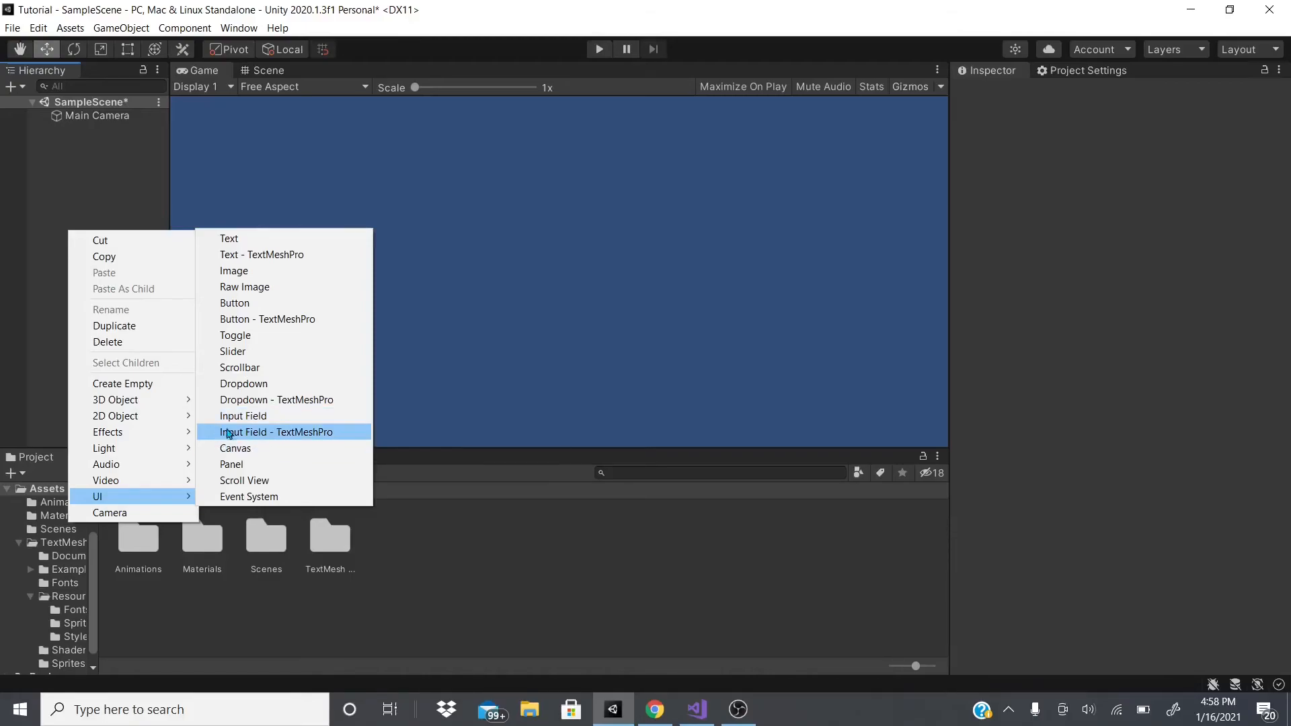
Add a UI Input Field to the scene and center it on the canvas with Pos X 0 and Pos Y 0
left_click(267, 417)
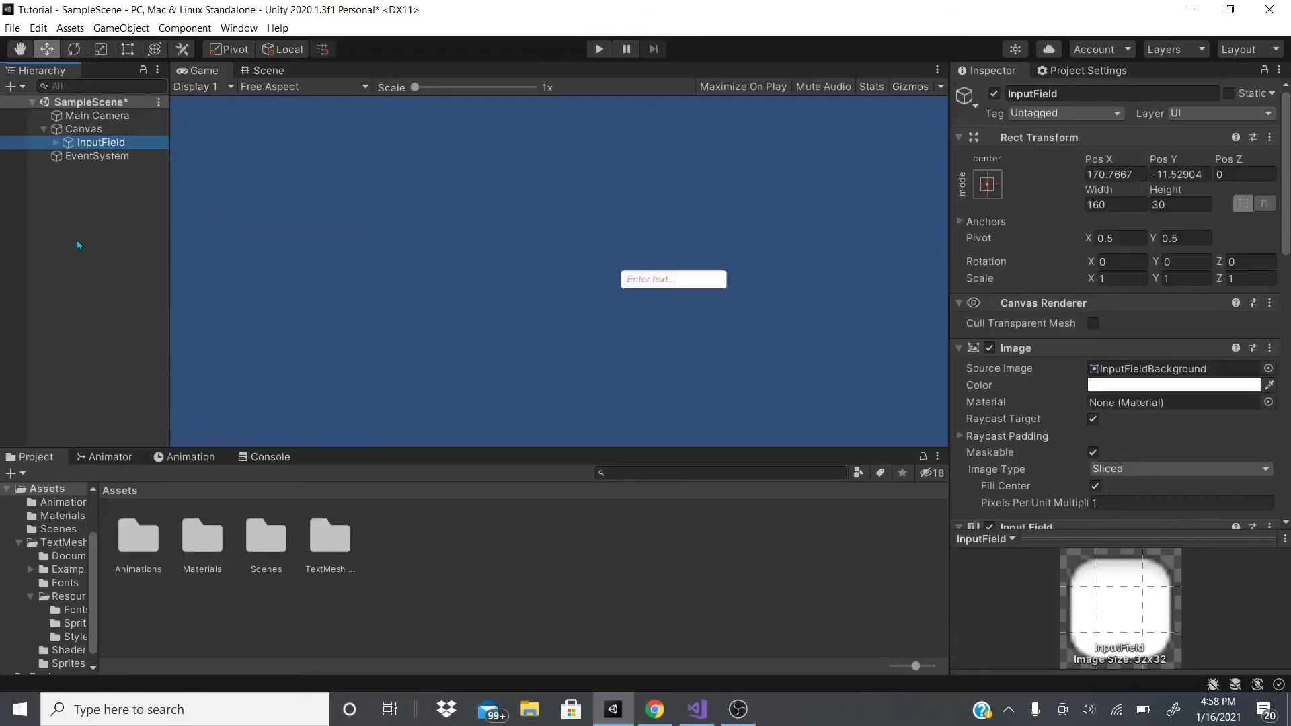
left_click(1109, 174)
type("0")
key("Tab")
type("0")
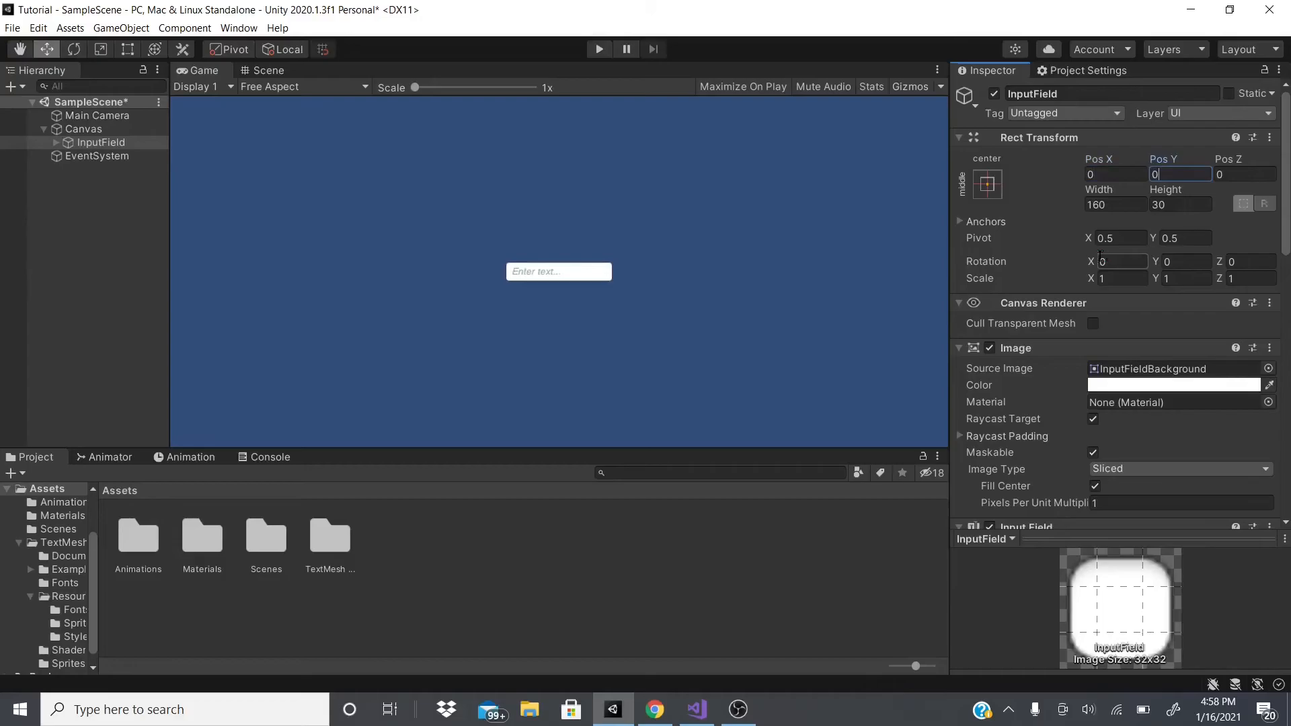
Examine the input field's component settings, from Rect Transform and Image through Input Field to its text, placeholder and event options
scroll(1107, 257, "down", 5)
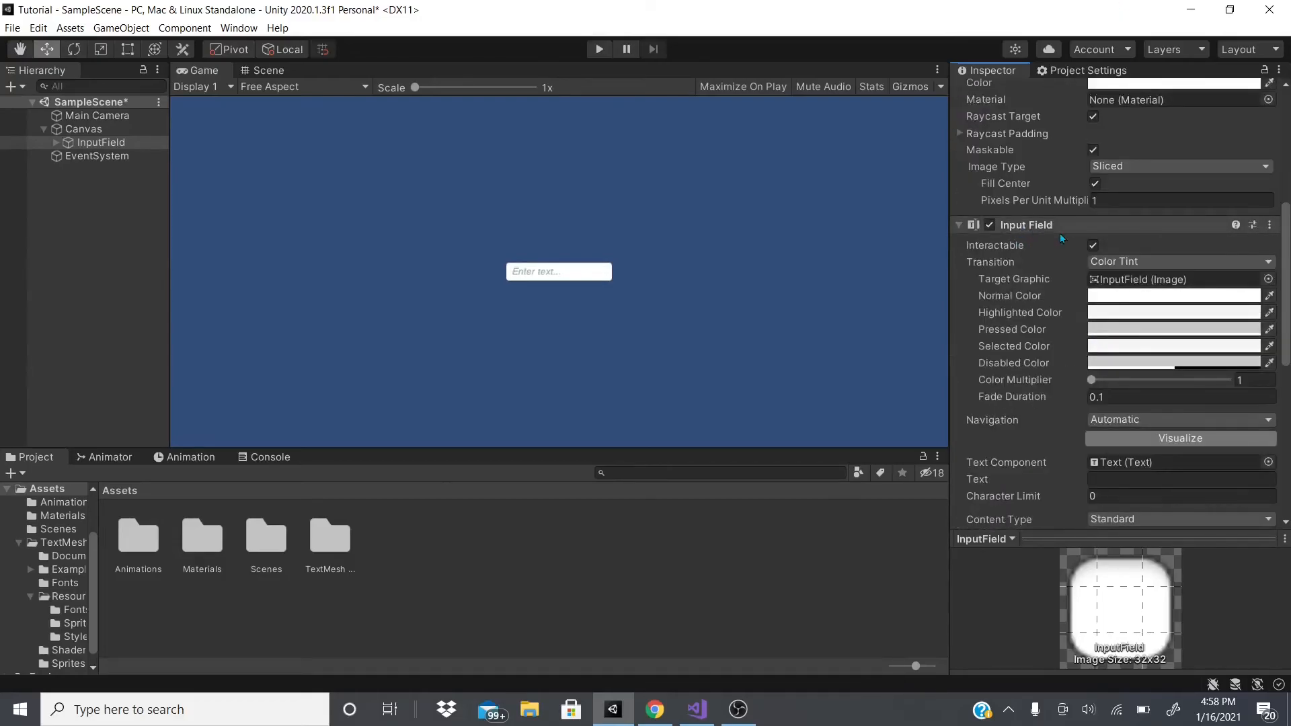
scroll(1040, 229, "up", 3)
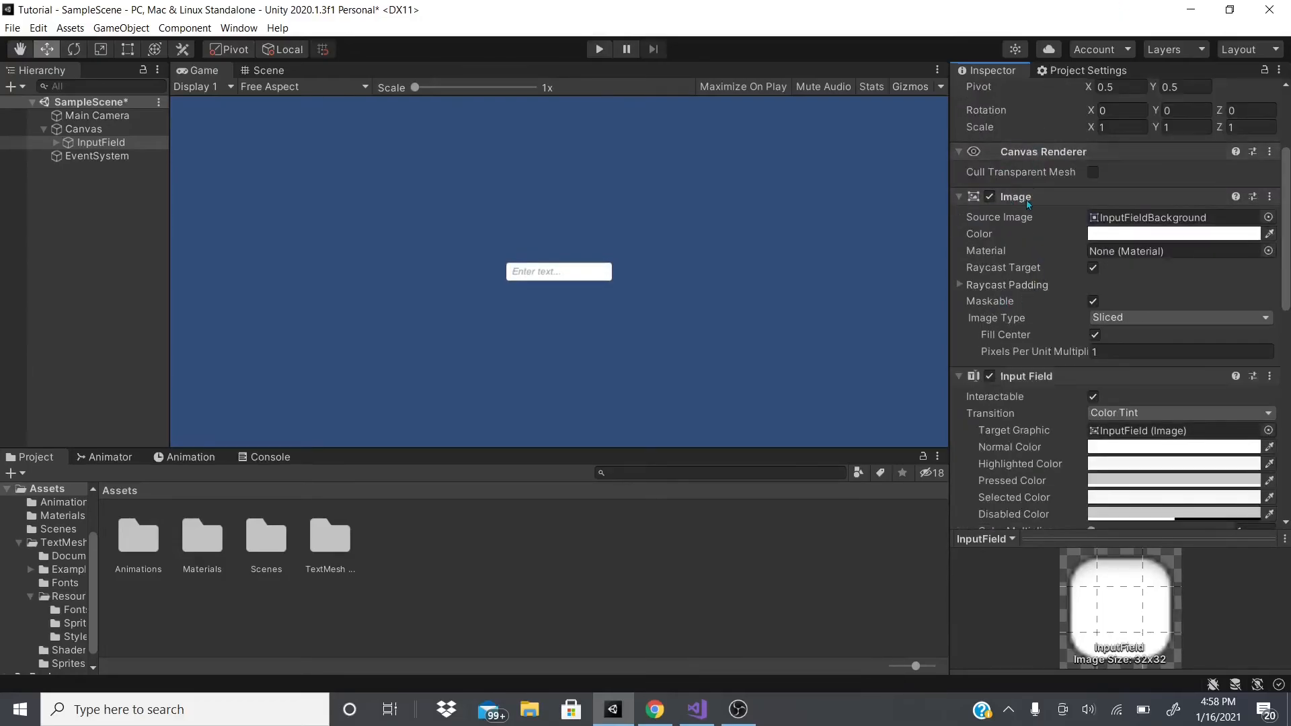
scroll(1012, 195, "up", 3)
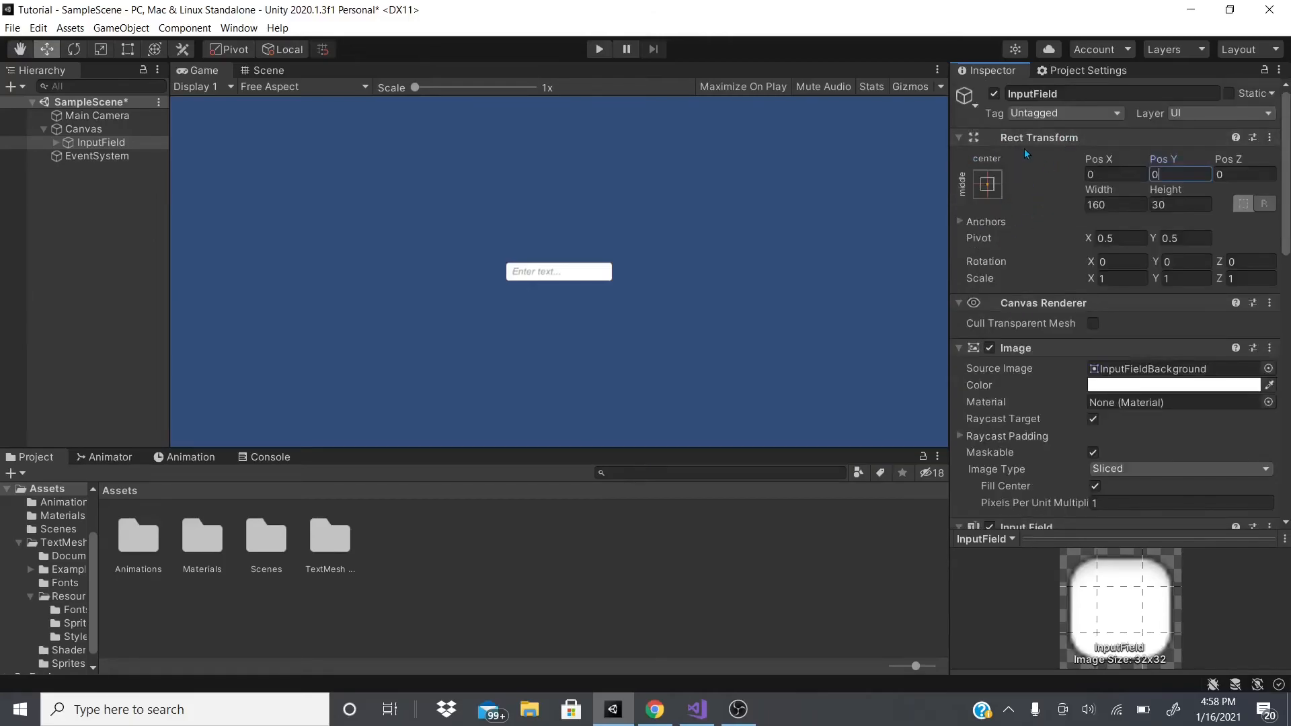
scroll(1042, 202, "down", 5)
scroll(1024, 293, "up", 3)
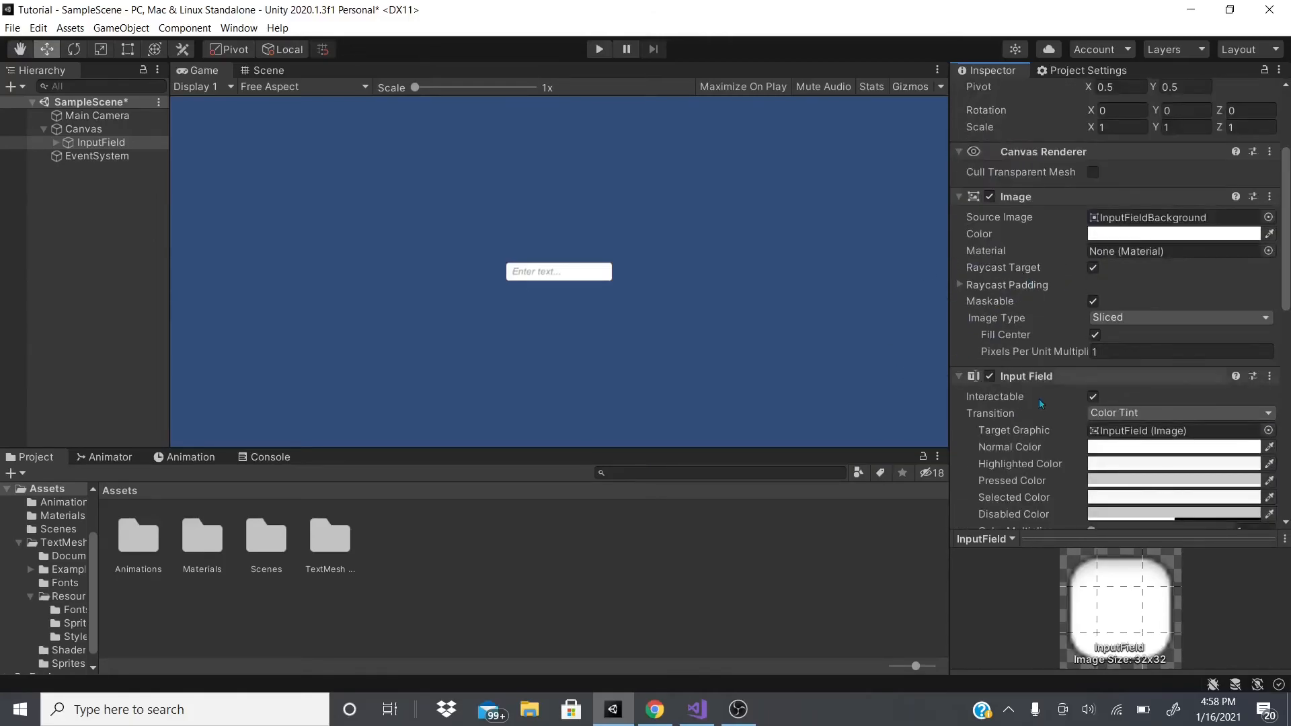
scroll(1022, 401, "down", 3)
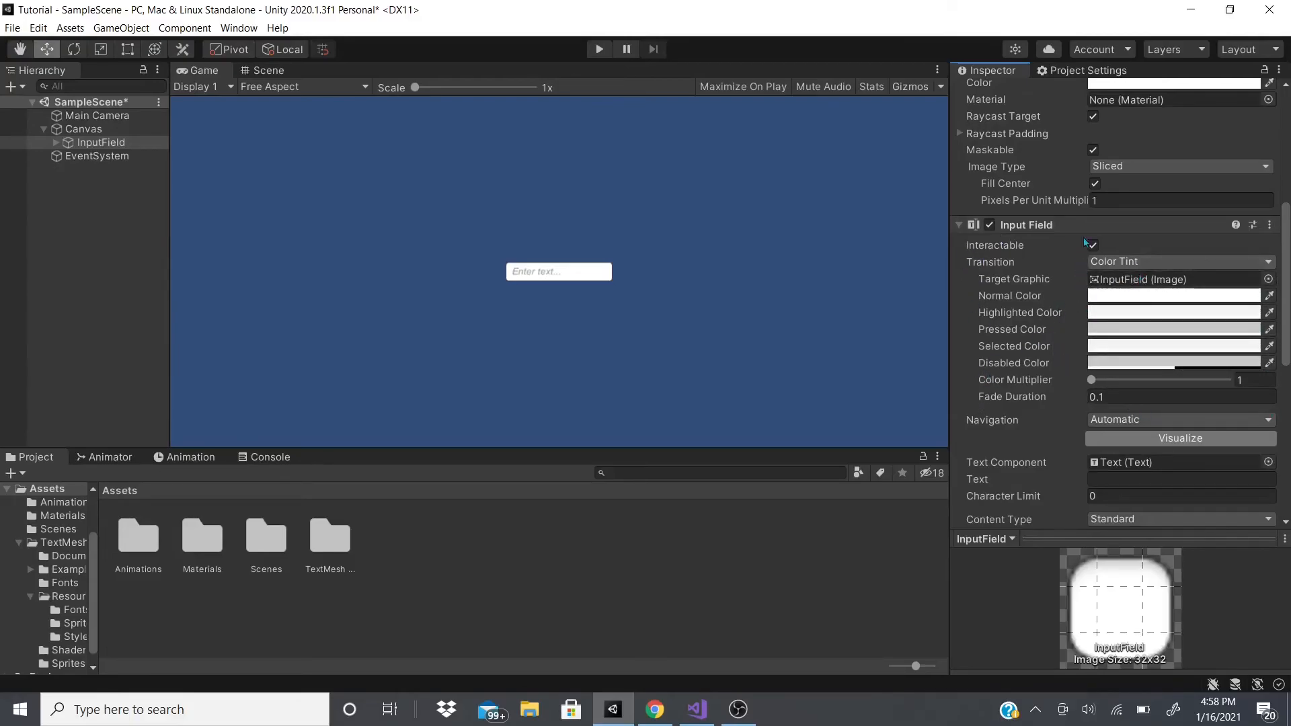
scroll(1076, 256, "down", 5)
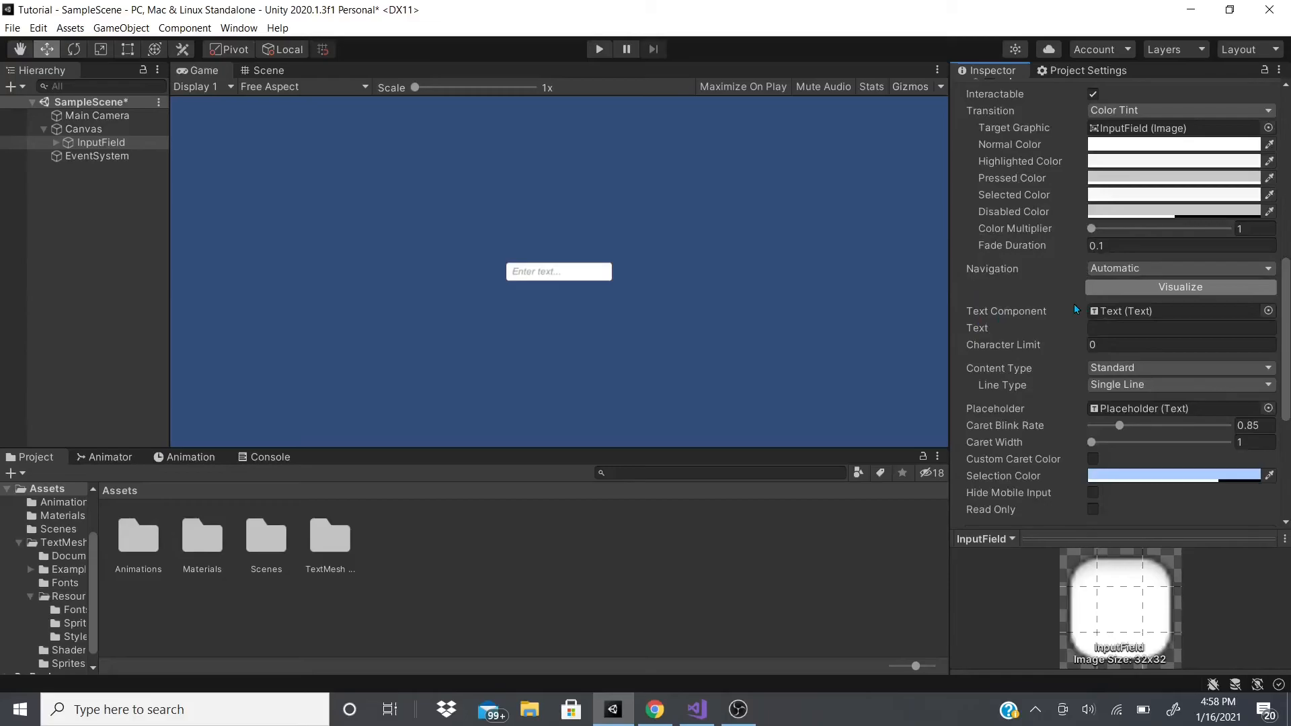
scroll(1049, 307, "down", 5)
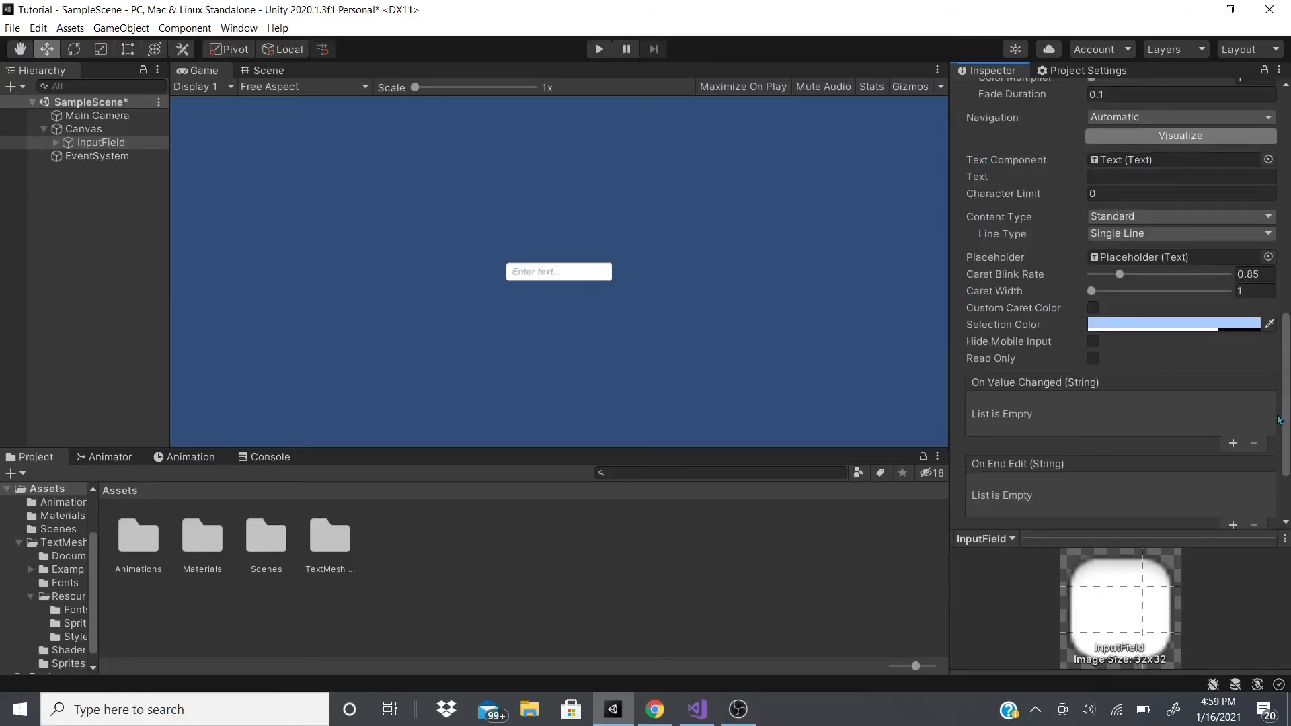
Locate the object assigned as the input field's Text Component and select that Text child to show its character settings
left_click(1177, 159)
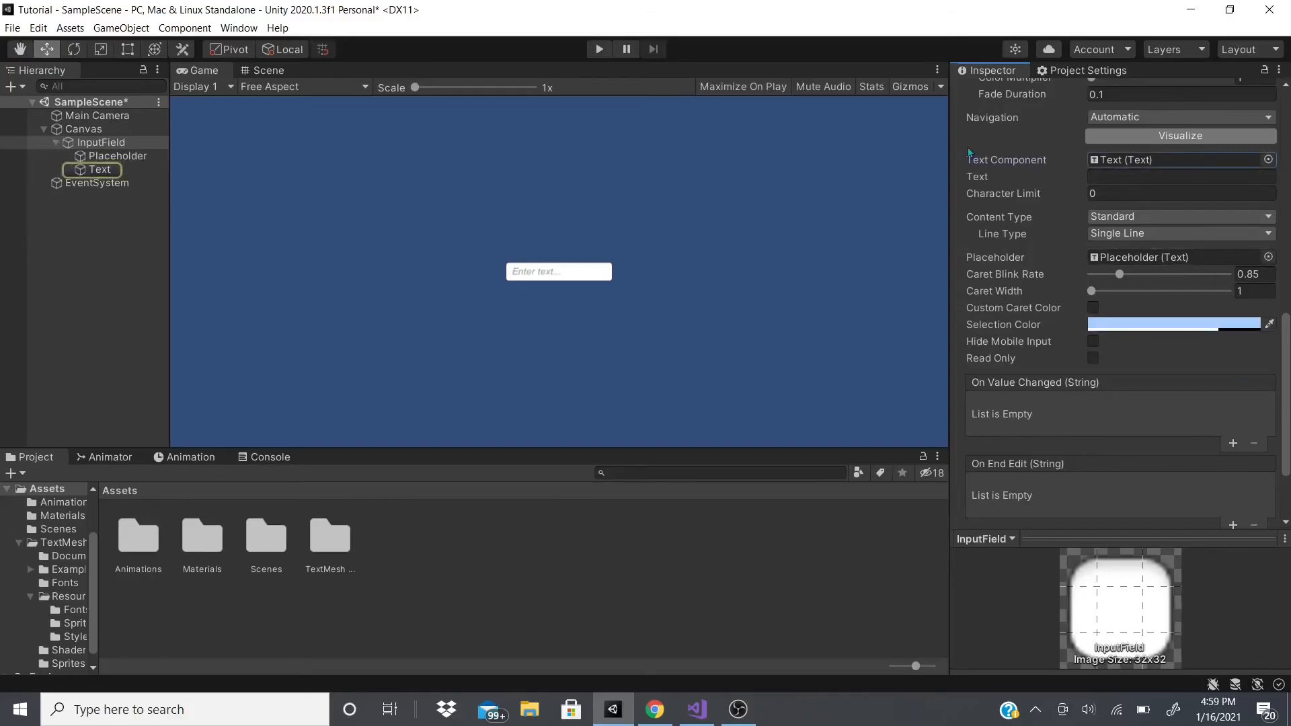
left_click(101, 169)
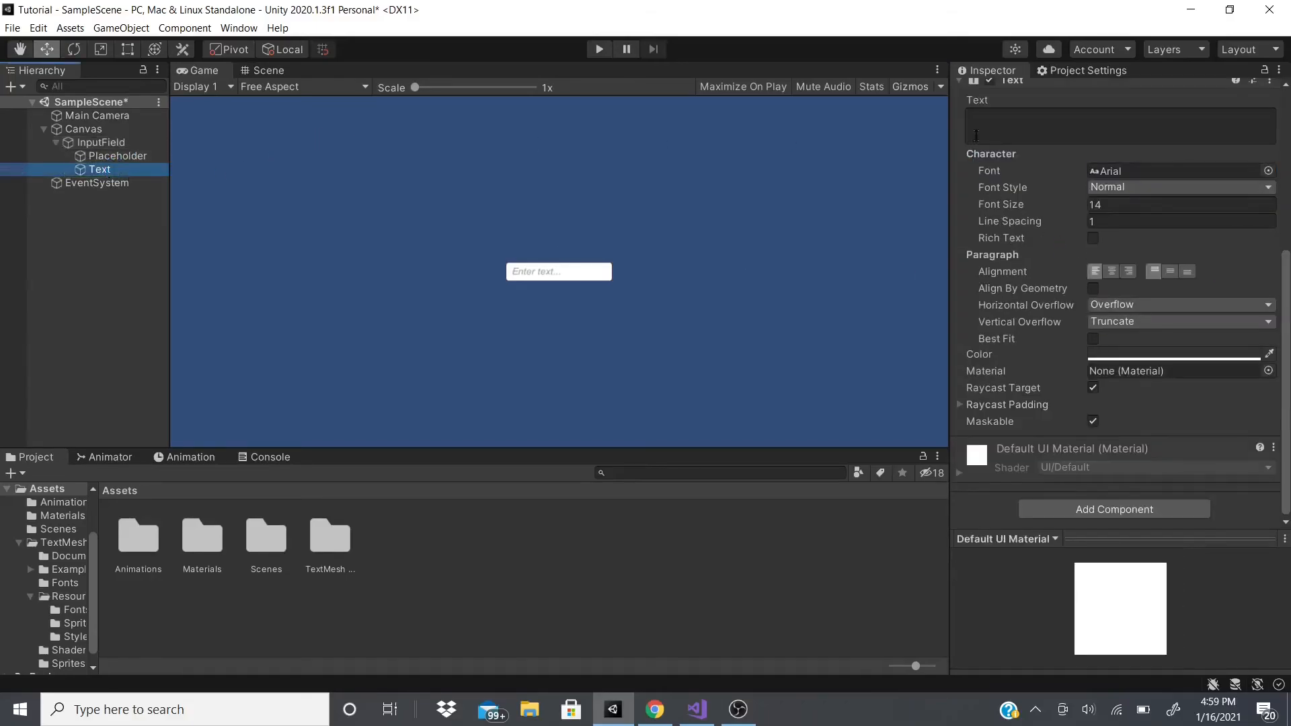
scroll(1074, 251, "up", 5)
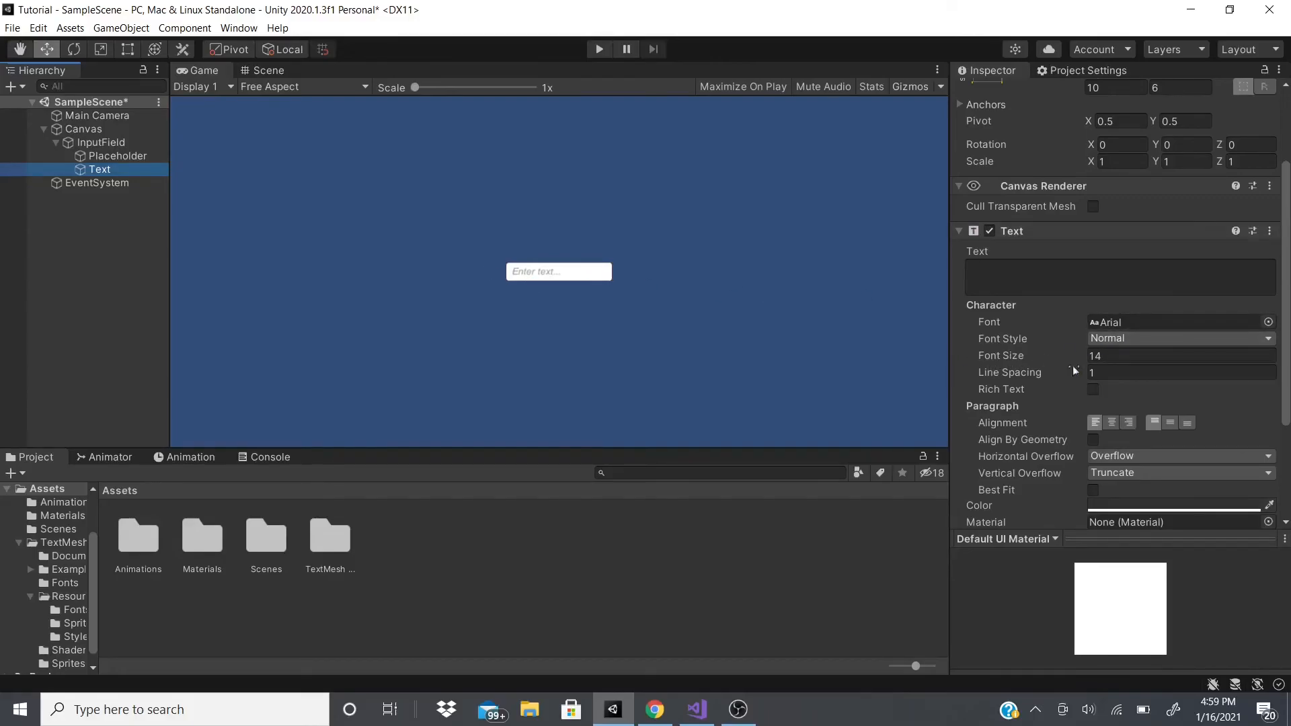
Set the font of the input field's Text child to Anton
left_click(1268, 322)
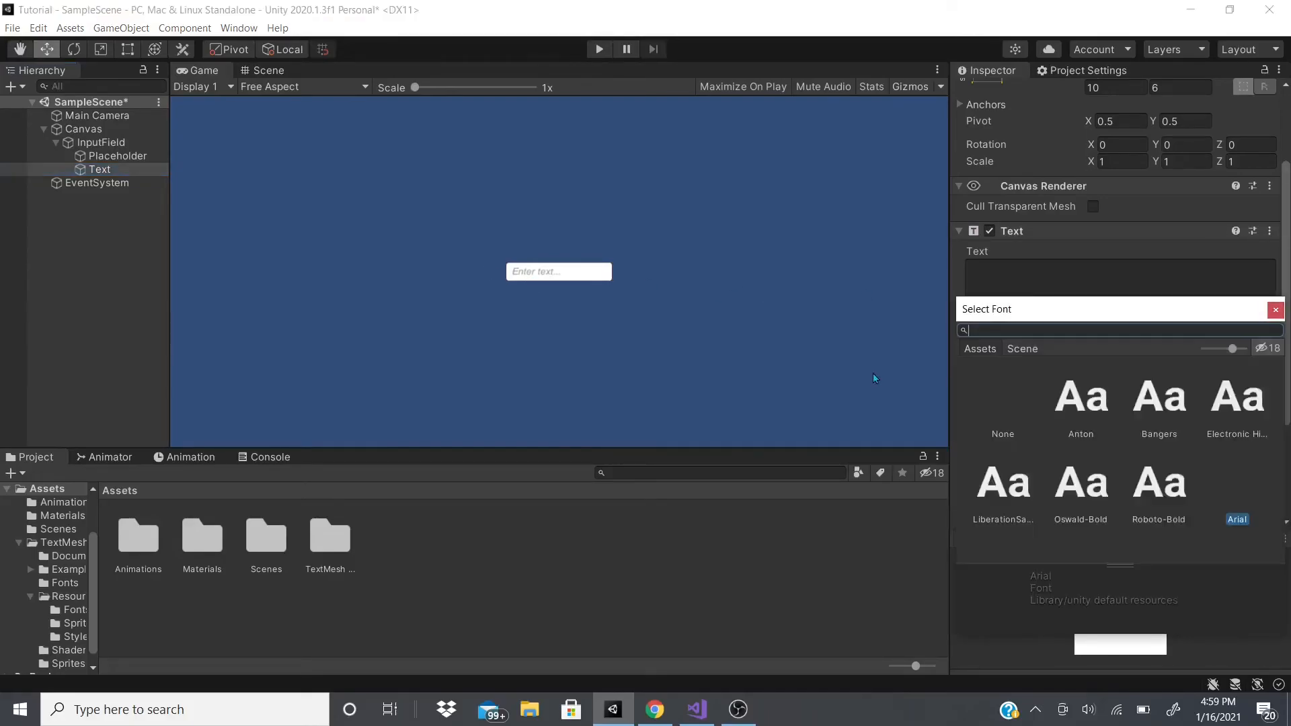
double_click(1080, 403)
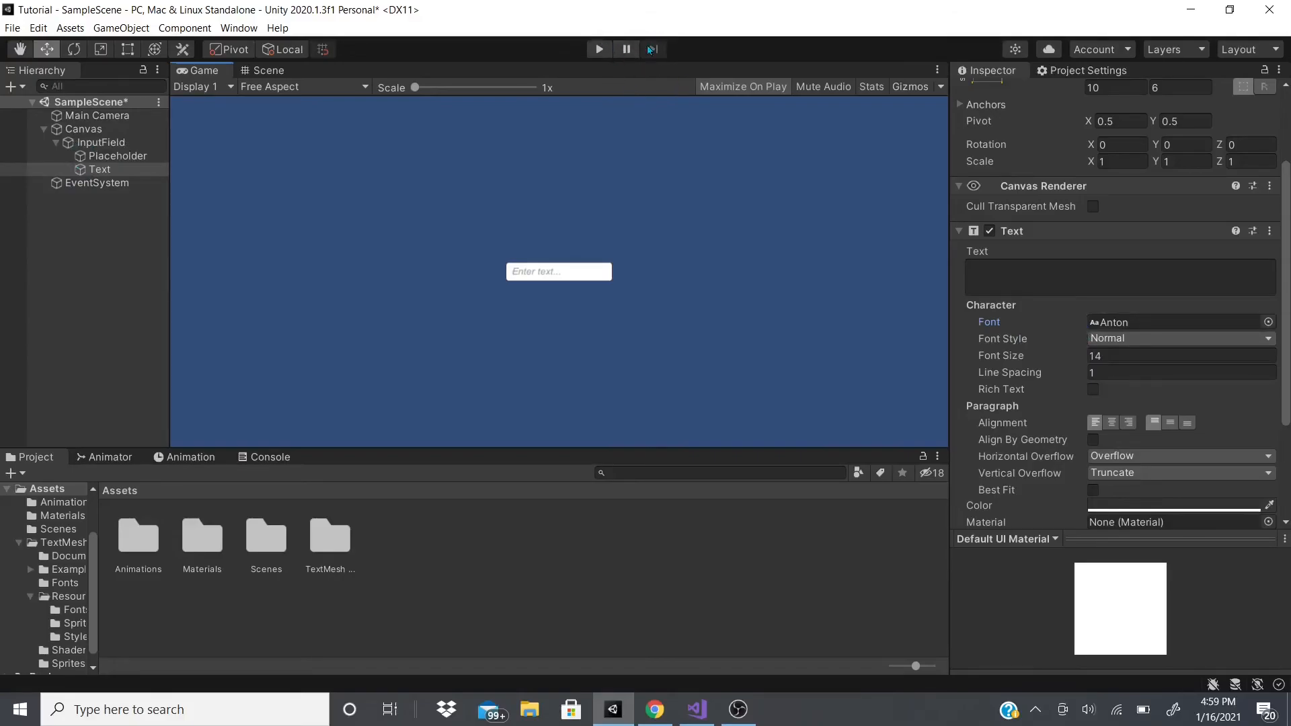
left_click(1268, 322)
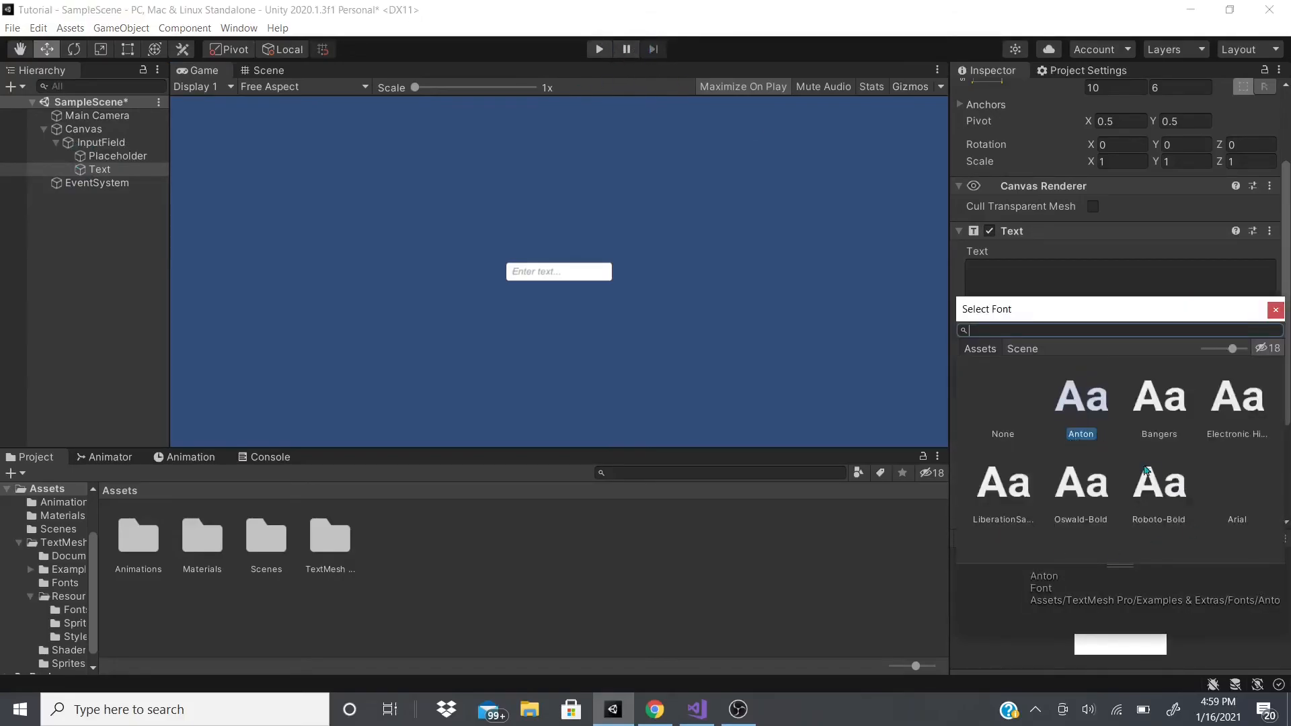
left_click(1092, 409)
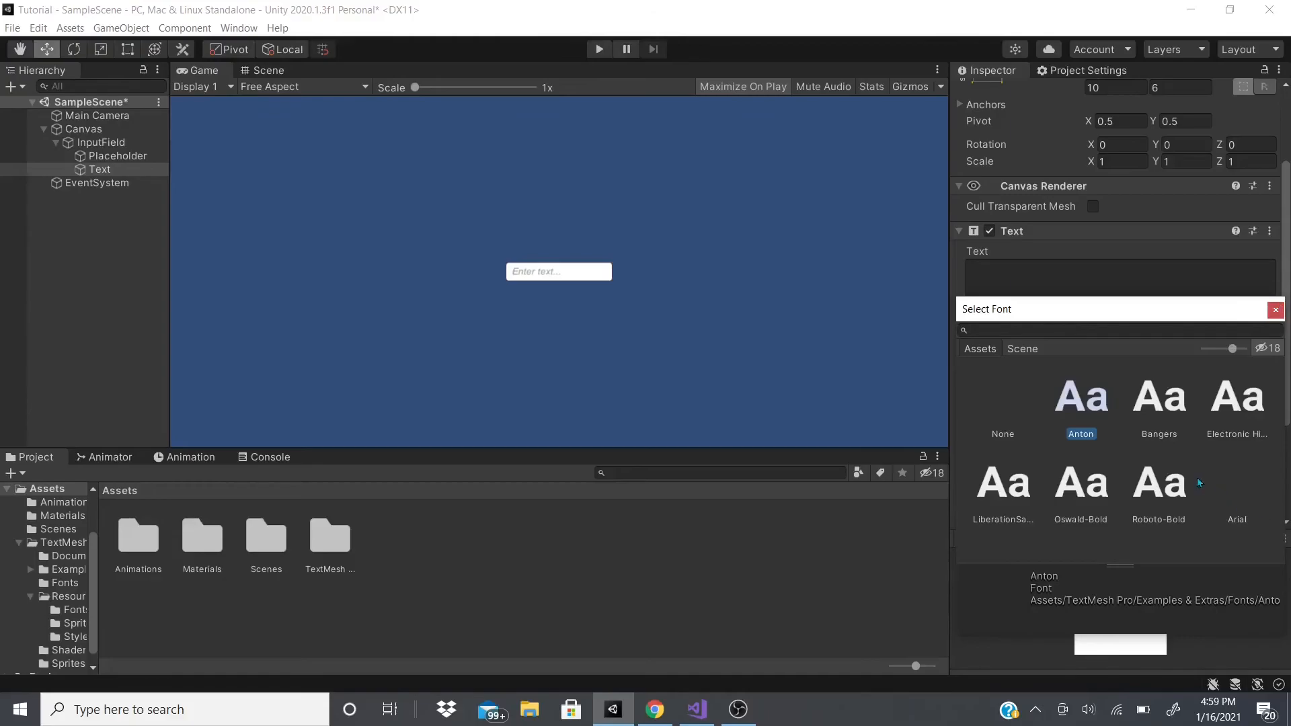
left_click(1276, 309)
Run the scene to try entering text in the input field, and stop it
left_click(599, 50)
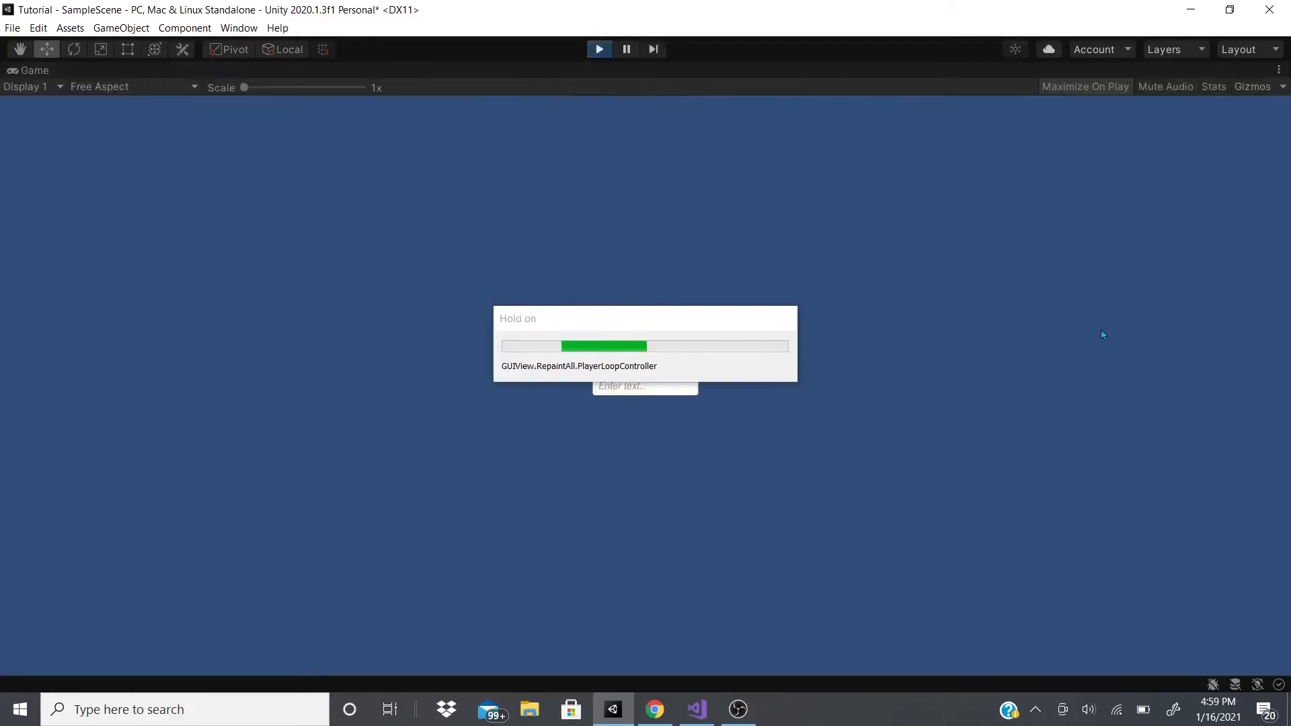
left_click(661, 388)
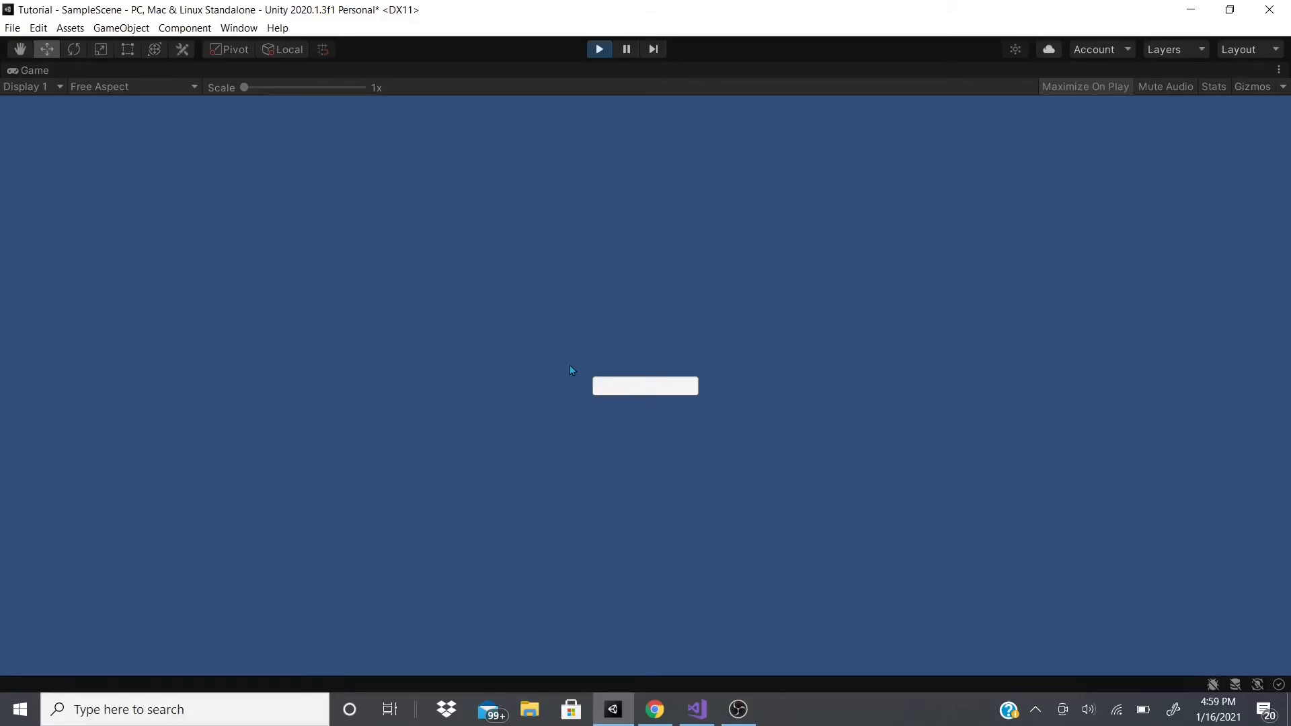
key("ctrl+p")
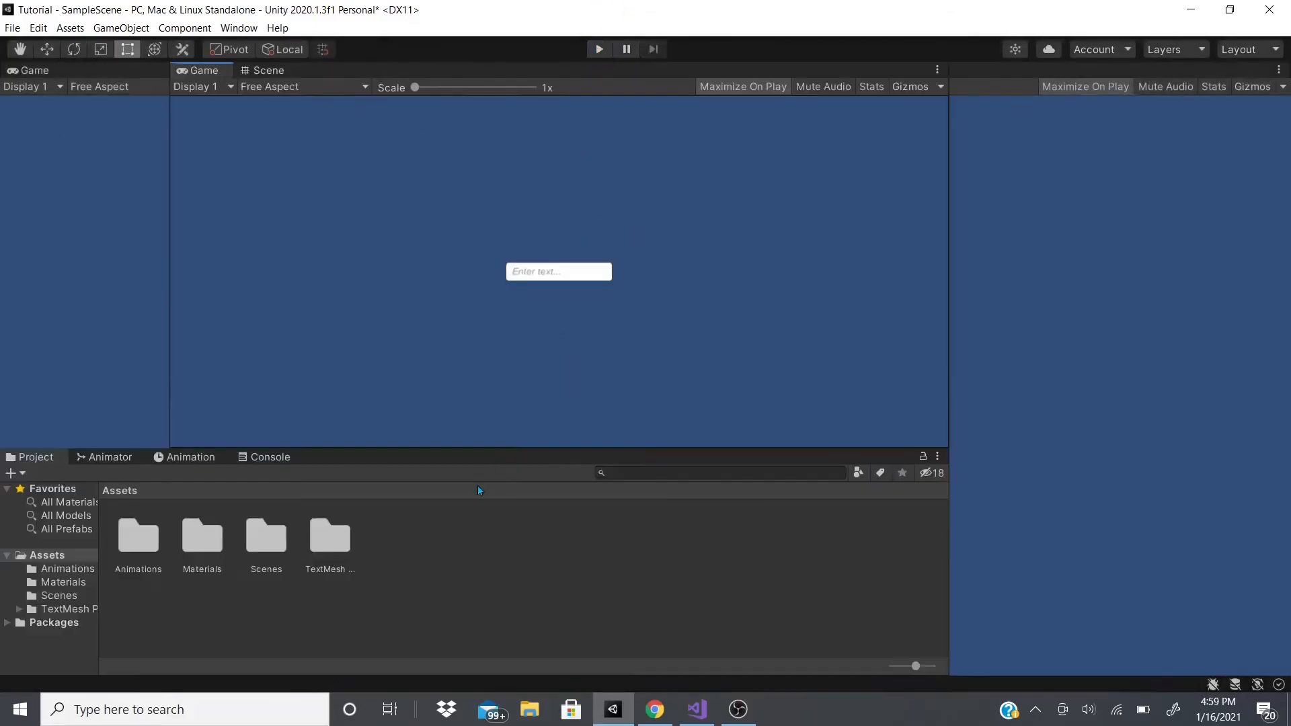
Try the Bold font style on the Text child and return it to Normal
left_click(1144, 339)
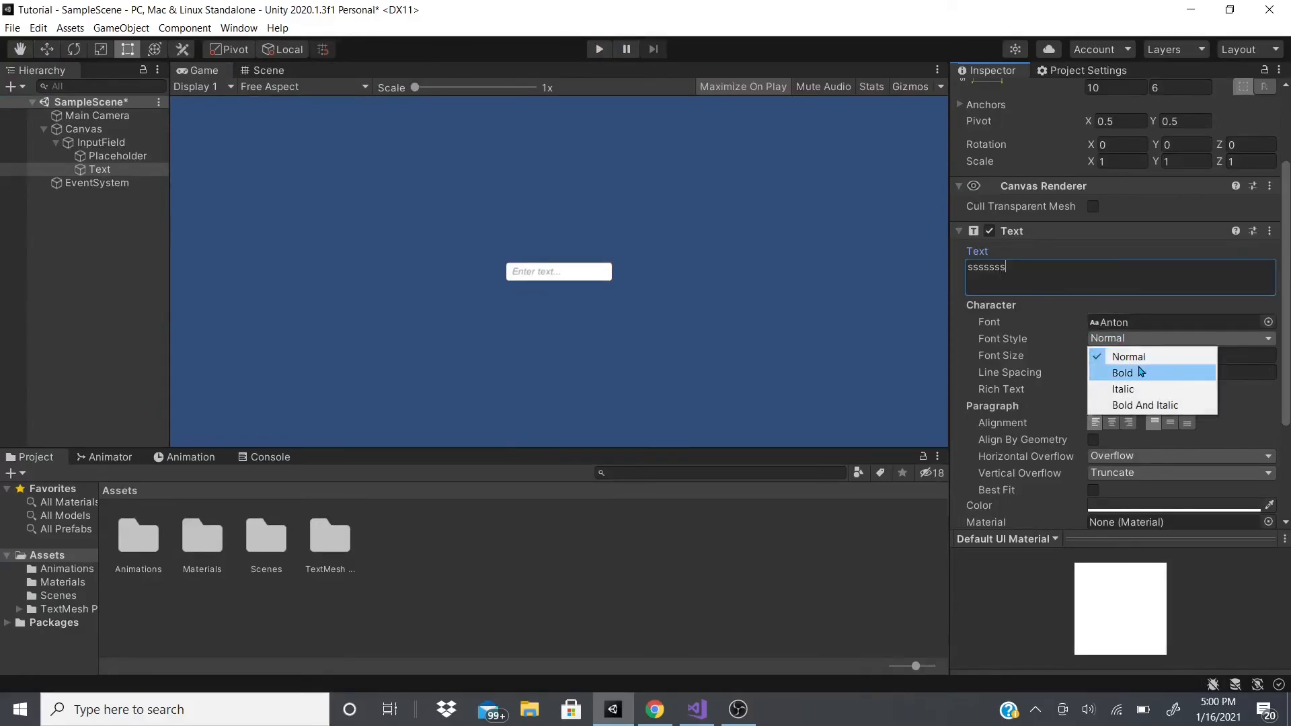
left_click(1141, 372)
left_click(1127, 336)
left_click(1128, 356)
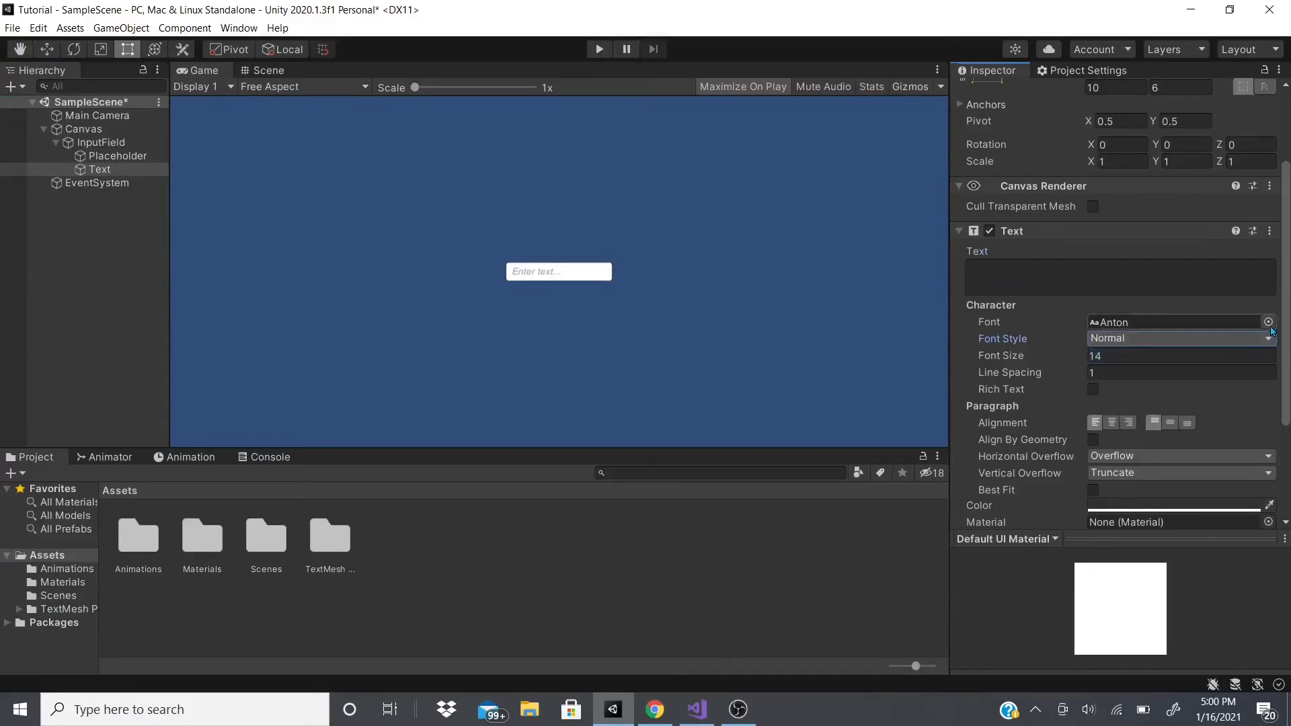
Try several of the available fonts on the Text child and settle on Roboto-Bold
left_click(1269, 324)
left_click(1160, 406)
left_click(1217, 412)
left_click(1095, 508)
left_click(1010, 489)
left_click(1143, 485)
left_click(1275, 312)
scroll(1192, 291, "down", 1)
left_click(1142, 265)
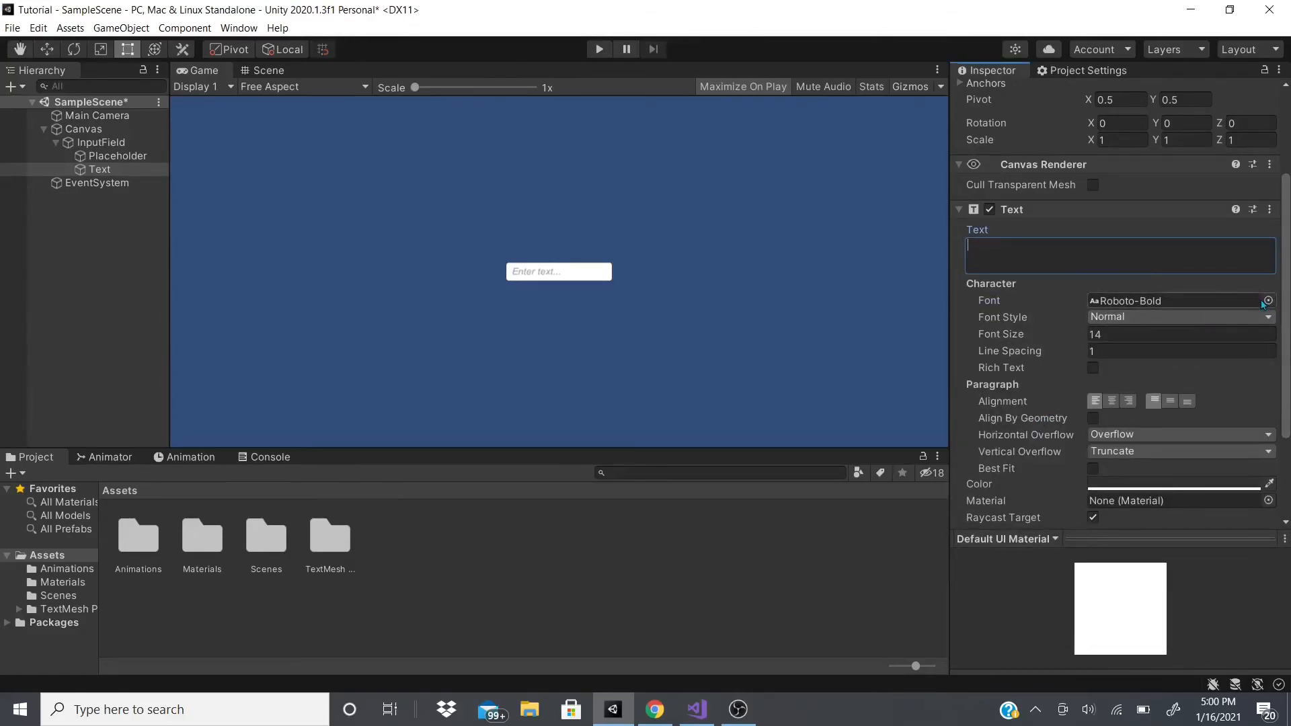
Run the scene, enter "djaidijfjfid" in the input field, select the entered text and pause the game
left_click(597, 48)
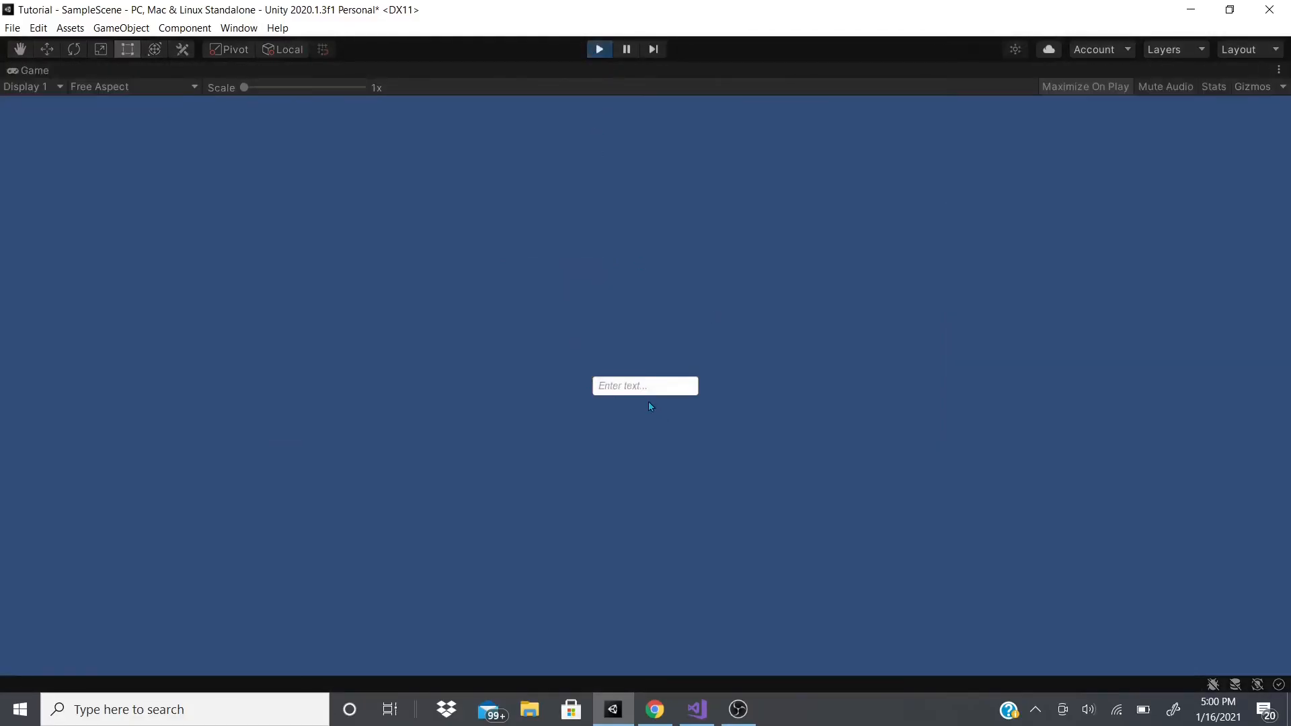
left_click(602, 386)
type("djaidijfjfid")
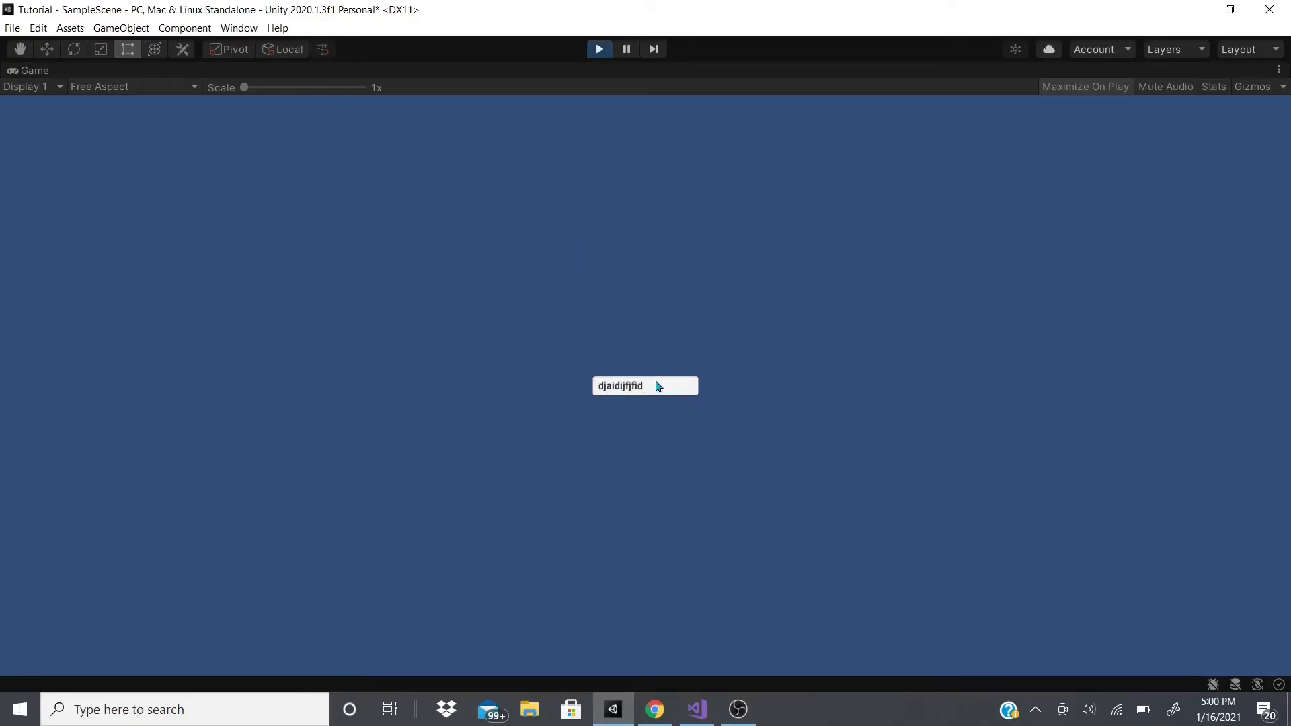
left_click_drag(659, 386, 553, 384)
left_click(627, 49)
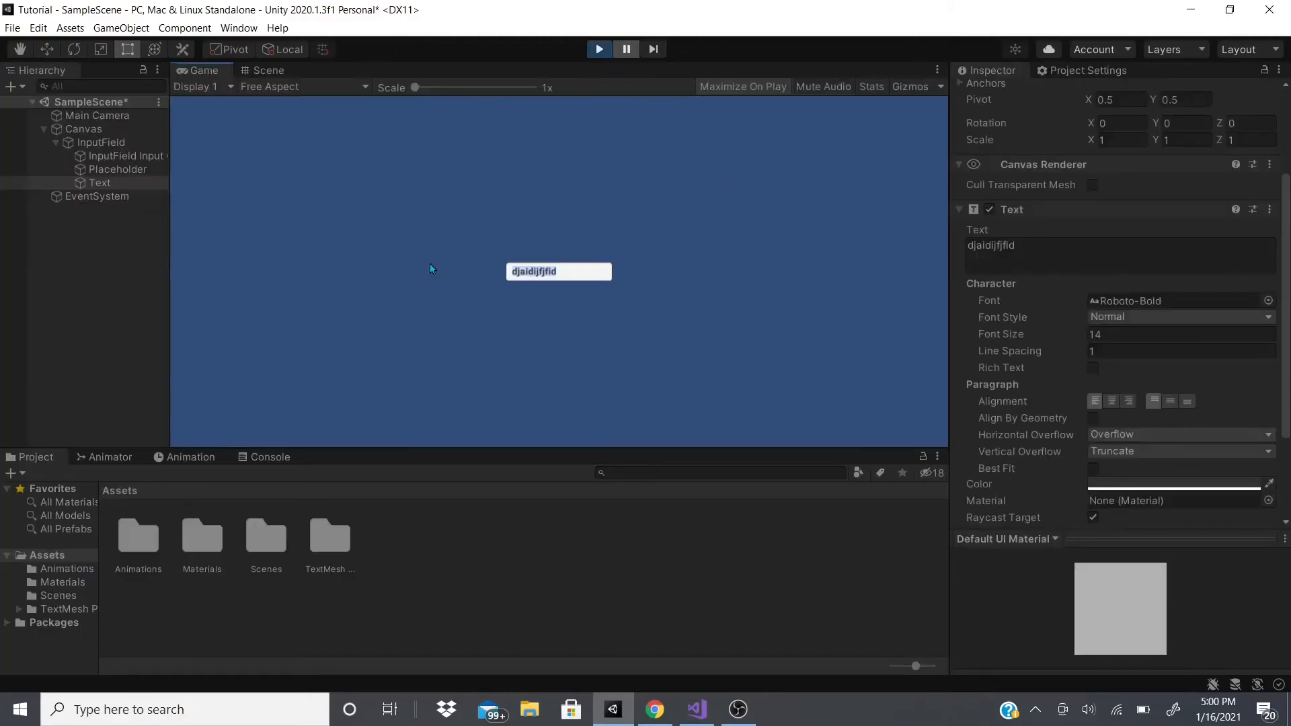
Change the Text child's font to Arial while the game is paused
left_click(1269, 301)
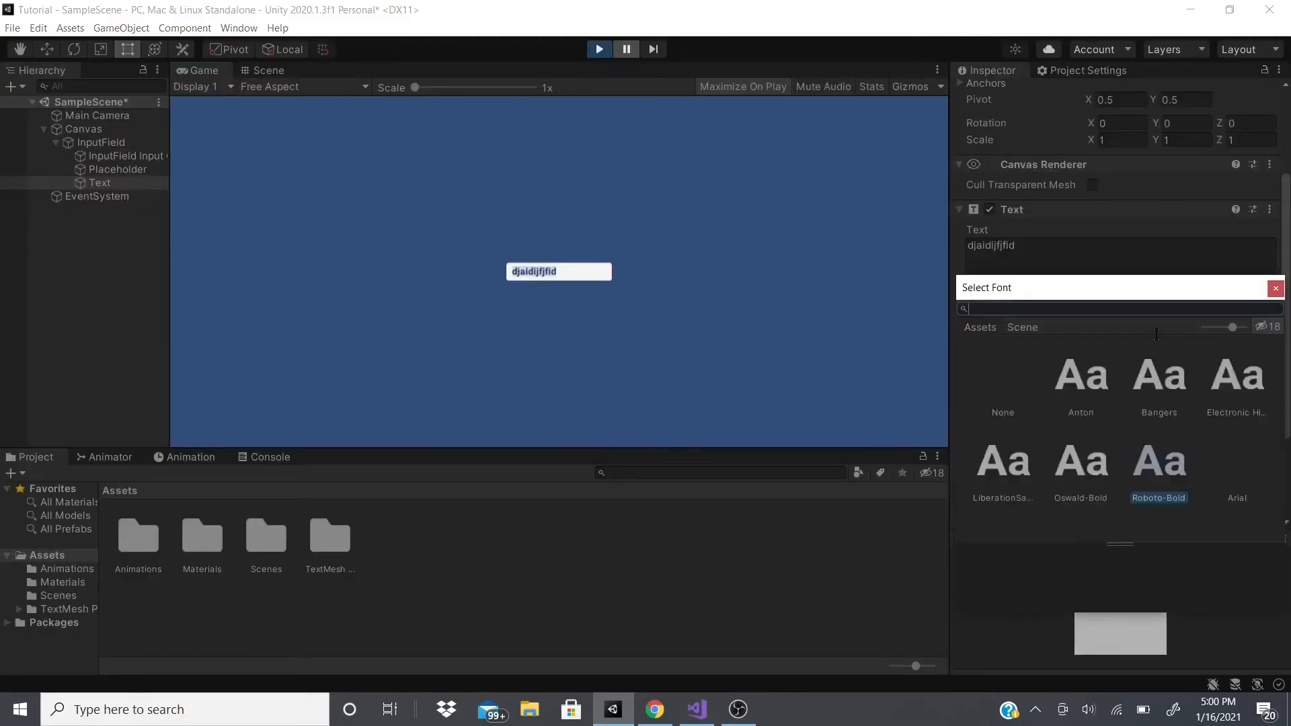
left_click(1229, 477)
left_click(1276, 288)
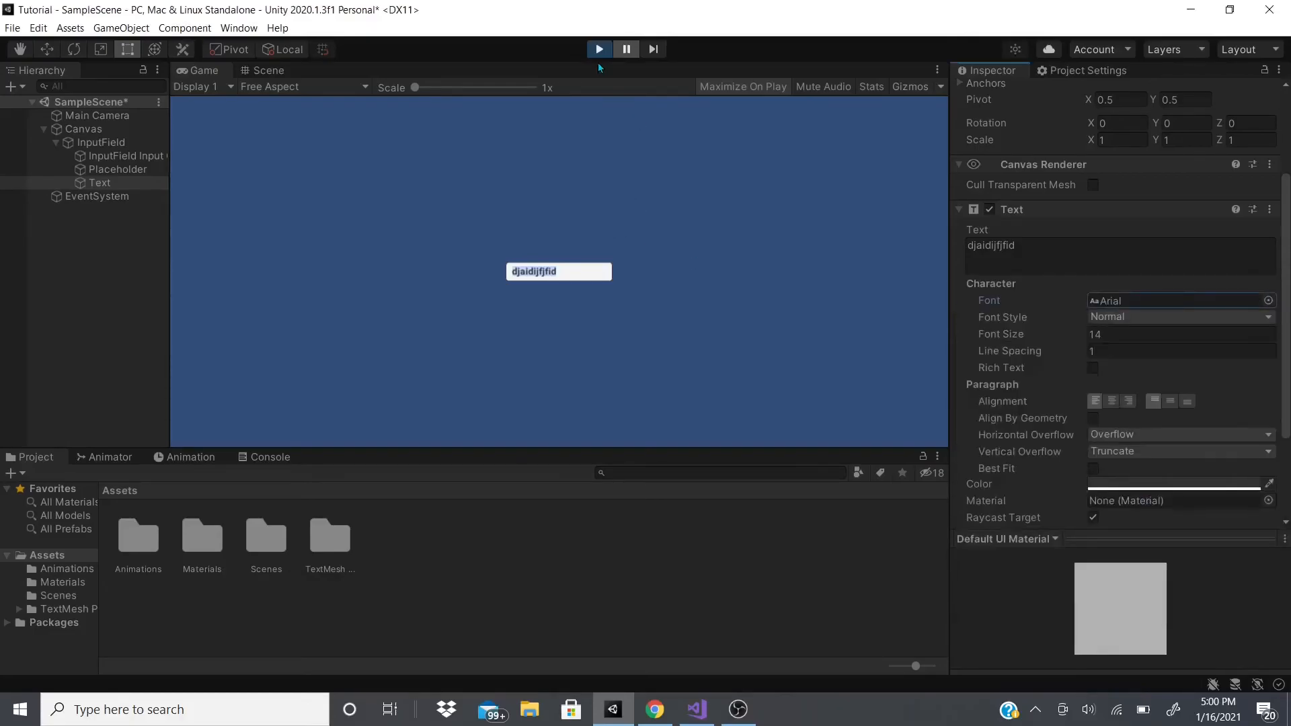
Resume the game to check the entered text in Arial, and exit play mode
left_click(576, 266)
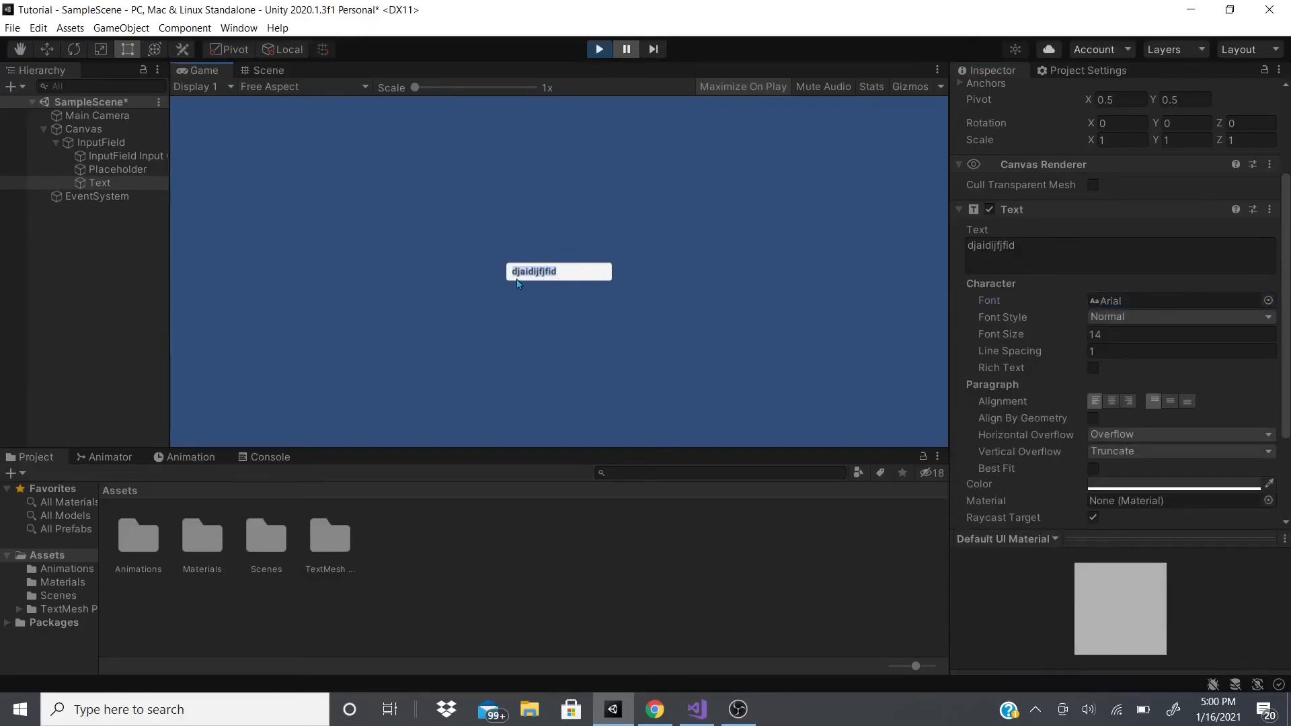
key("shift+space")
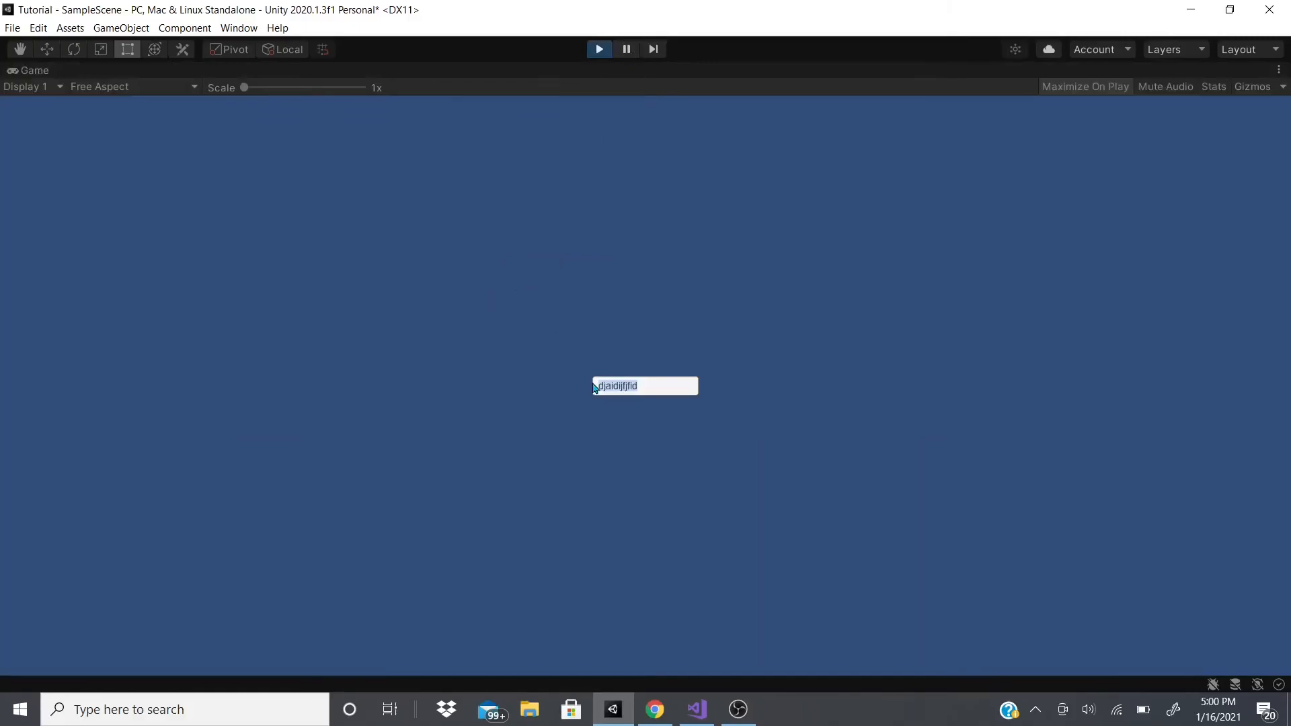
left_click(632, 388)
left_click(594, 50)
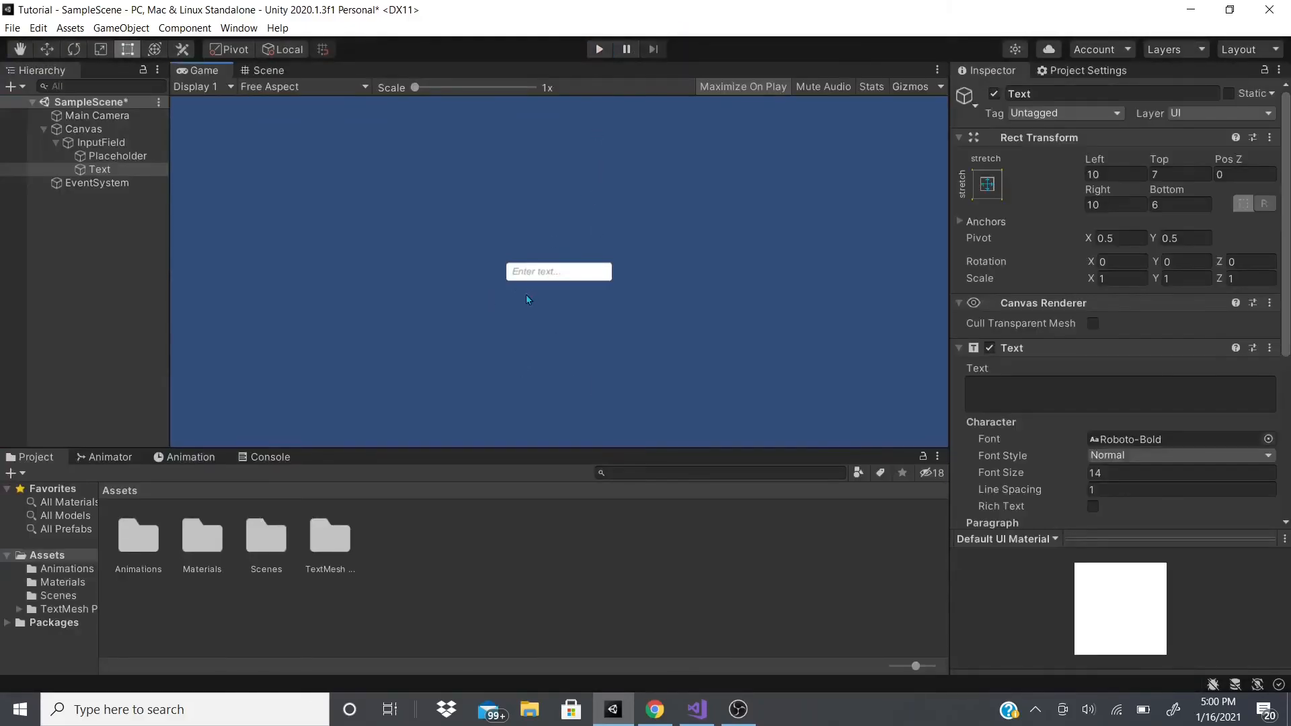
Try several of the available fonts on the Placeholder child and settle on Bangers
scroll(986, 434, "down", 3)
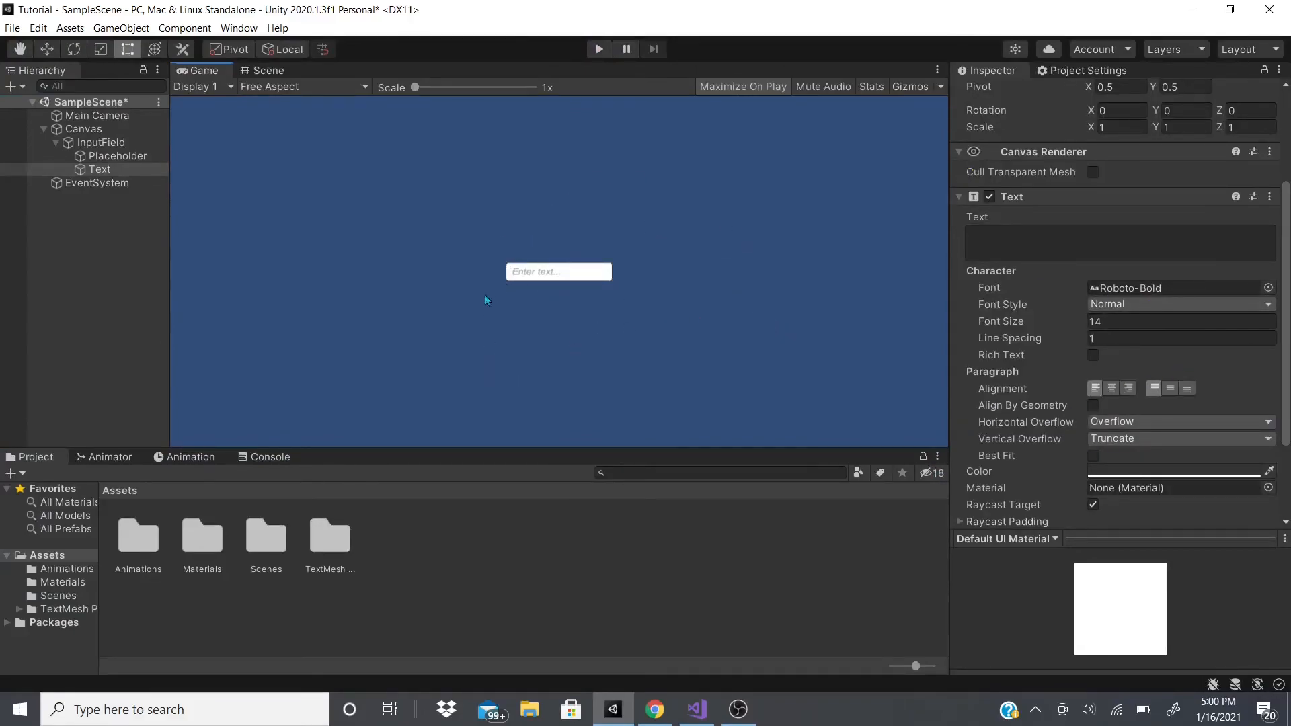
left_click(127, 156)
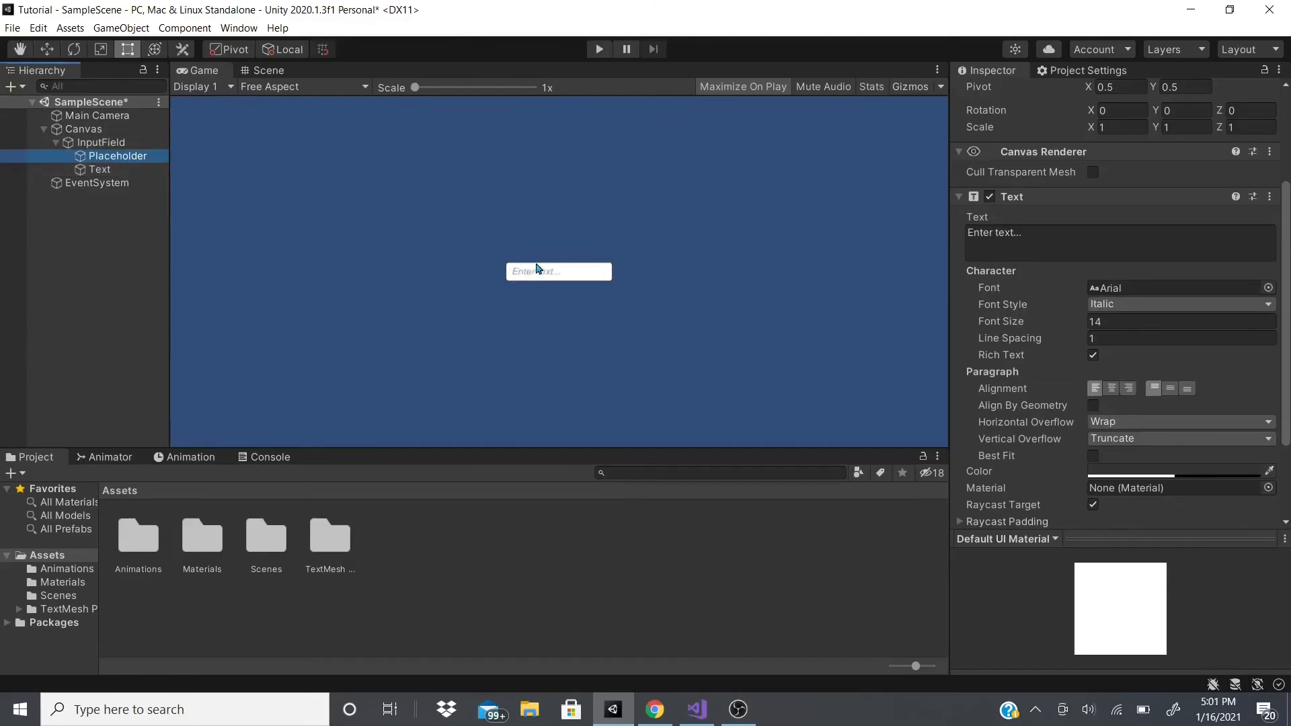
left_click(1062, 233)
left_click(1076, 238)
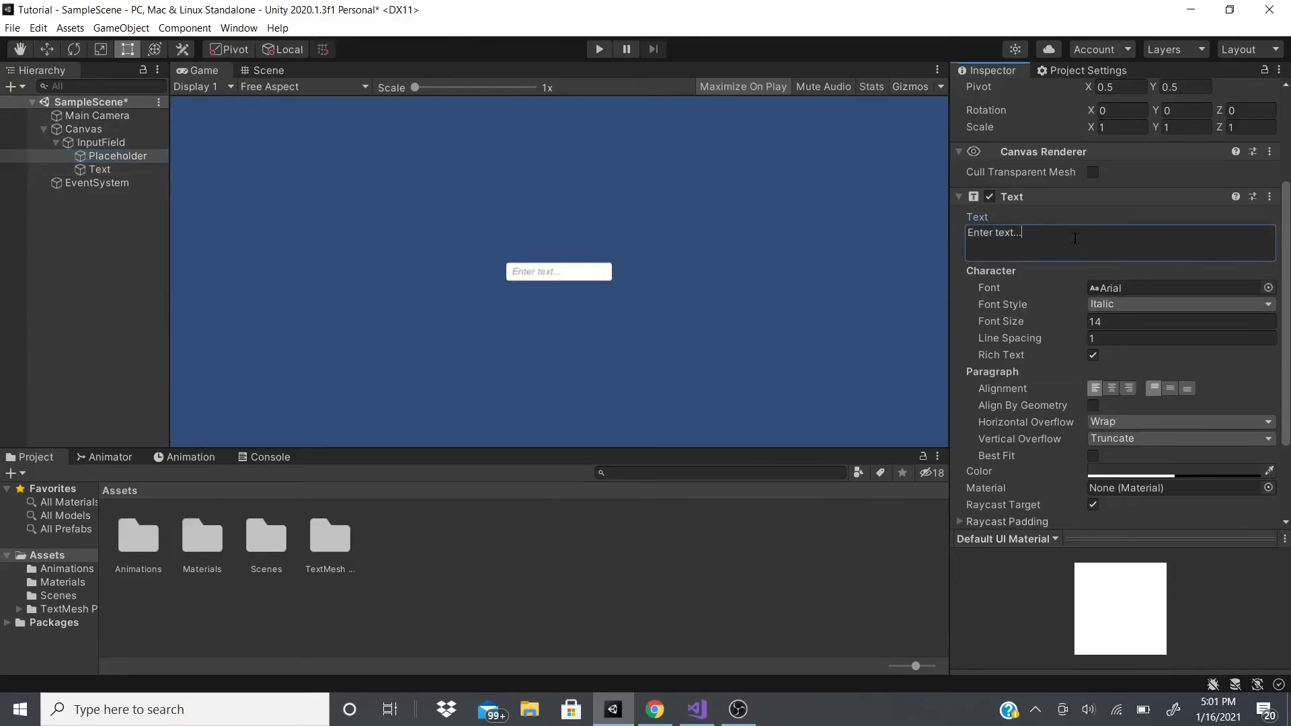
left_click(1269, 288)
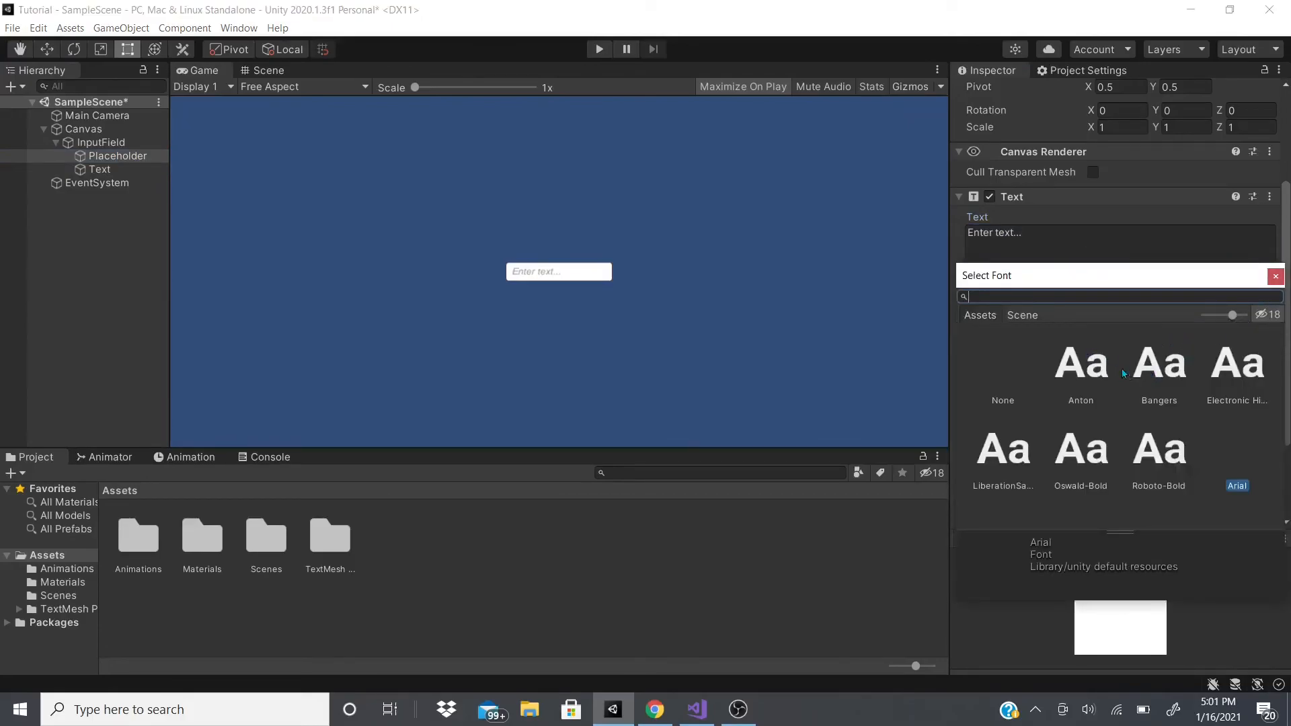
left_click(1087, 376)
left_click(1157, 372)
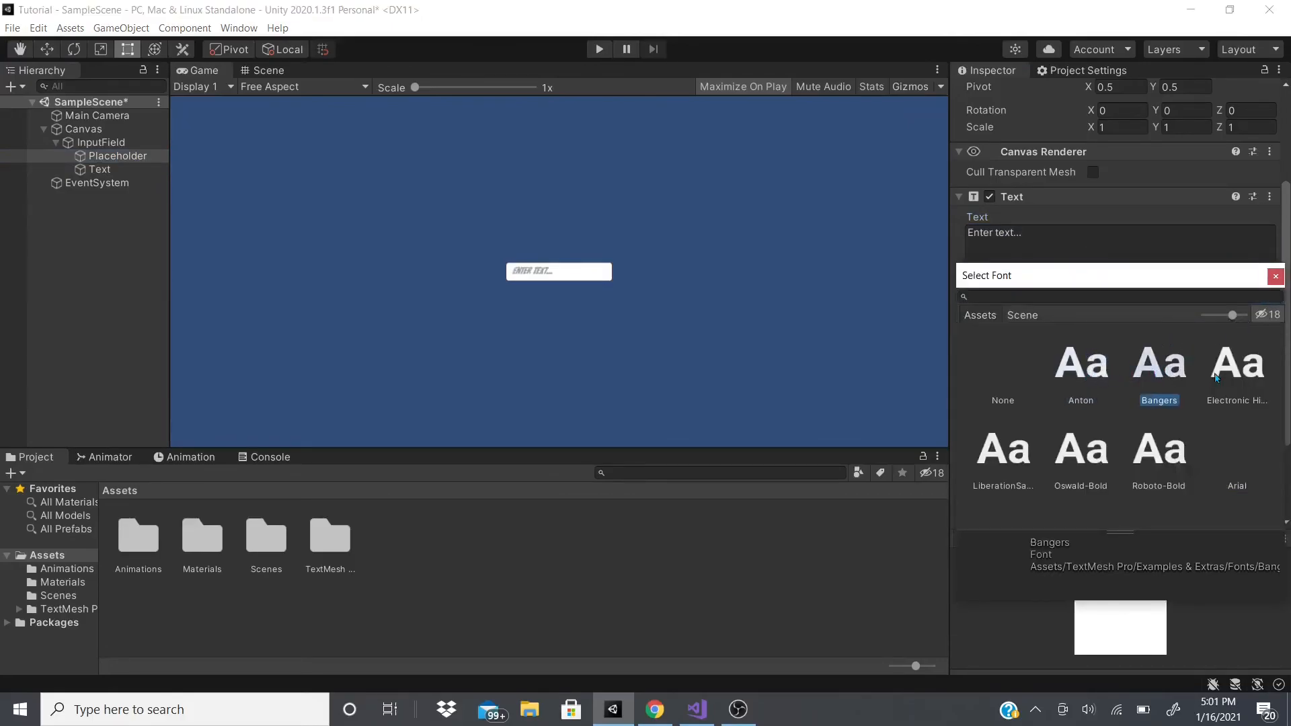
left_click(1223, 378)
left_click(1147, 380)
left_click(1276, 277)
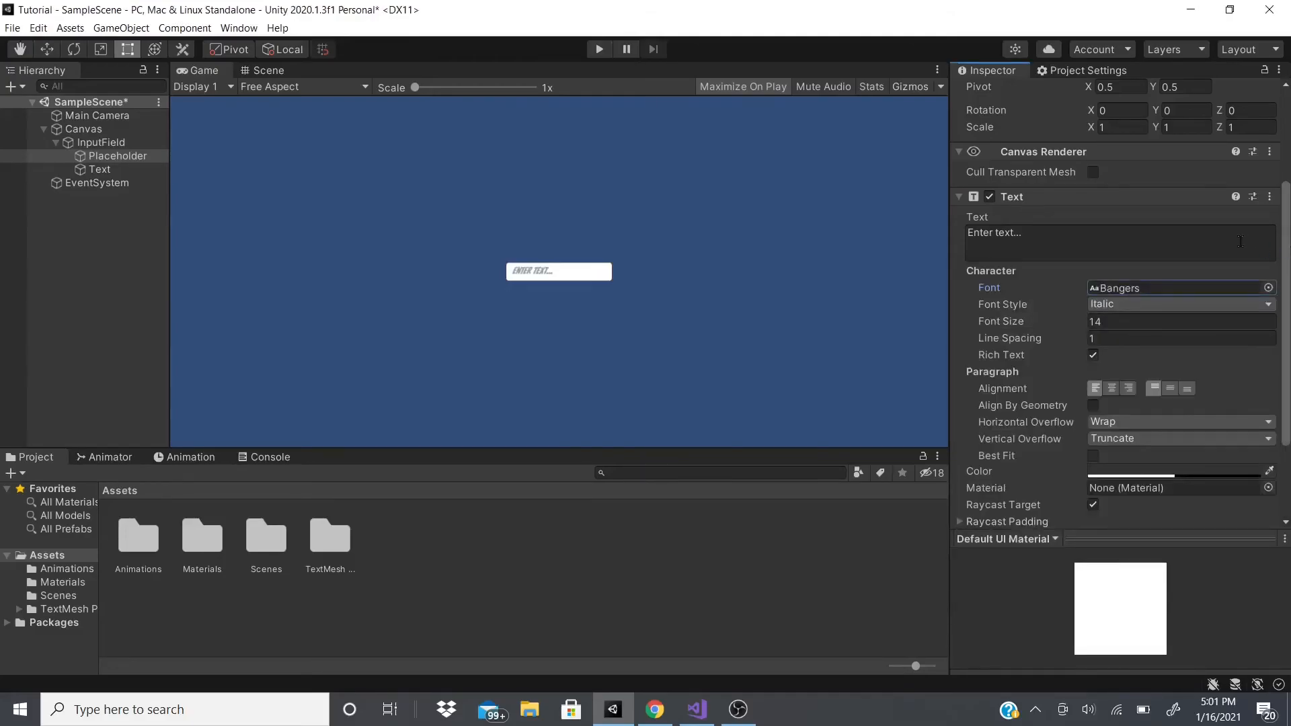
Set the placeholder's font size to 15 and align its text left and vertically centred
left_click_drag(1027, 320, 1022, 319)
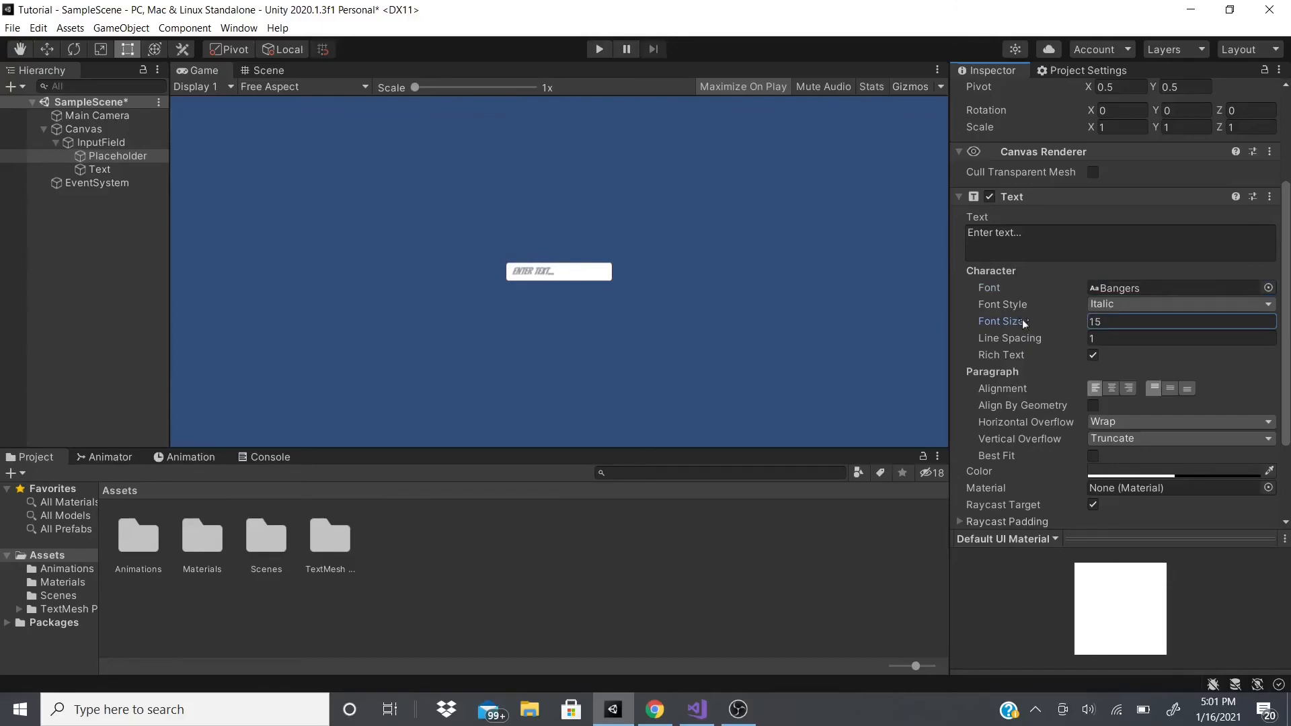
left_click(1117, 389)
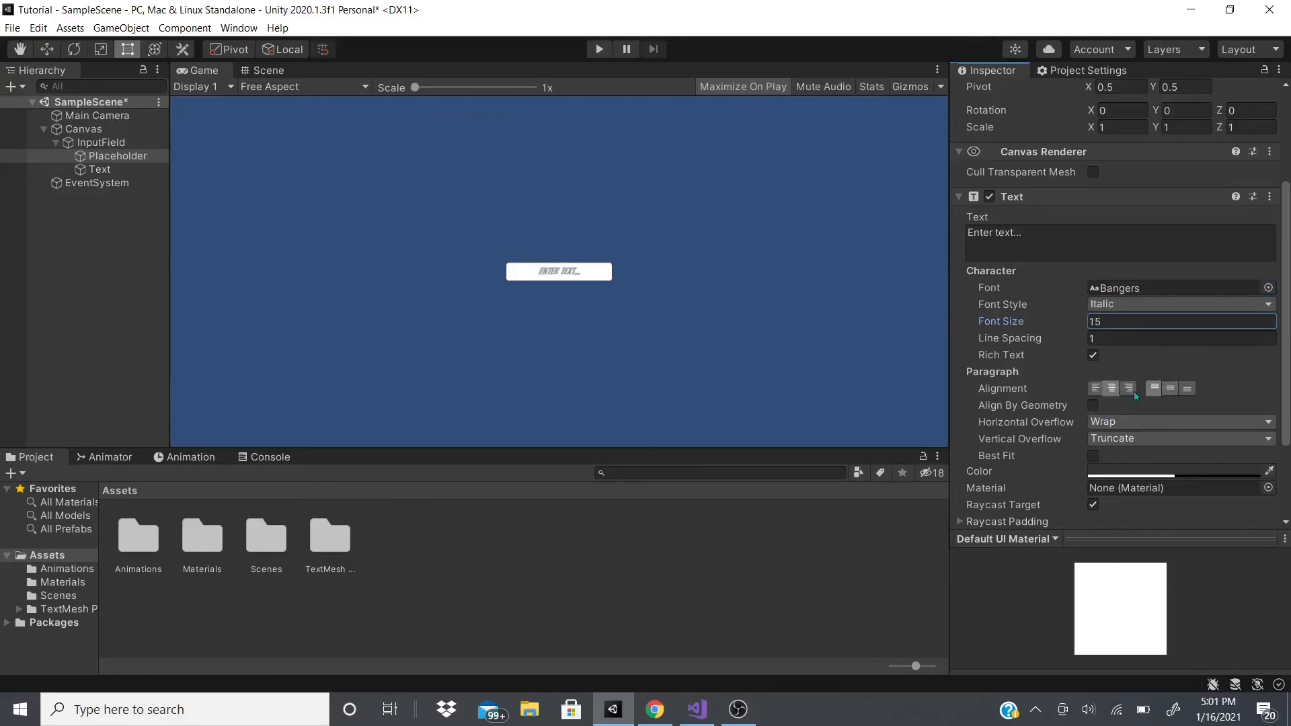
left_click(1096, 392)
left_click(1169, 391)
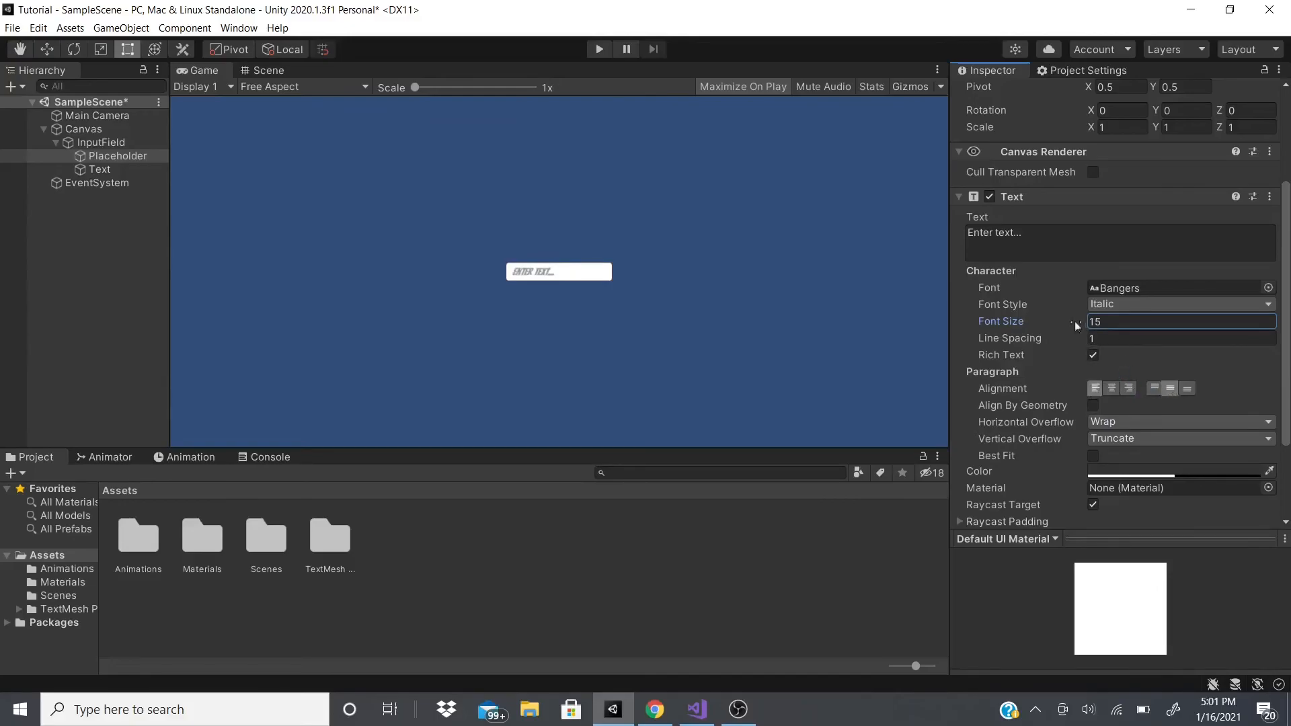
left_click_drag(996, 318, 1003, 321)
left_click(1173, 471)
Select InputField to review its Input Field settings, turn off Maximize On Play and run the scene
left_click(54, 142)
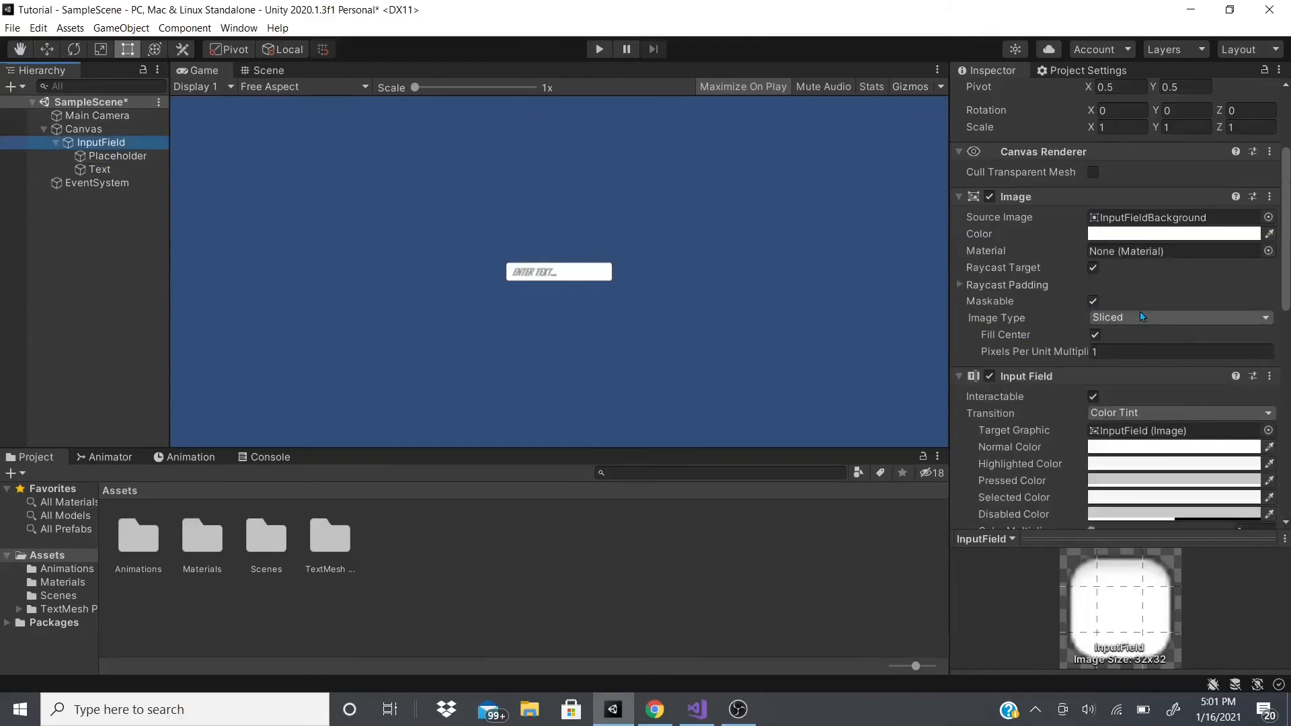
scroll(1140, 312, "down", 5)
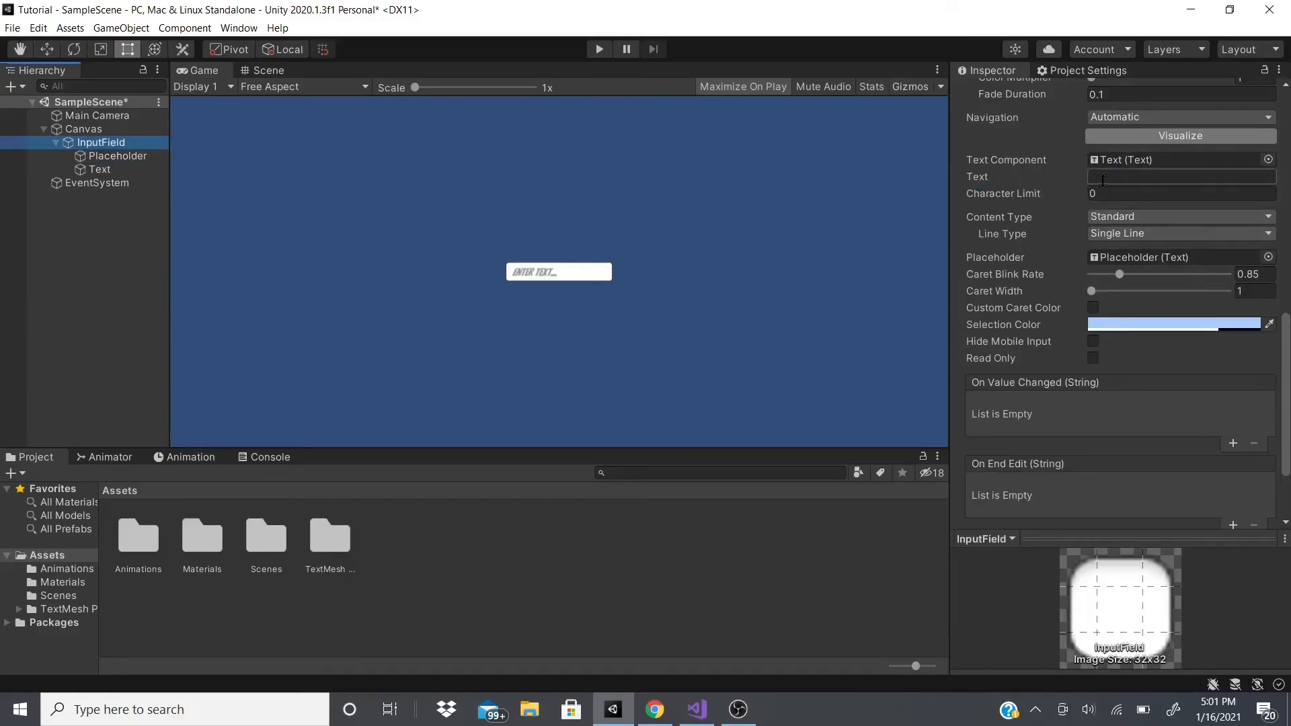
left_click(718, 97)
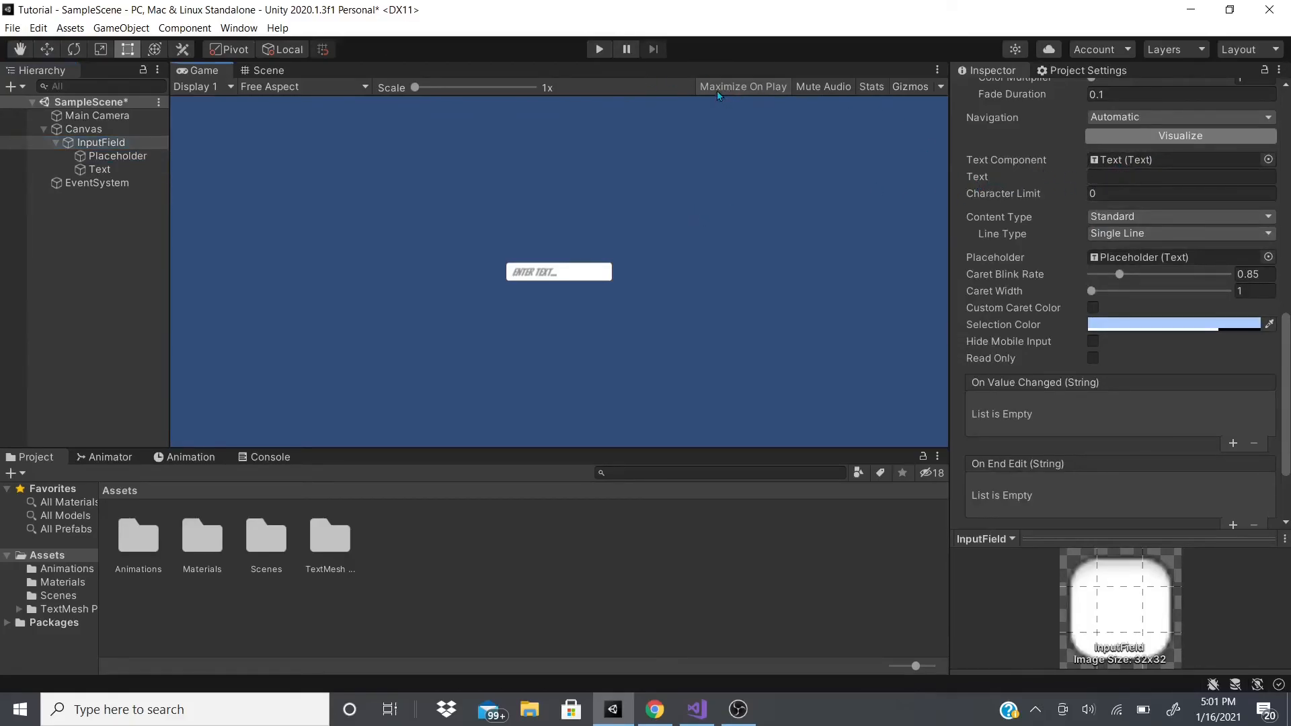
left_click(626, 49)
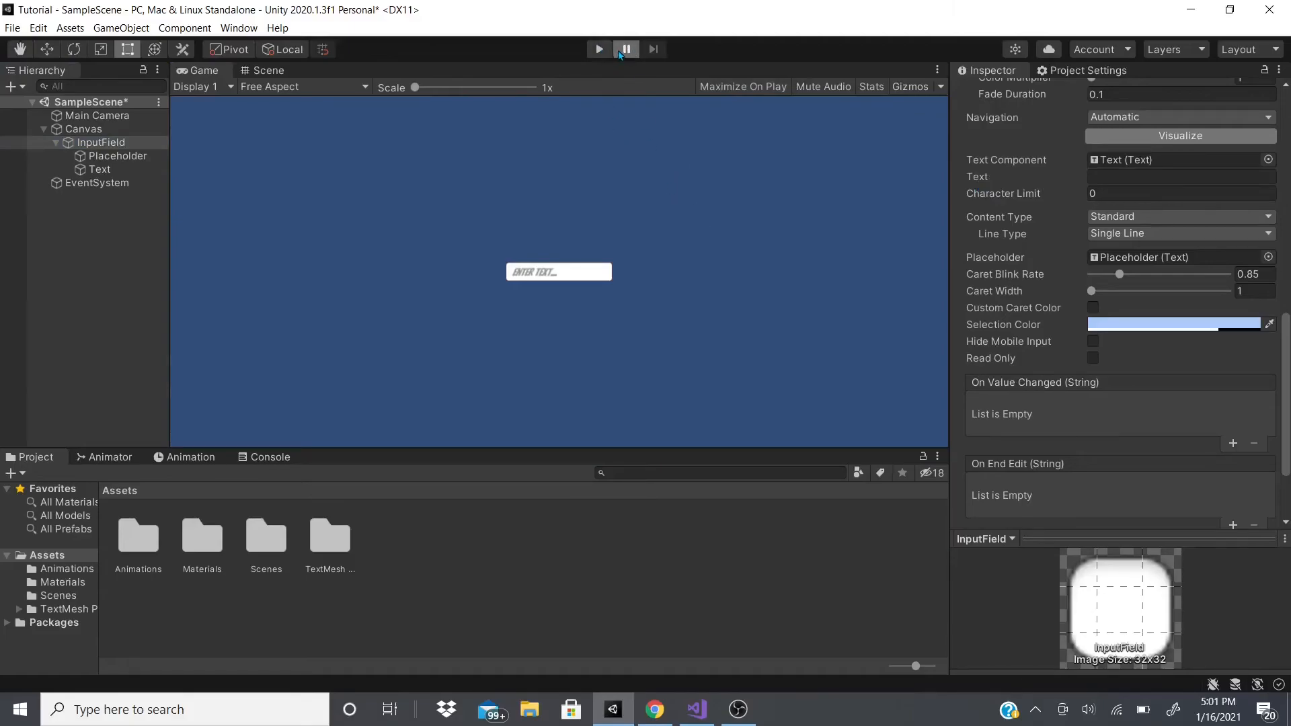
left_click(599, 49)
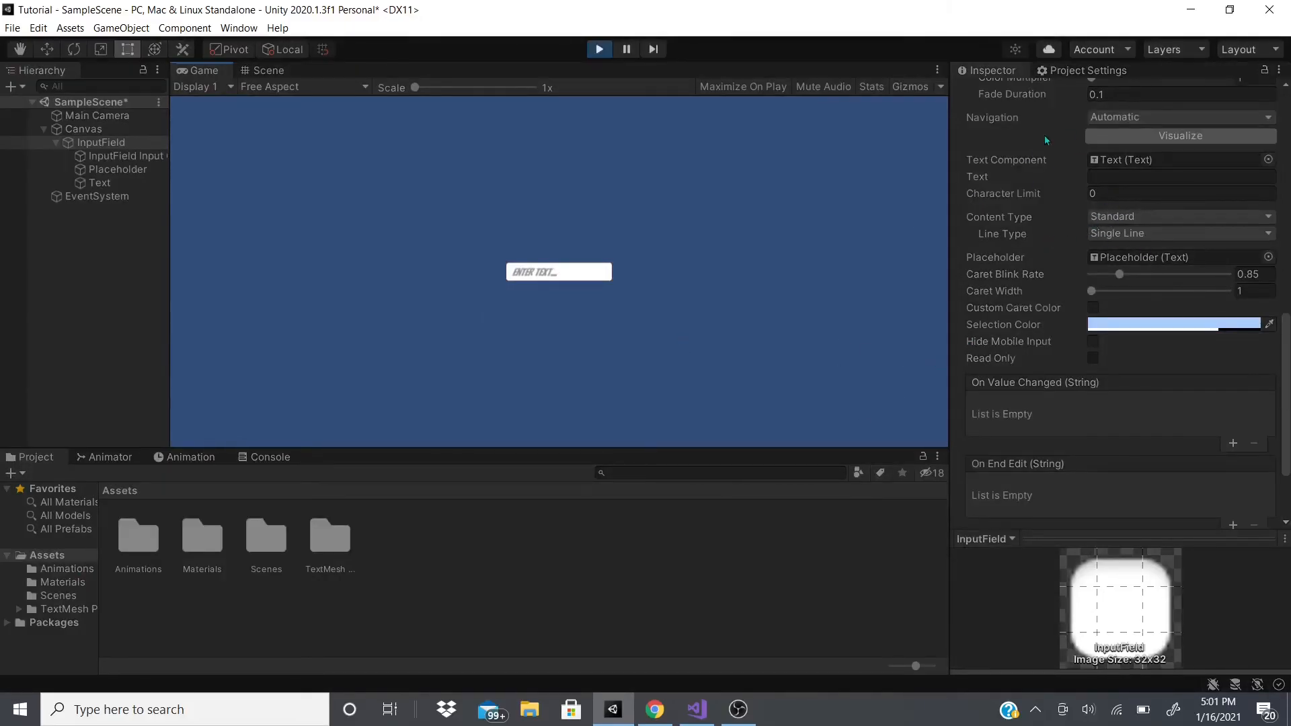
Enter "jdjdslsl" in the running input field, replace it with "Hello" to check the Text property, and exit play mode
left_click(543, 273)
type("jdjdslsl")
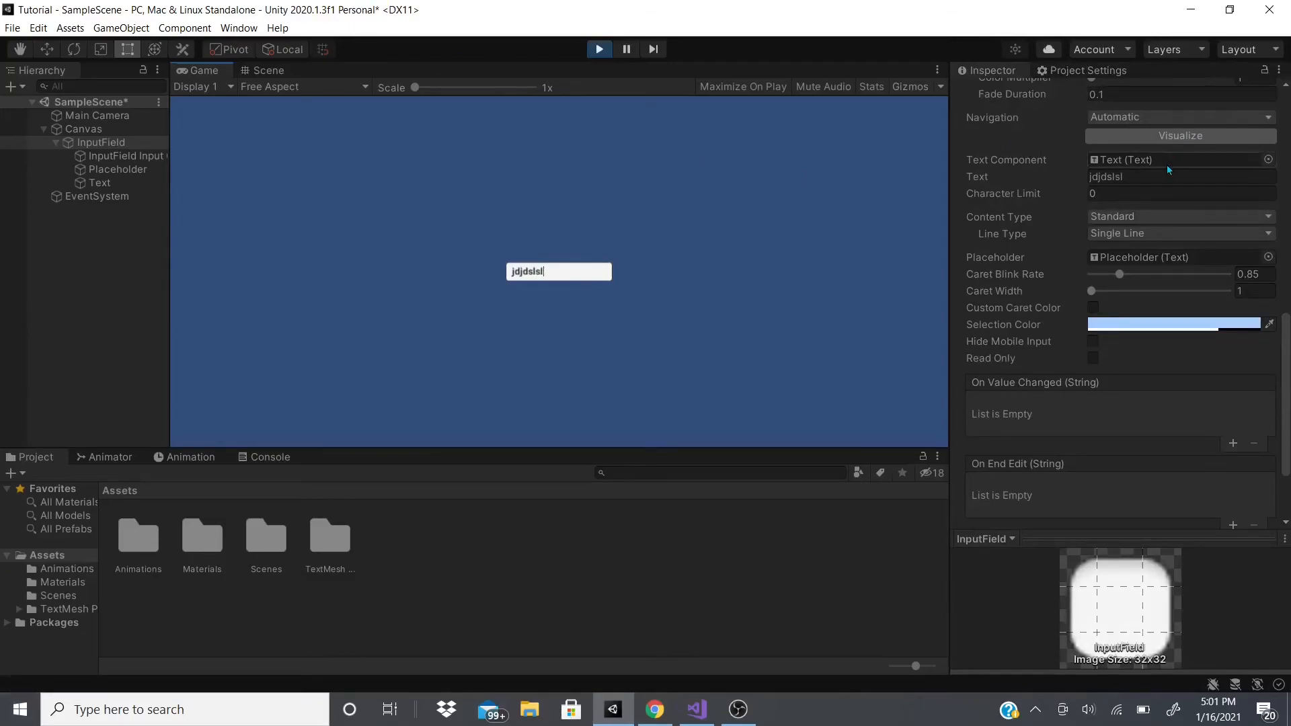
key("ctrl+a")
type("He")
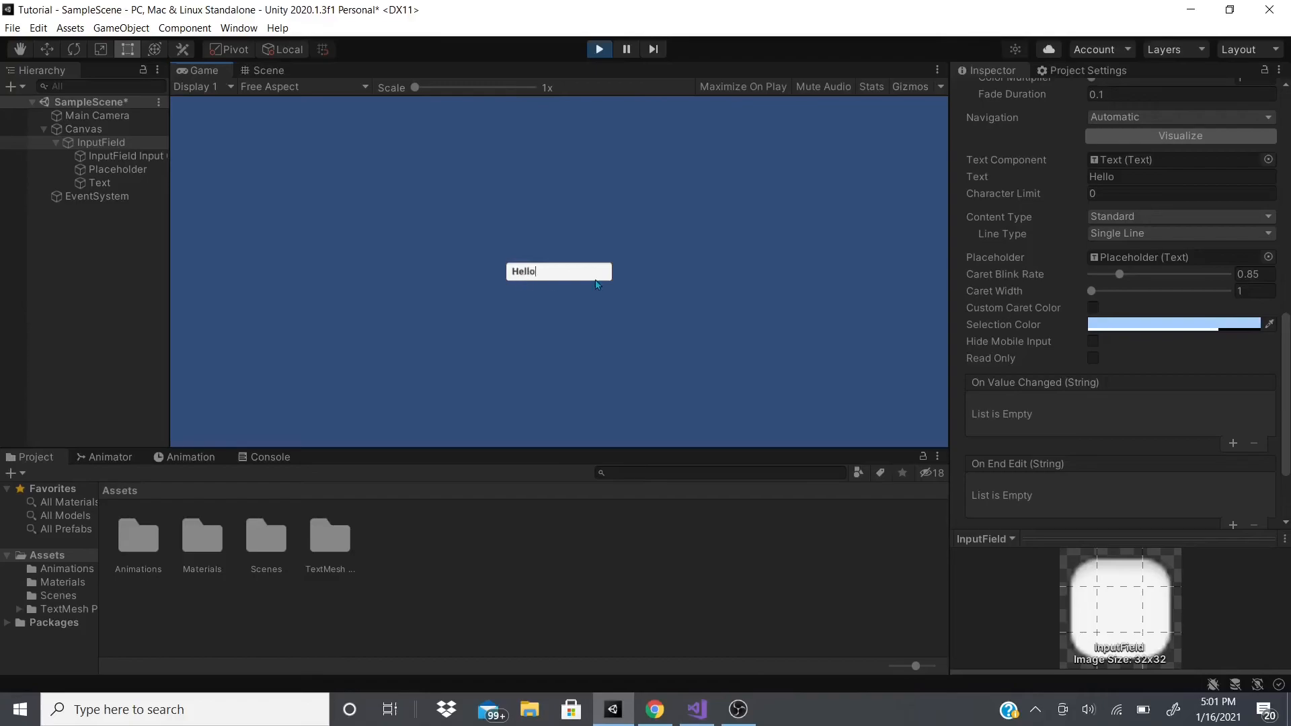
left_click(1143, 176)
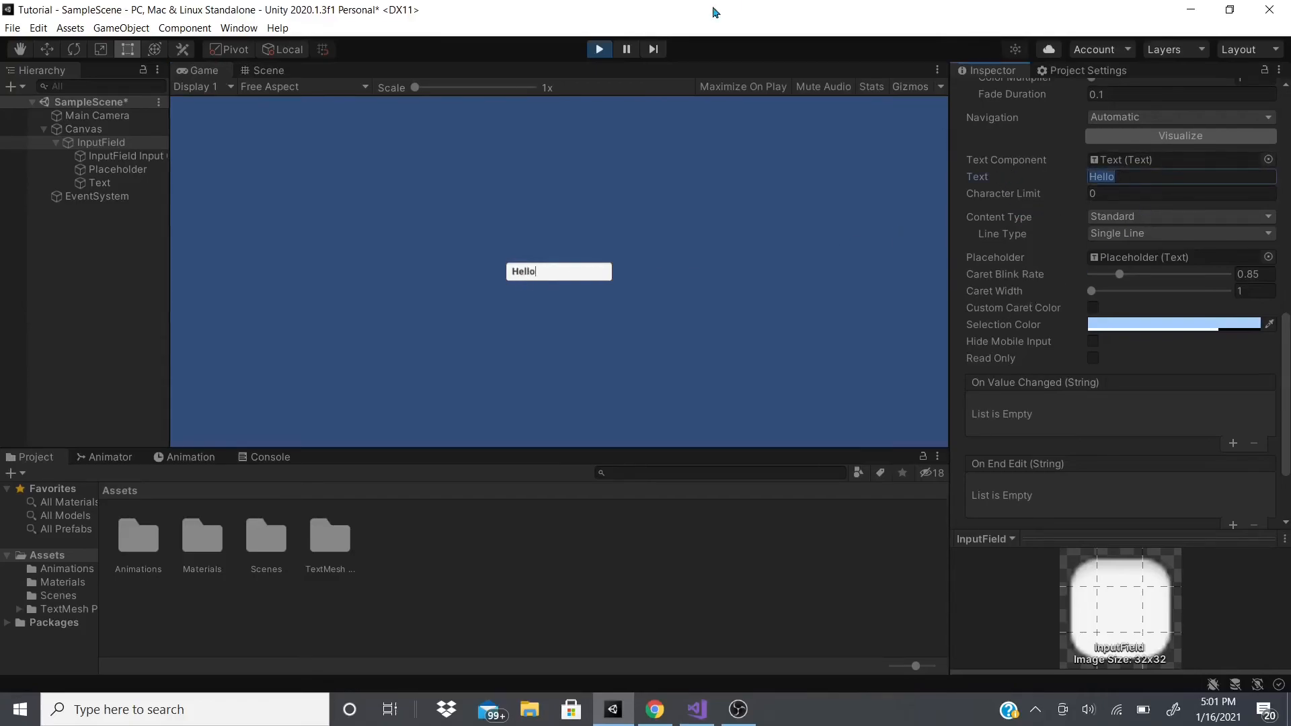
left_click(599, 49)
Set the InputField's character limit to 4 and run the scene
left_click(1087, 191)
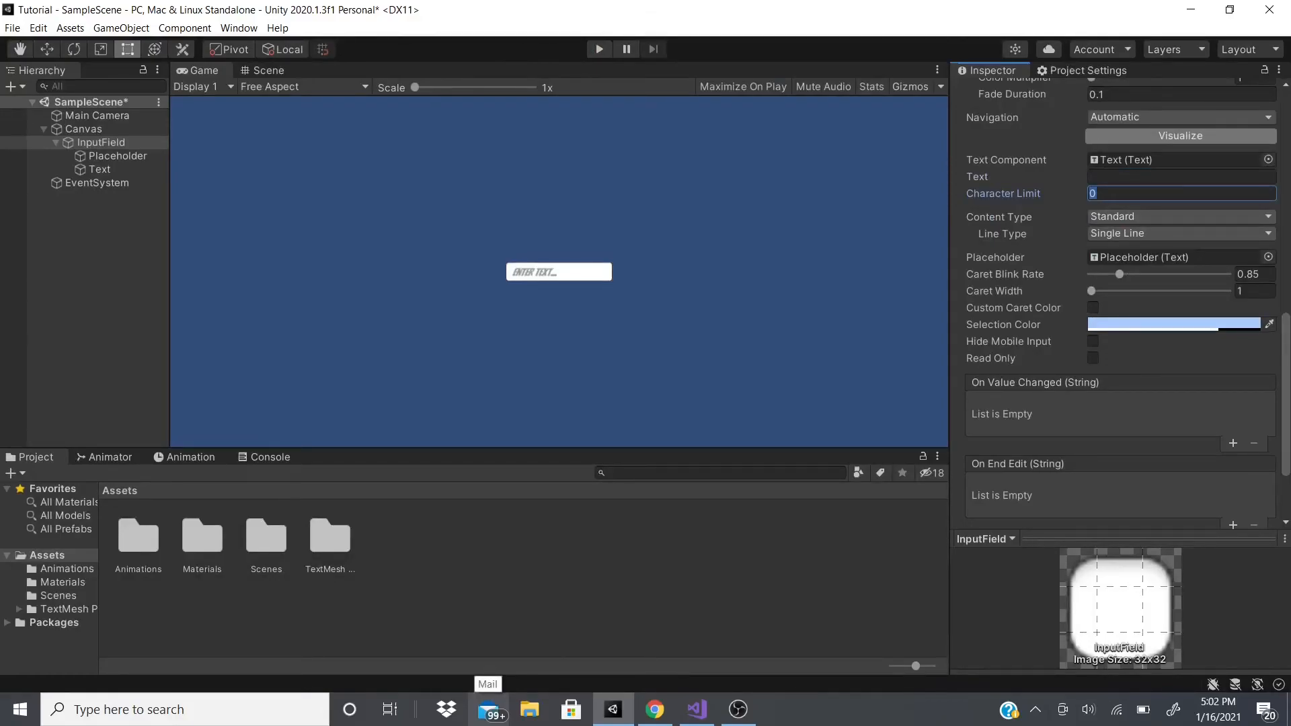
left_click(599, 49)
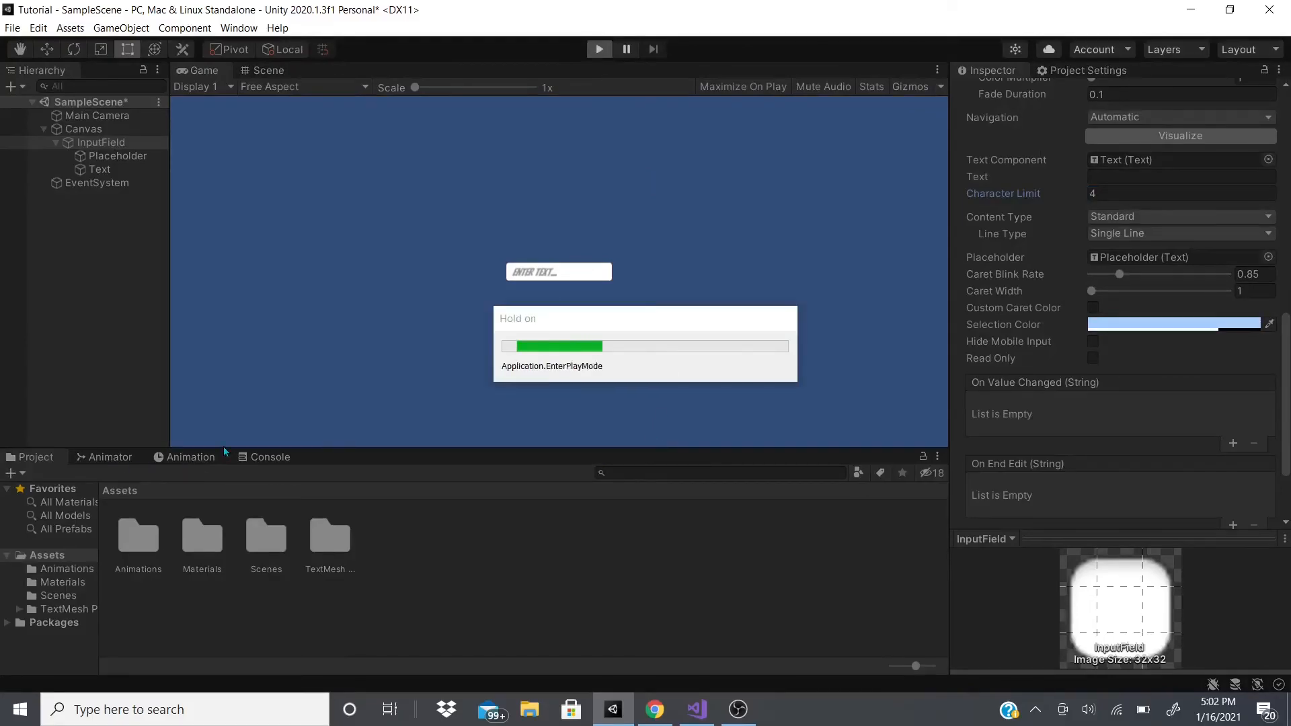
Show the Console and enlarge the Game view by shrinking the neighbouring panels
left_click(266, 455)
left_click_drag(326, 451, 326, 574)
left_click_drag(949, 286, 1028, 283)
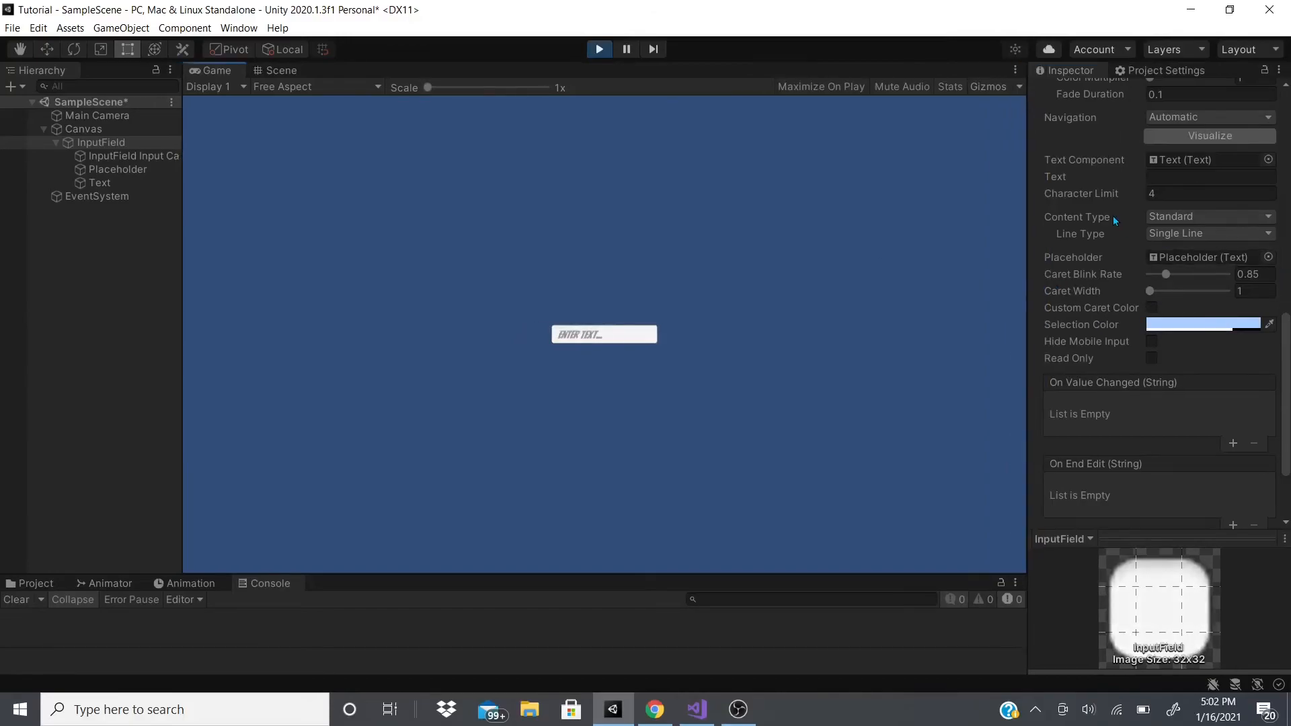
Test the character limit by entering "Hell", deleting and retyping letters, and leave "He" in the input field
type("Hell")
key("BackSpace")
key("BackSpace")
key("BackSpace")
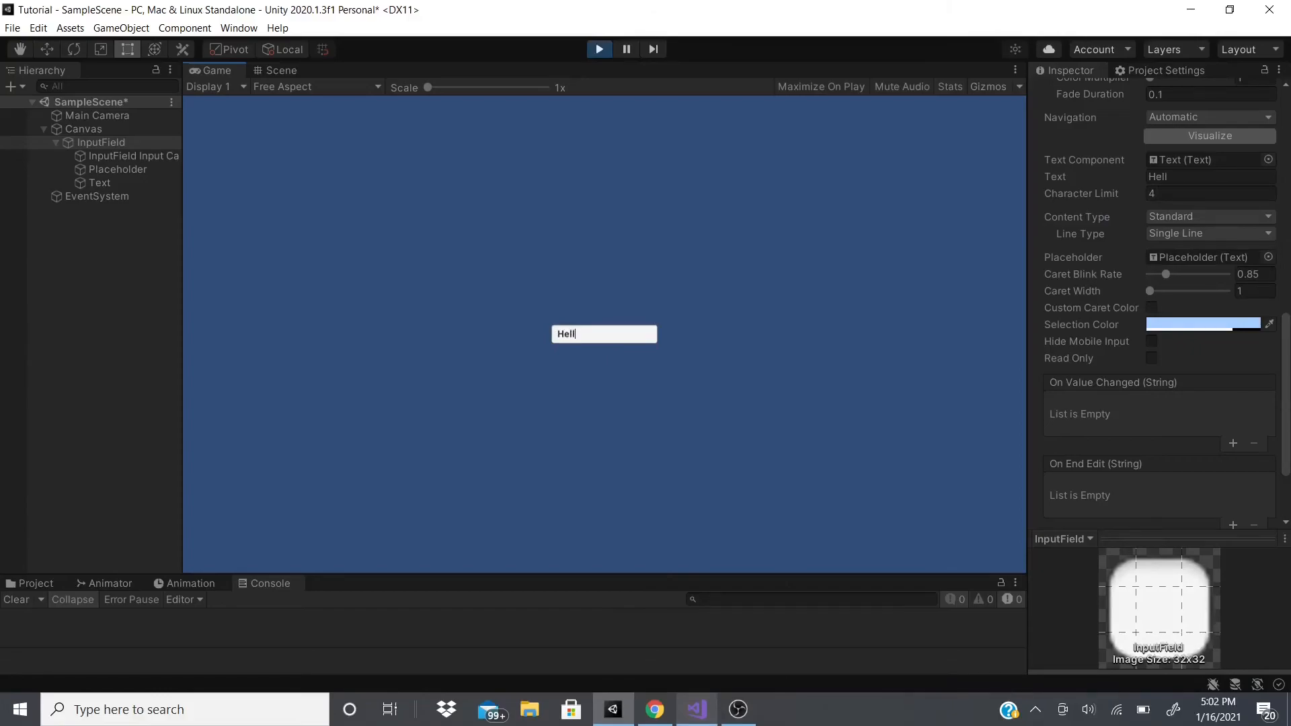
type("o")
key("BackSpace")
type("l")
key("BackSpace")
key("BackSpace")
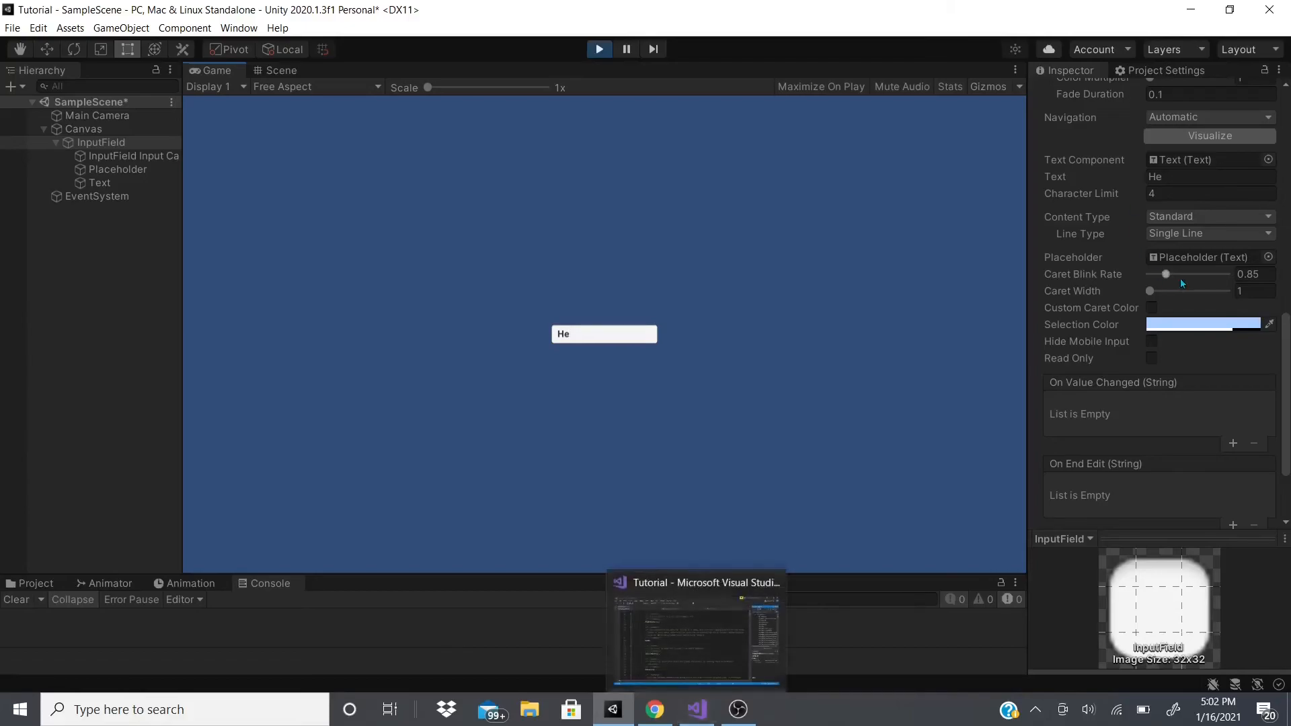
Raise the character limit to 5 during play and complete the entered text to "Hello"
left_click(1162, 193)
type("5")
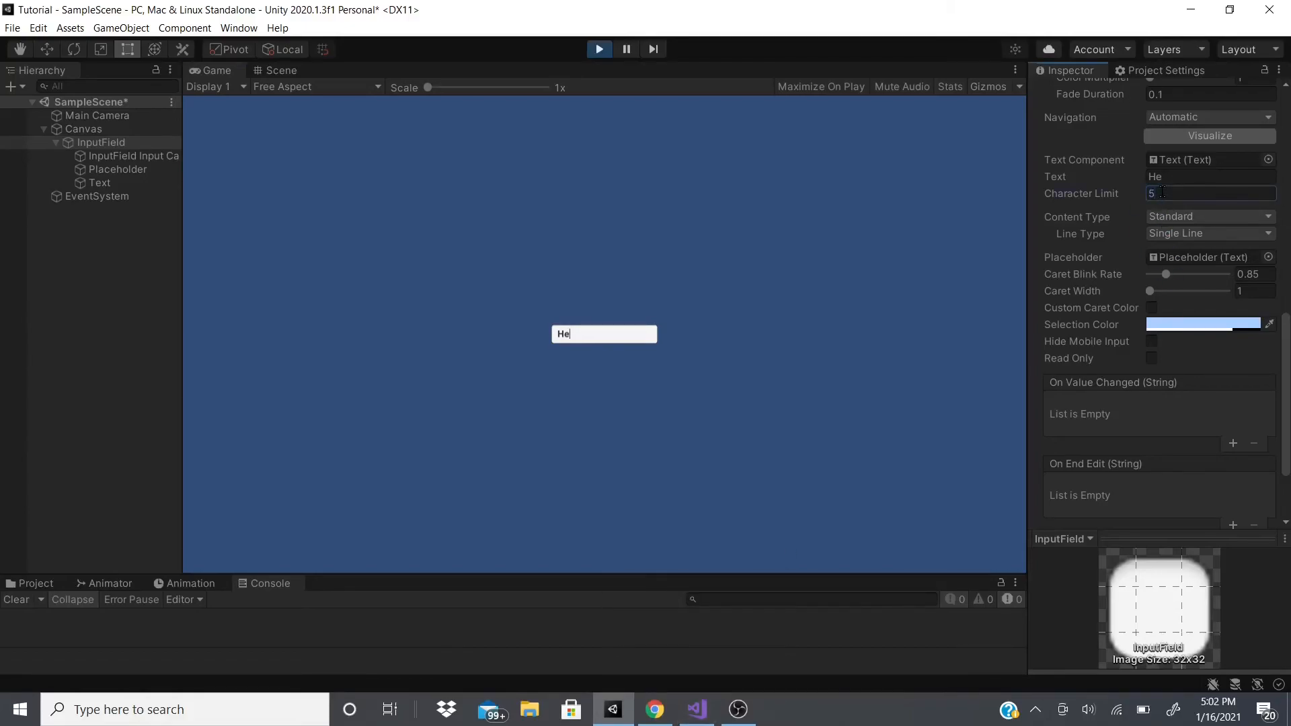
left_click(604, 334)
type("llo")
Look through the available Content Type options and clear the text from the running input field
left_click(1192, 216)
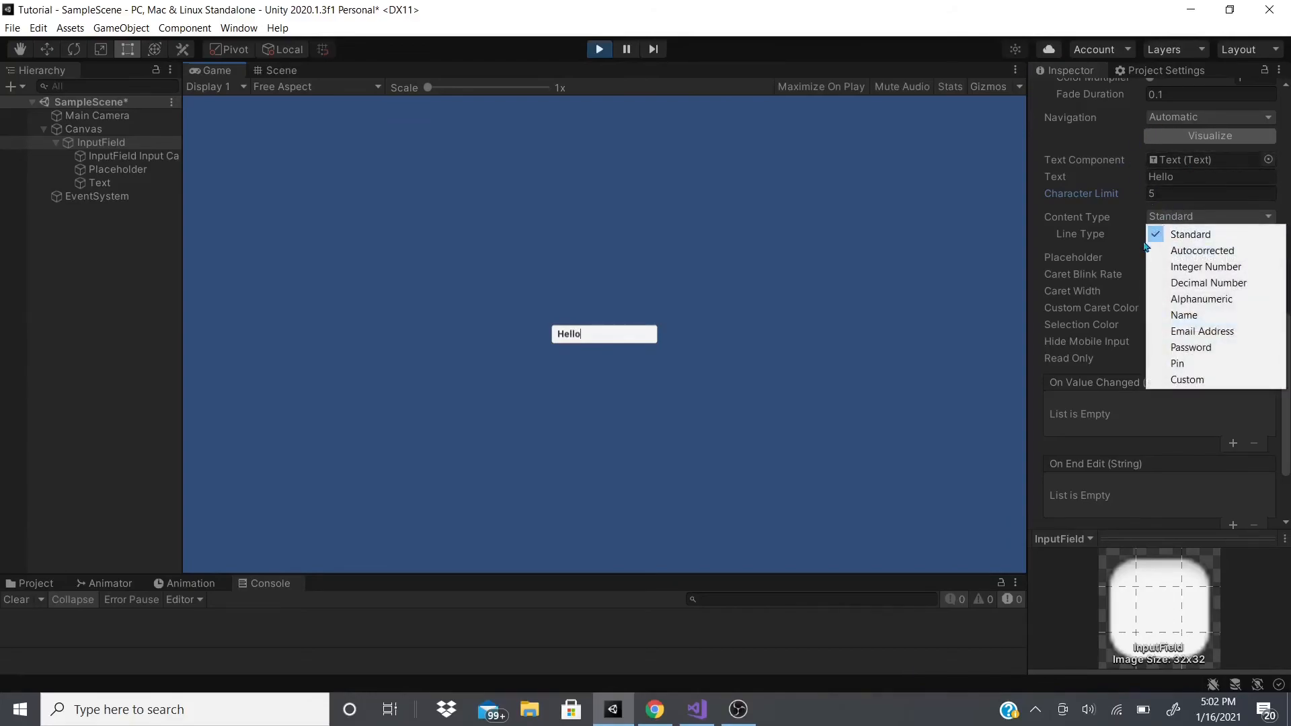
left_click(1078, 216)
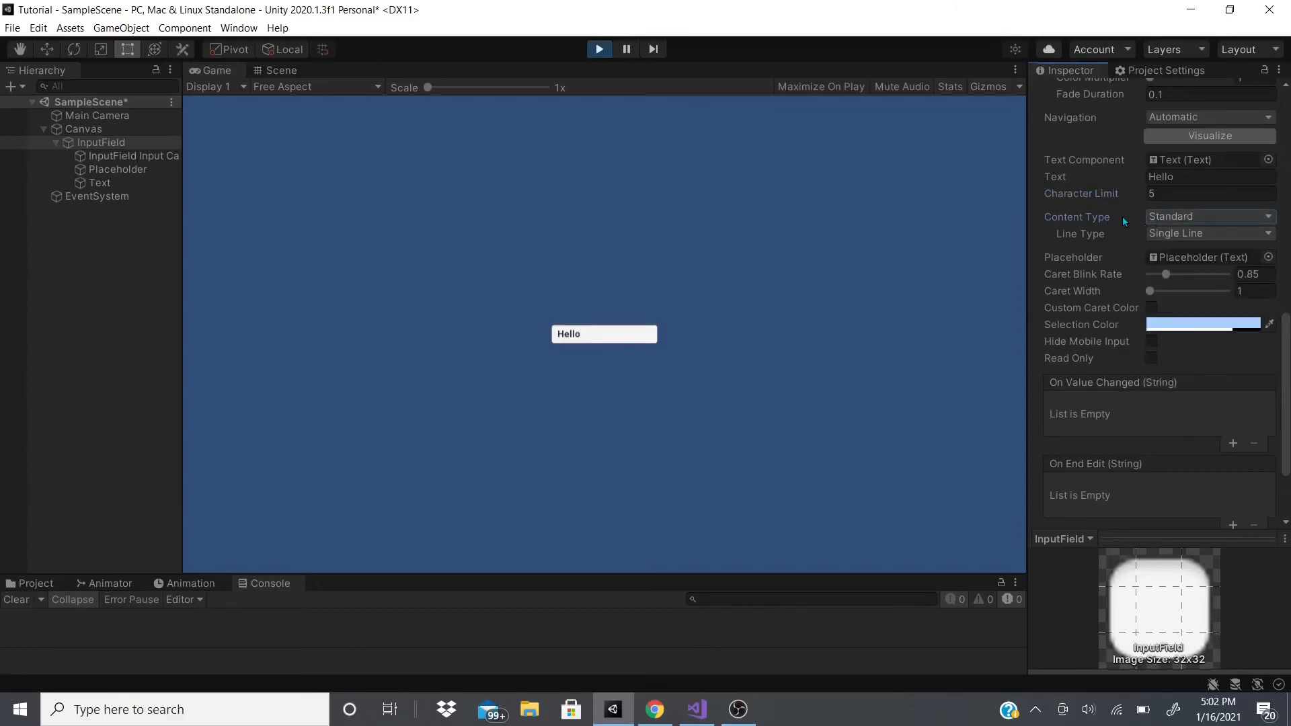
left_click(1150, 217)
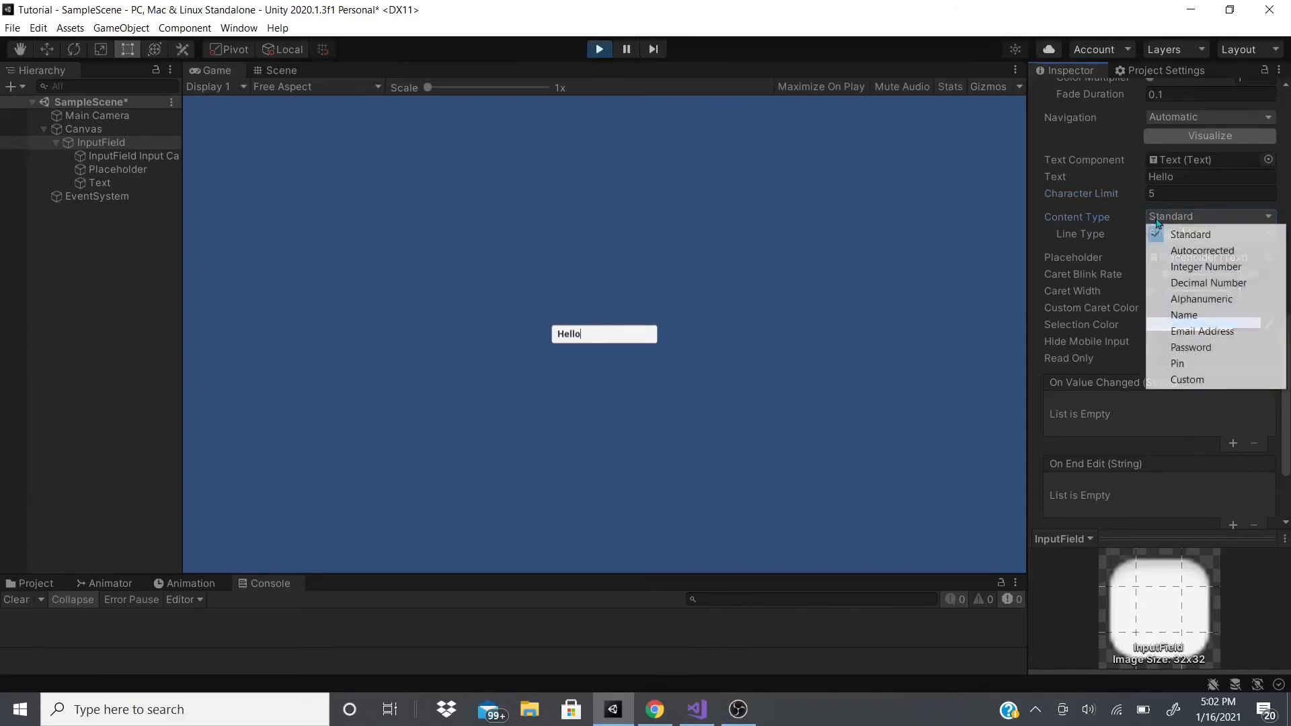
left_click(619, 345)
key("BackSpace")
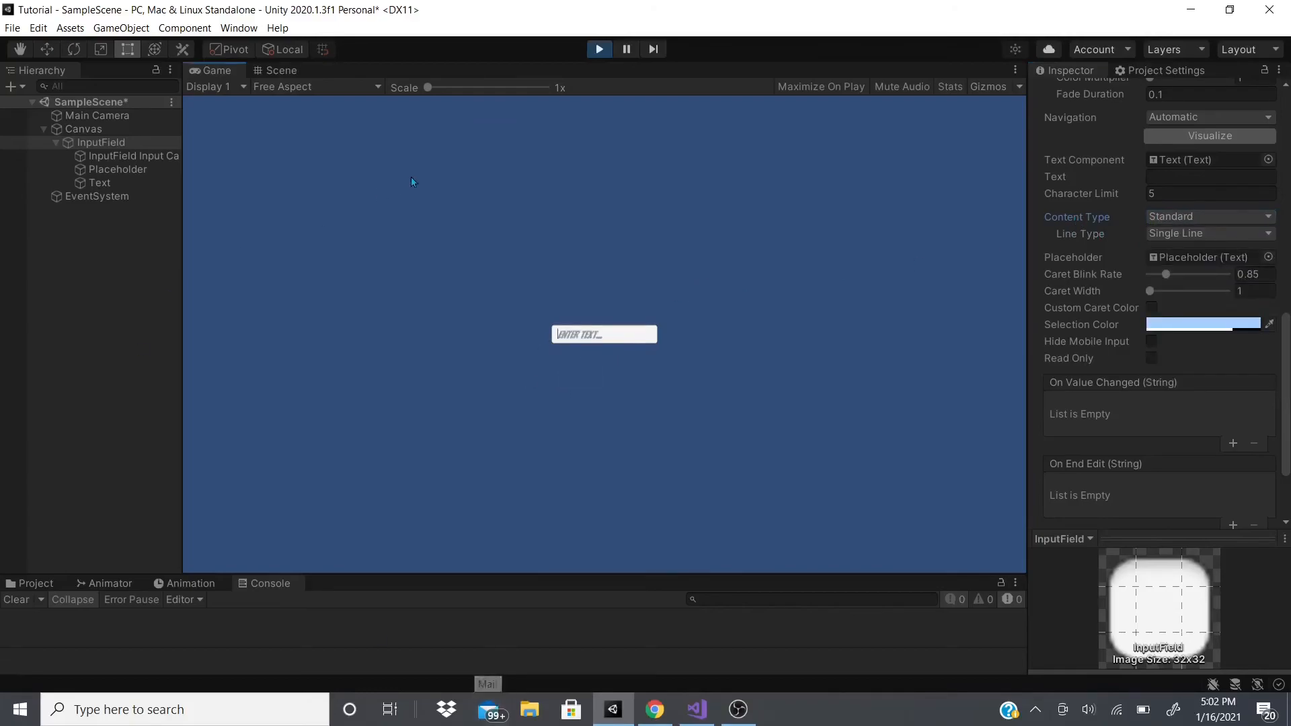
Keep the Standard content type and test letters by entering and deleting "dnud" in the input field
left_click(1181, 216)
left_click(1157, 234)
left_click(600, 334)
type("dnud")
key("BackSpace")
key("BackSpace")
key("BackSpace")
key("BackSpace")
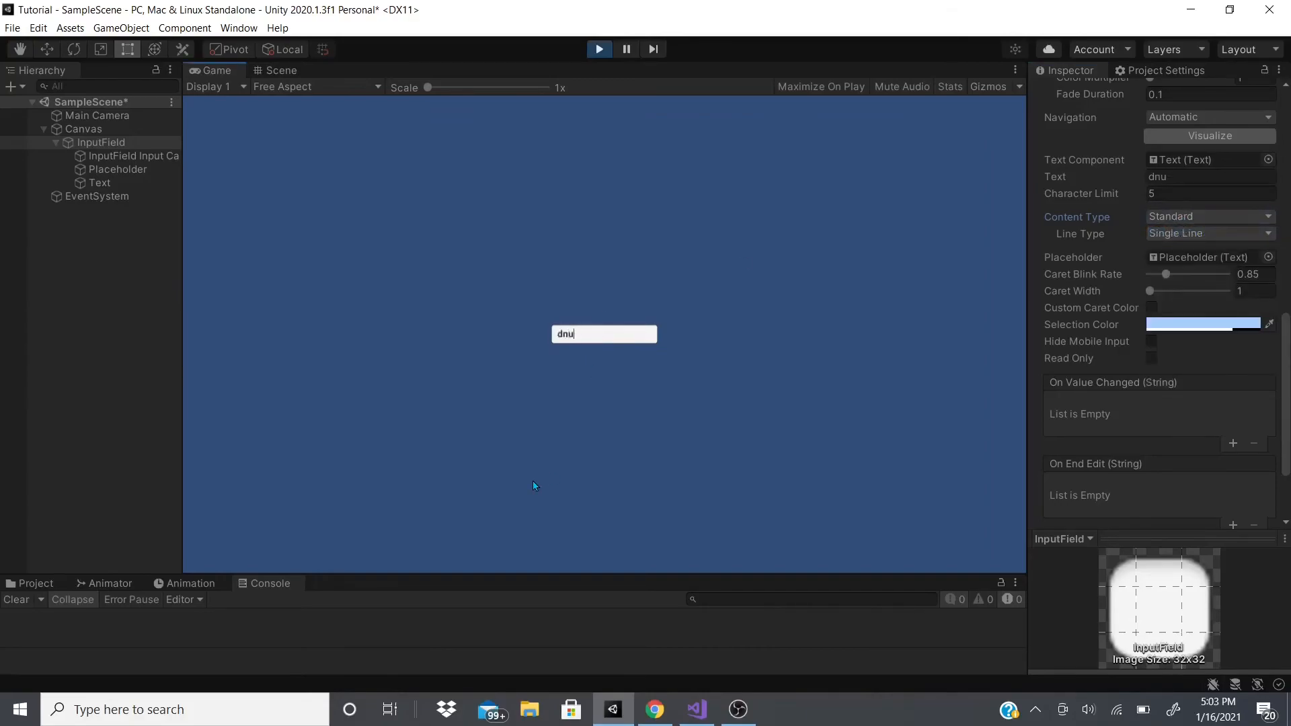
Test the Standard content type with "44" and a period, deleting each entry
type("44")
key("BackSpace")
key("BackSpace")
type(".")
key("BackSpace")
Set the content type to Autocorrected and test it by entering and deleting "j"
left_click(1170, 216)
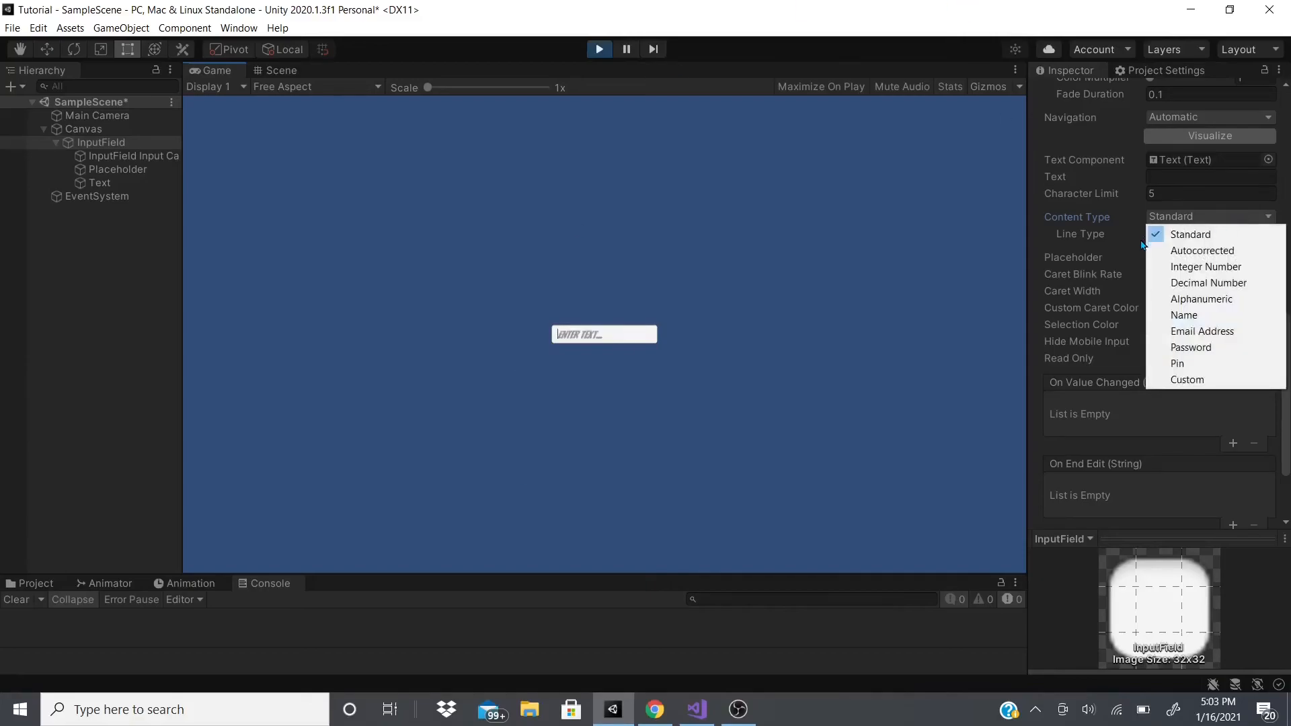
left_click(1185, 251)
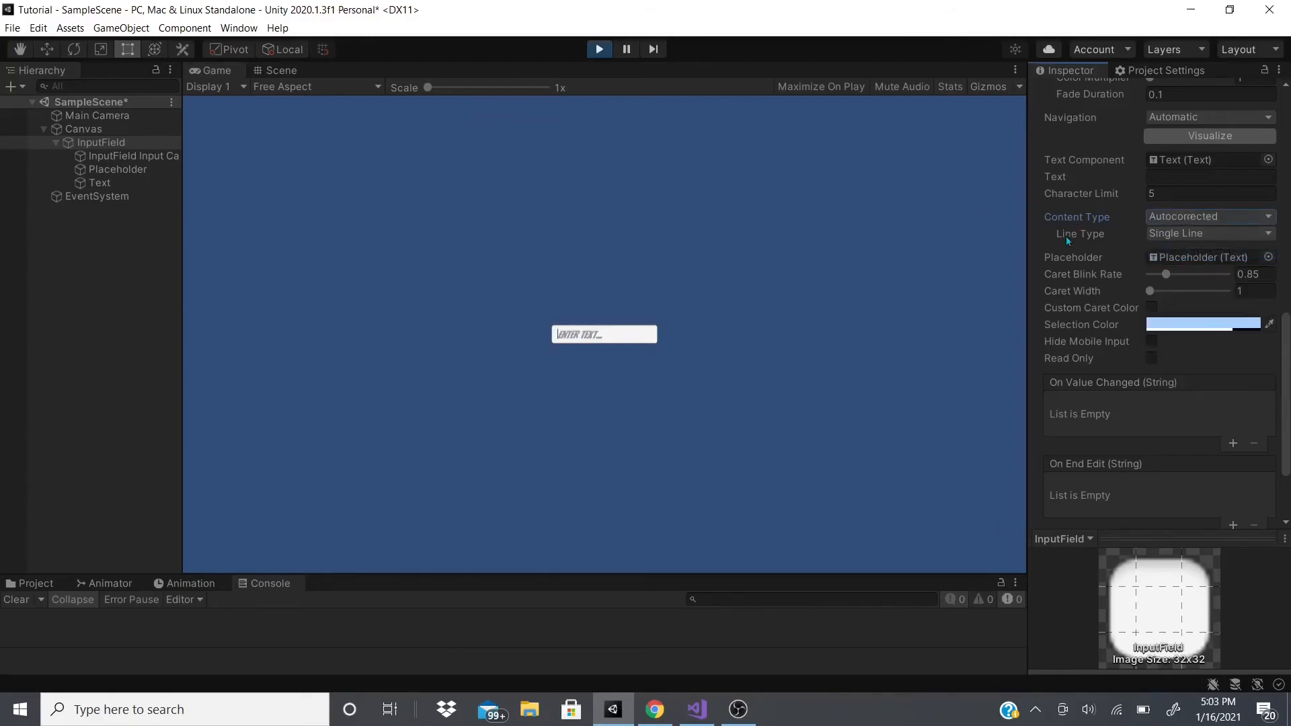
left_click(1148, 217)
left_click(1130, 217)
type("j")
key("BackSpace")
Set the content type to Integer Number and enter 45515 in the running input field
left_click(1207, 216)
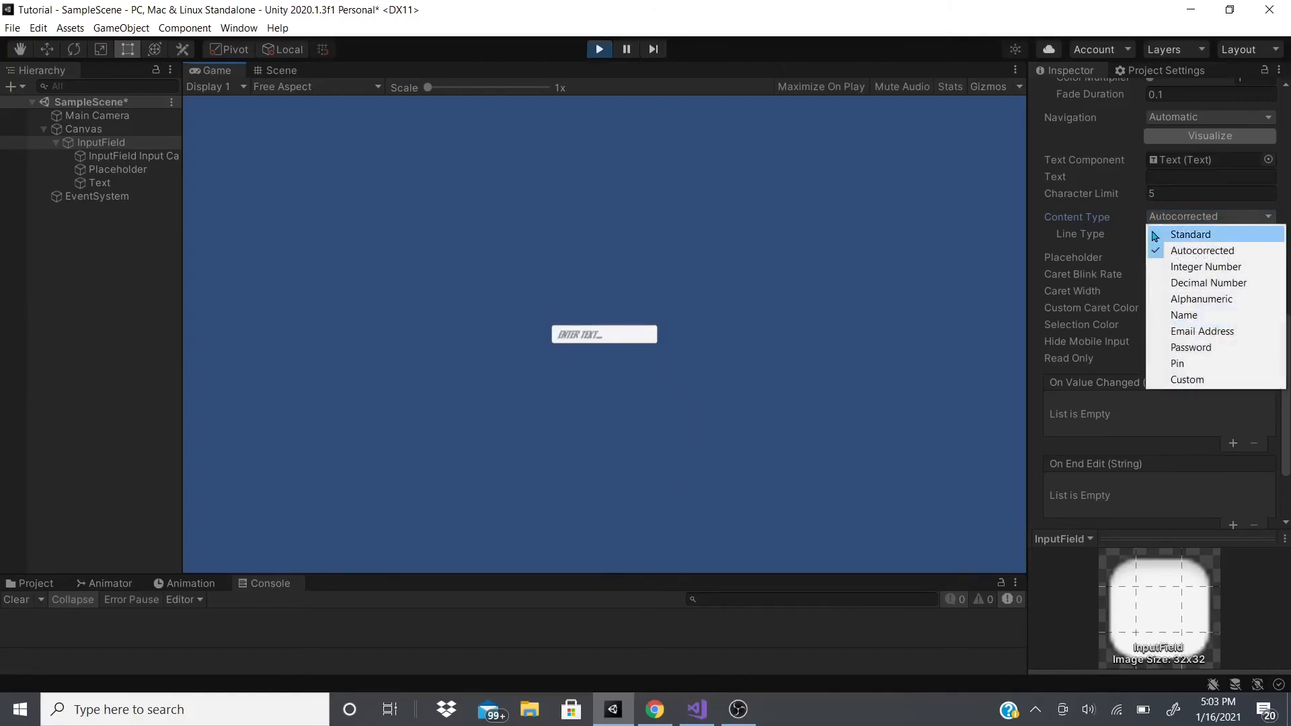
left_click(1221, 267)
left_click(1204, 176)
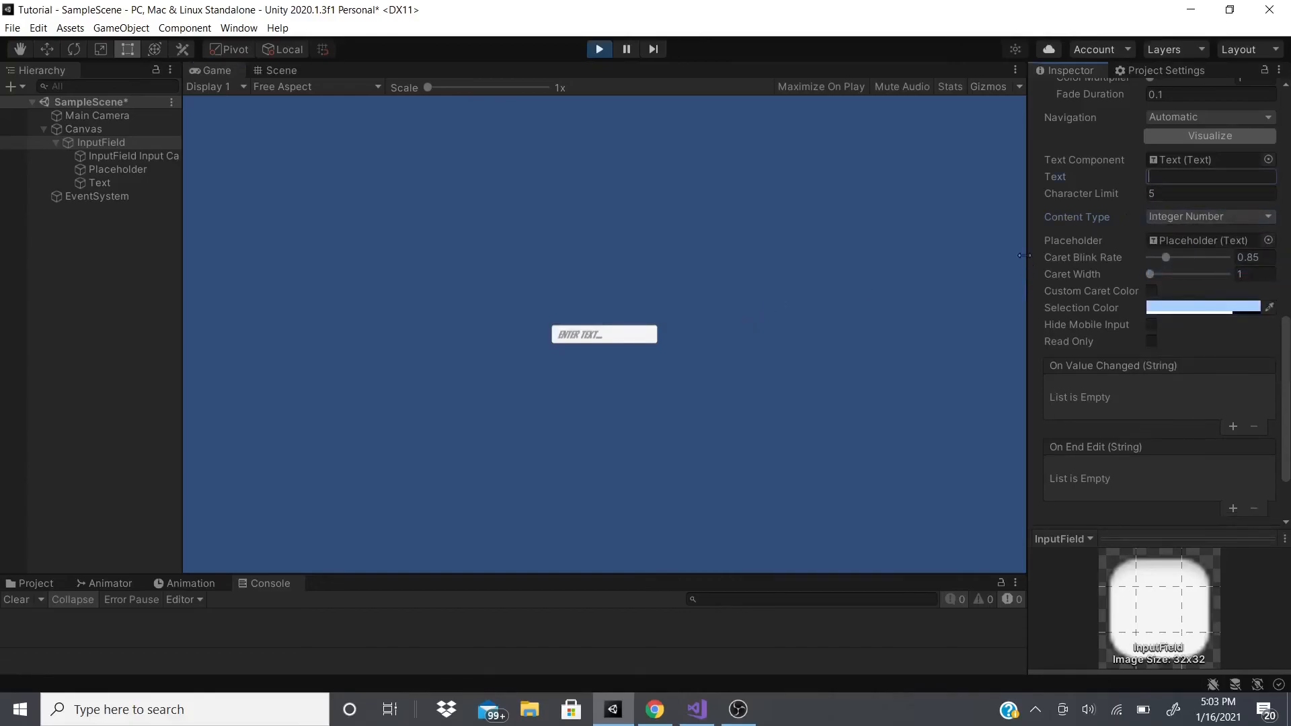
left_click(604, 334)
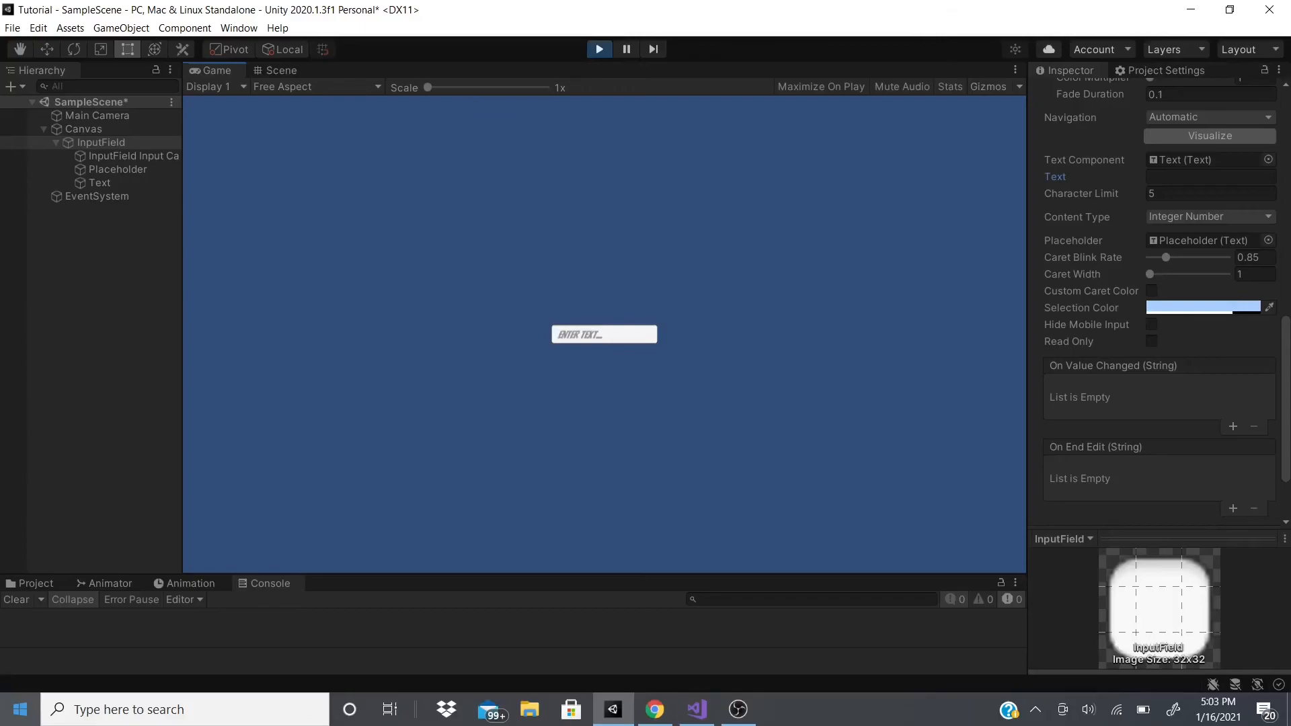
type("45515")
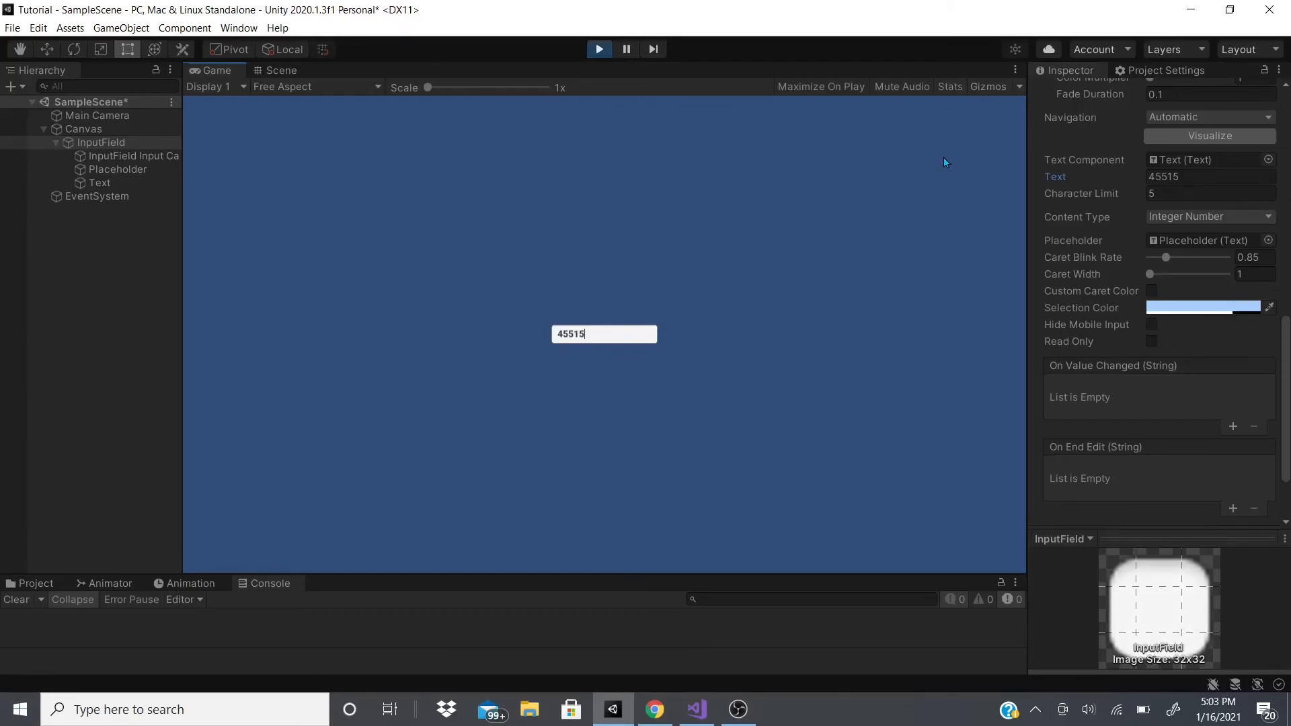
Delete all but the first digit, set the content type to Decimal Number and complete the entry to 4.667
key("BackSpace")
key("BackSpace")
key("BackSpace")
key("BackSpace")
left_click(1209, 217)
left_click(1189, 282)
type(".667")
Set the content type to Alphanumeric and test the running input field with digits and "fdsfd", clearing every entry
left_click(1211, 217)
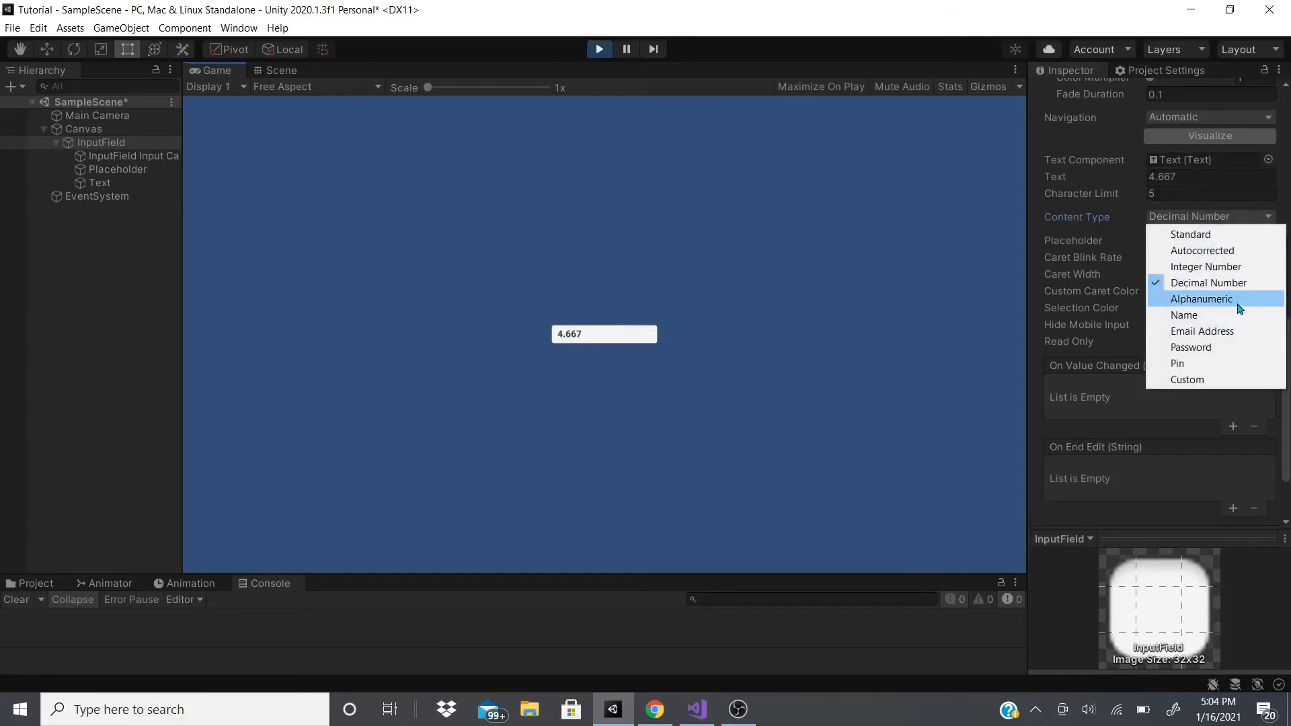
left_click(1237, 300)
left_click_drag(597, 343, 471, 365)
type("m")
key("BackSpace")
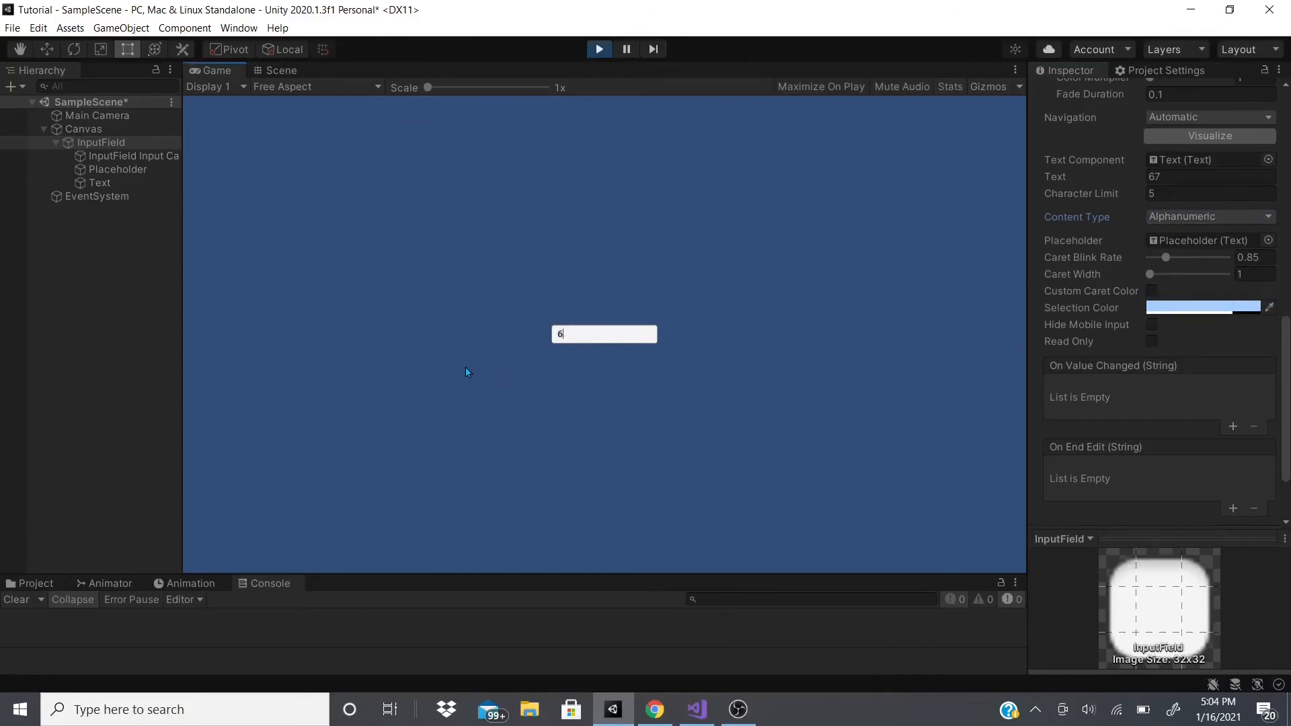
type("5")
key("BackSpace")
type("fdsfd")
key("ctrl+a")
key("BackSpace")
Set the content type to Name and test it by entering and deleting "Nvjfo" and "Mi"
left_click(1206, 219)
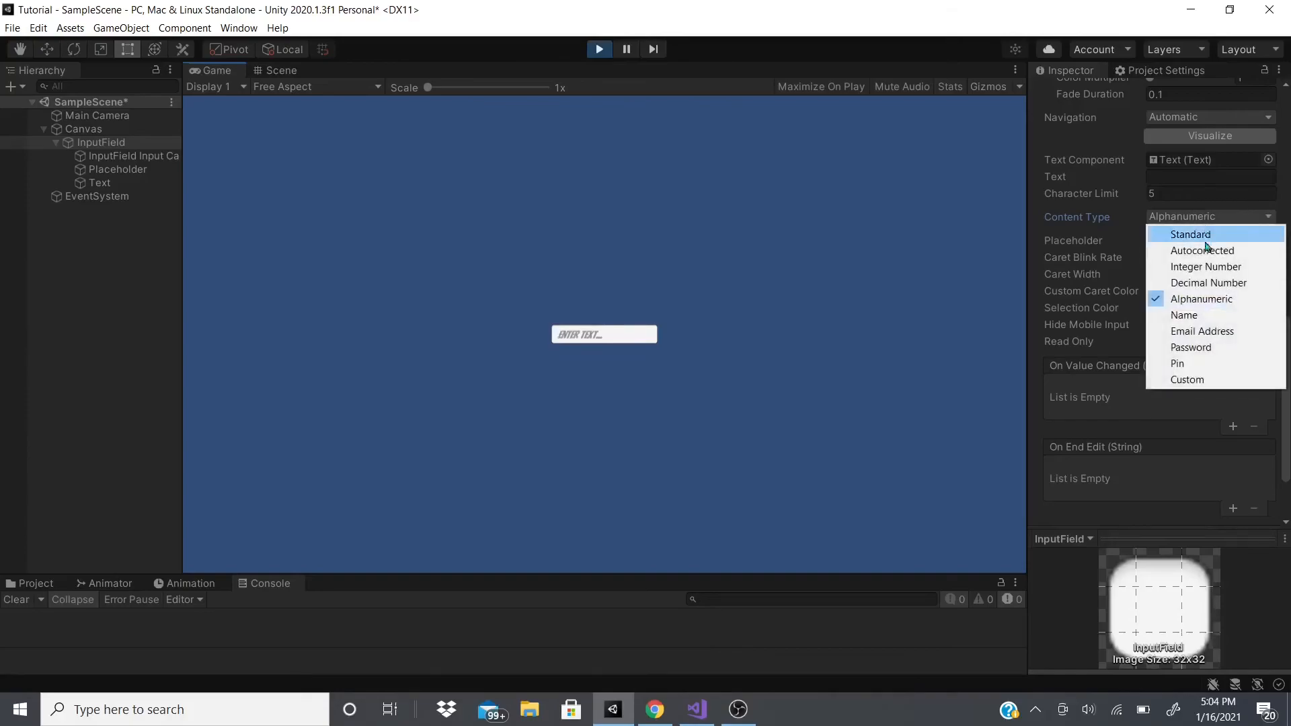
left_click(1208, 316)
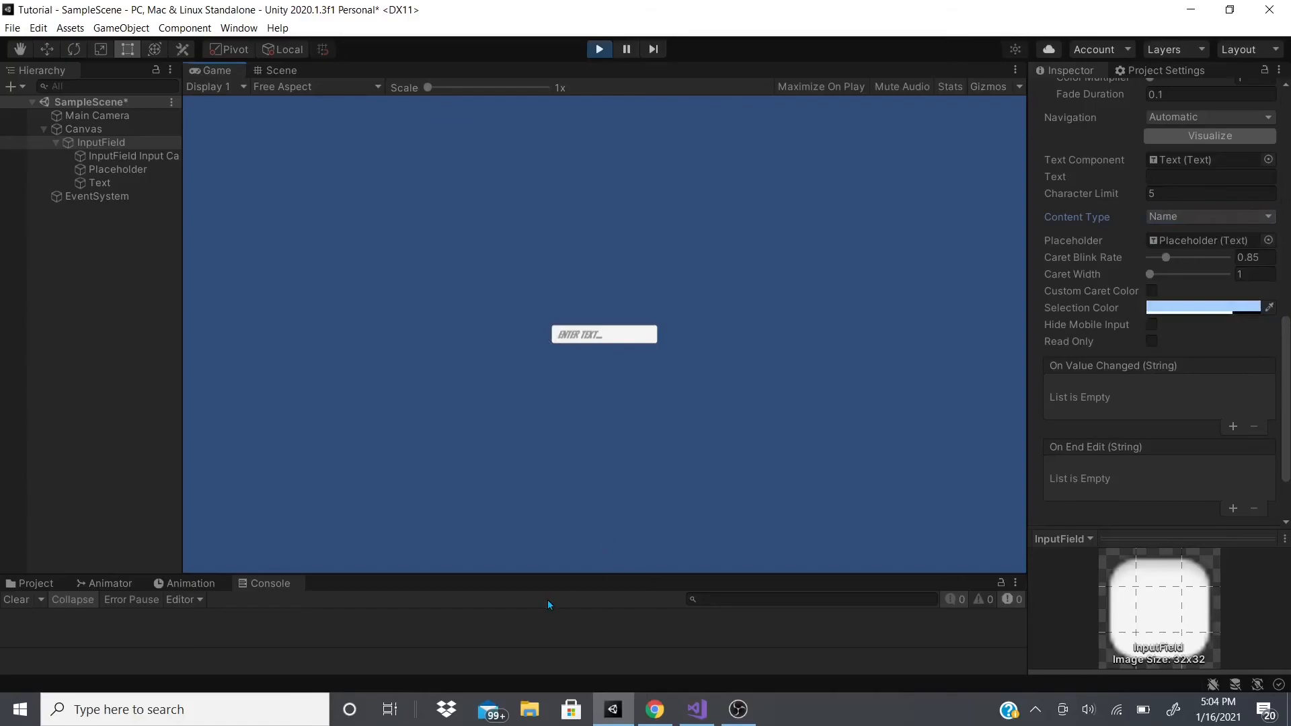
type("Nvjfo")
key("BackSpace")
key("BackSpace")
key("BackSpace")
key("BackSpace")
key("BackSpace")
type("Mi")
key("BackSpace")
Set the content type to Email Address and test it with short letter entries such as "asdf", deleting each one
left_click(1184, 217)
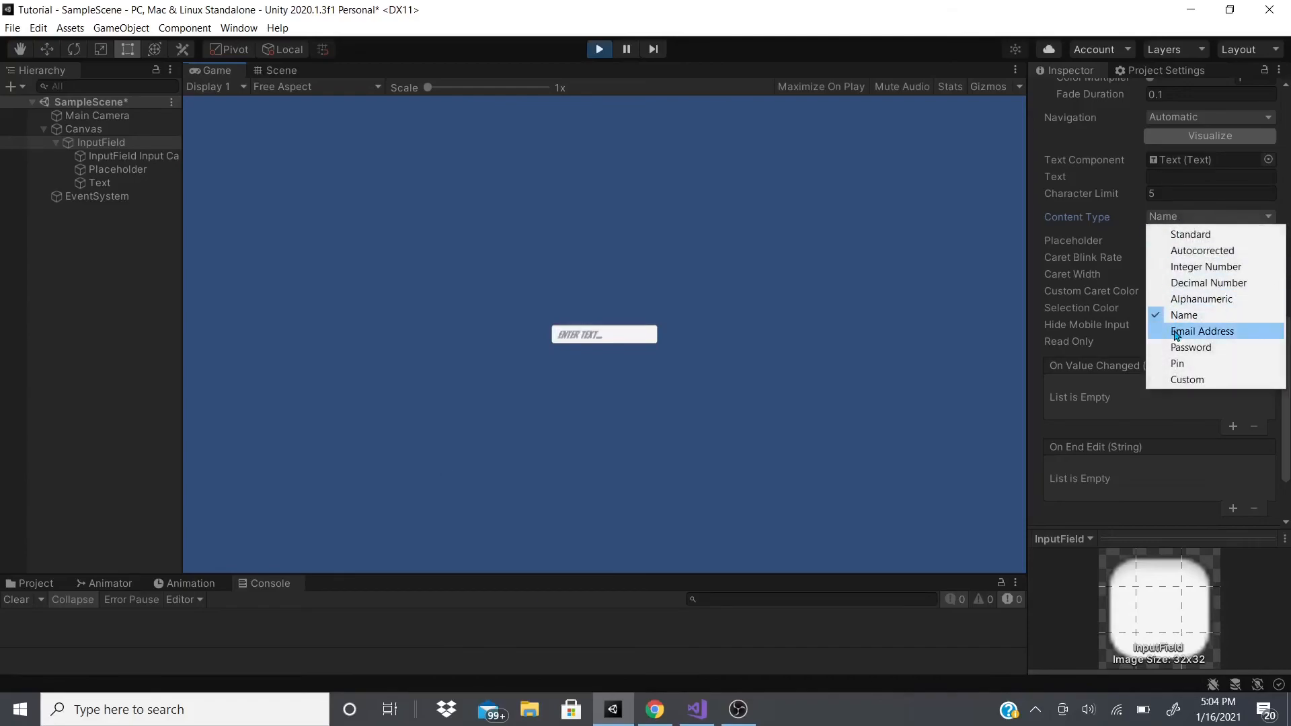
left_click(1176, 335)
left_click(594, 337)
type("M")
key("BackSpace")
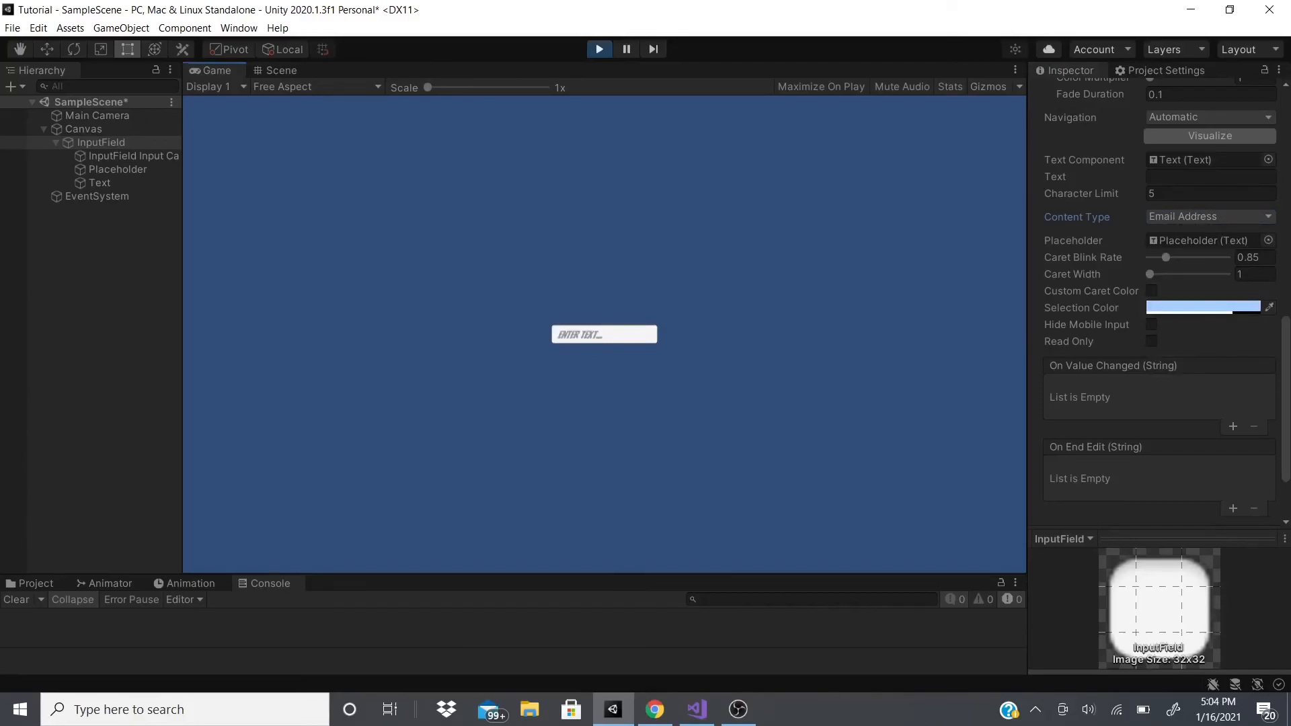
type("asdf")
key("BackSpace")
key("BackSpace")
key("BackSpace")
key("BackSpace")
type("fran")
key("BackSpace")
key("BackSpace")
key("BackSpace")
key("BackSpace")
key("BackSpace")
Set the content type to Password and test it by entering a sample password and deleting it
left_click(1204, 216)
left_click(1159, 348)
type("jdjdj")
key("BackSpace")
key("BackSpace")
key("BackSpace")
key("BackSpace")
Set the content type to Pin and test it by entering a numeric PIN and deleting it
left_click(1204, 216)
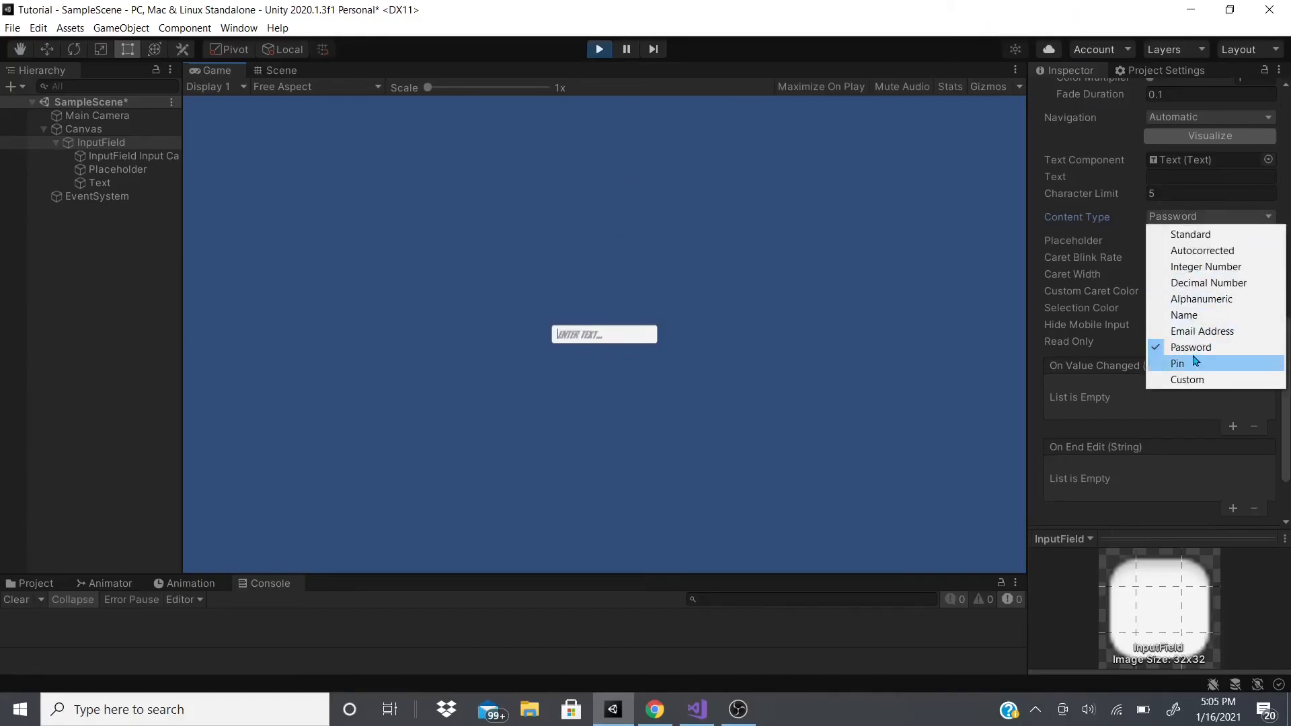
left_click(1204, 363)
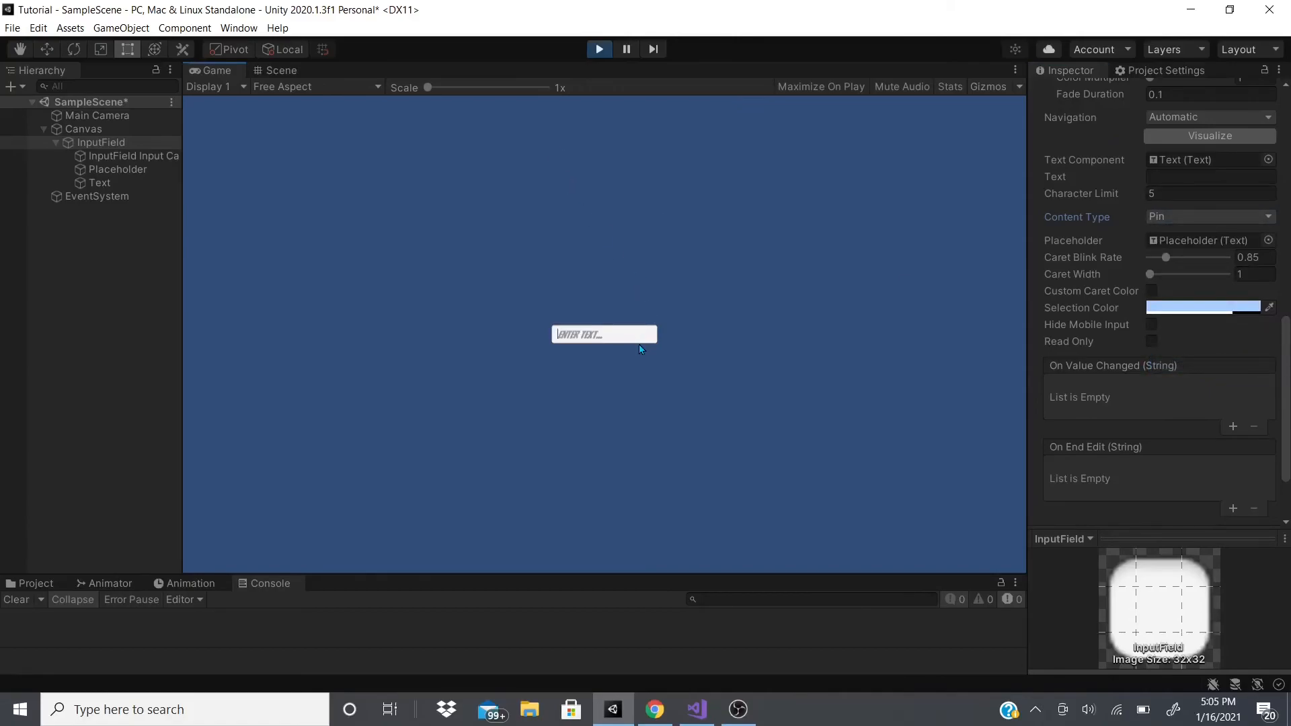
type("11561")
key("BackSpace")
key("BackSpace")
key("BackSpace")
key("BackSpace")
key("BackSpace")
Set the content type to Custom and review the available line type options without choosing another one
left_click(1204, 216)
left_click(1208, 380)
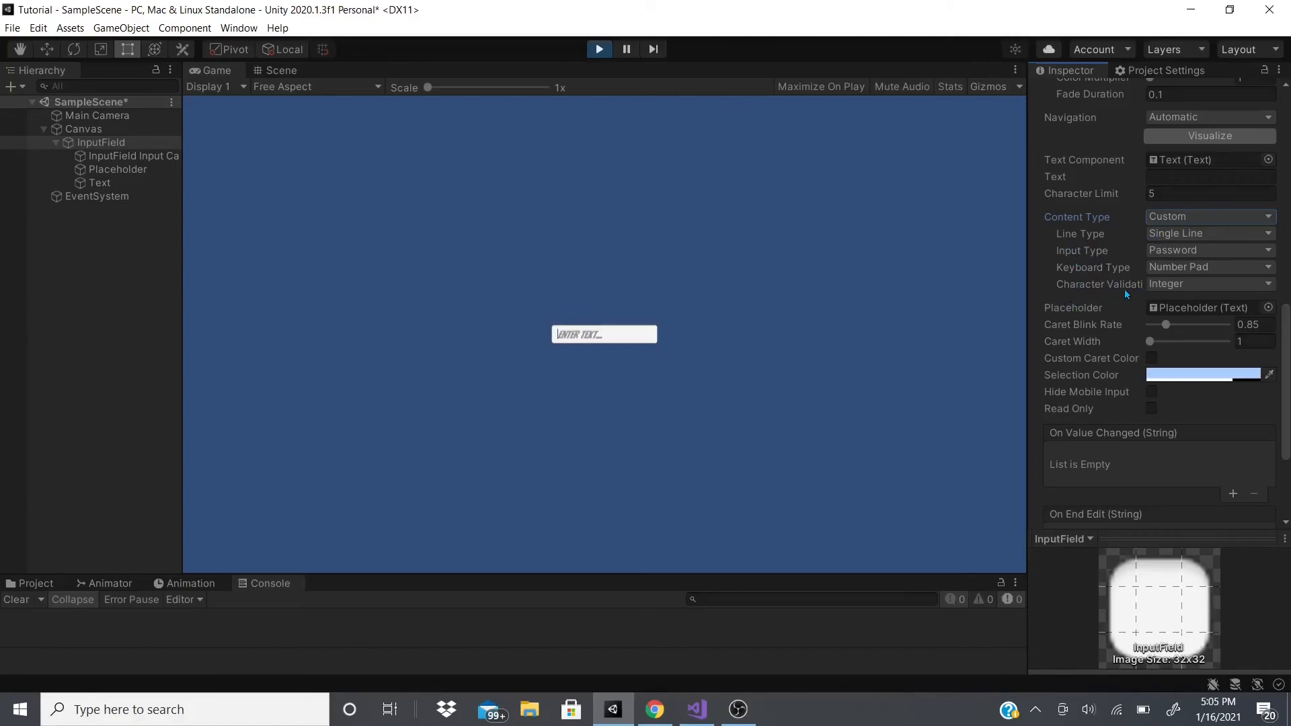
left_click(1159, 236)
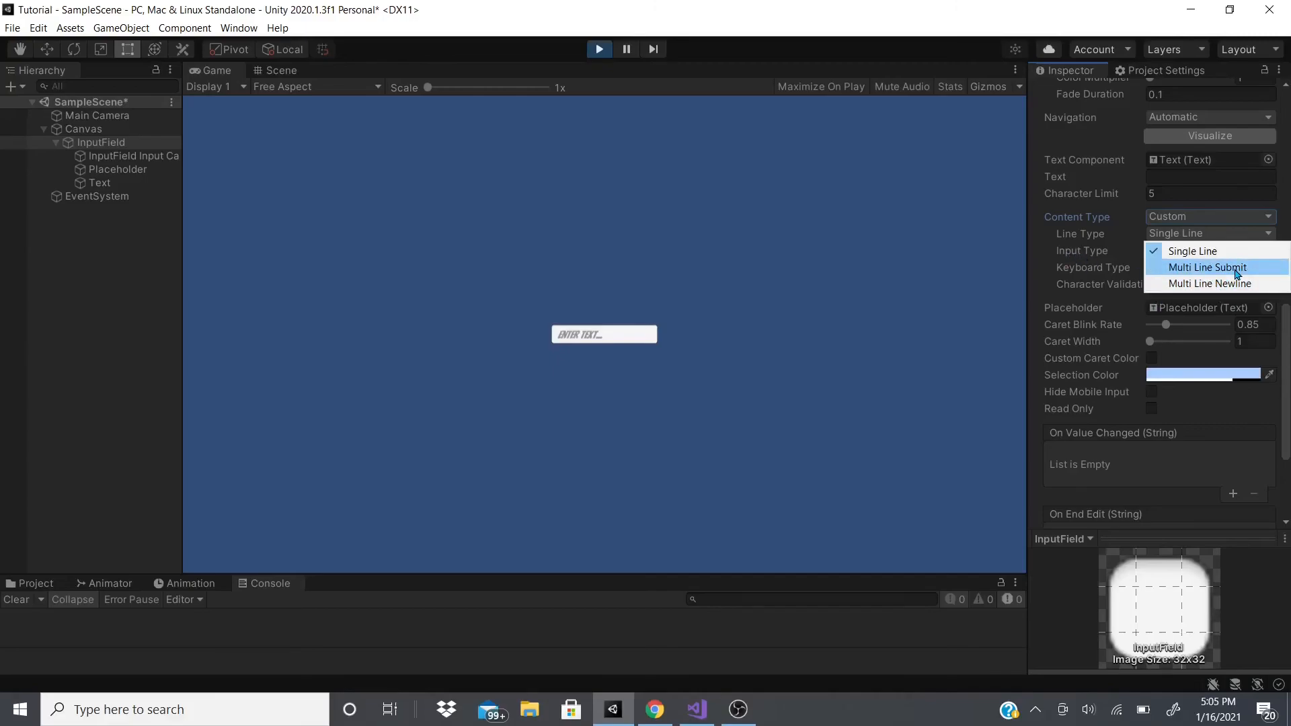
left_click(1095, 252)
Increase the InputField's height in its Rect Transform until it forms a tall box, keeping the width at 160
scroll(1095, 253, "up", 10)
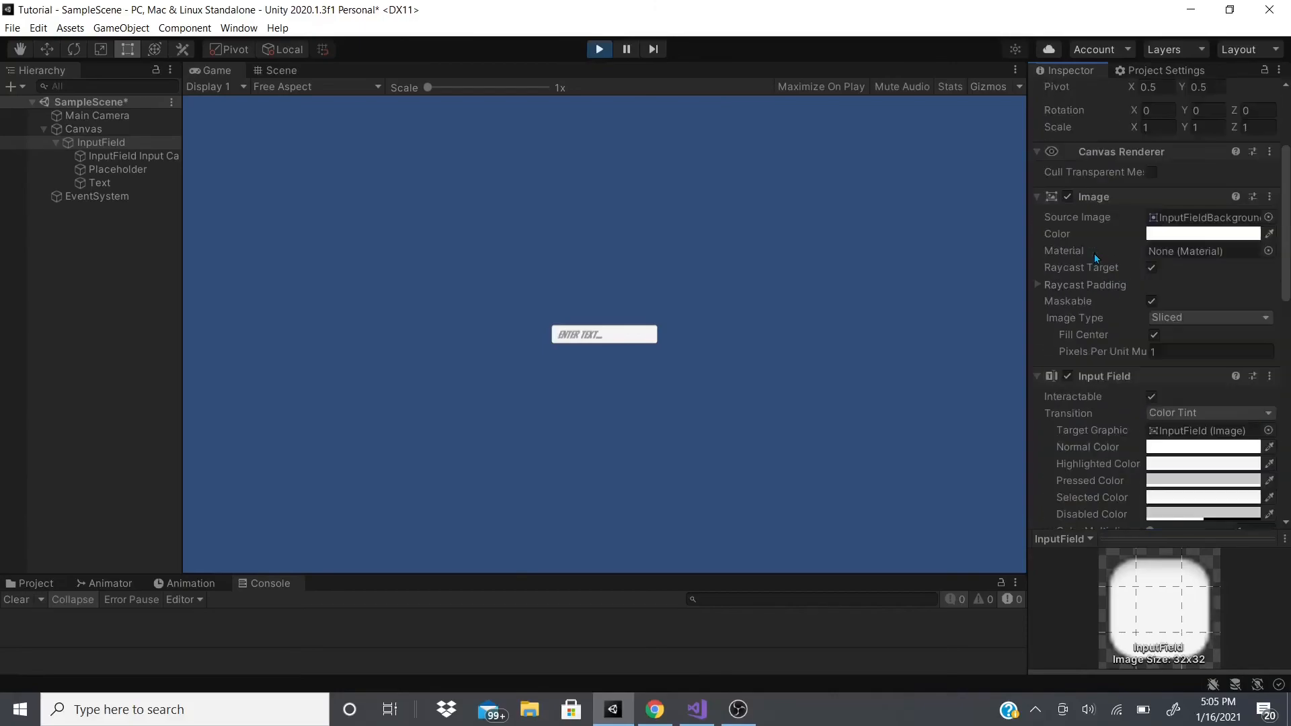
scroll(1157, 276, "up", 5)
left_click_drag(1179, 191, 17, 331)
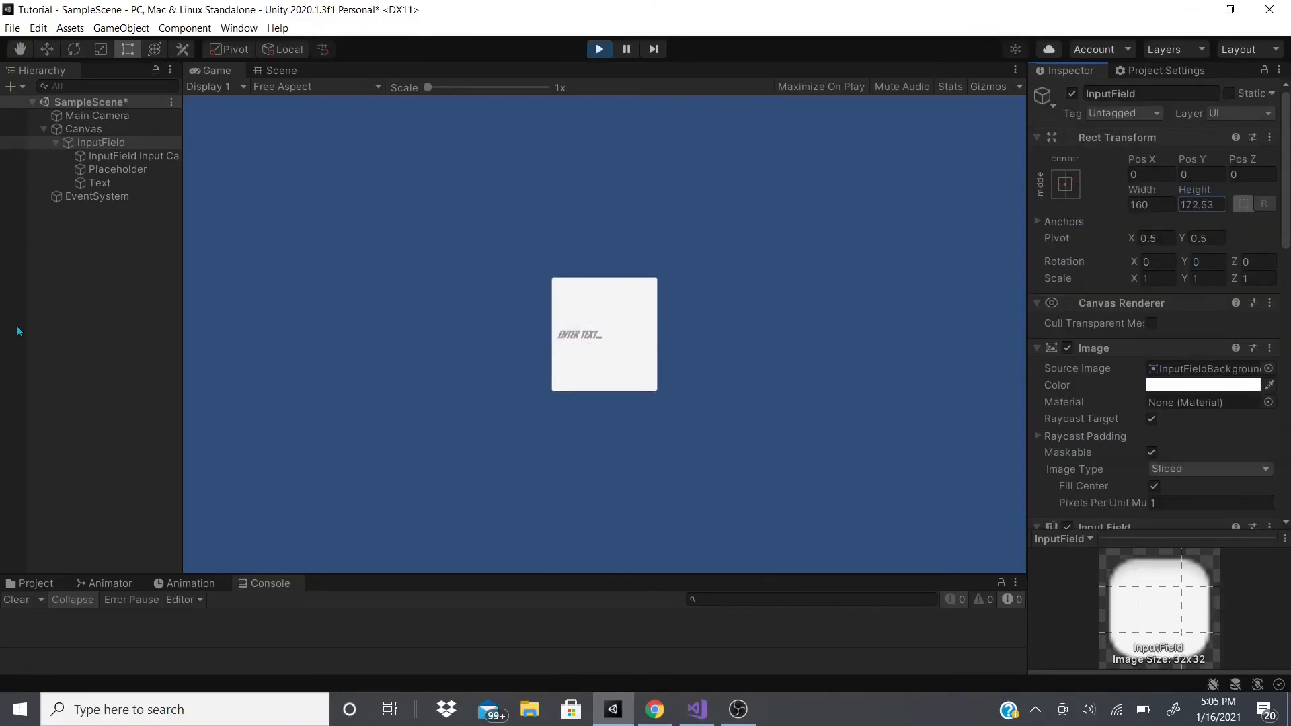
Move the Placeholder up to the input box's upper edge in the Scene view, at Top -72 and Bottom 85, and return to the Game view
left_click(94, 182)
left_click(286, 71)
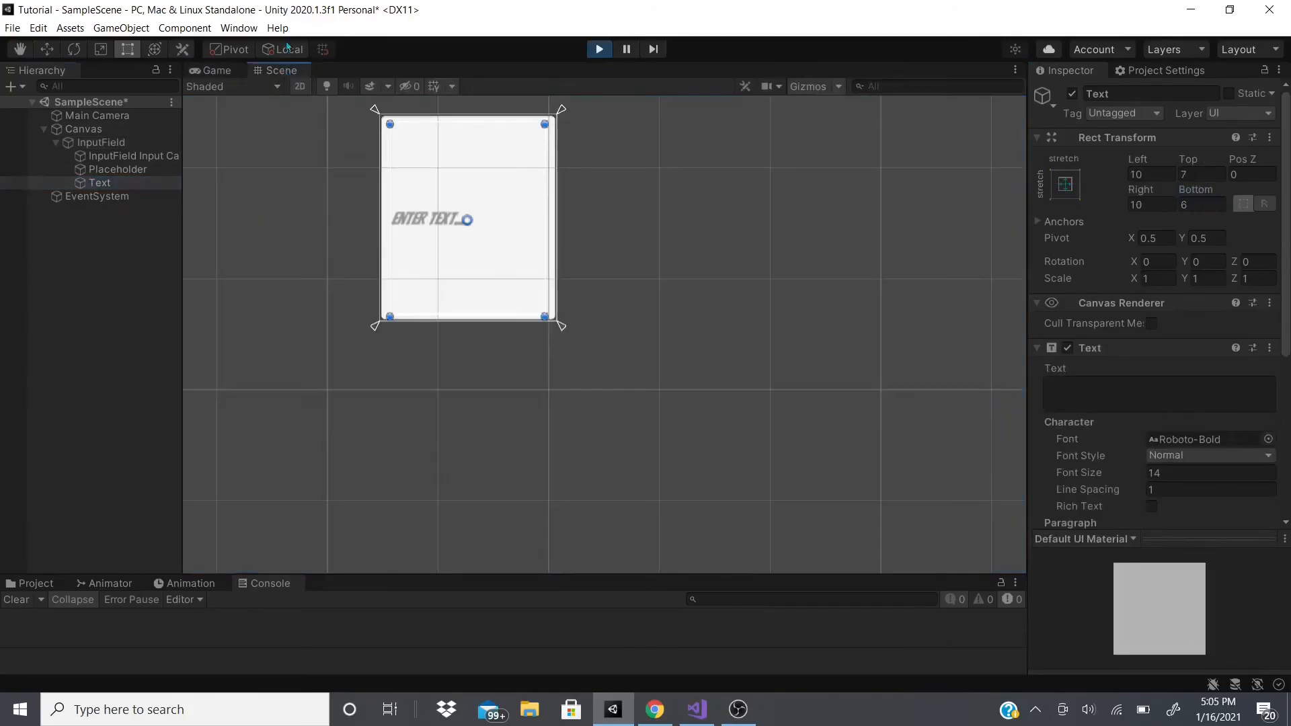
left_click(49, 53)
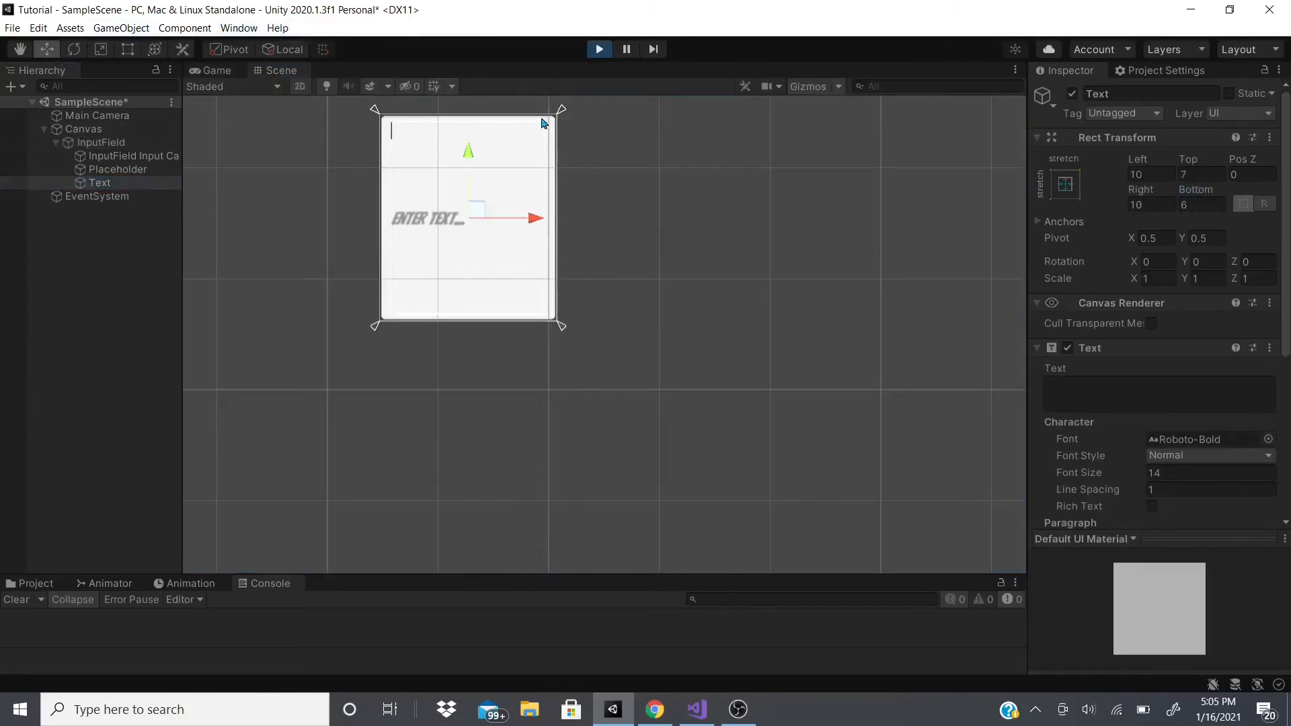
left_click(127, 174)
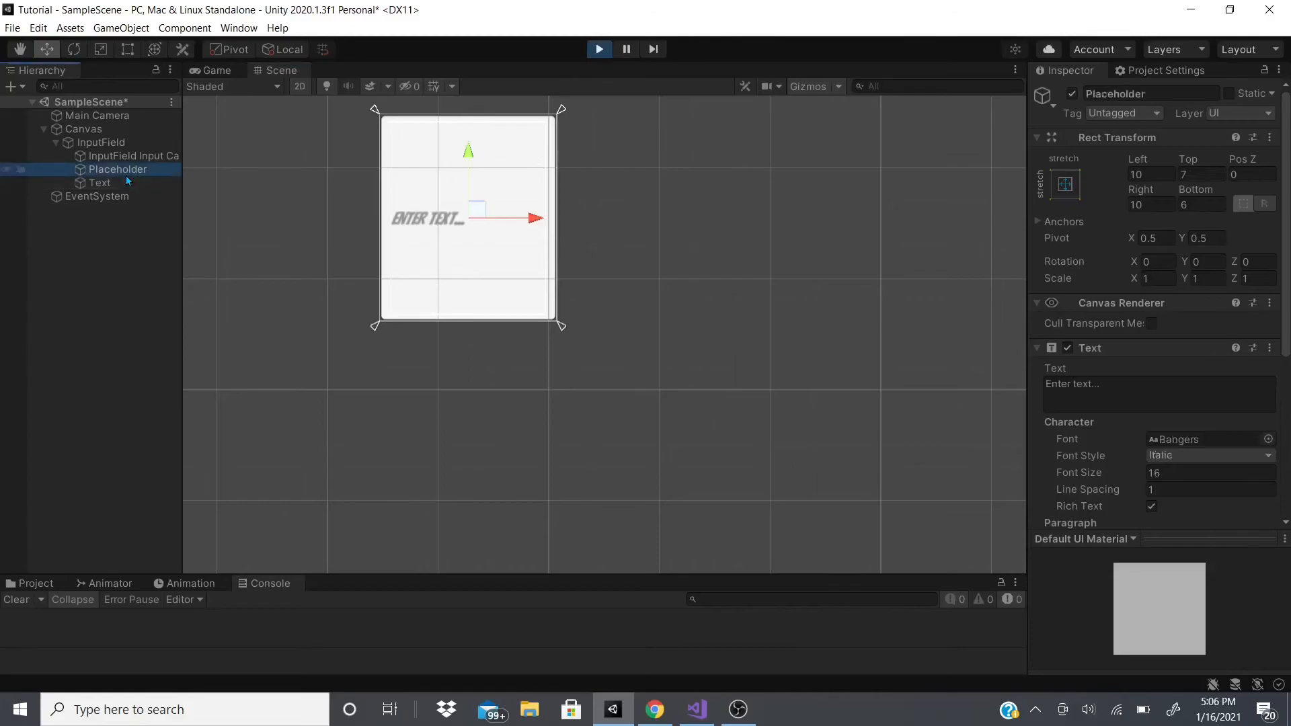
left_click_drag(470, 158, 496, 71)
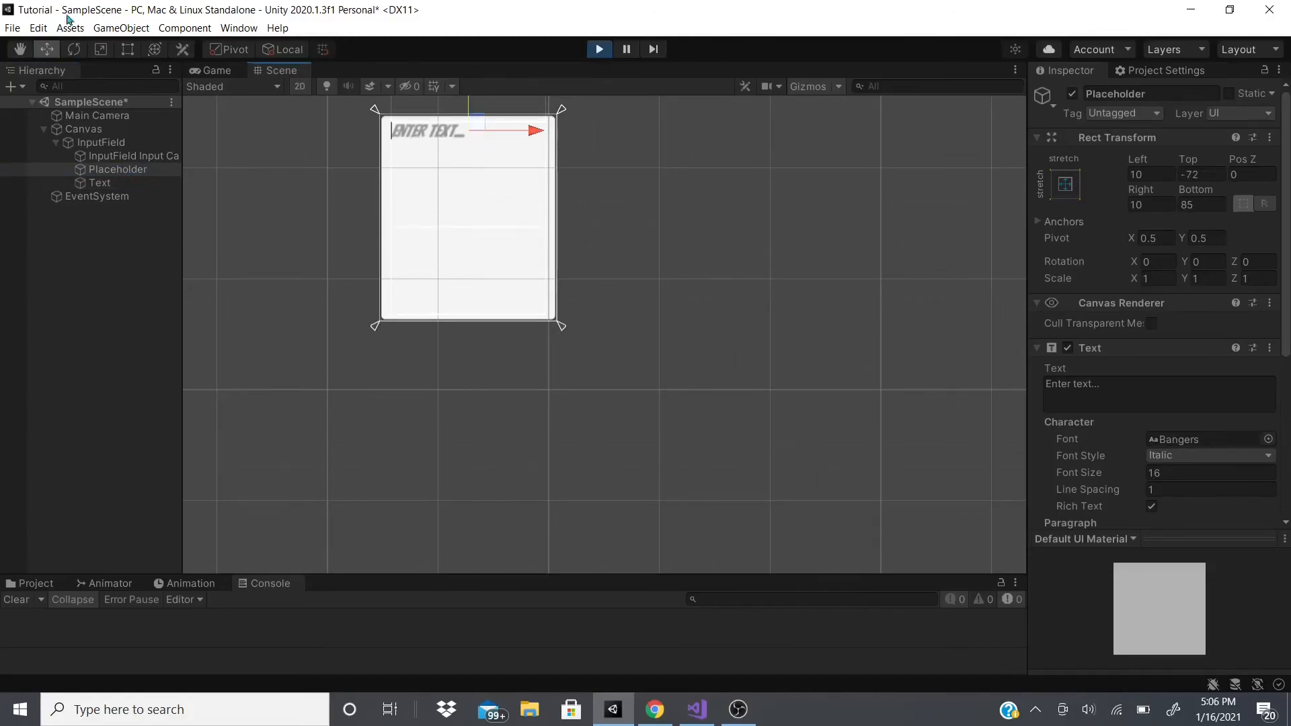
left_click(214, 70)
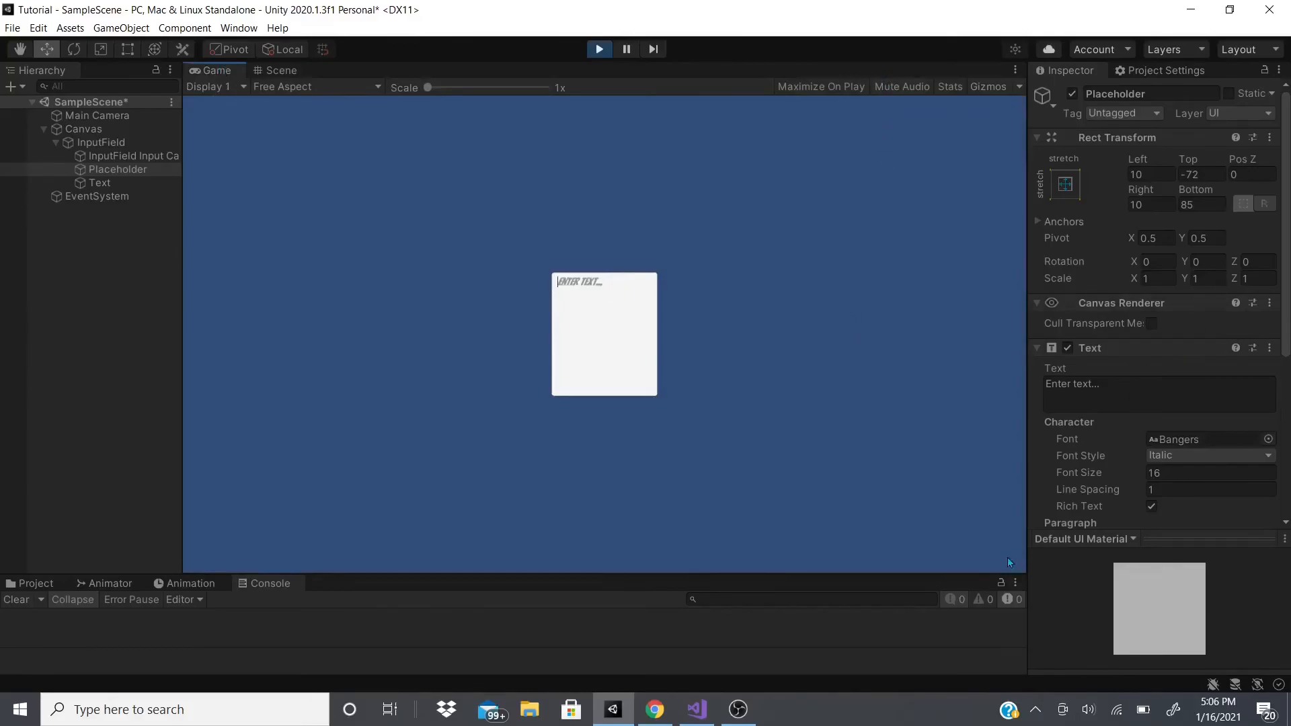
Set the InputField's line type to Multi Line Submit and focus the running input field
scroll(1156, 430, "down", 10)
left_click(20, 142)
scroll(1119, 328, "down", 8)
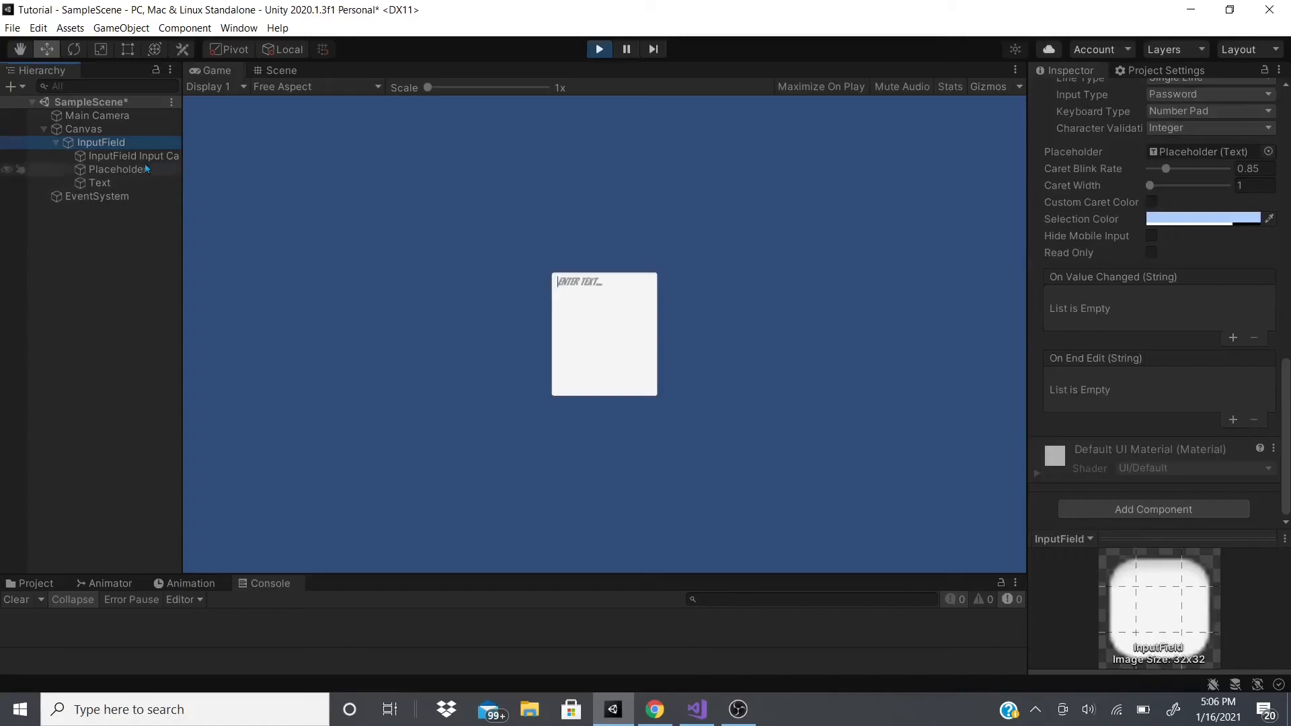
scroll(1179, 227, "up", 3)
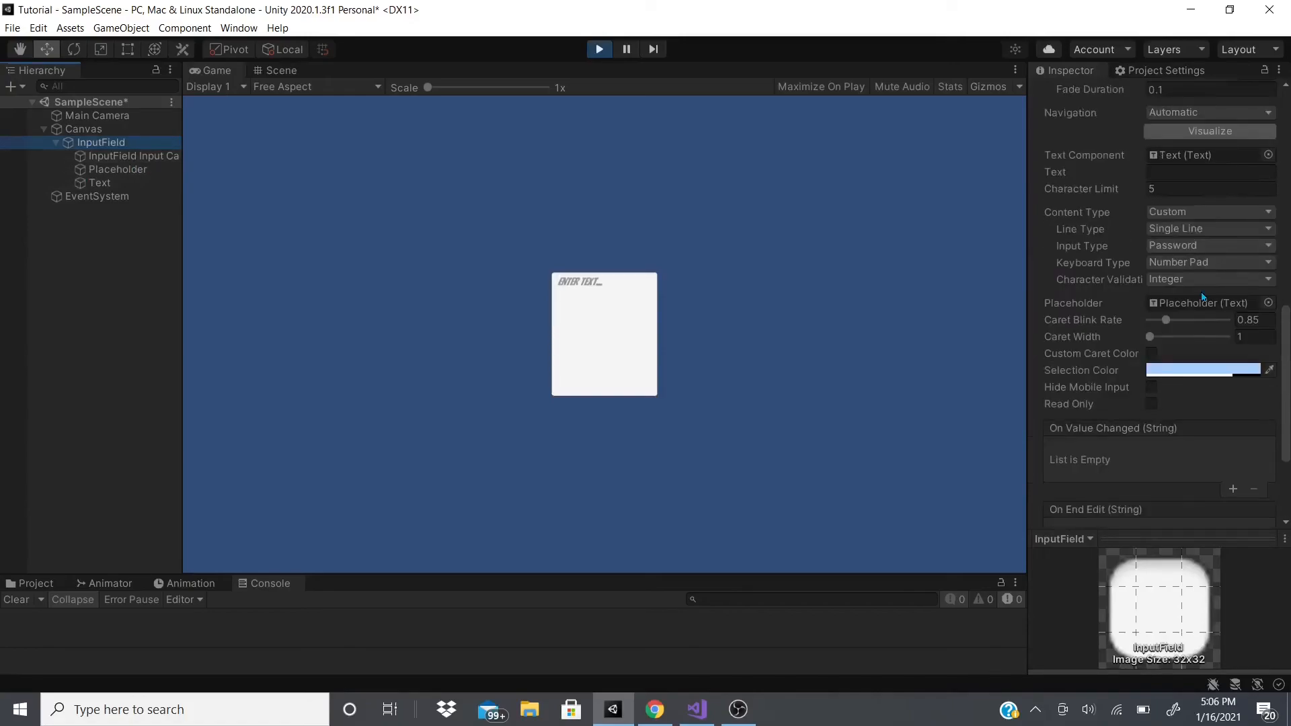
left_click(1187, 229)
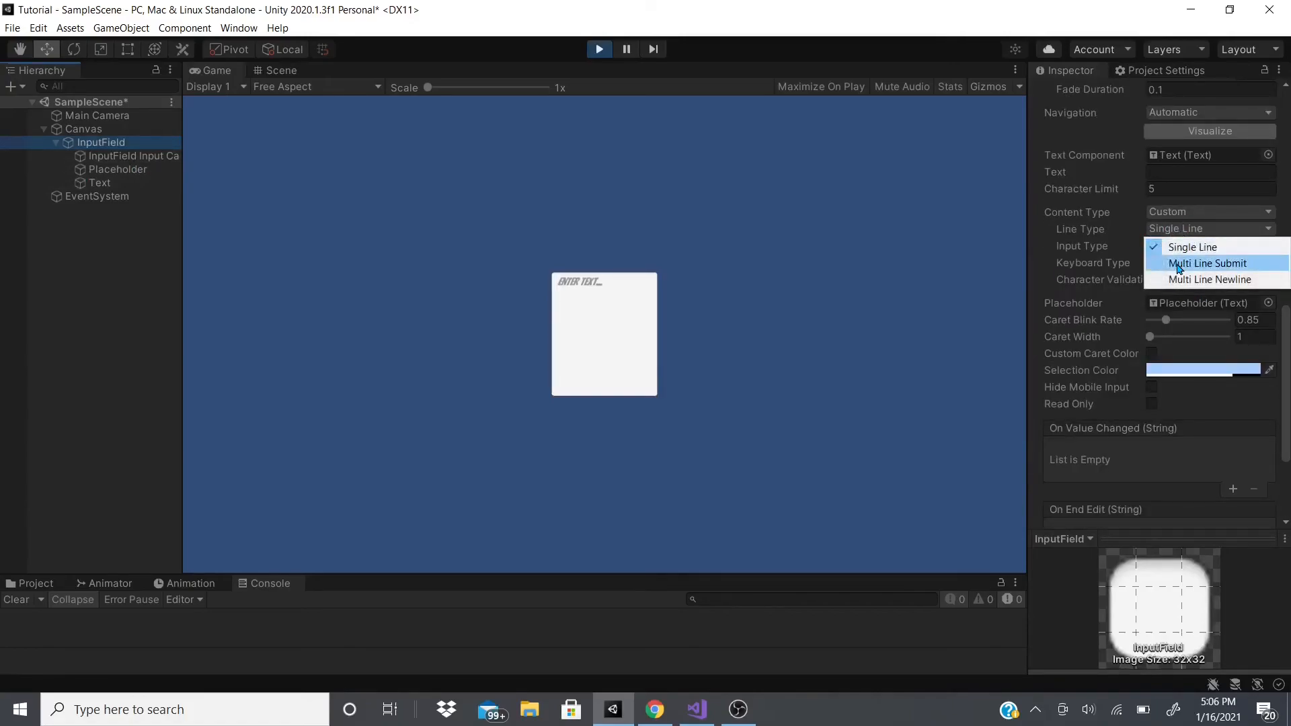
left_click(1179, 264)
left_click(595, 311)
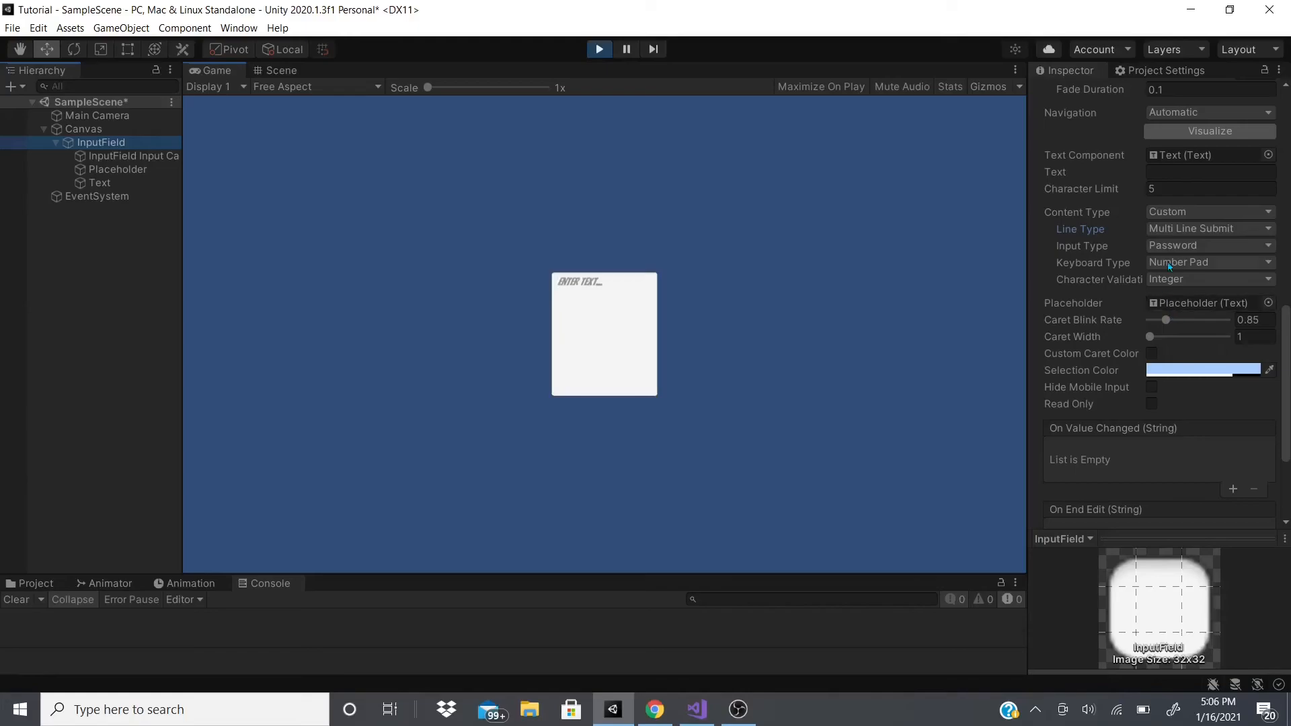
Set the character validation to Alphanumeric and the keyboard type to ASCII Capable
left_click(1172, 279)
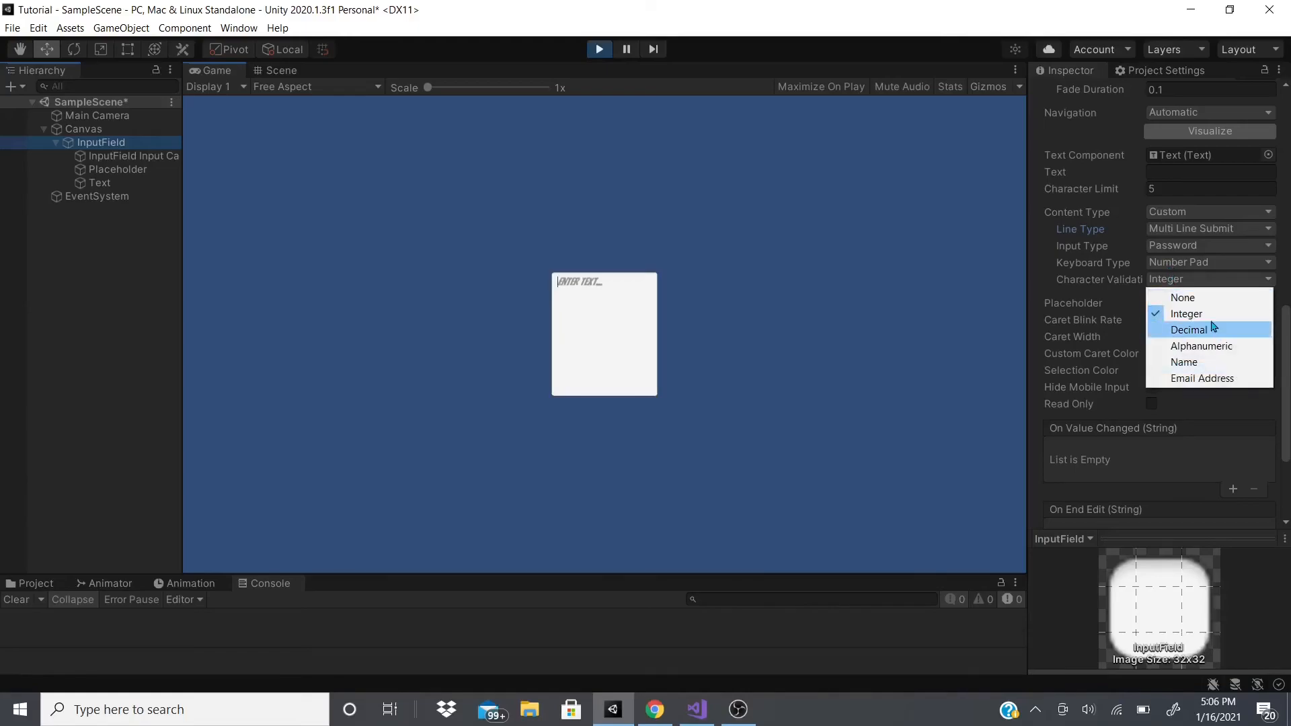
left_click(1185, 347)
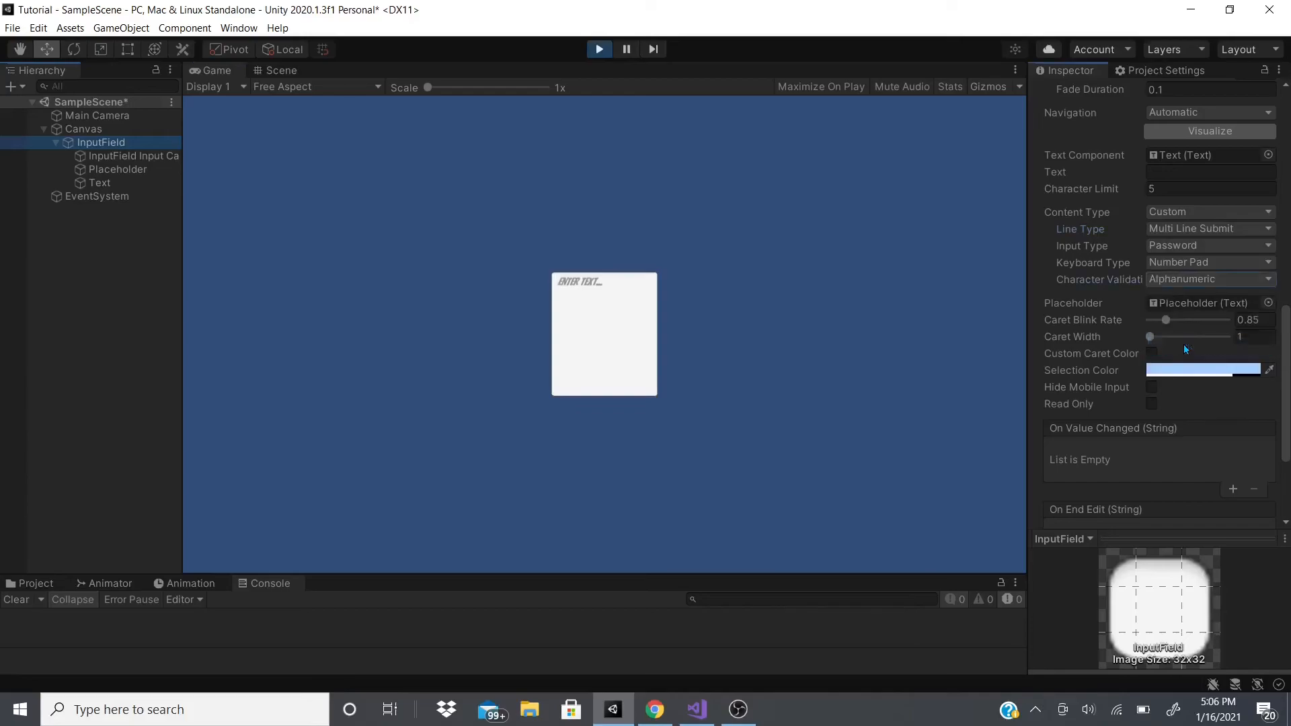
left_click(1185, 262)
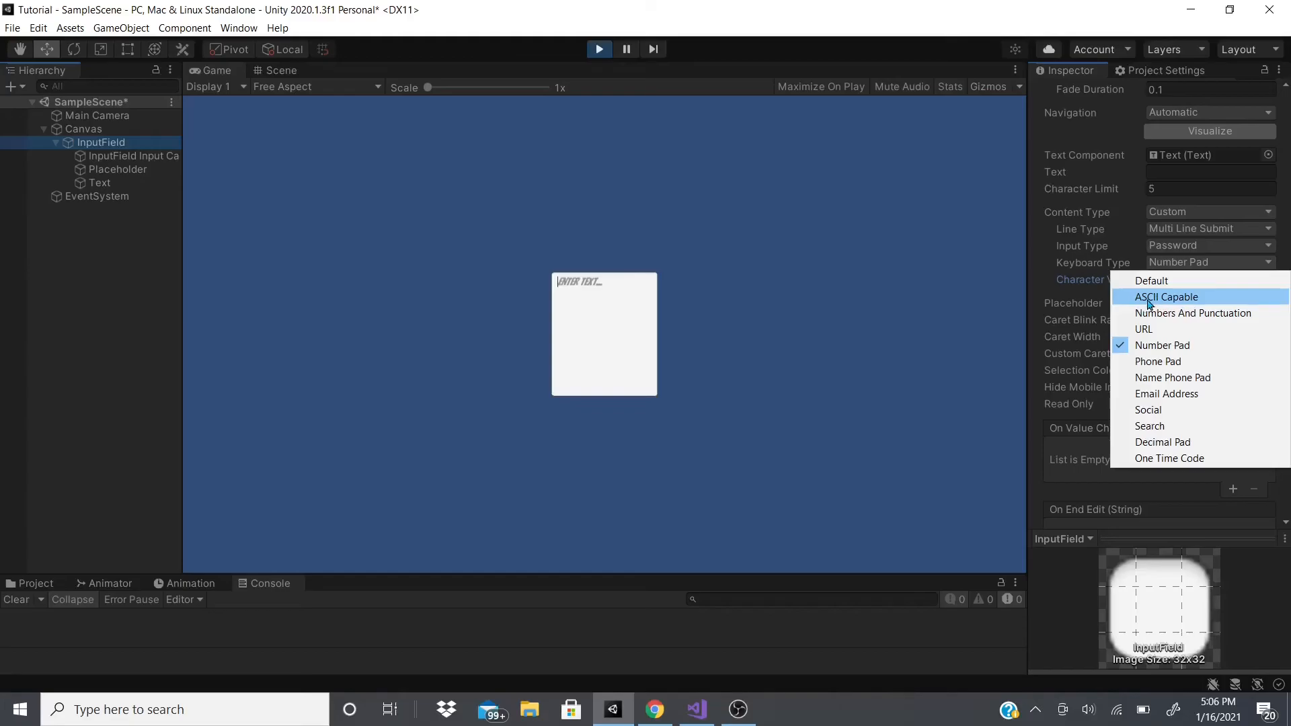
left_click(1190, 302)
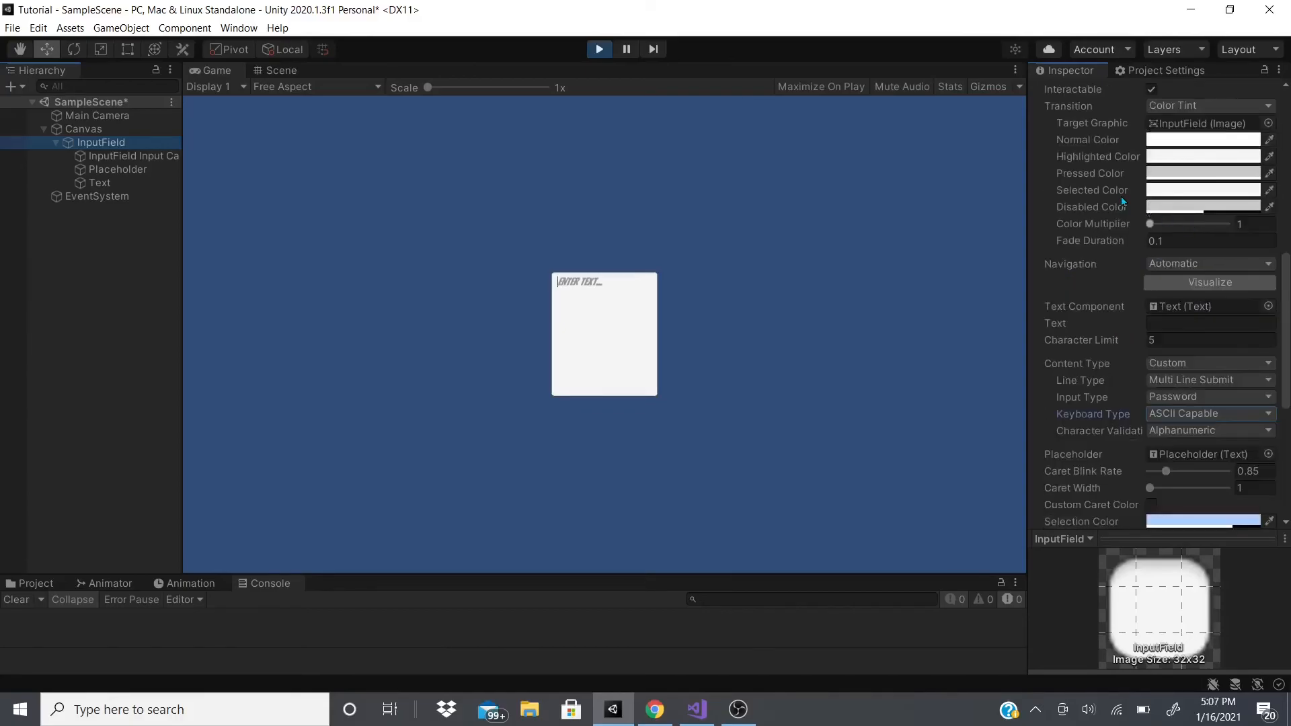
Enter sample text in the password-masked input field and set the character limit to 0
left_click(622, 333)
type("dfkjl")
left_click(1183, 191)
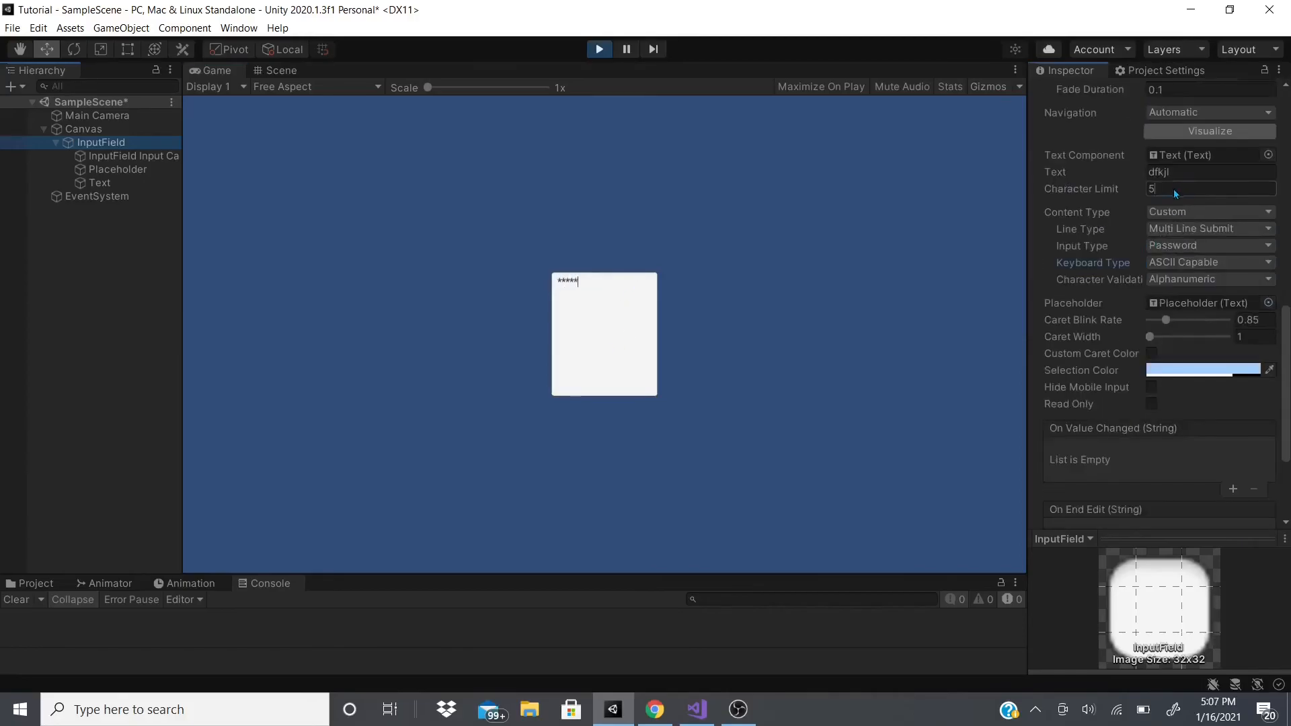
type("0")
Set the input type to Standard and extend the field's text with "mdkfnv984803jjvpsdpel262" to test line wrapping
left_click(1170, 244)
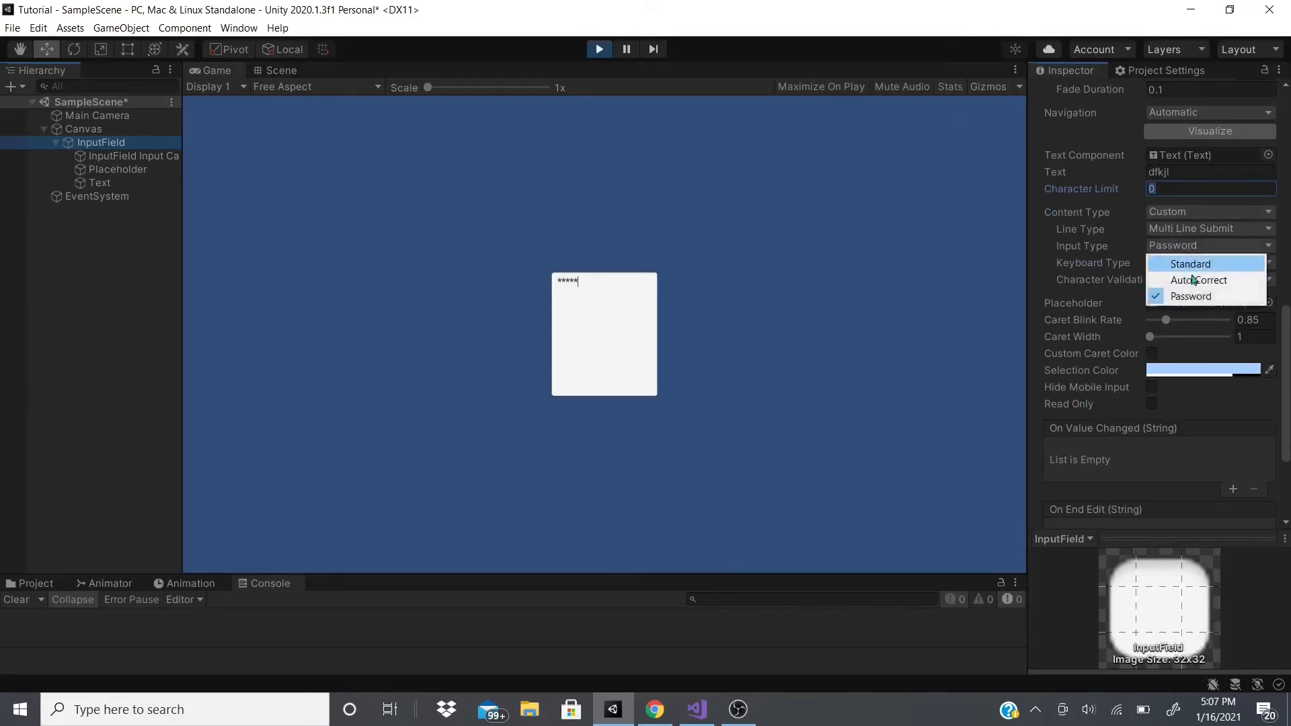
left_click(1189, 264)
type("m")
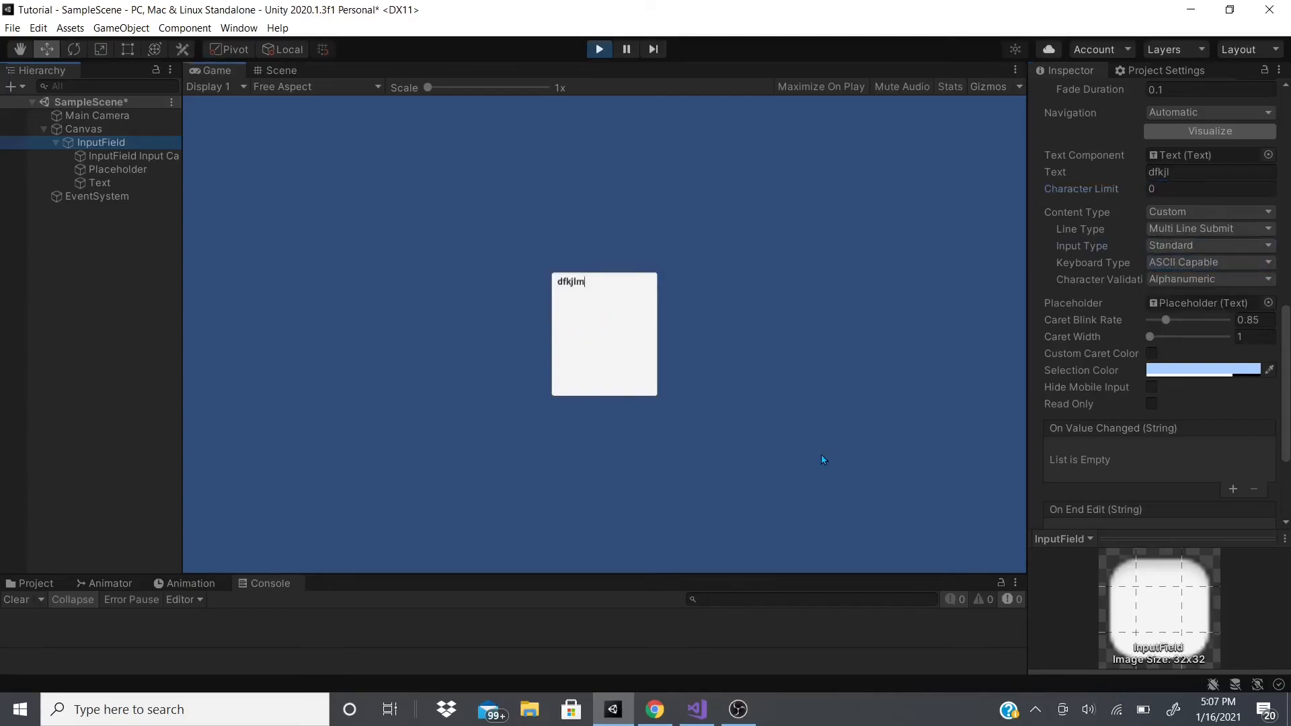
type("dkfnv984803jjvpsdpel262")
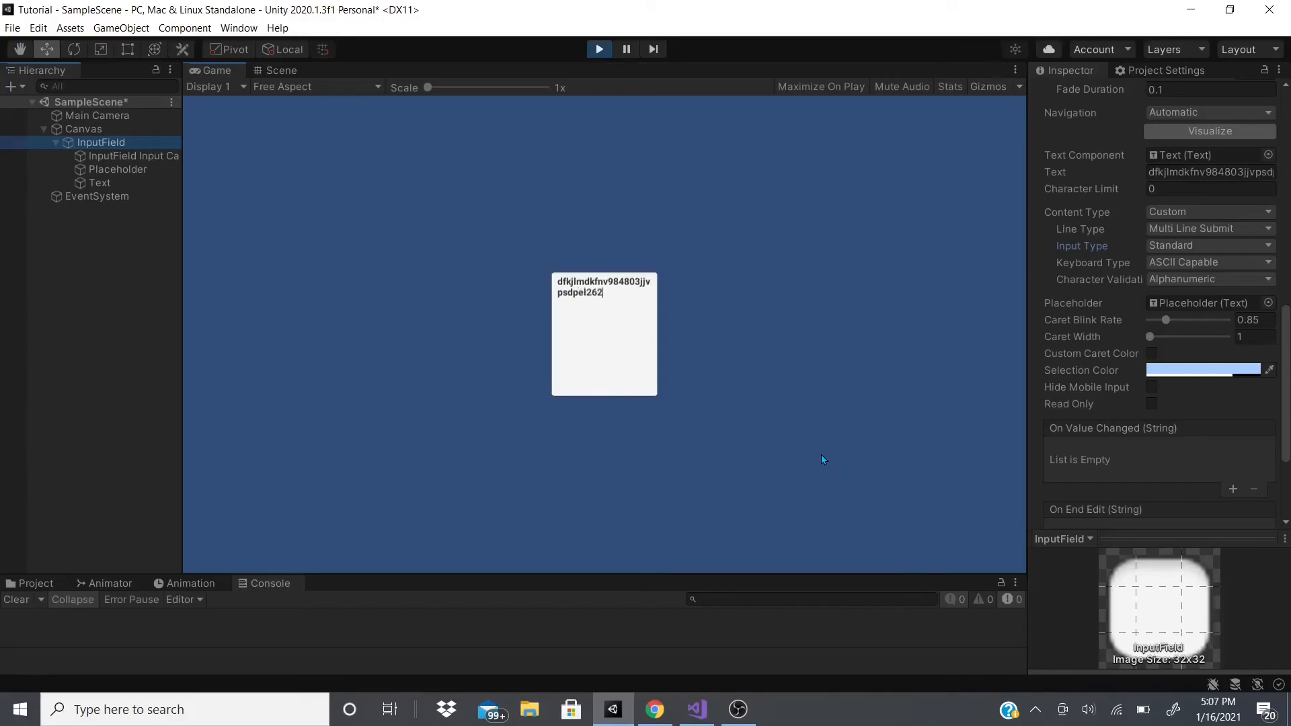
left_click(1195, 263)
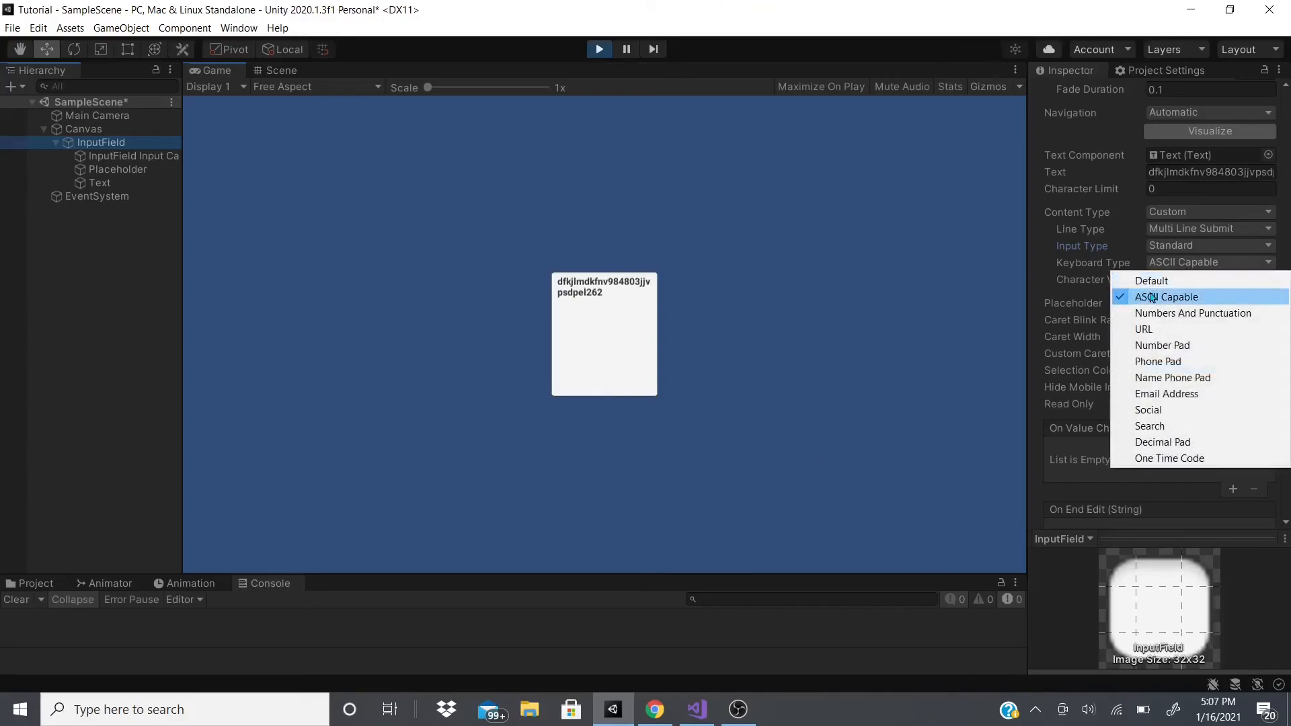
left_click(1185, 265)
left_click(1194, 250)
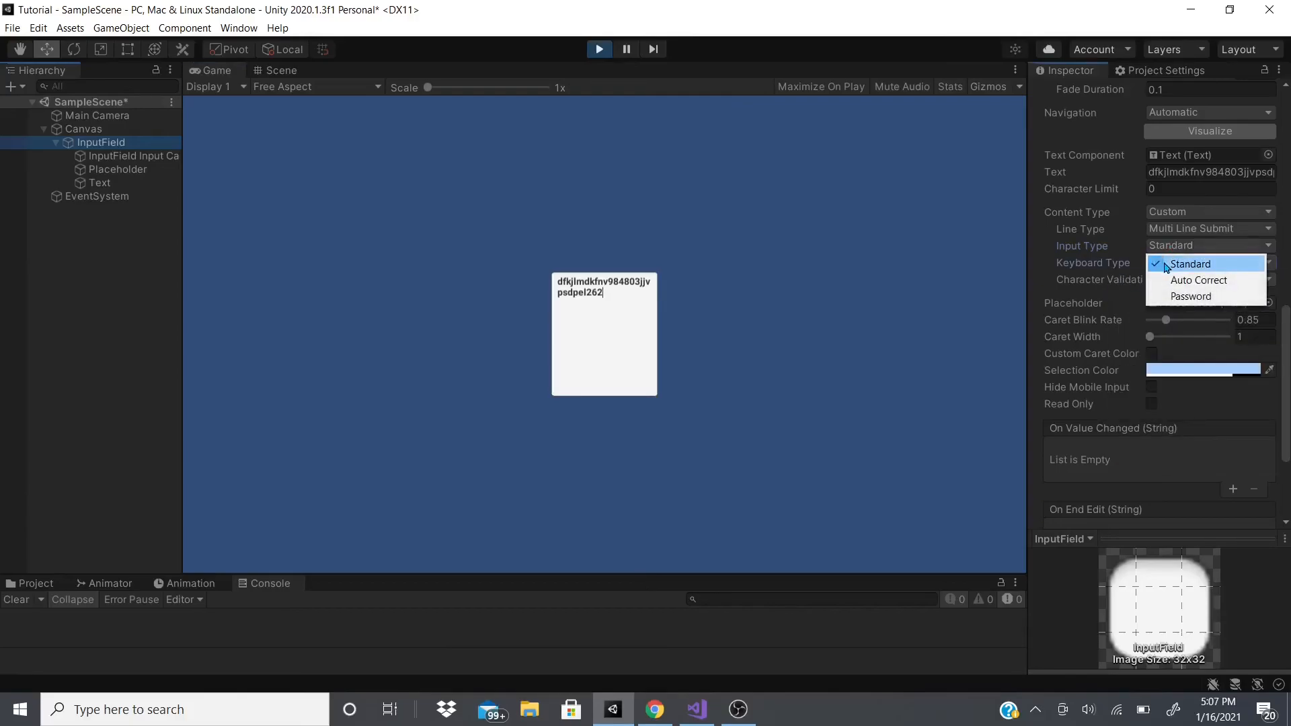
left_click(1132, 261)
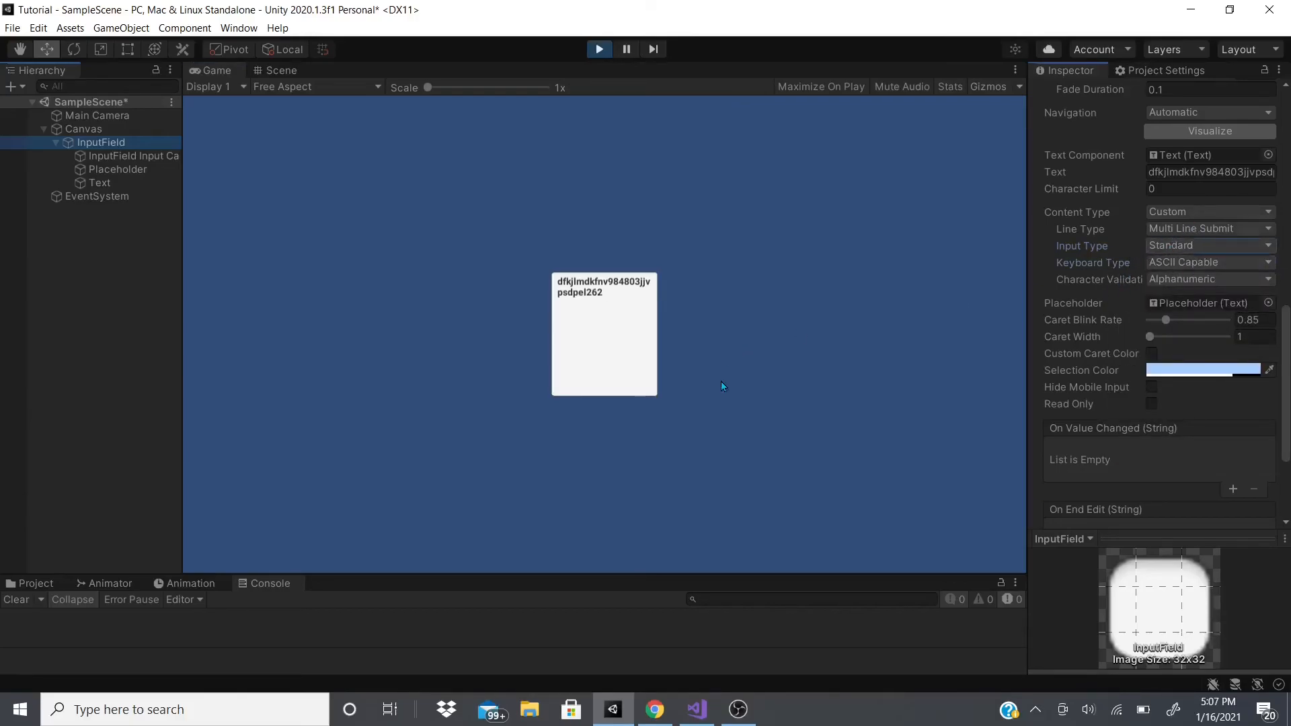
Replace the running field's text with "jdjimijfojj", clear it and enter "Hello"
left_click(640, 296)
type("jdjimijfojj")
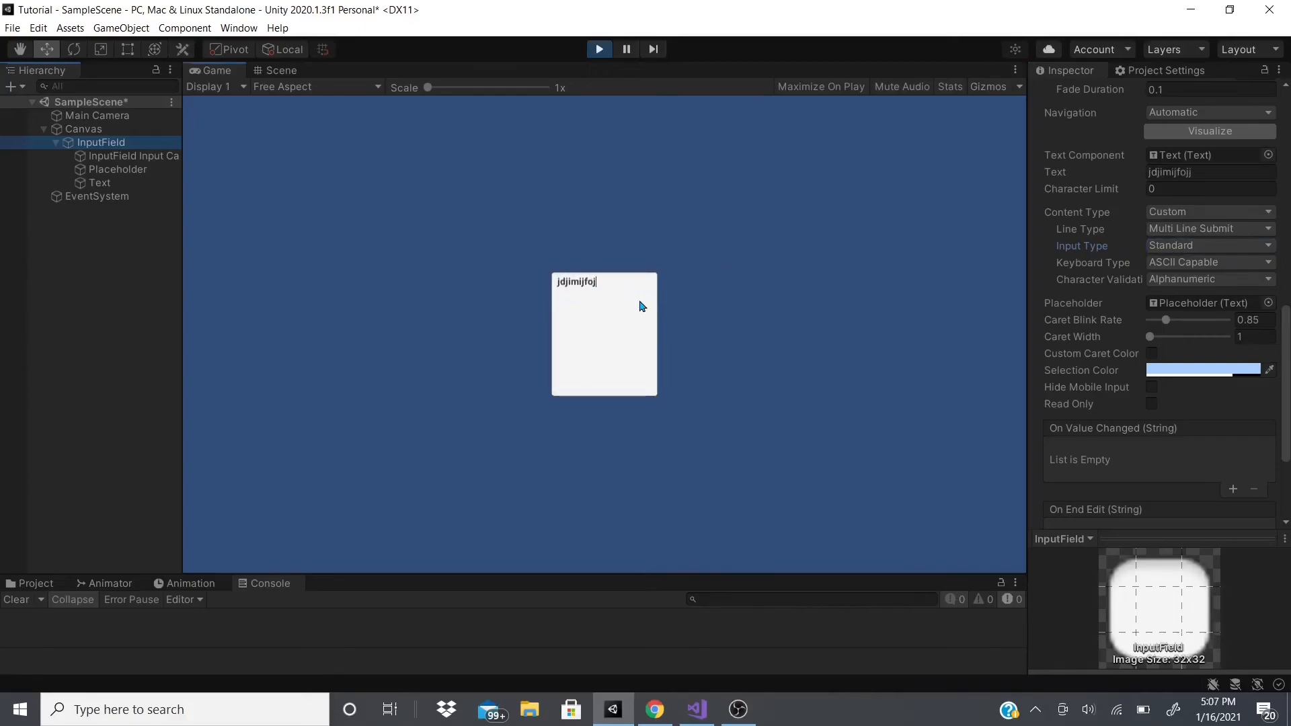
key("ctrl+a")
key("BackSpace")
type("Hell")
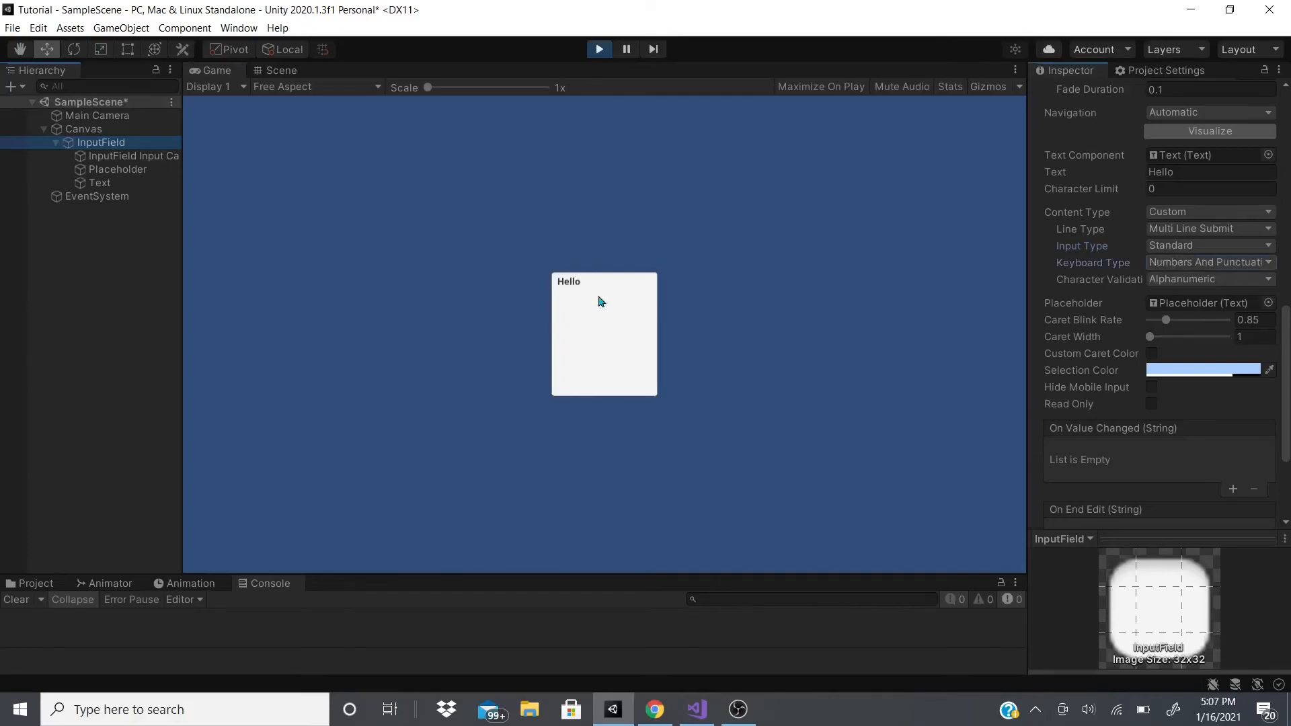
Set the InputField's keyboard type to Default
left_click(623, 292)
left_click(1237, 262)
left_click(1170, 276)
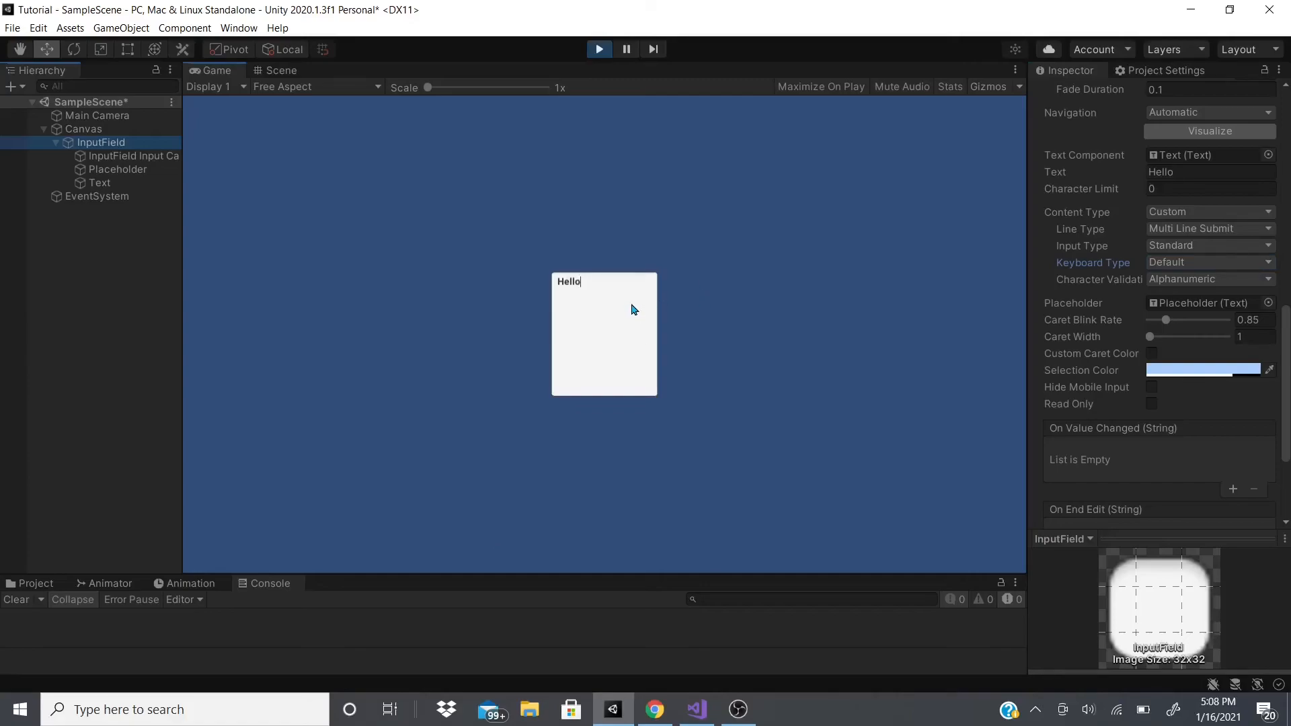
Set the InputField's line type to Multi Line Newline and append "gf" to the running field's text
left_click(1223, 261)
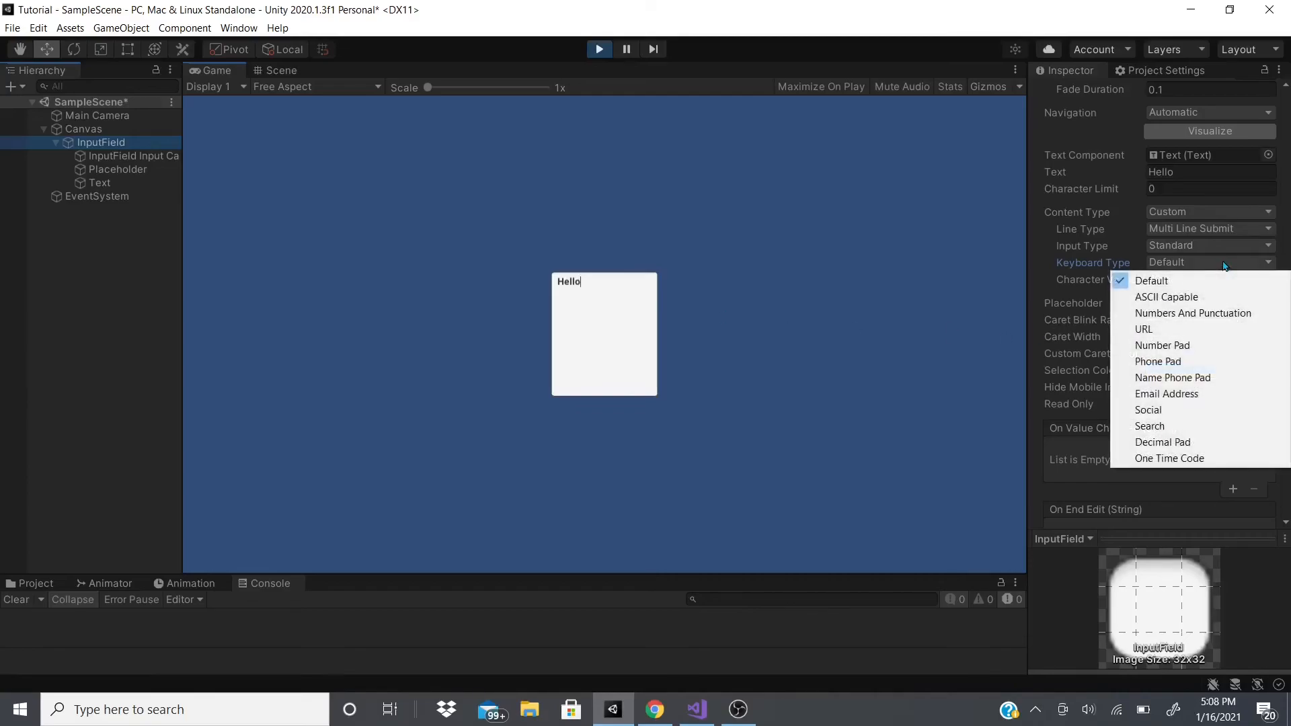
left_click(1201, 228)
left_click(1202, 228)
left_click(1187, 277)
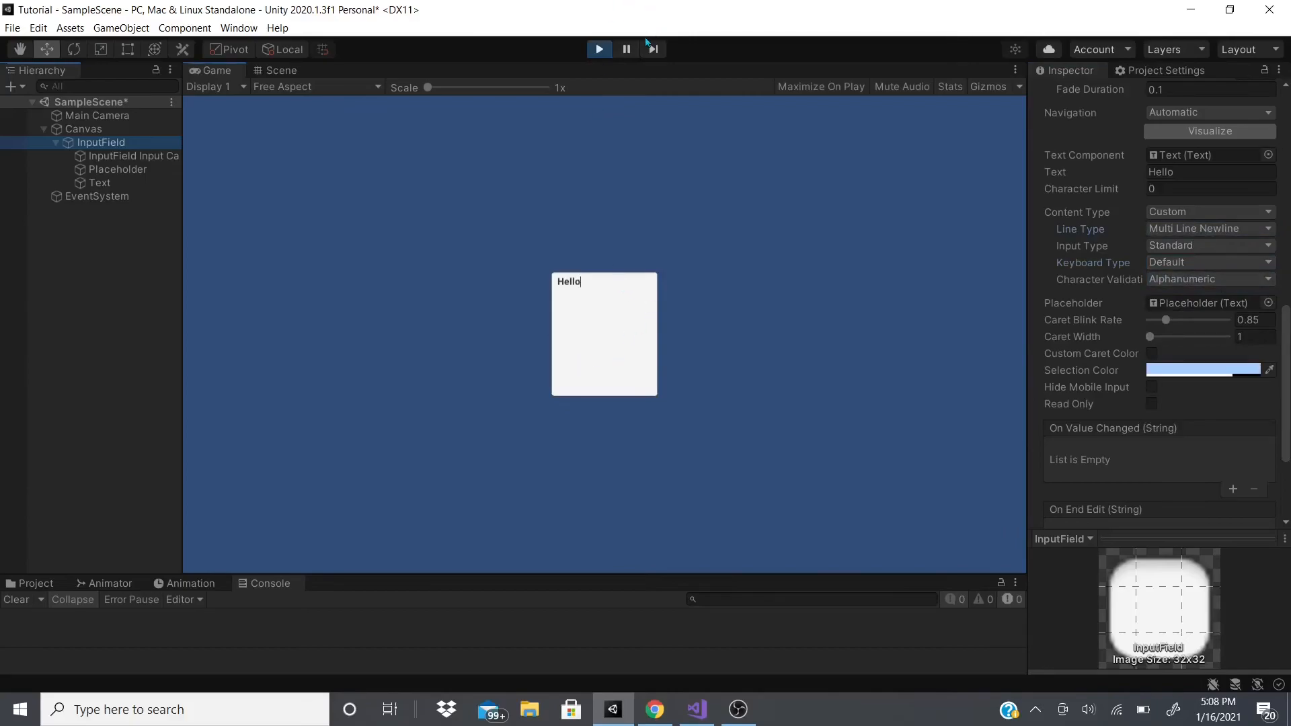
type("gf")
Stop play mode to reset the InputField and start play mode again
left_click(599, 50)
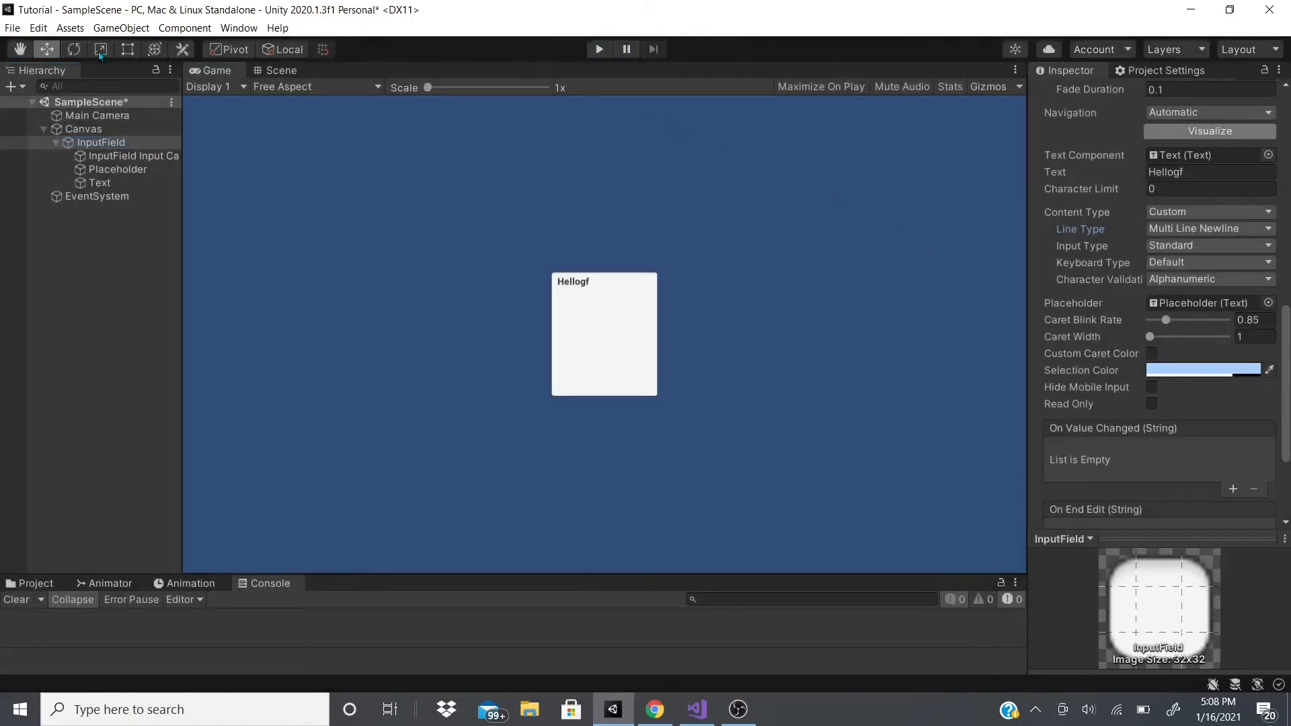
right_click(150, 147)
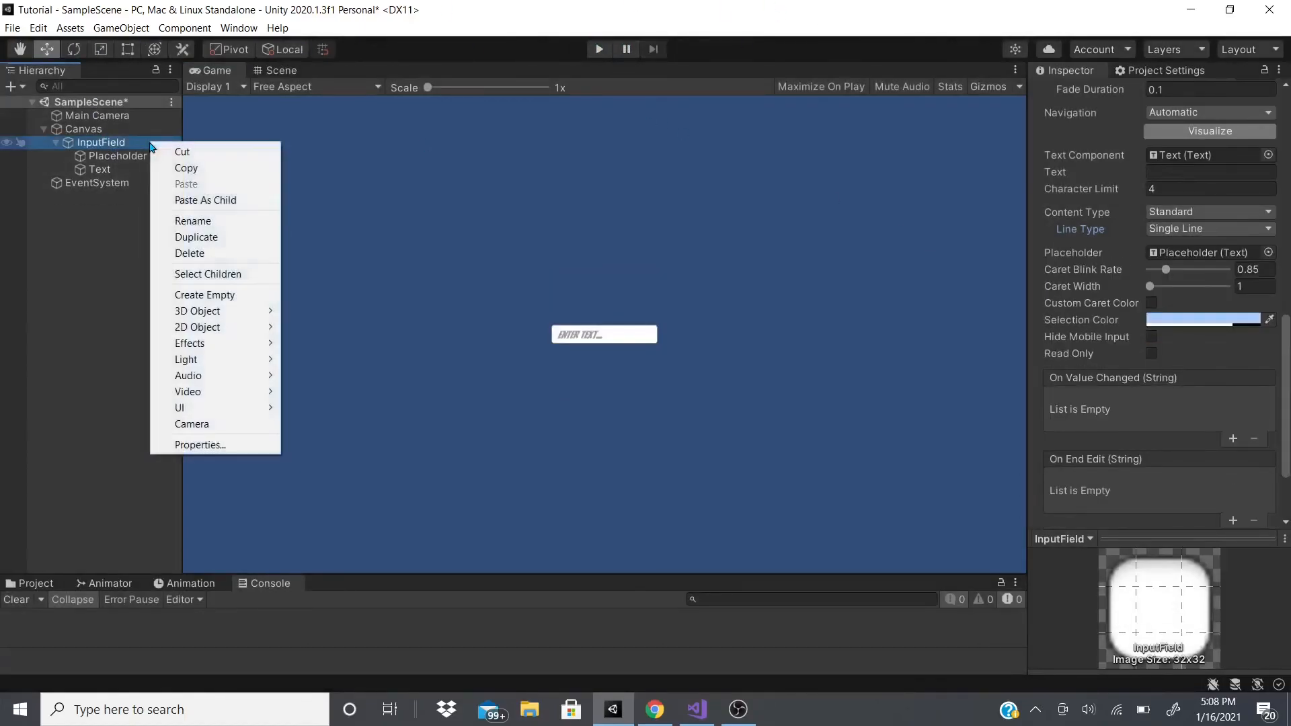
left_click(1105, 245)
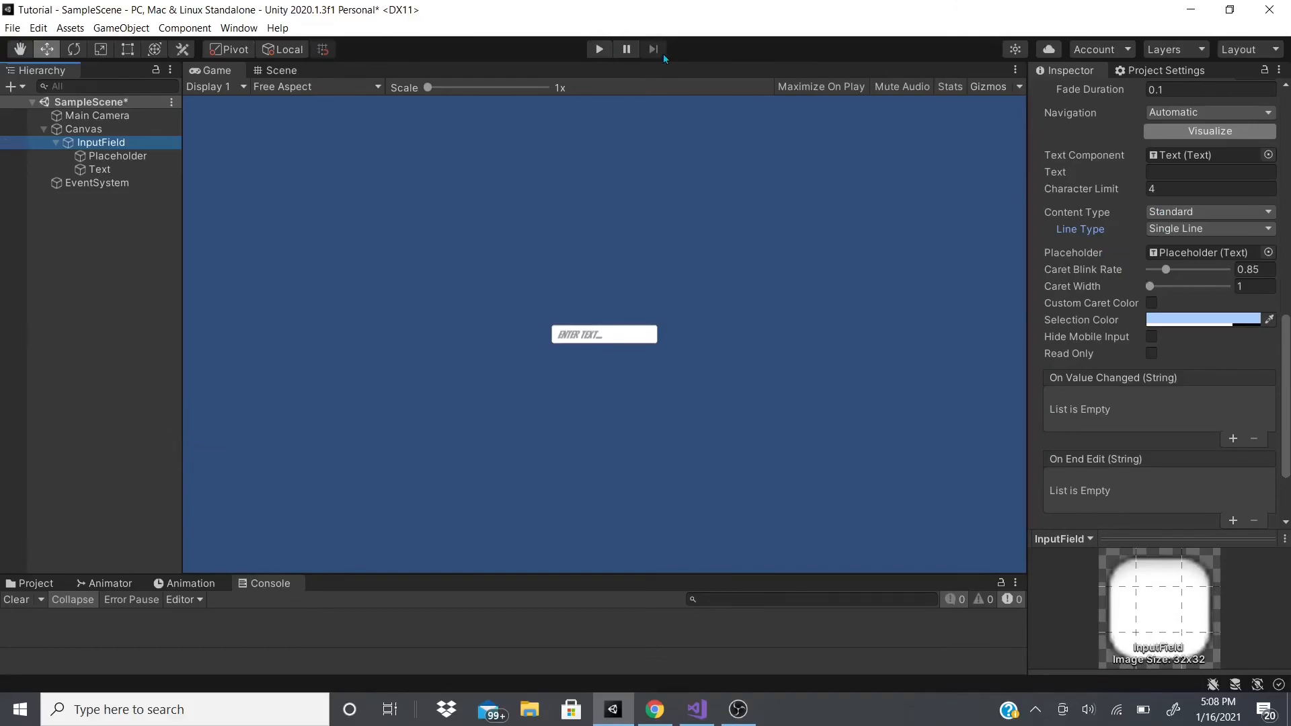
left_click(598, 49)
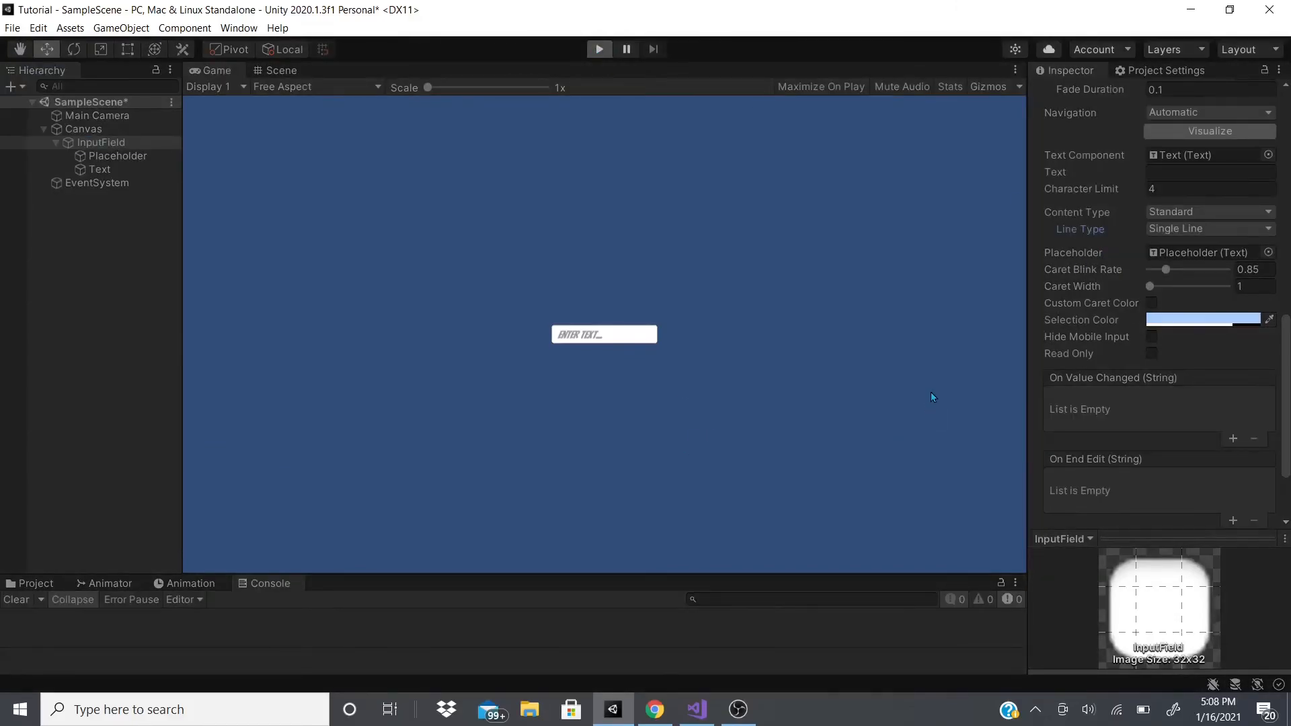
Set the InputField's content type to Custom and its line type to Multi Line Submit
left_click(1209, 211)
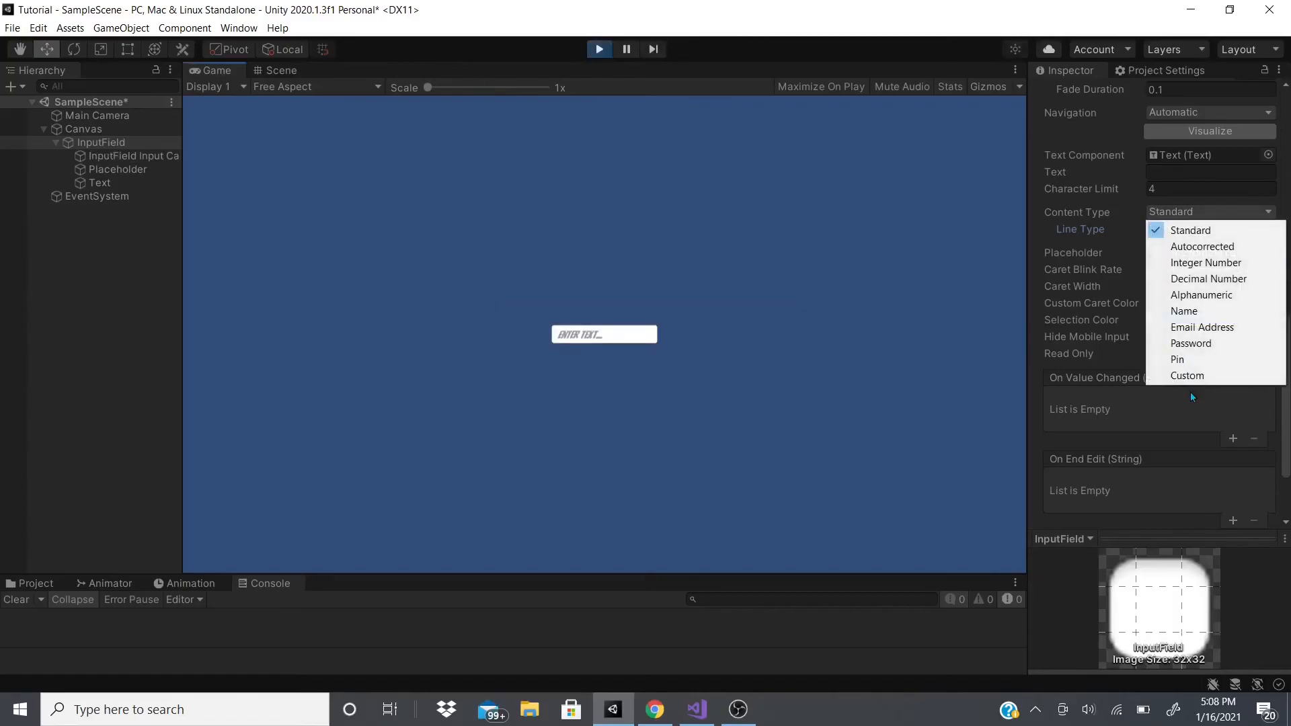
left_click(1188, 376)
left_click(1182, 230)
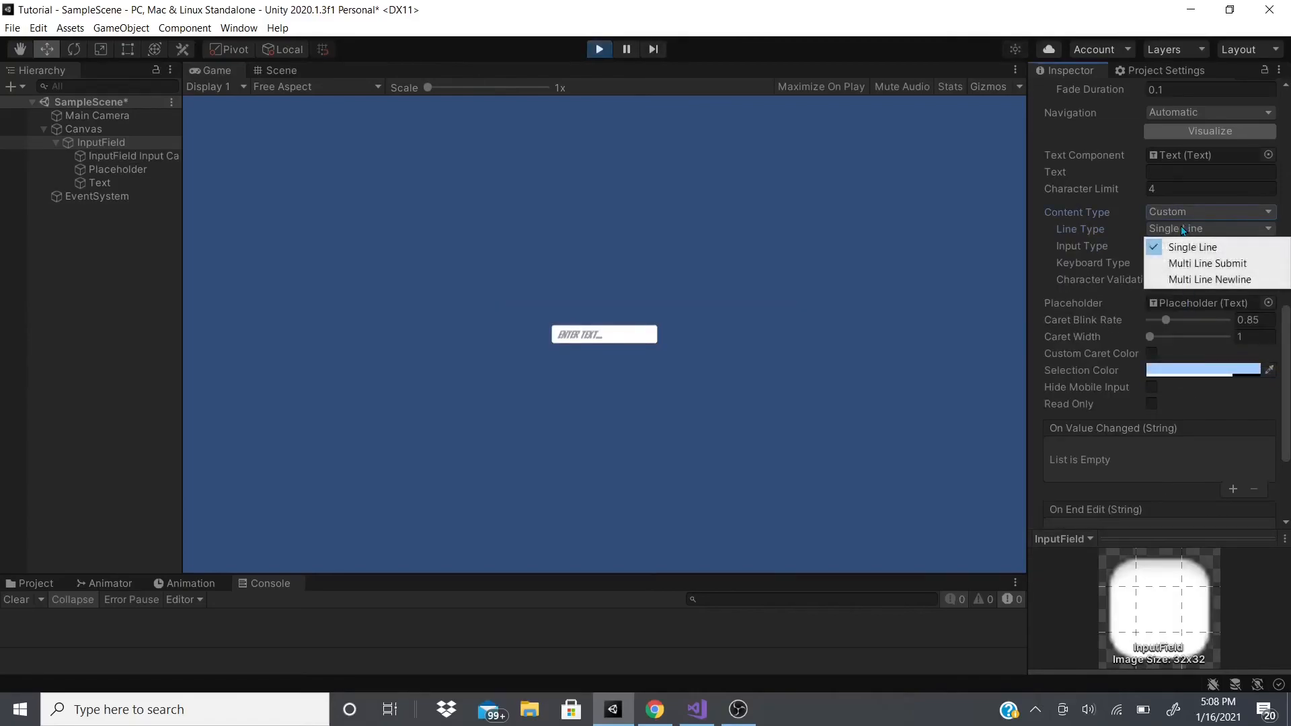
left_click(1183, 268)
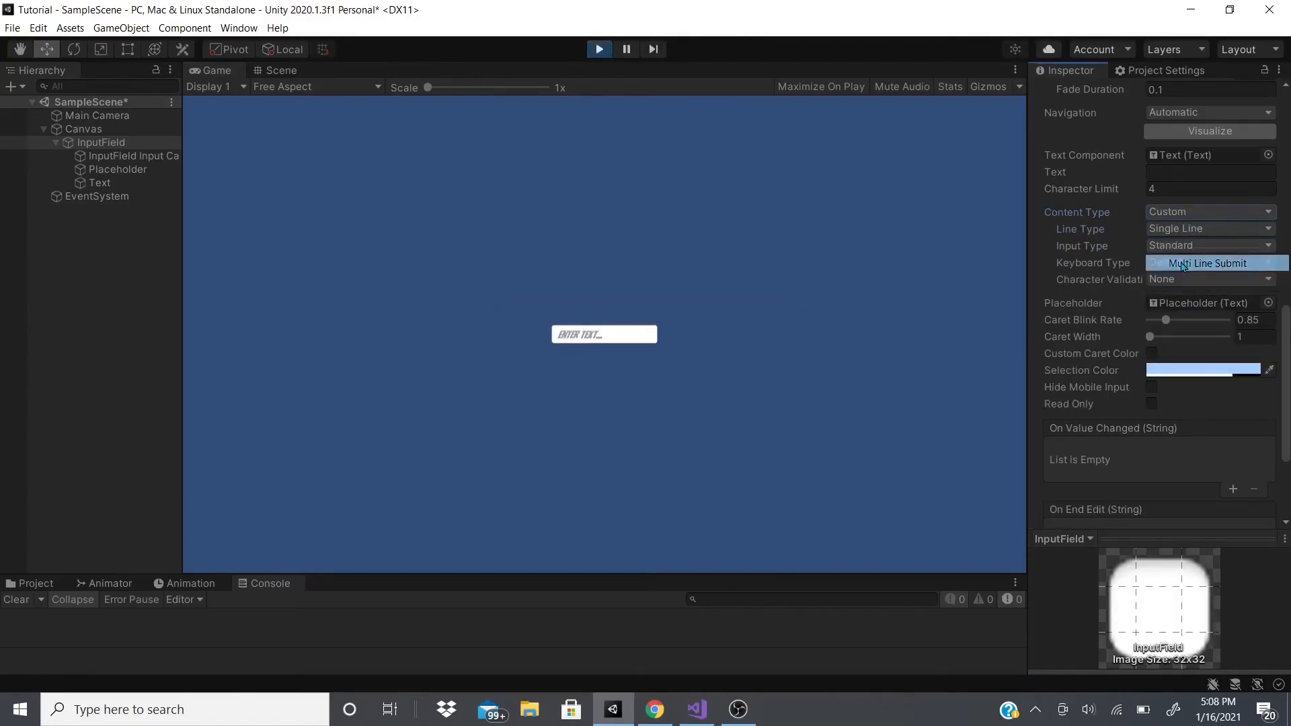
Increase the InputField's height until the box is roughly square, leaving room for several lines of text
scroll(1182, 200, "up", 10)
left_click_drag(1193, 189, 1225, 292)
scroll(1225, 292, "down", 12)
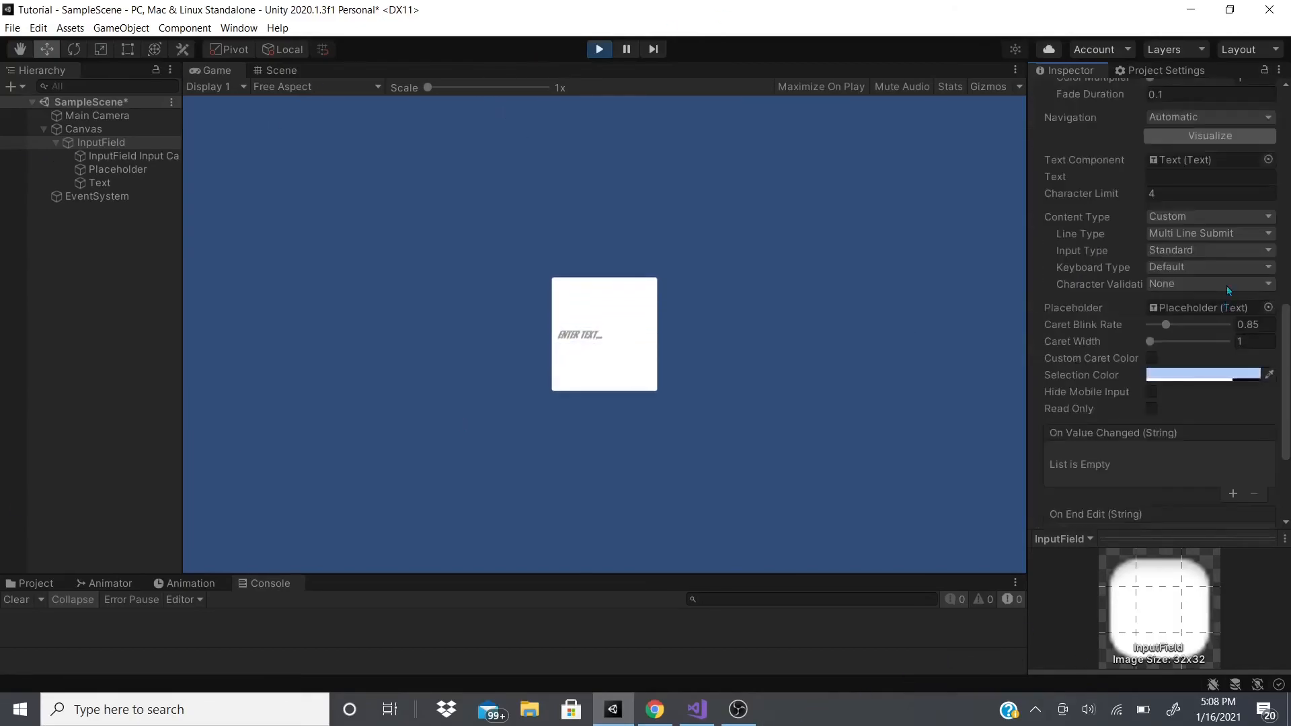
scroll(1226, 292, "up", 9)
scroll(1207, 357, "down", 15)
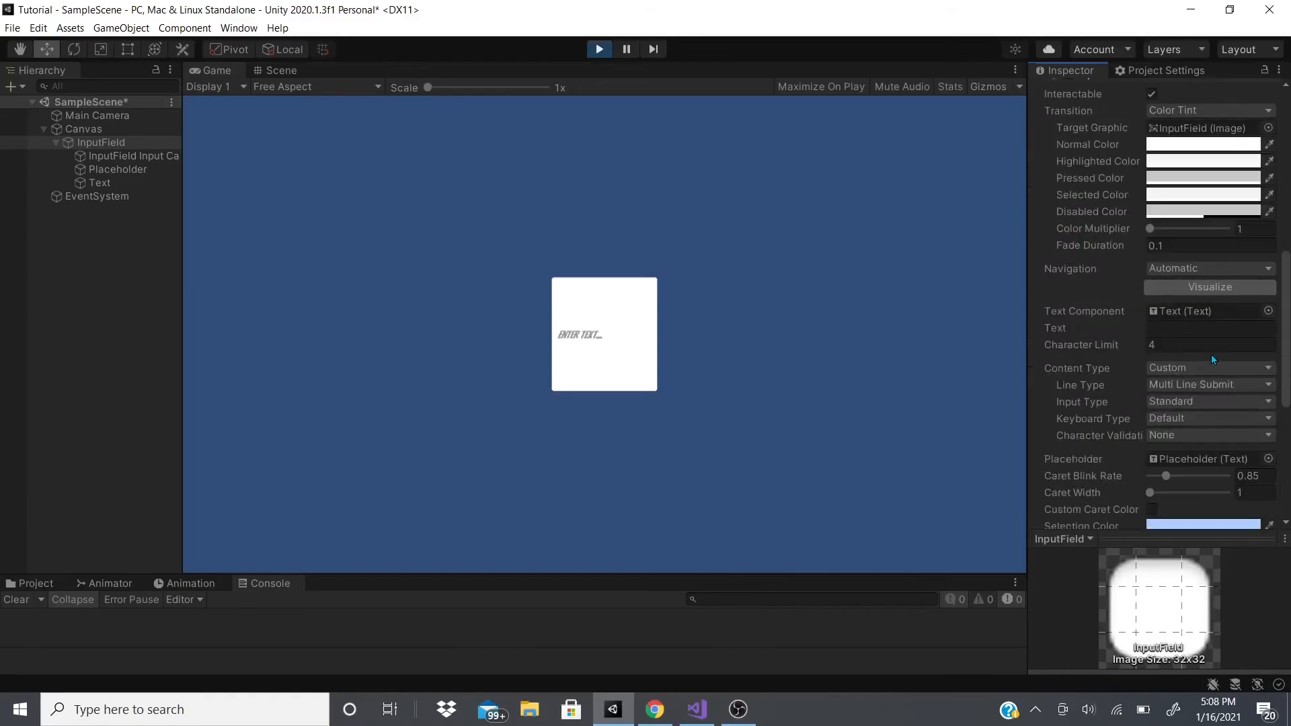
scroll(1189, 322, "up", 5)
Keep the input type Standard and keyboard type Default, and set the character validation to Name
left_click(1189, 250)
left_click(1171, 268)
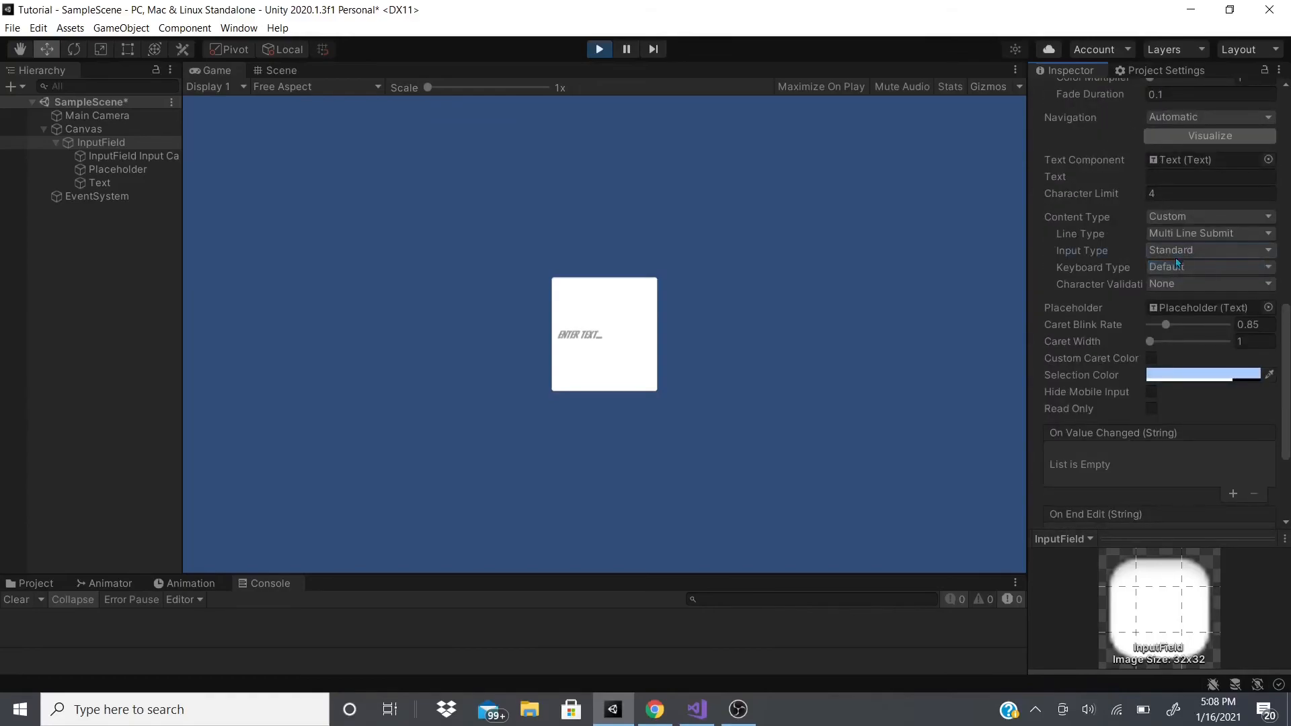
left_click(1170, 267)
left_click(1167, 286)
left_click(1157, 285)
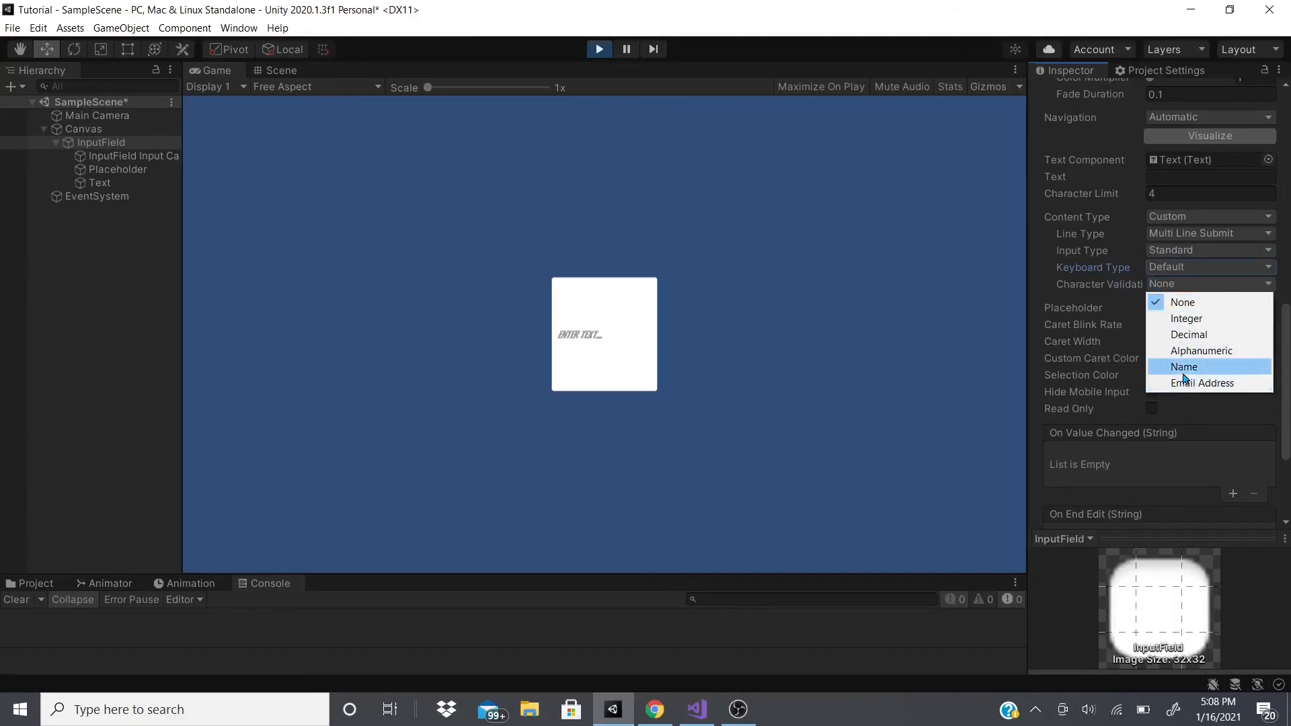
left_click(1184, 367)
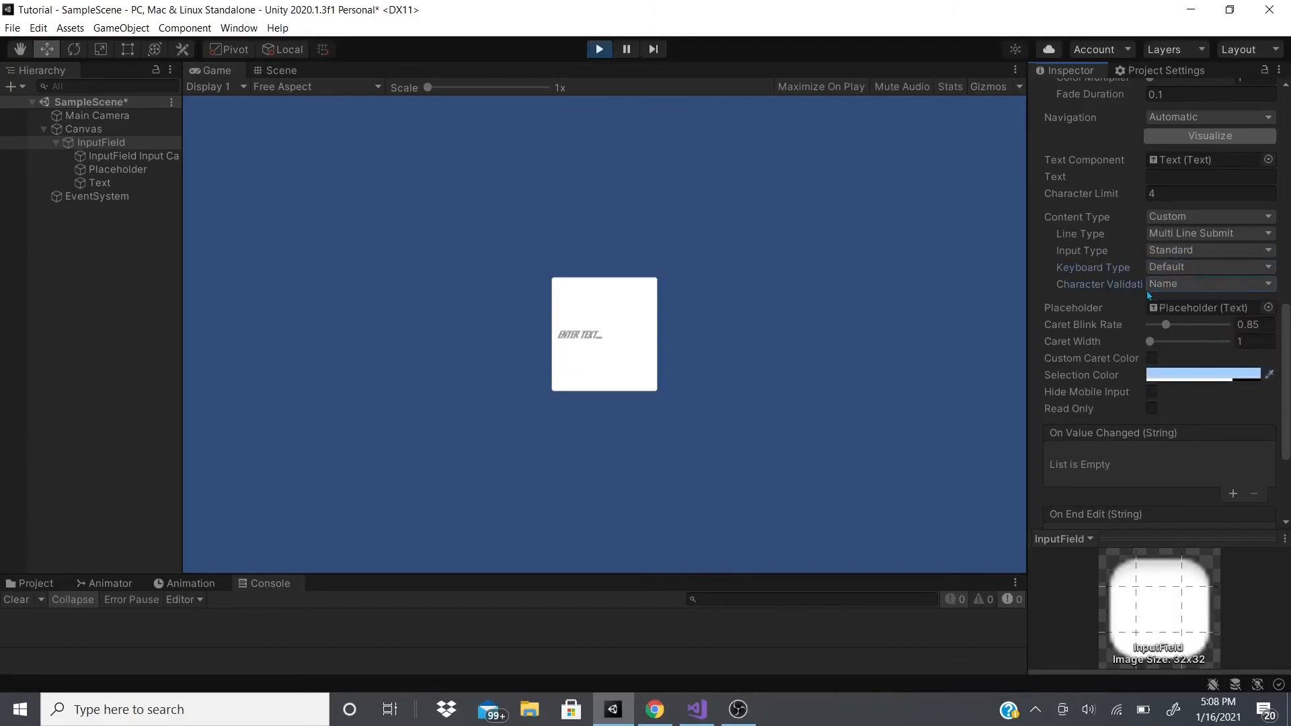
Enter "Dkjf" in the running field and set its character limit to 0
left_click(781, 457)
type("Dkjf")
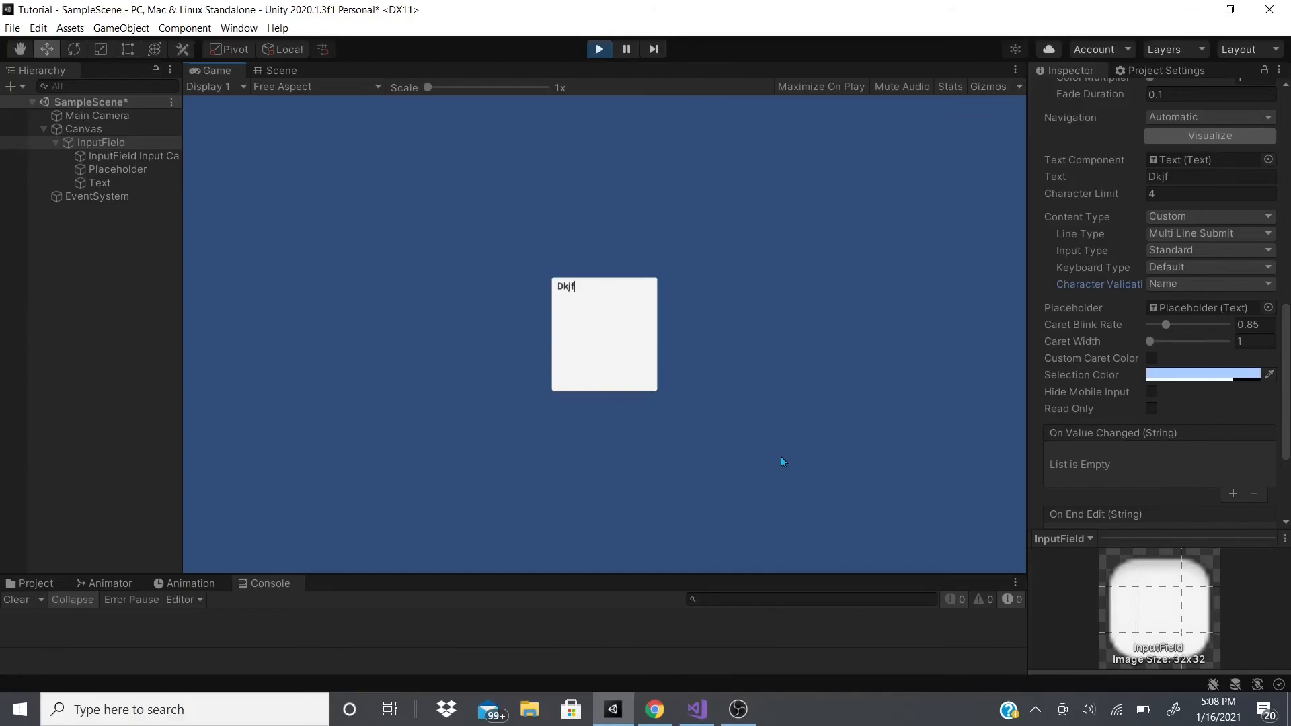
left_click(1166, 192)
type("0")
Clear the running field and enter "Hi Everyone This Is What A Multi Line Submit Is" to test line wrapping
left_click(626, 337)
type("fdj")
key("BackSpace")
key("BackSpace")
key("BackSpace")
key("BackSpace")
key("BackSpace")
key("BackSpace")
type("Hi Everyone This Is What")
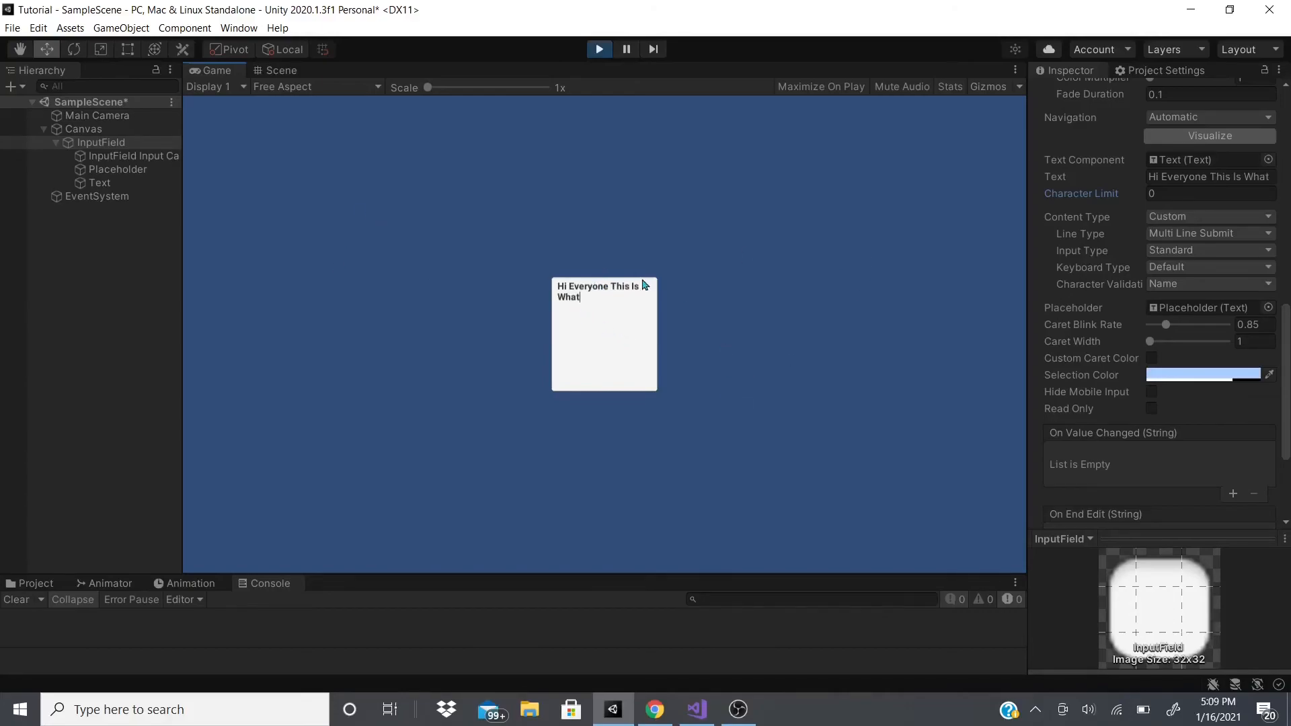
type("A")
type(" M")
type("ulti Line Submi")
type("t I")
type("s")
Set the line type to Multi Line Newline and append "This Is A Multi Line Newline Kdkmkkdkdkdlmgg" to the running field's text
left_click(1176, 220)
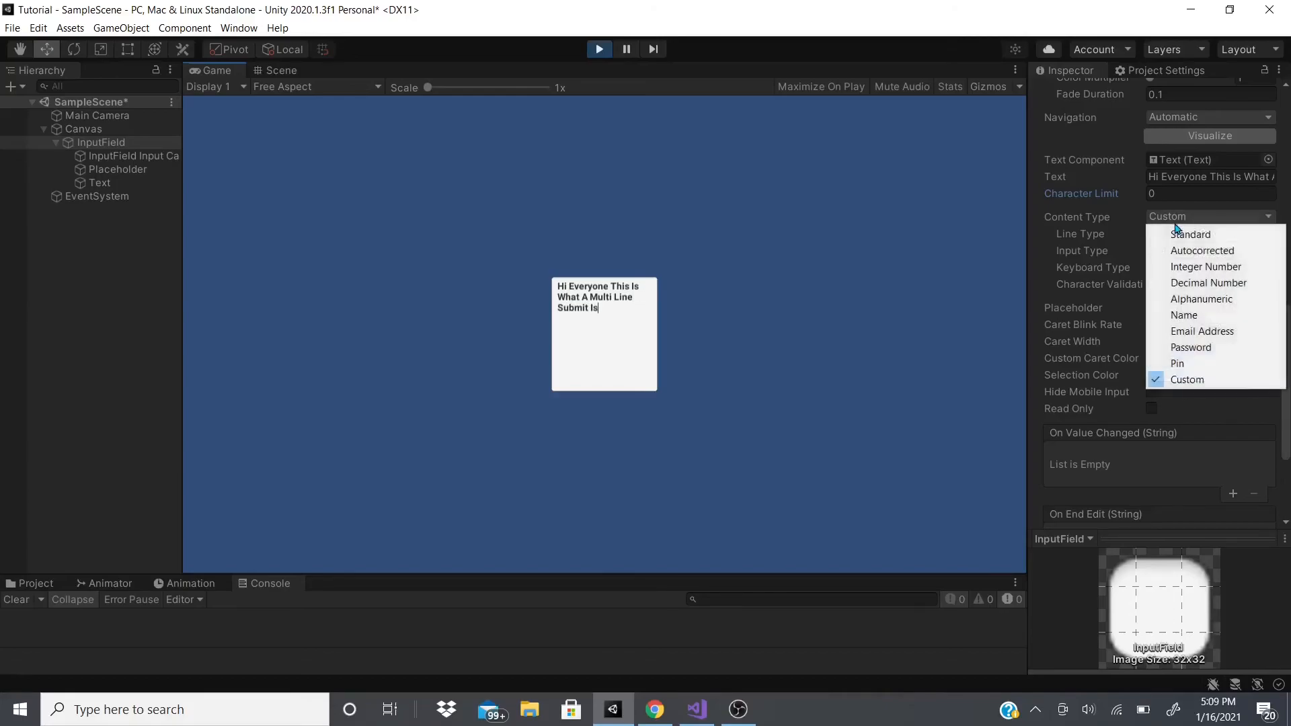
left_click(1134, 227)
left_click(1153, 221)
left_click(1135, 231)
left_click(1190, 234)
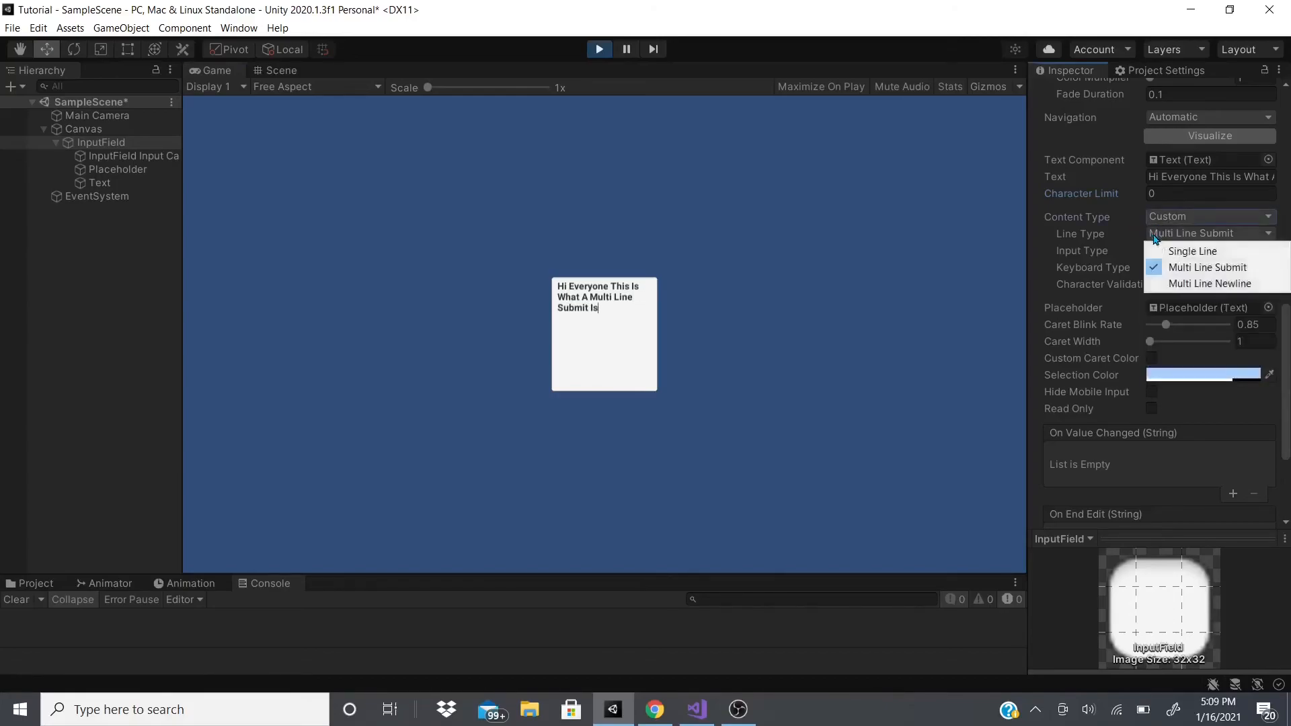
left_click(1233, 285)
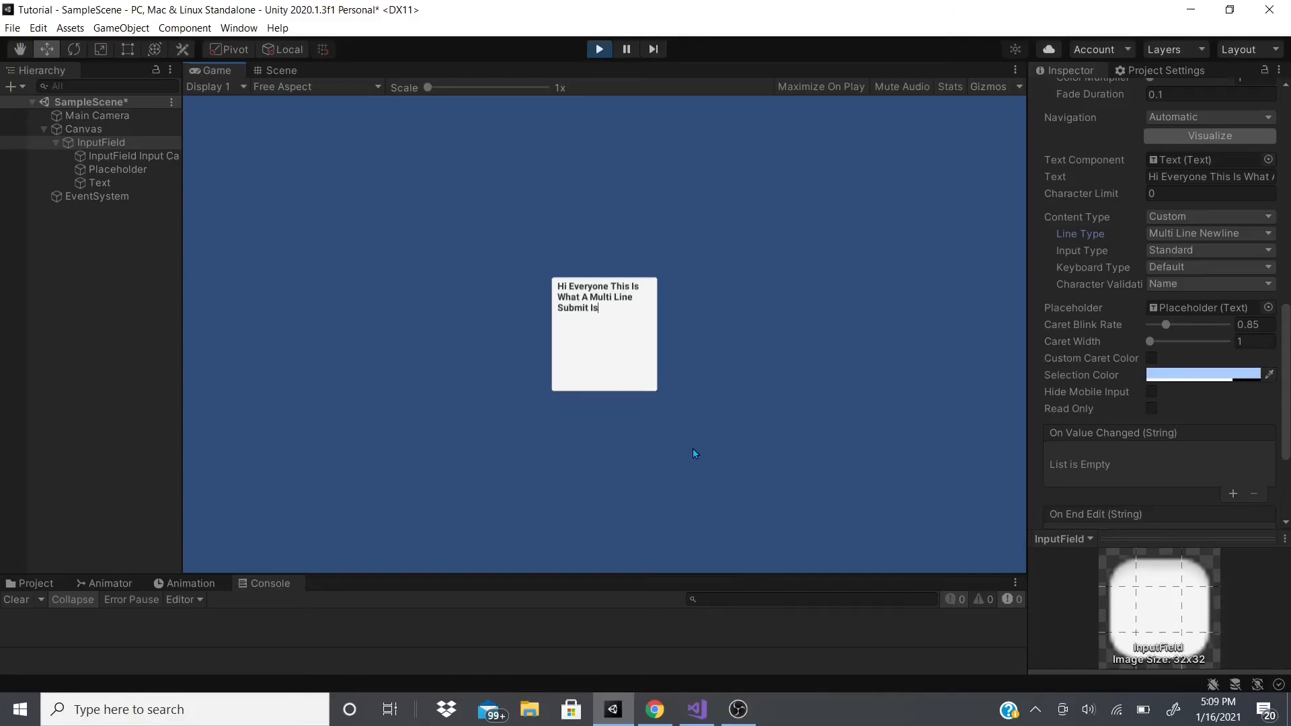
type("This I")
type("s A Multi Line Newline Kdkmkkdkdkdlmgg")
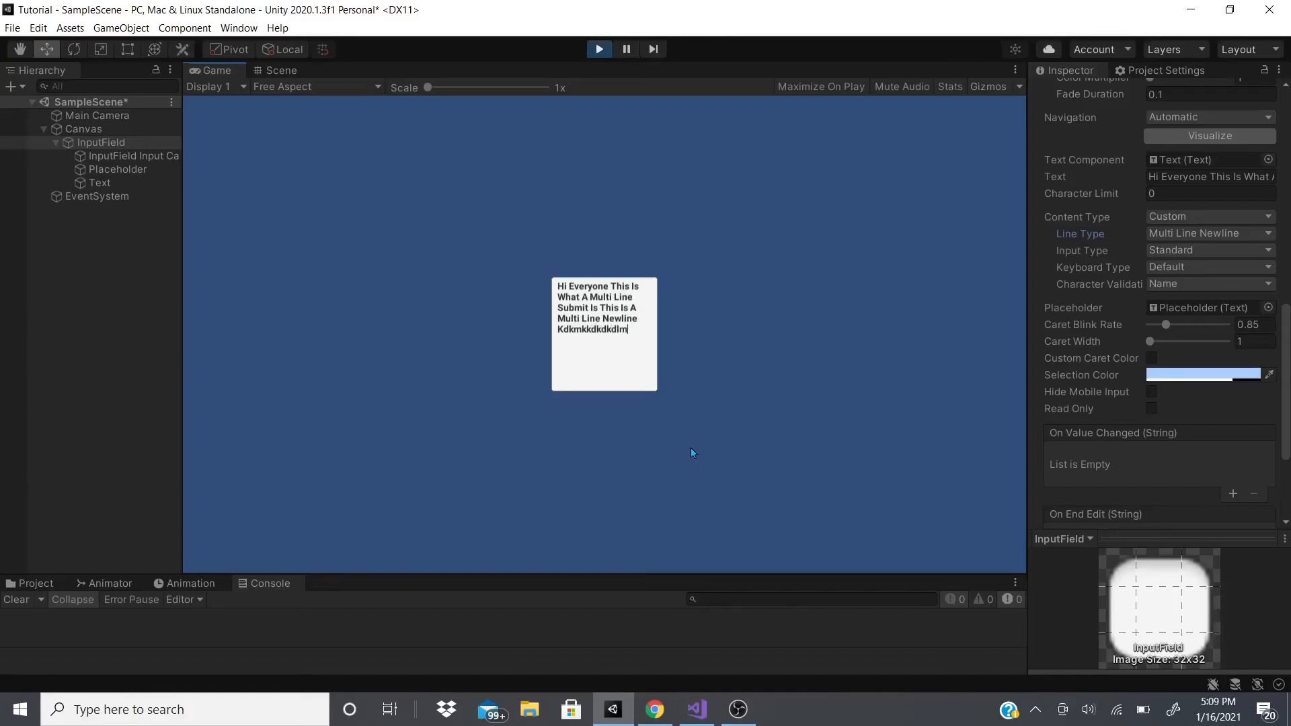
Set the line type back to Multi Line Submit and append "Mgkgk Fjjfpd F" to the running field's text
left_click(1189, 233)
left_click(1137, 267)
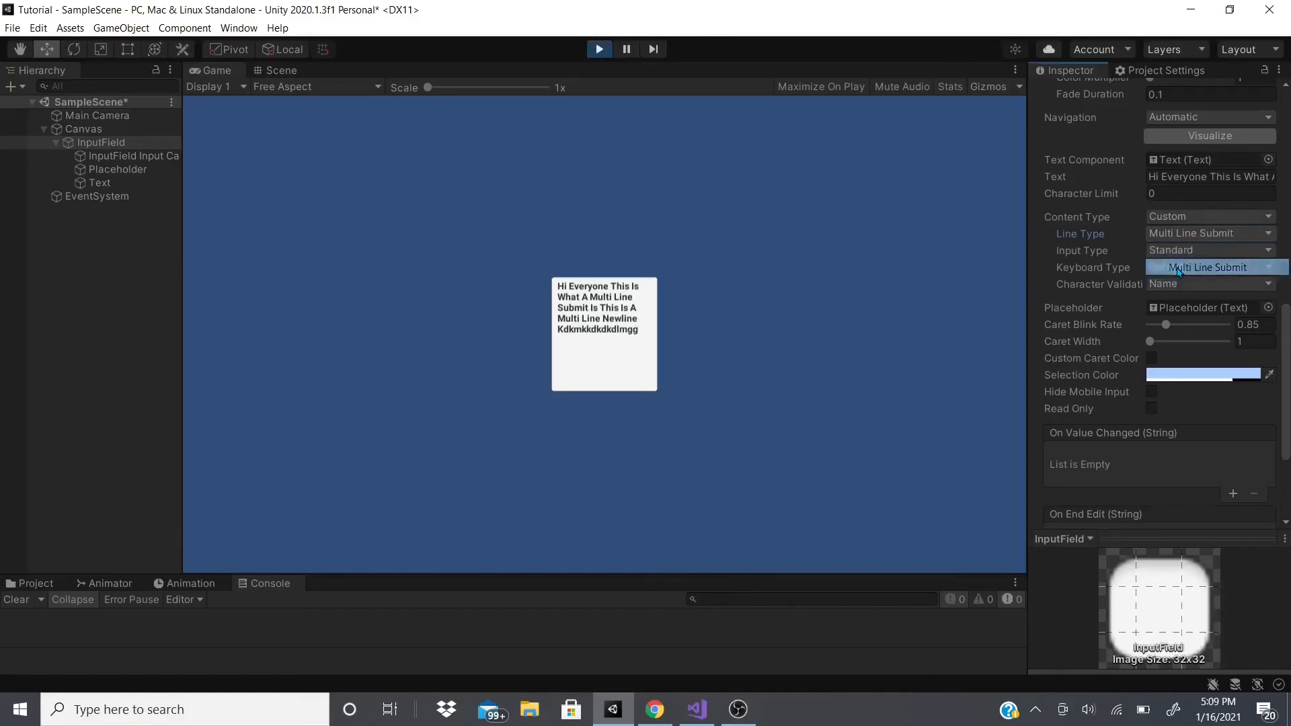
type("Mgkgk")
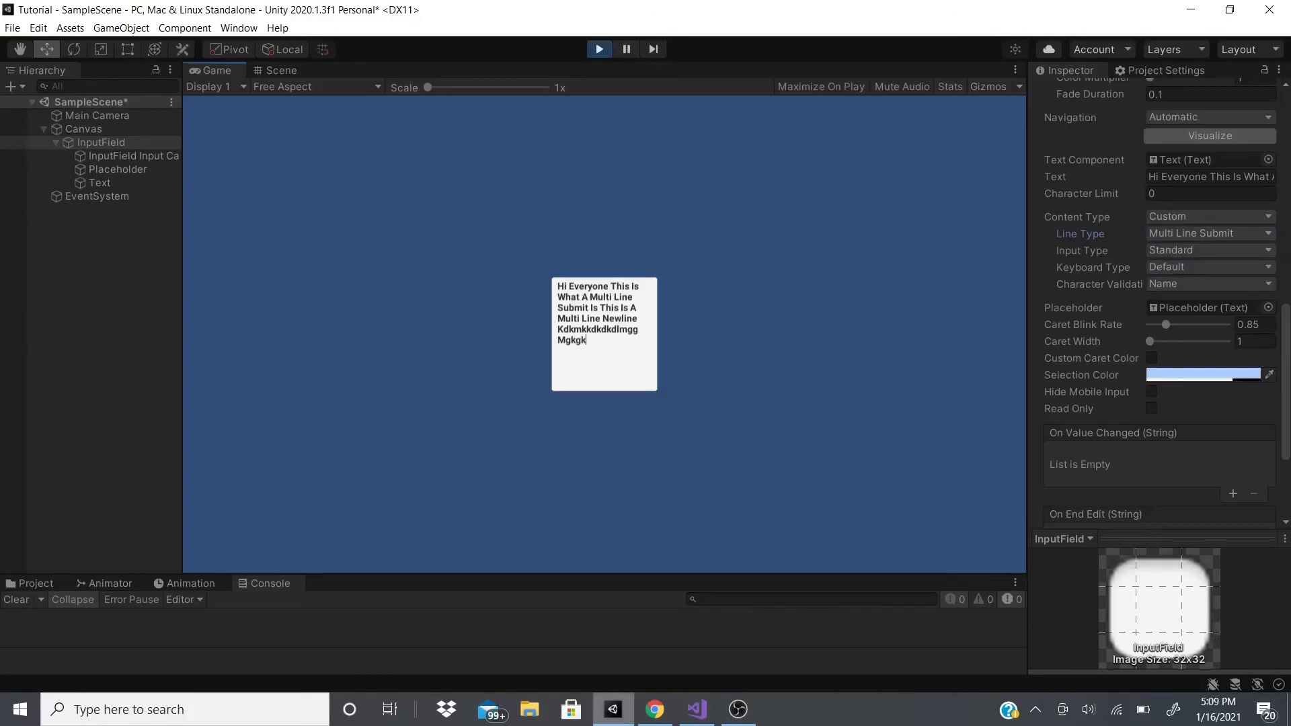
left_click(582, 348)
left_click(575, 380)
left_click_drag(430, 88, 488, 95)
type("Fjjfpd F")
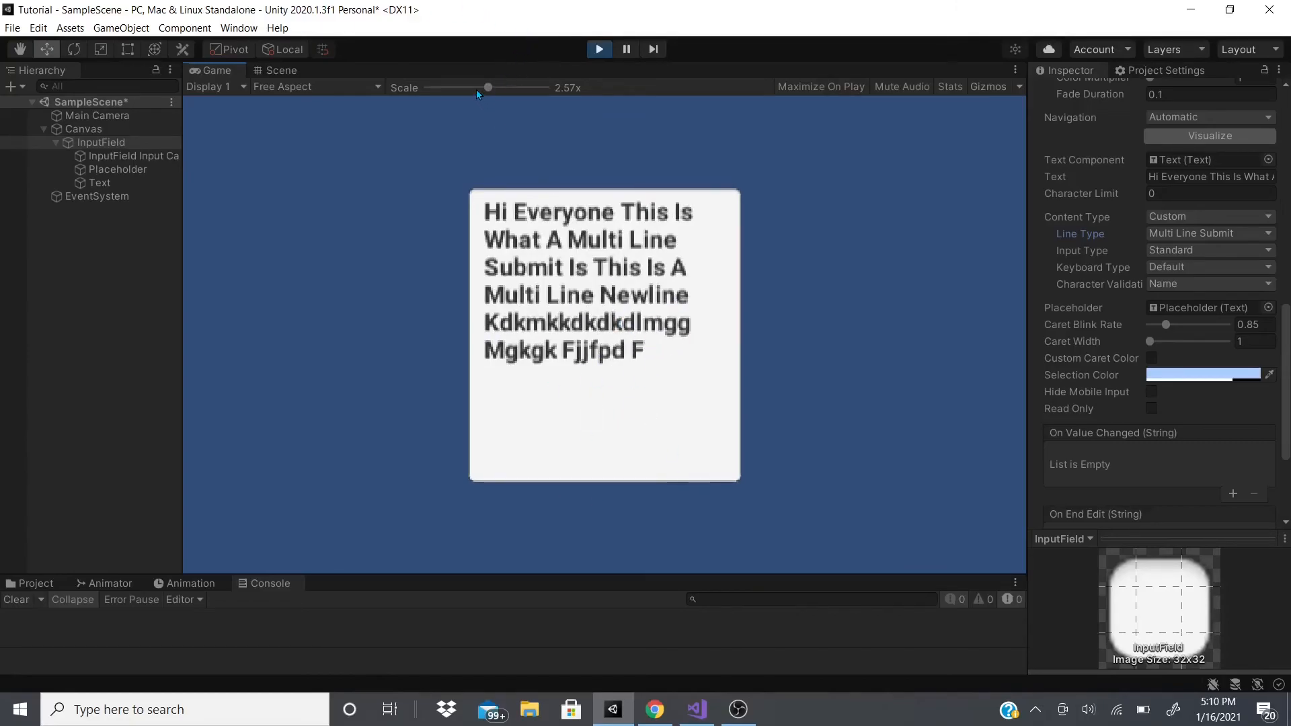
scroll(476, 94, "down", 5)
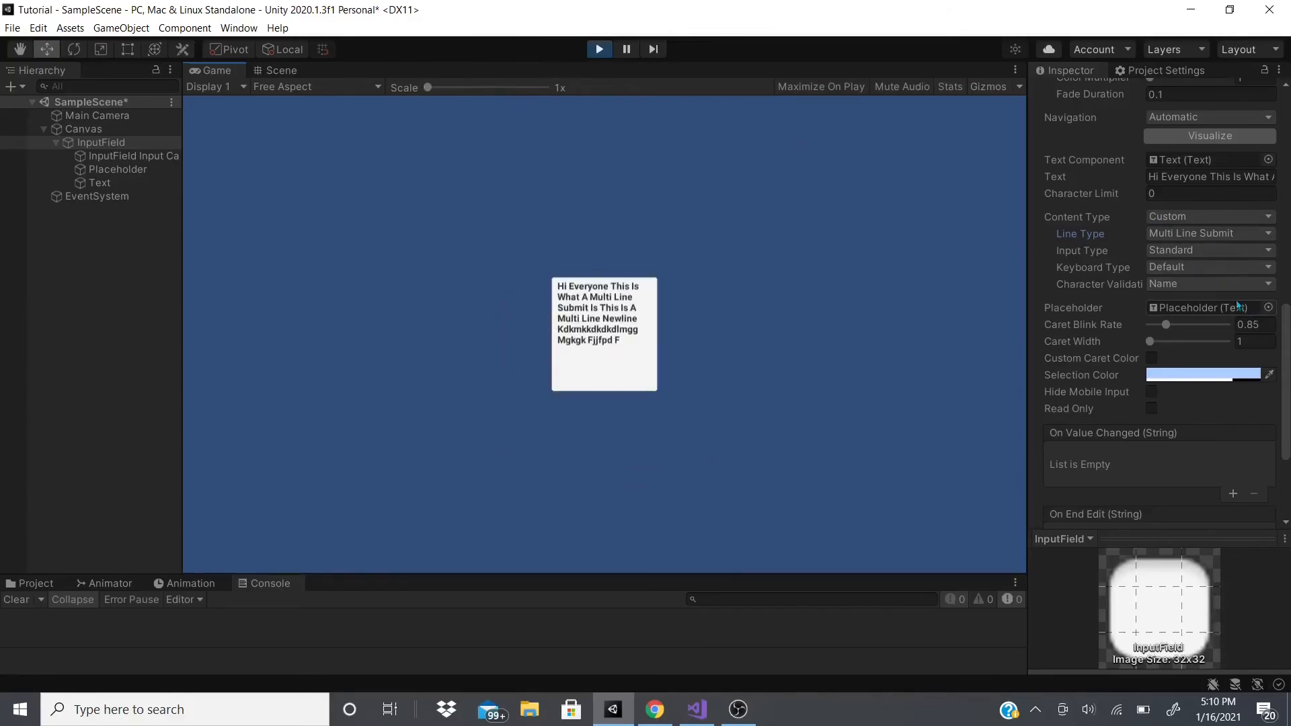
Switch the InputField's input type to Password to mask its text and restore it to Standard
left_click(1181, 234)
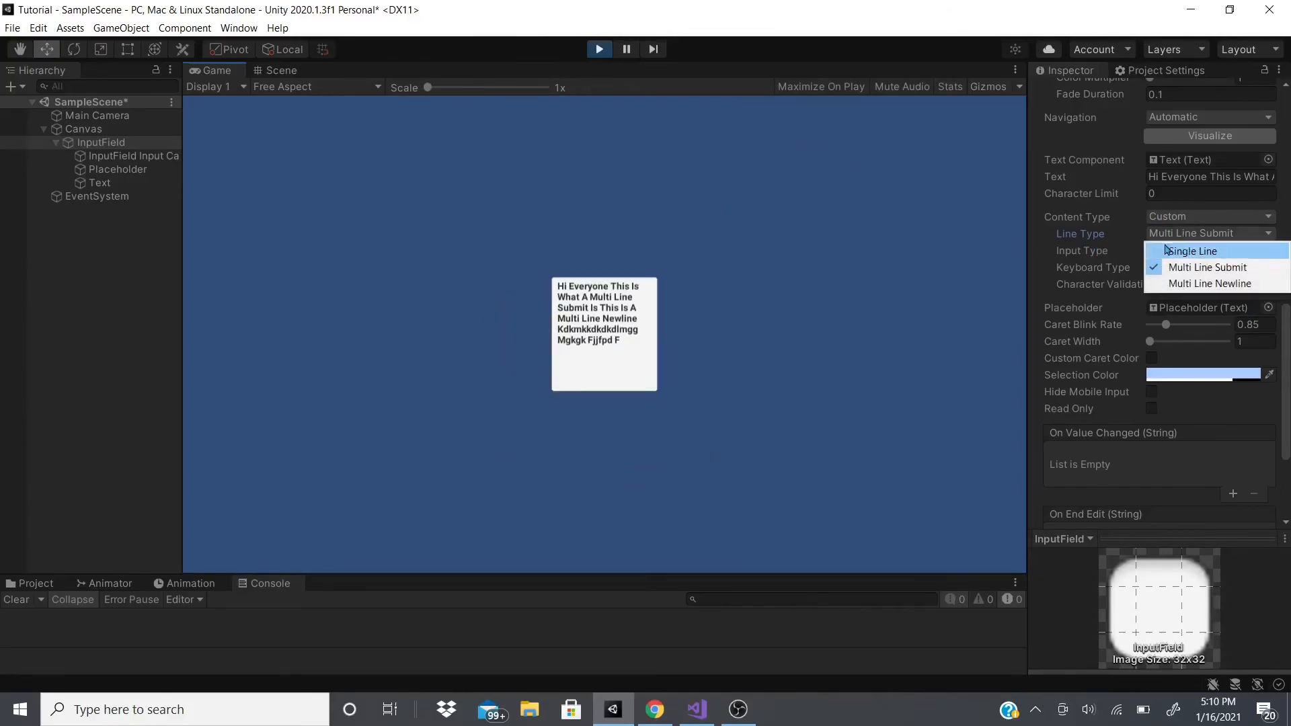
left_click(1109, 250)
left_click(1204, 250)
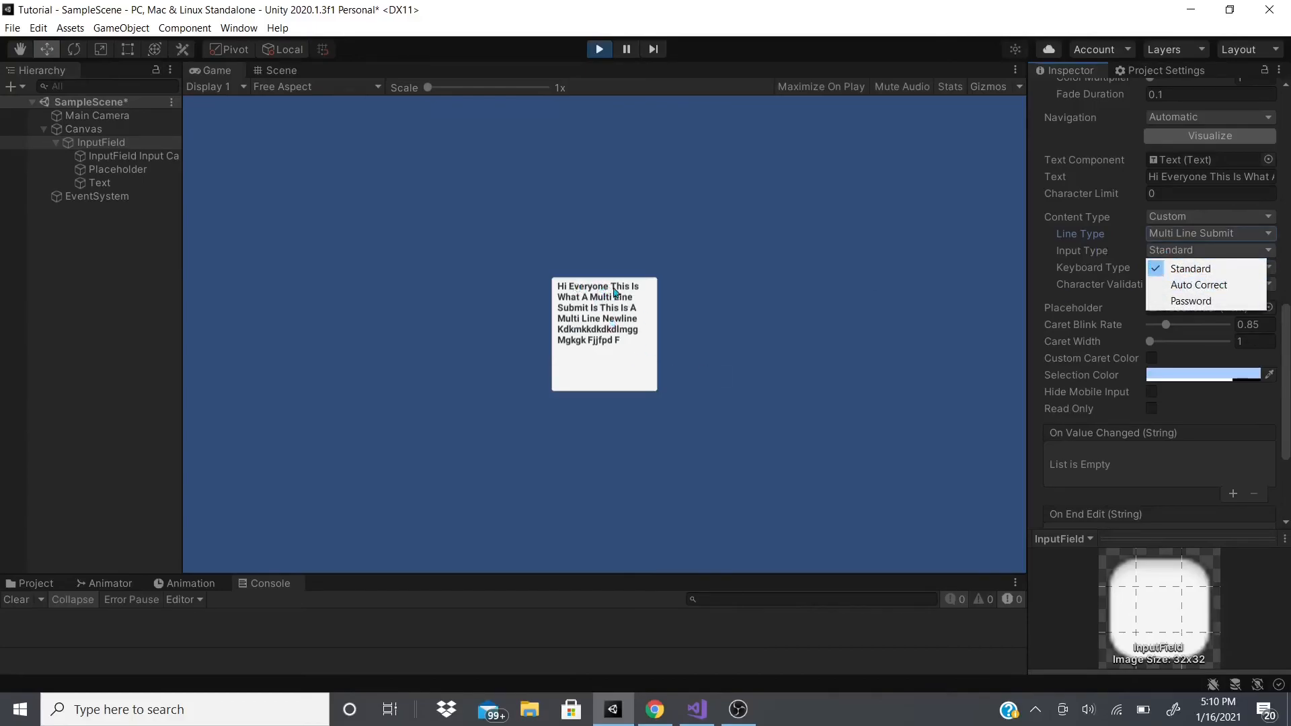
left_click(1208, 302)
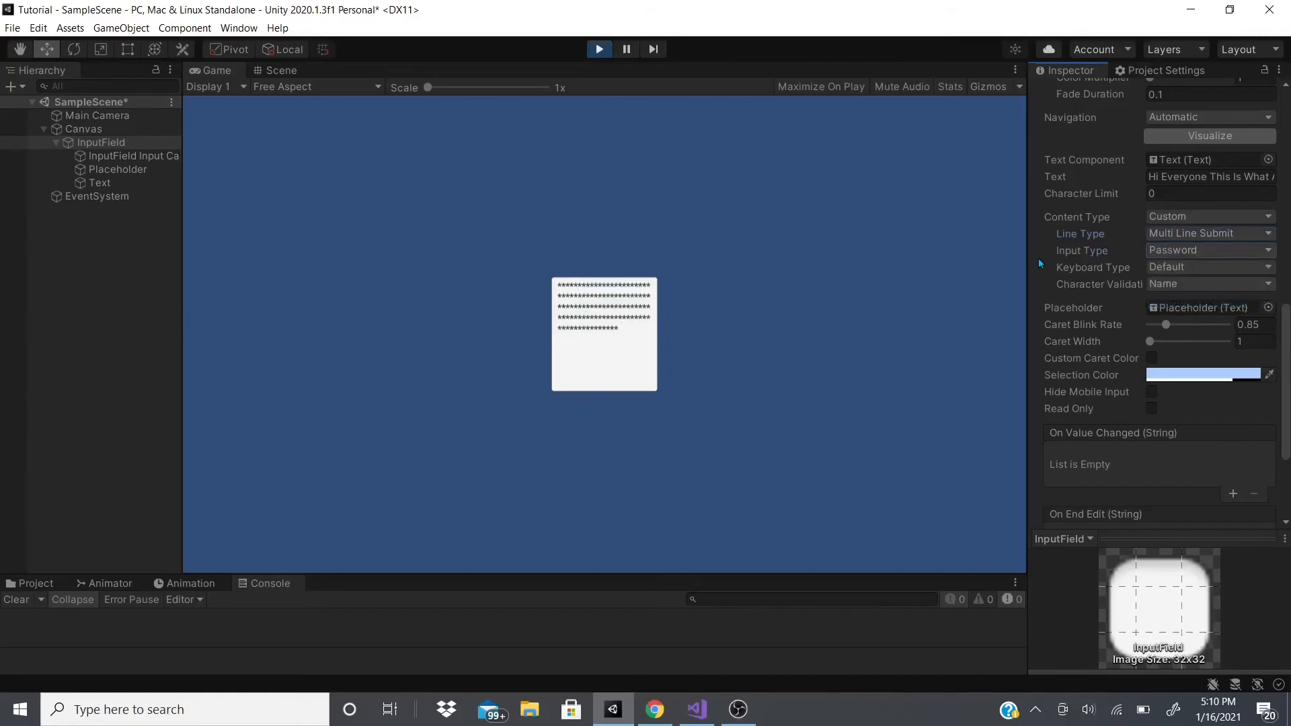
left_click(1208, 250)
left_click(1173, 267)
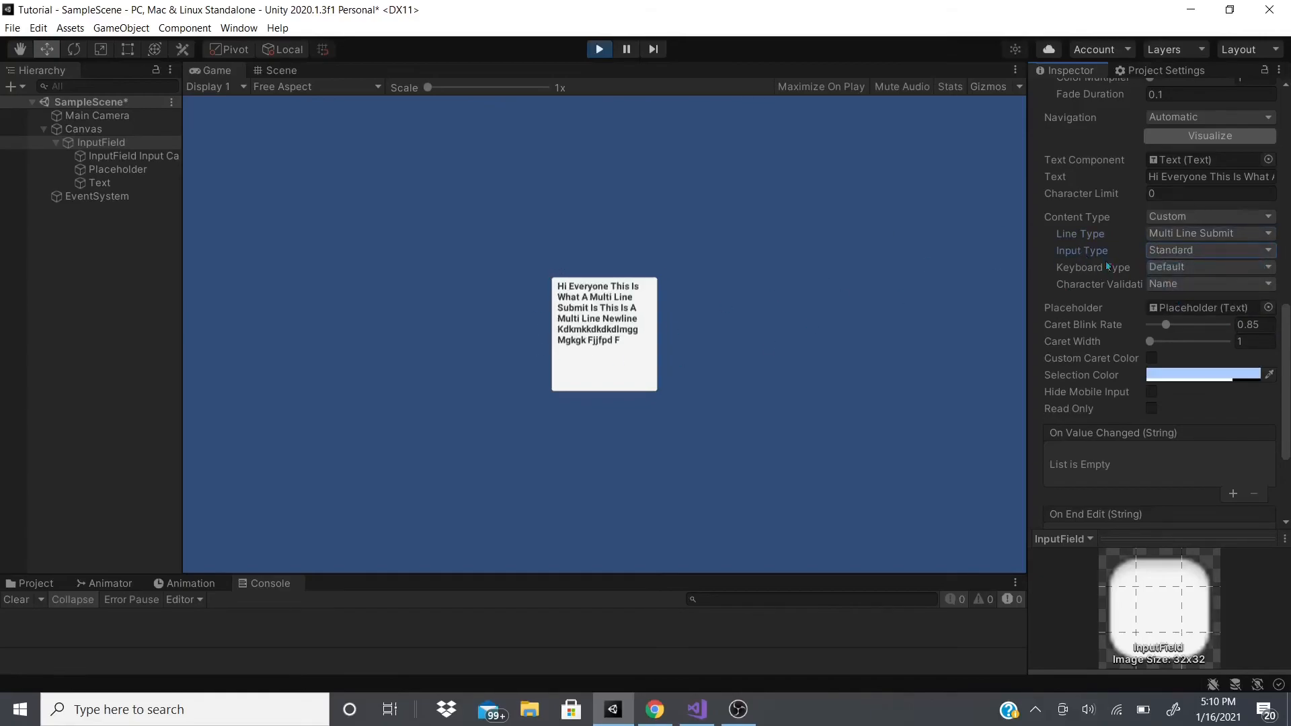
Set the keyboard type to ASCII Capable and append "gafdjsioje" to the running field's text
left_click(1161, 267)
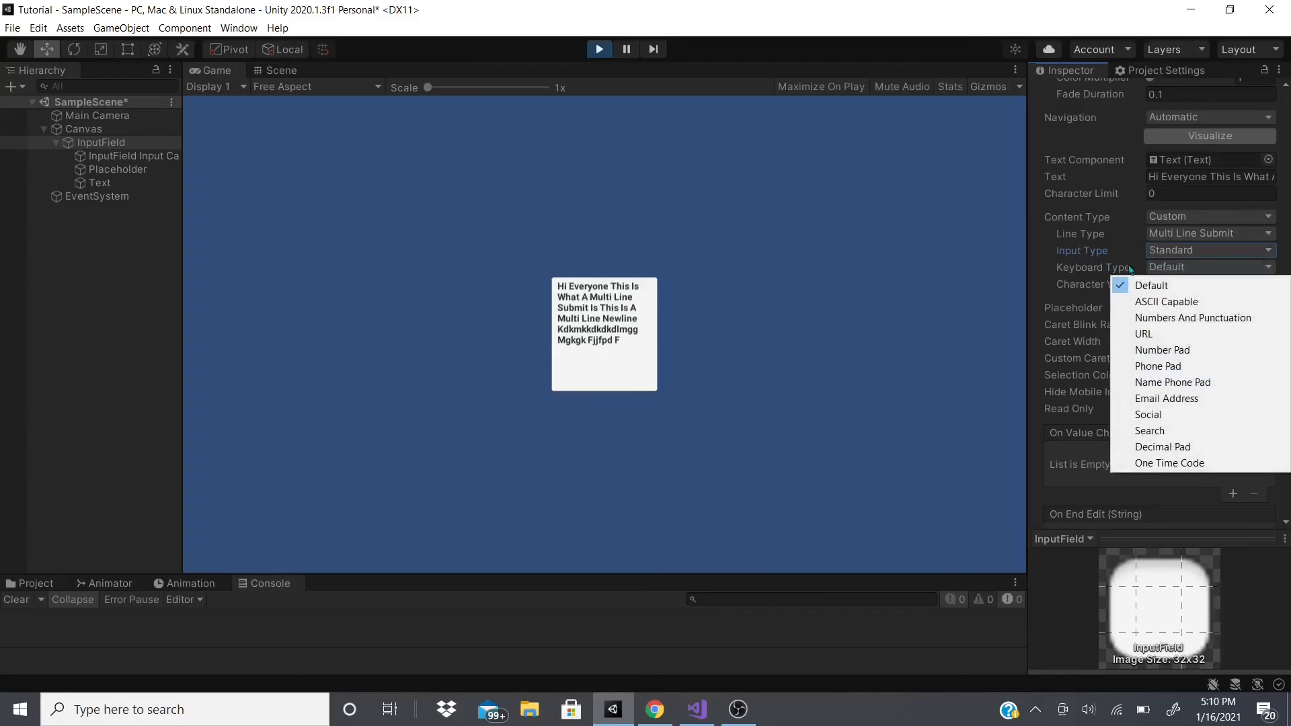
left_click(1165, 302)
type("g")
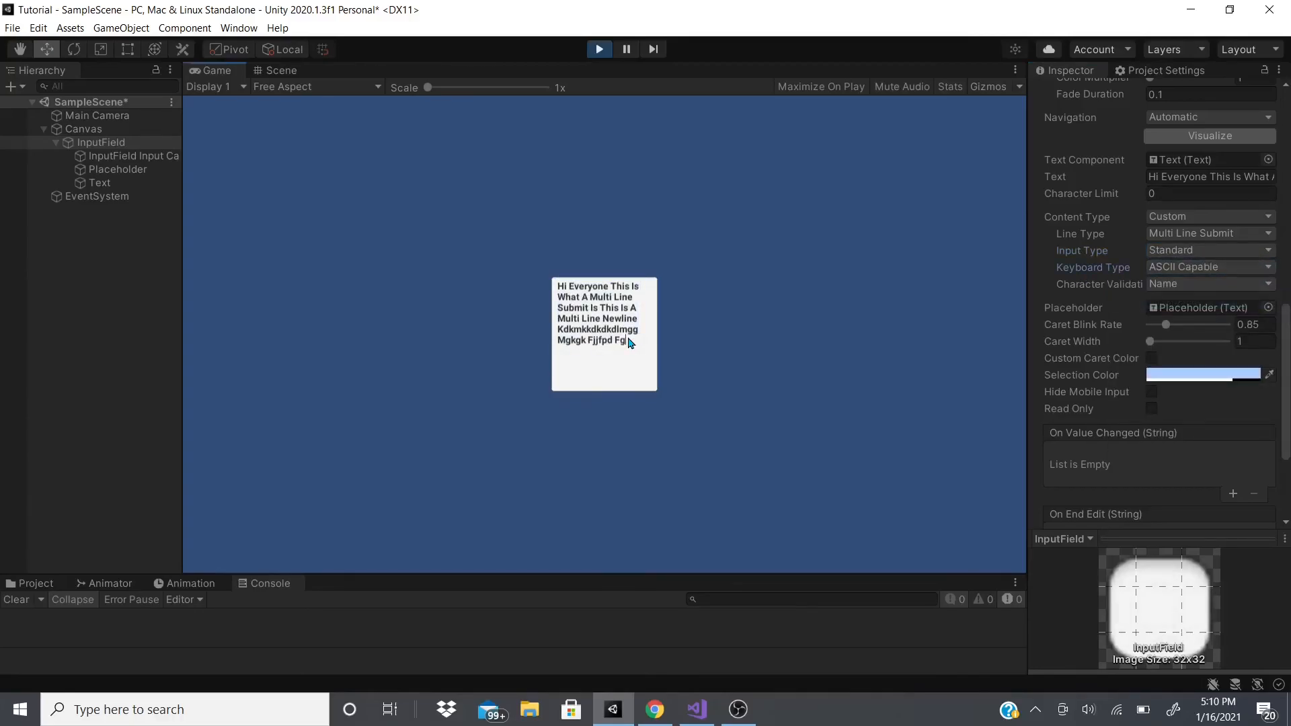
type("afdjsioje")
Set the keyboard type to Numbers And Punctuation and the character validation to Integer
left_click(1245, 268)
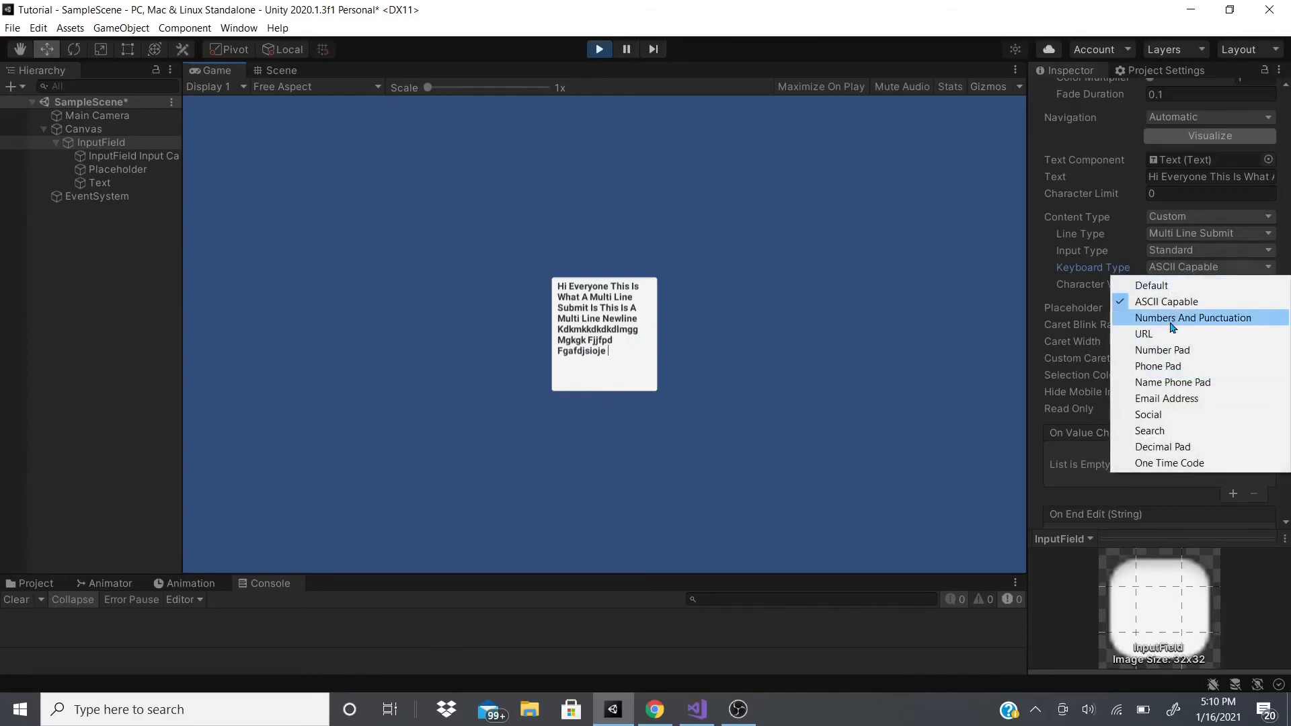
left_click(1182, 317)
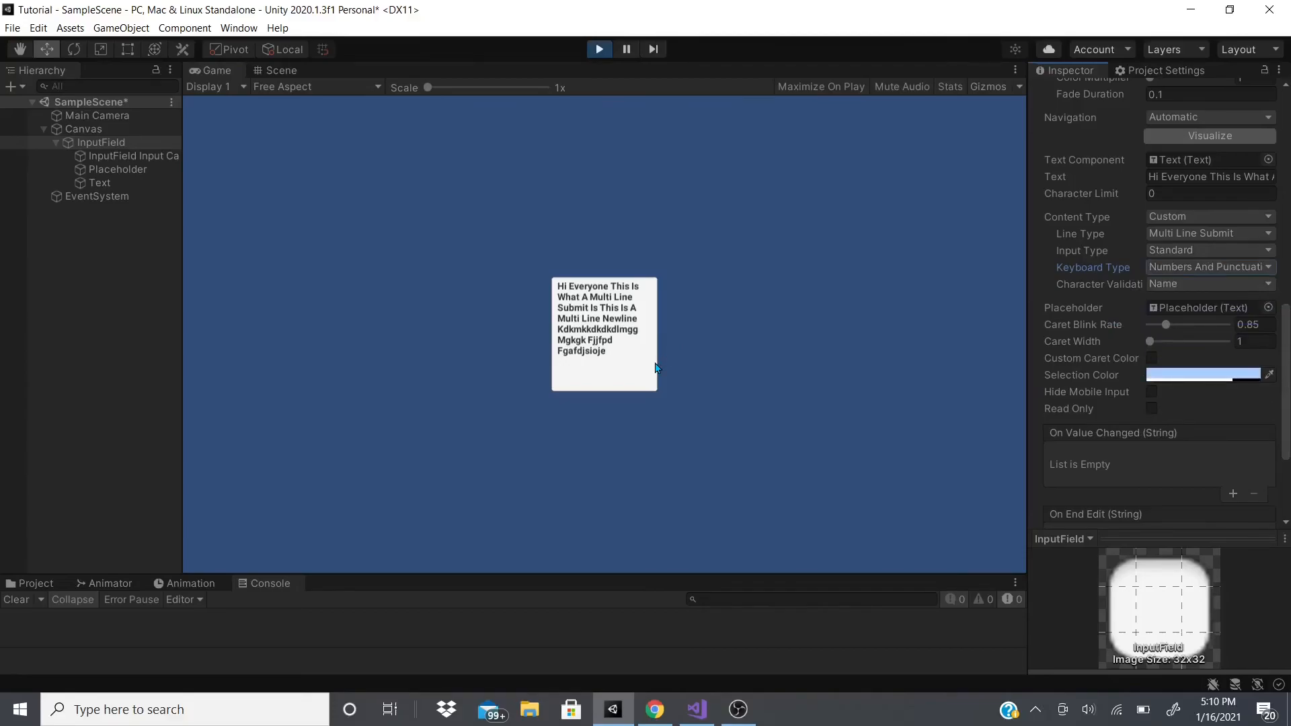
left_click(605, 362)
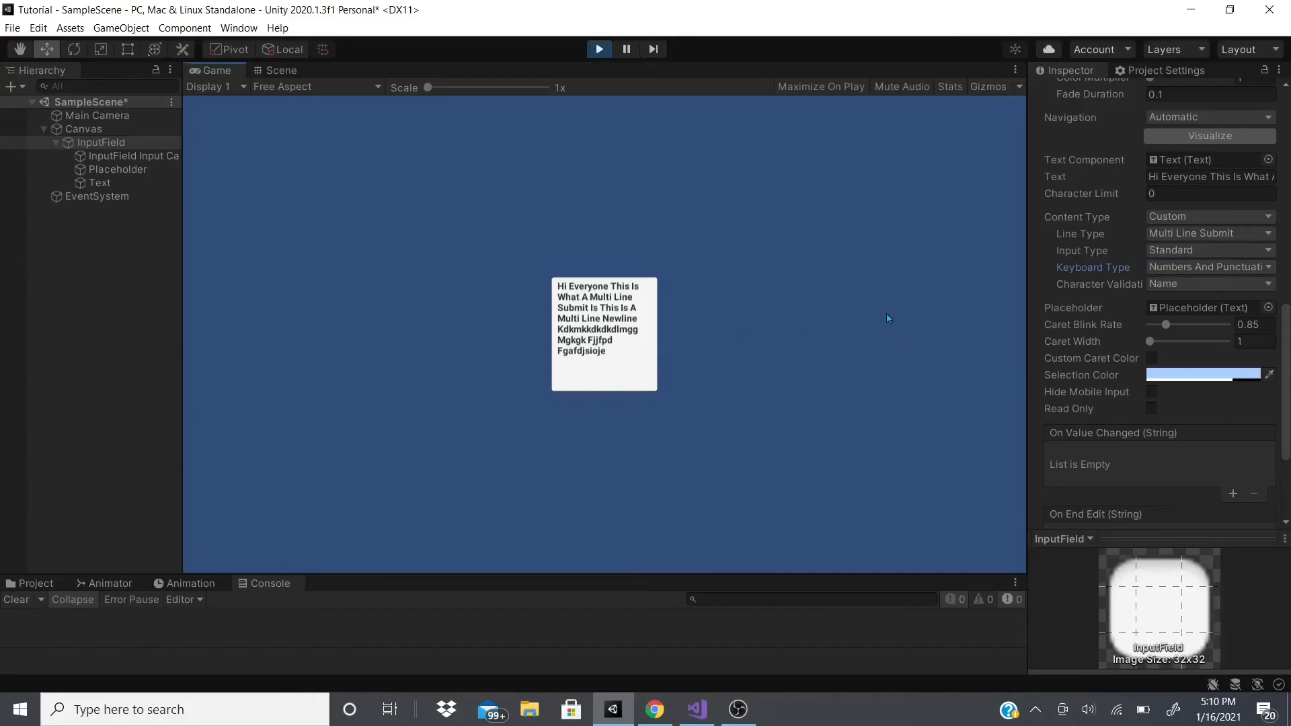
left_click(1165, 285)
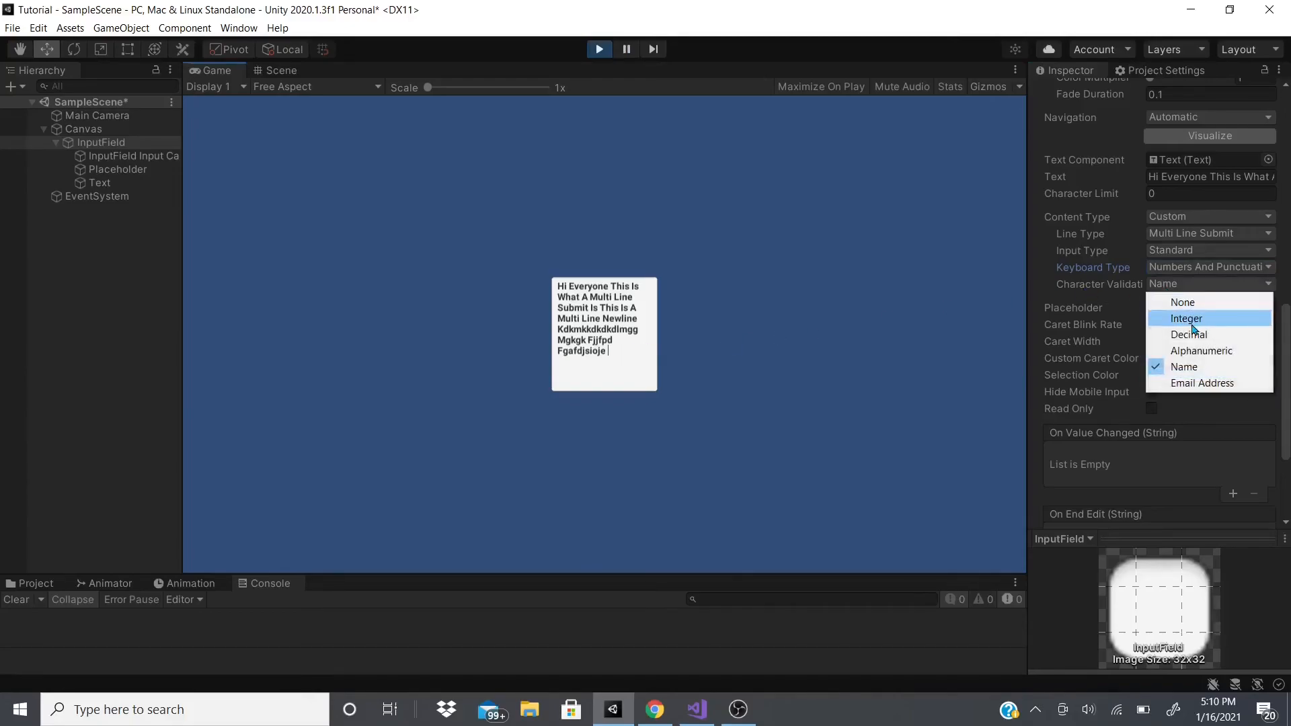
left_click(1190, 320)
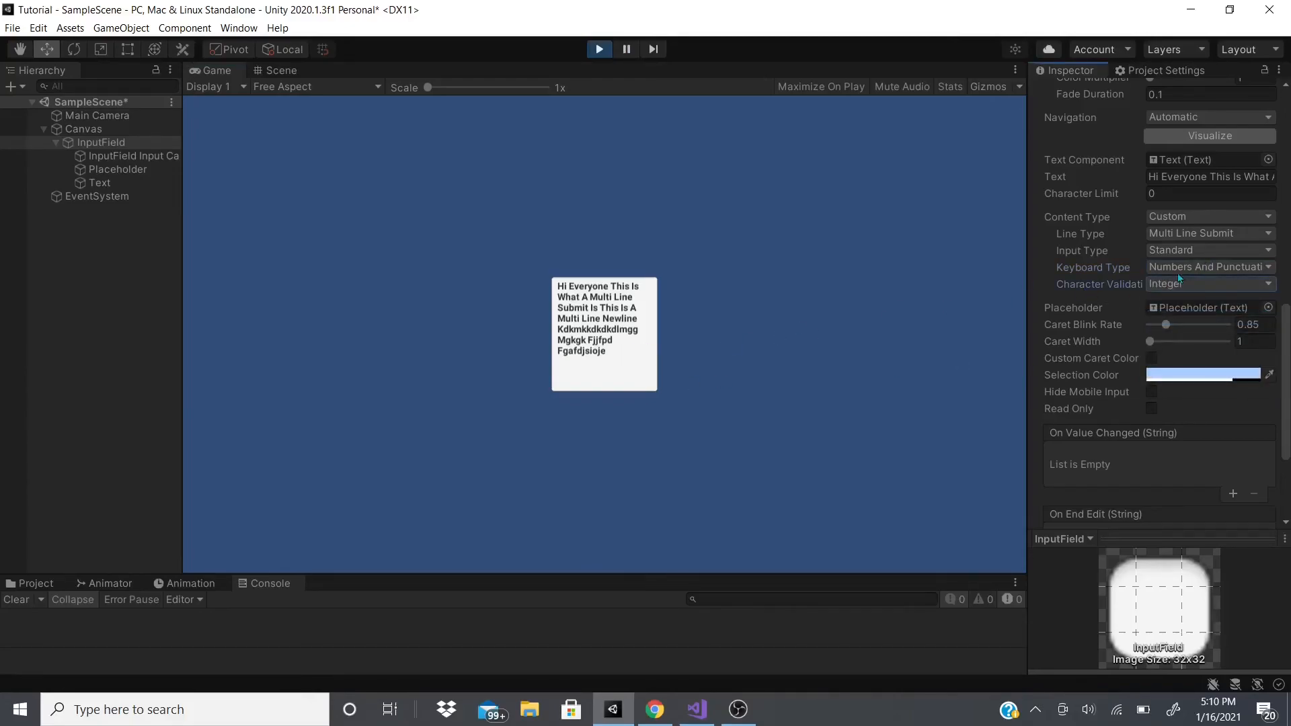
Append 333 to the running field's text, and insert 333.388 after "Fjjfpd" with the character validation set to Decimal
type("333")
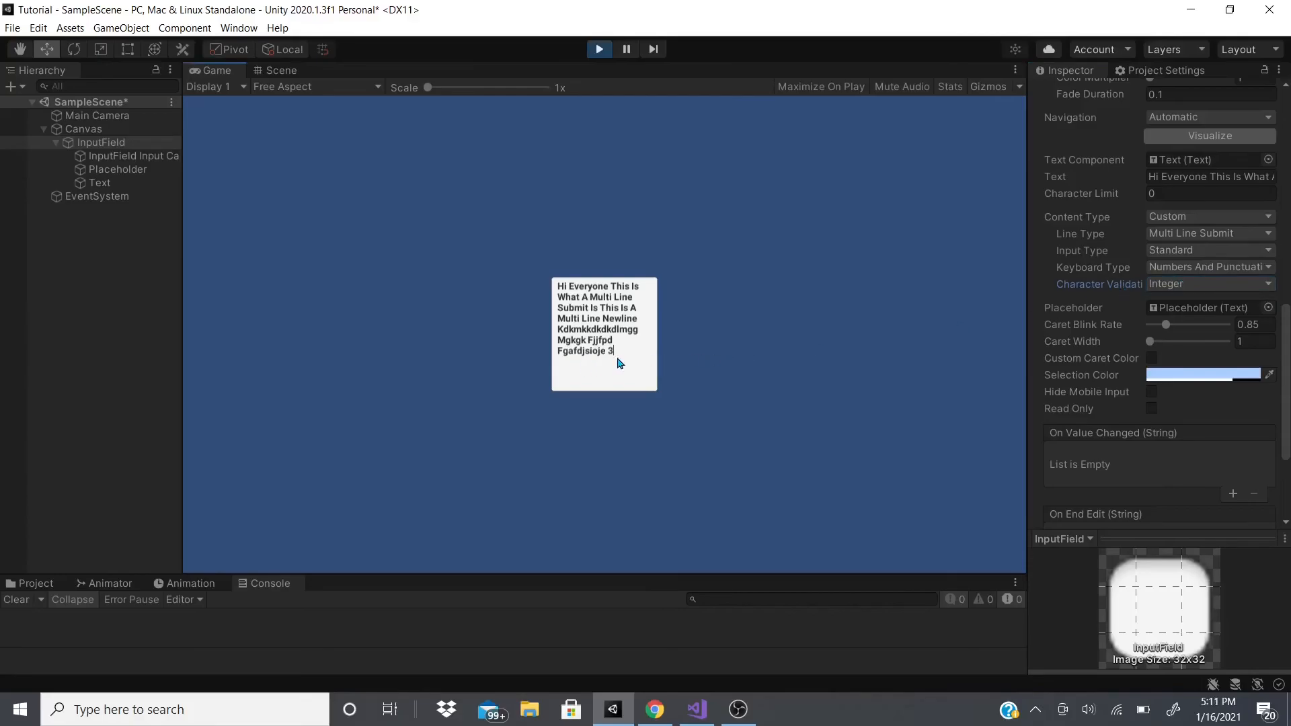
left_click(1185, 287)
left_click(1189, 334)
left_click(648, 349)
left_click(1174, 250)
left_click(1191, 264)
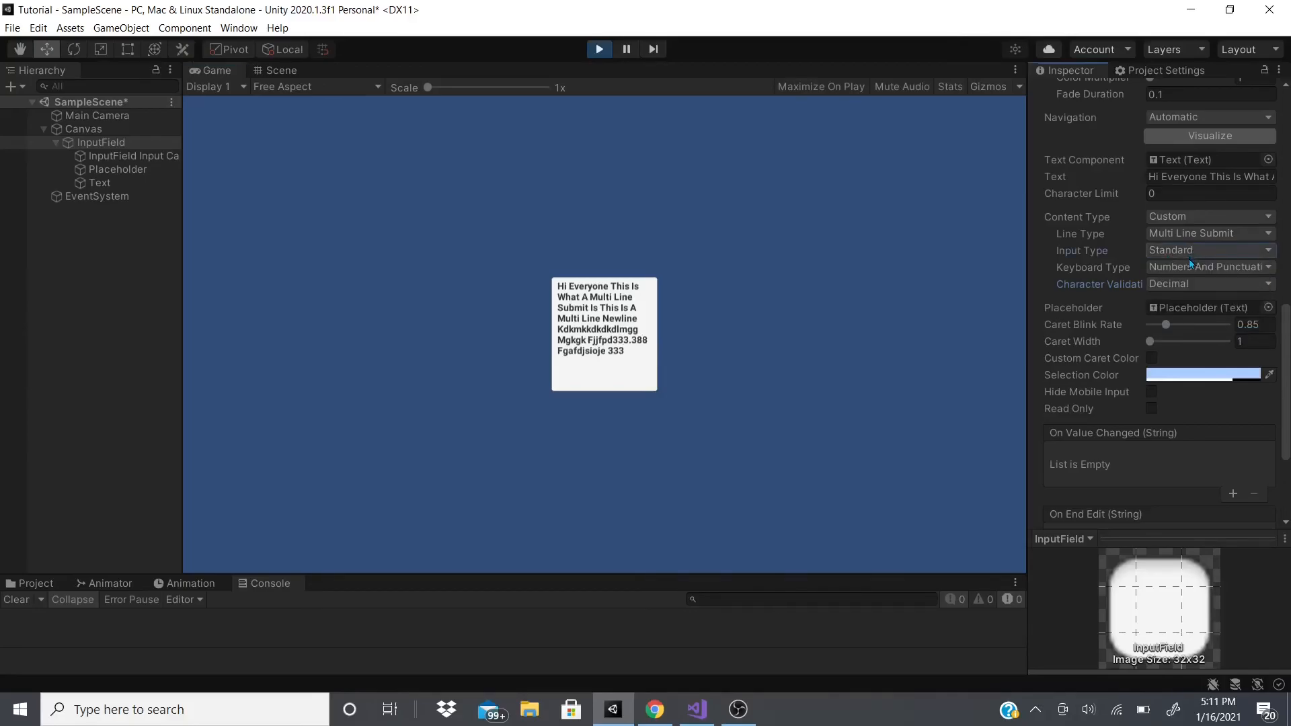
Switch the keyboard type to URL and on to Phone Pad, and clear all text from the running field
left_click(1186, 268)
left_click(1143, 333)
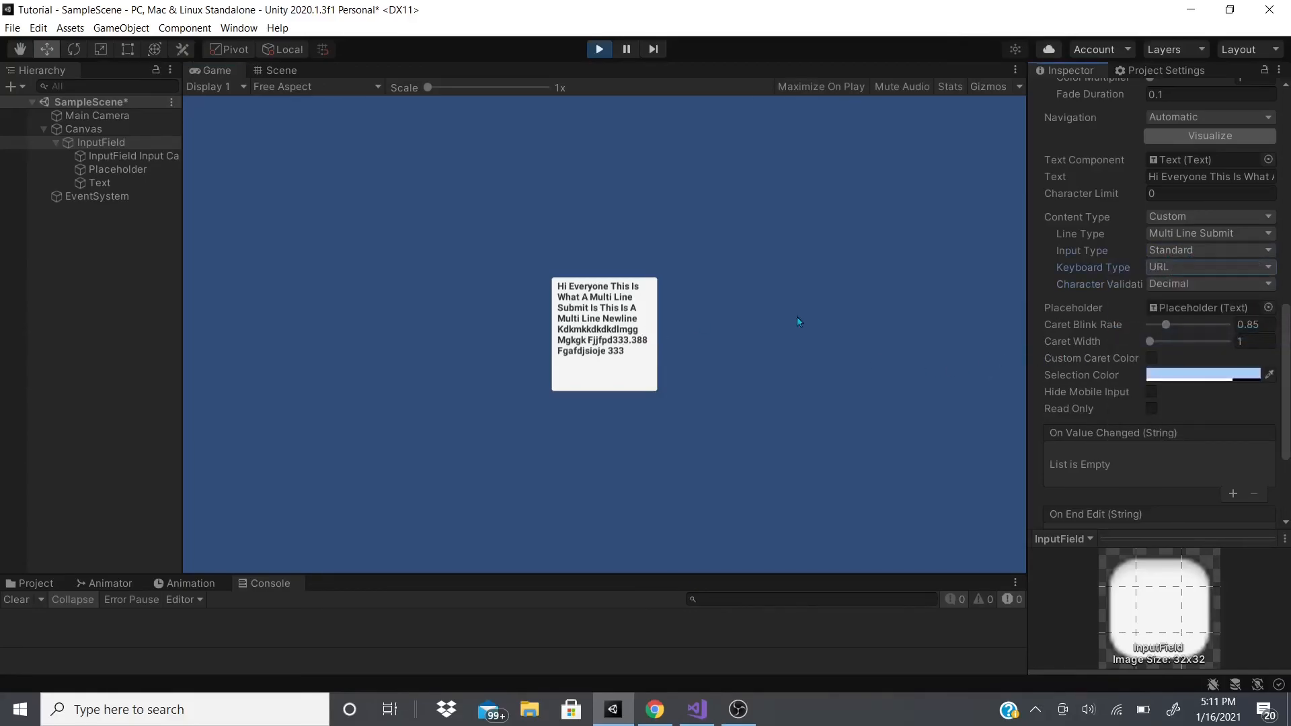
left_click(1184, 268)
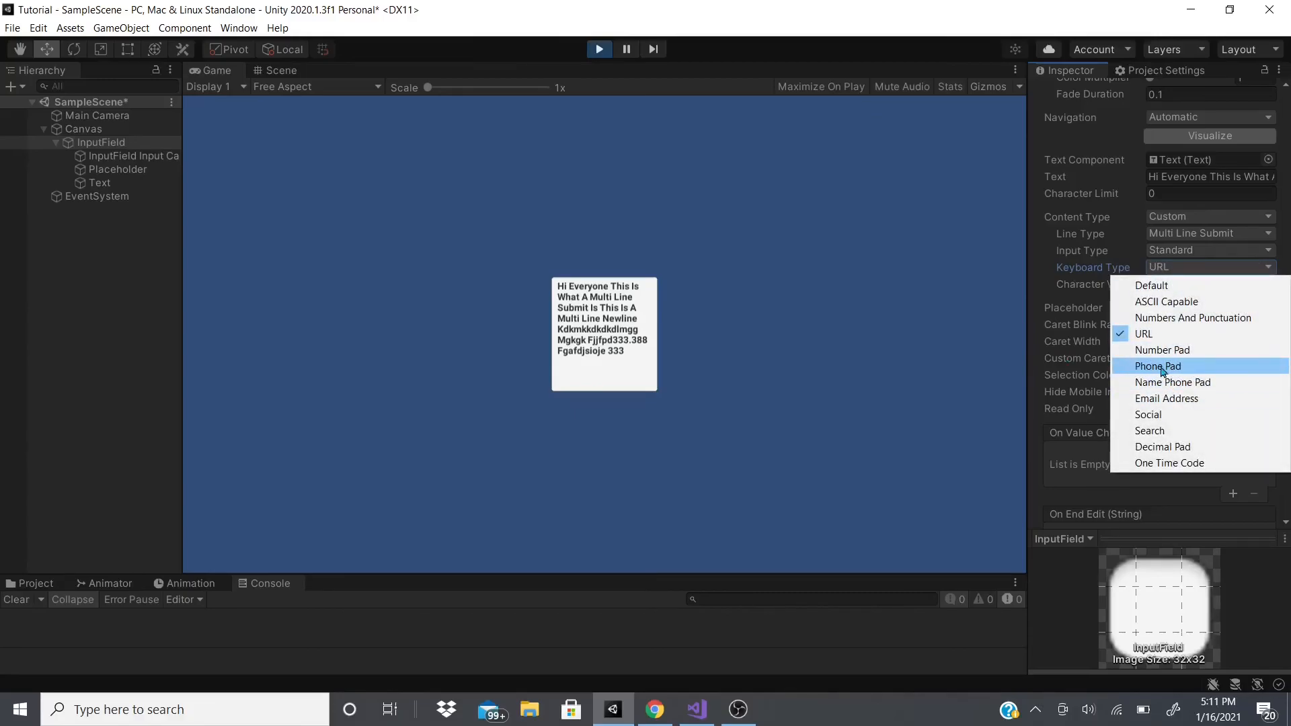
left_click(1160, 369)
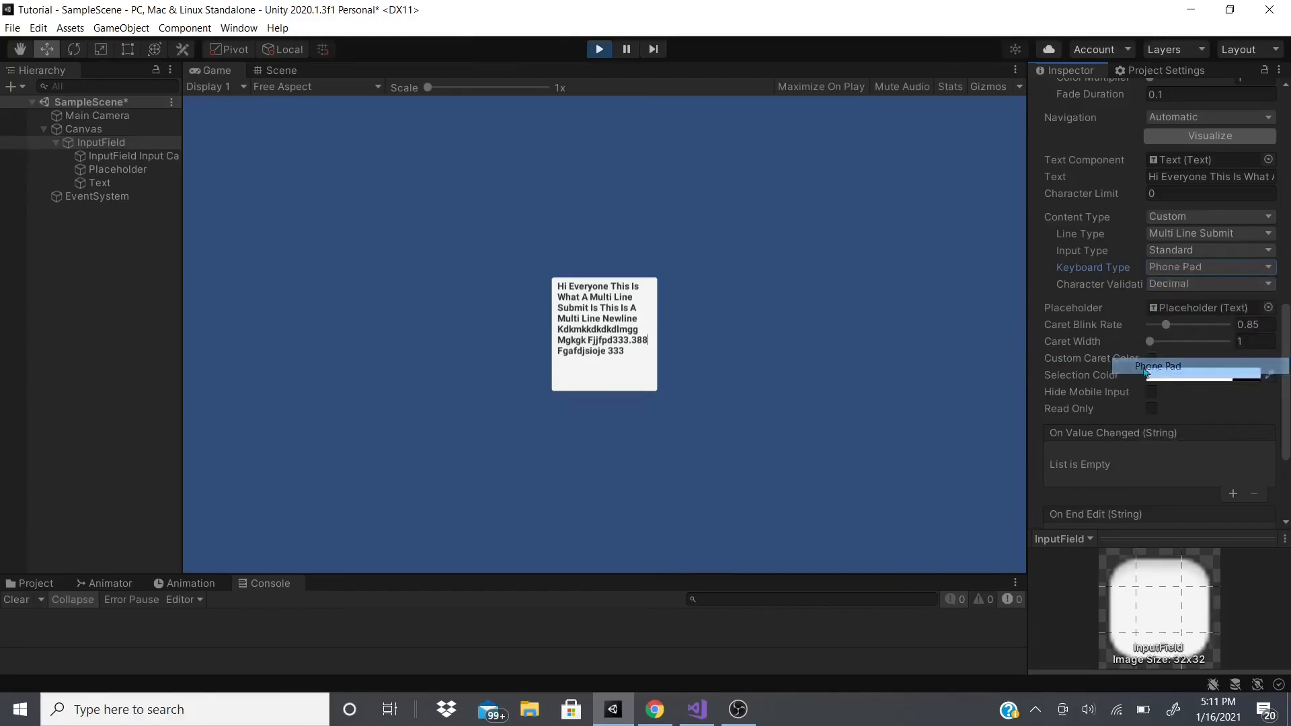
left_click(627, 346)
key("BackSpace")
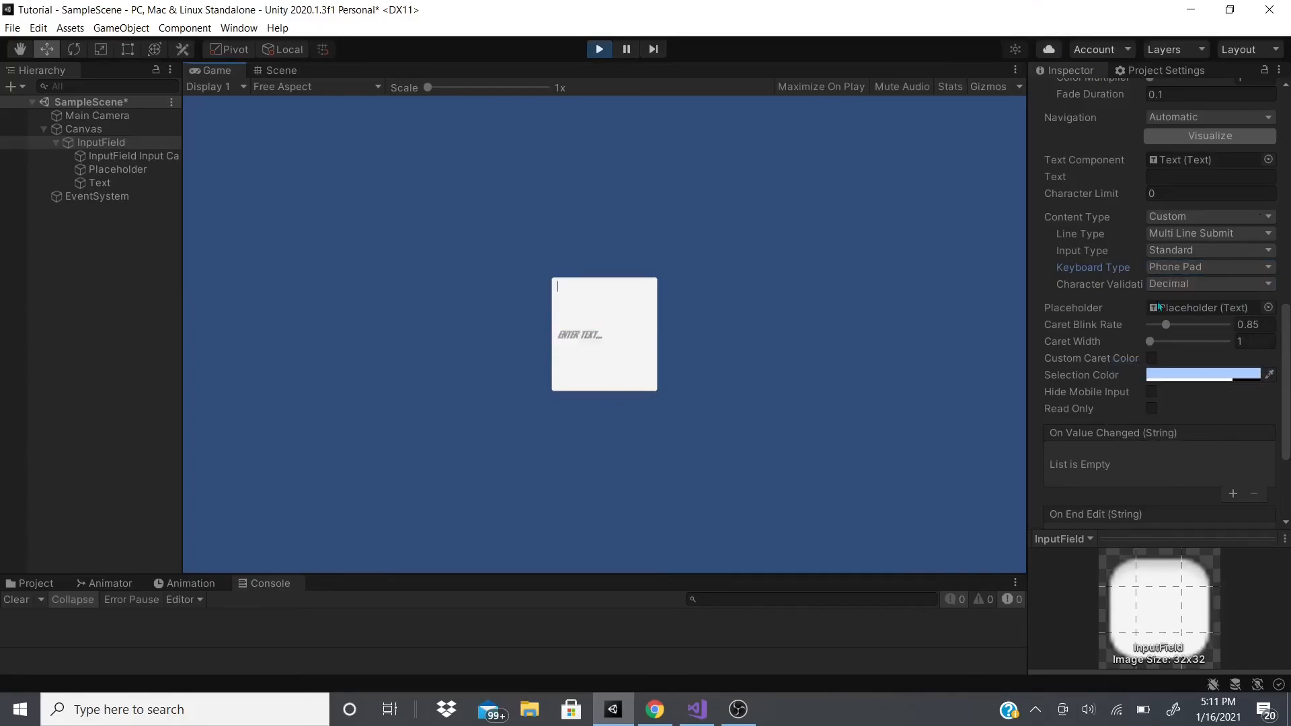
Set the keyboard type to Social and the character validation to Alphanumeric, and enter "vgdmkijmvoia" in the running field
left_click(1165, 253)
left_click(1095, 273)
left_click(1174, 268)
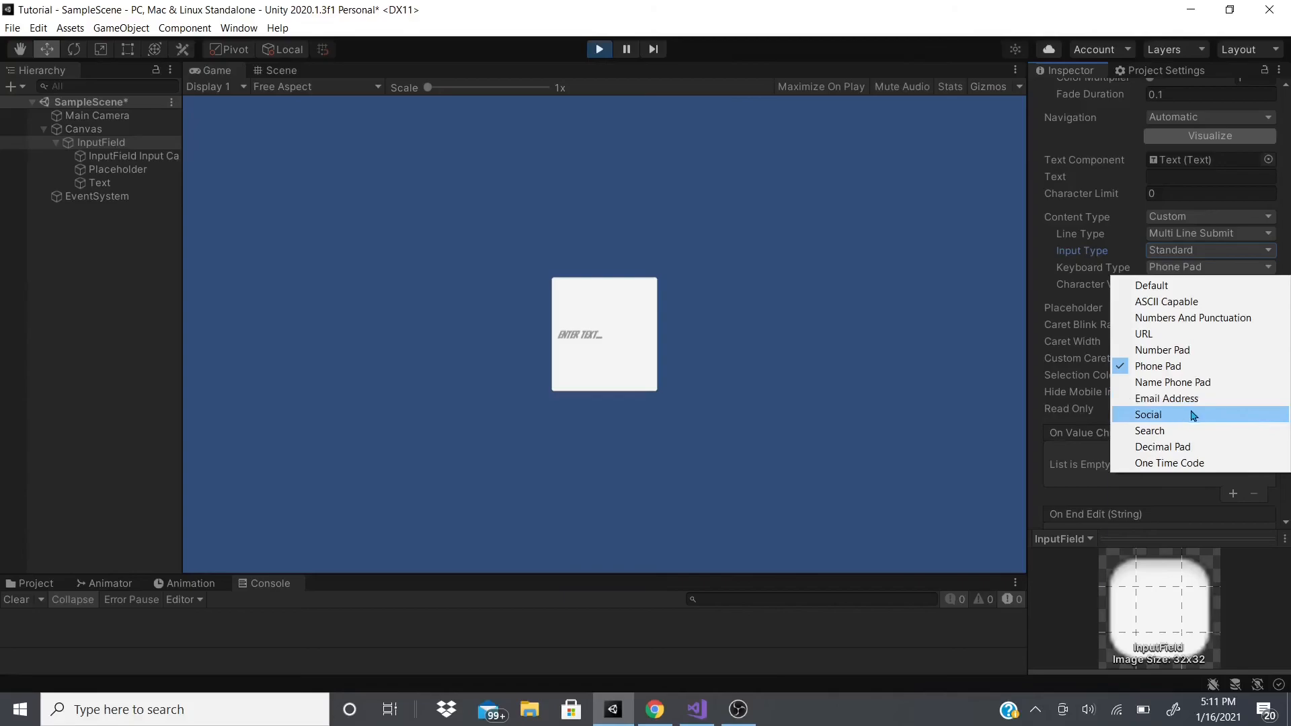
left_click(1157, 421)
left_click(613, 50)
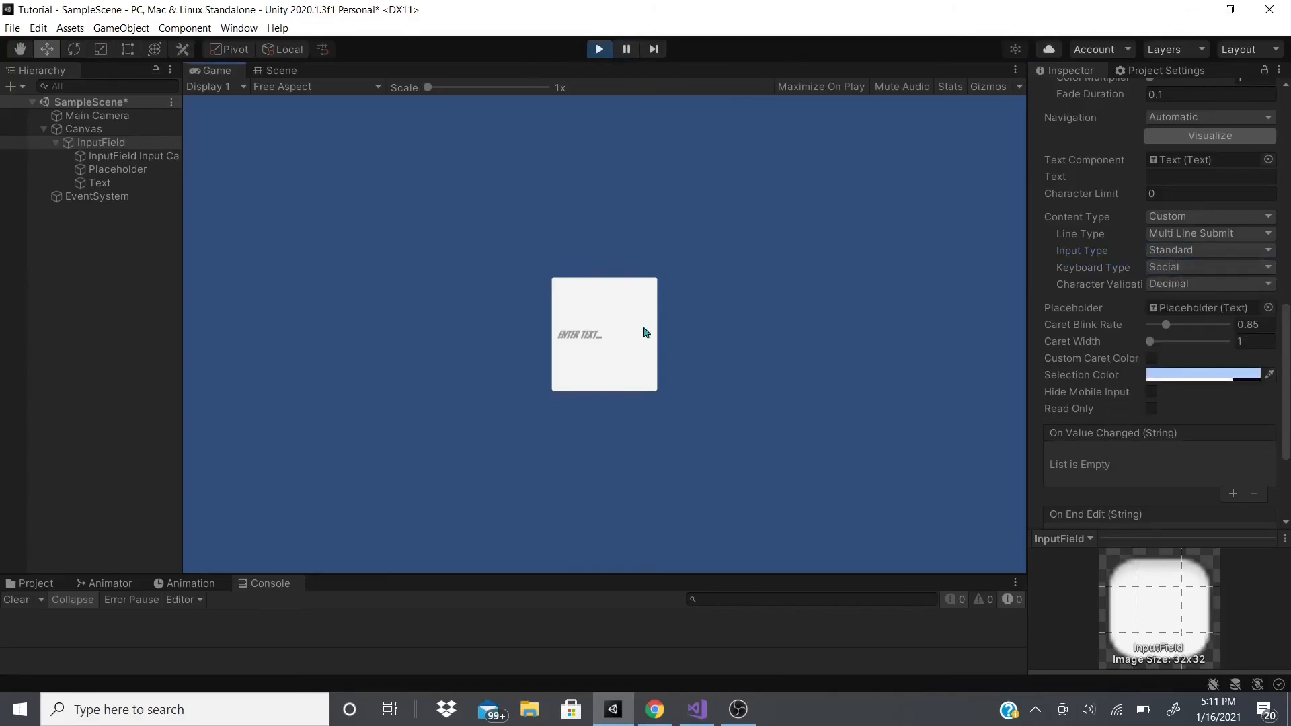
left_click(620, 315)
type("vgdmkijmvoia")
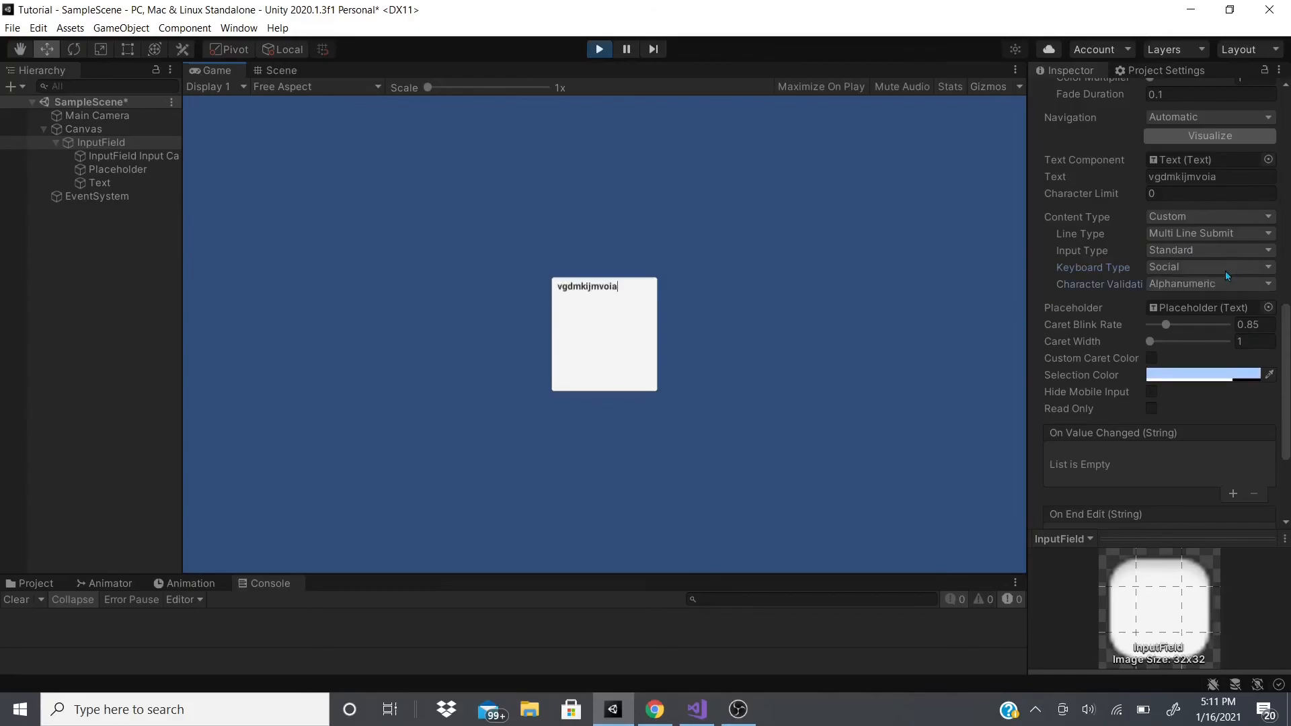
Switch the InputField's keyboard type to Search and on to Decimal Pad, selecting the running field's text in between
left_click(1225, 269)
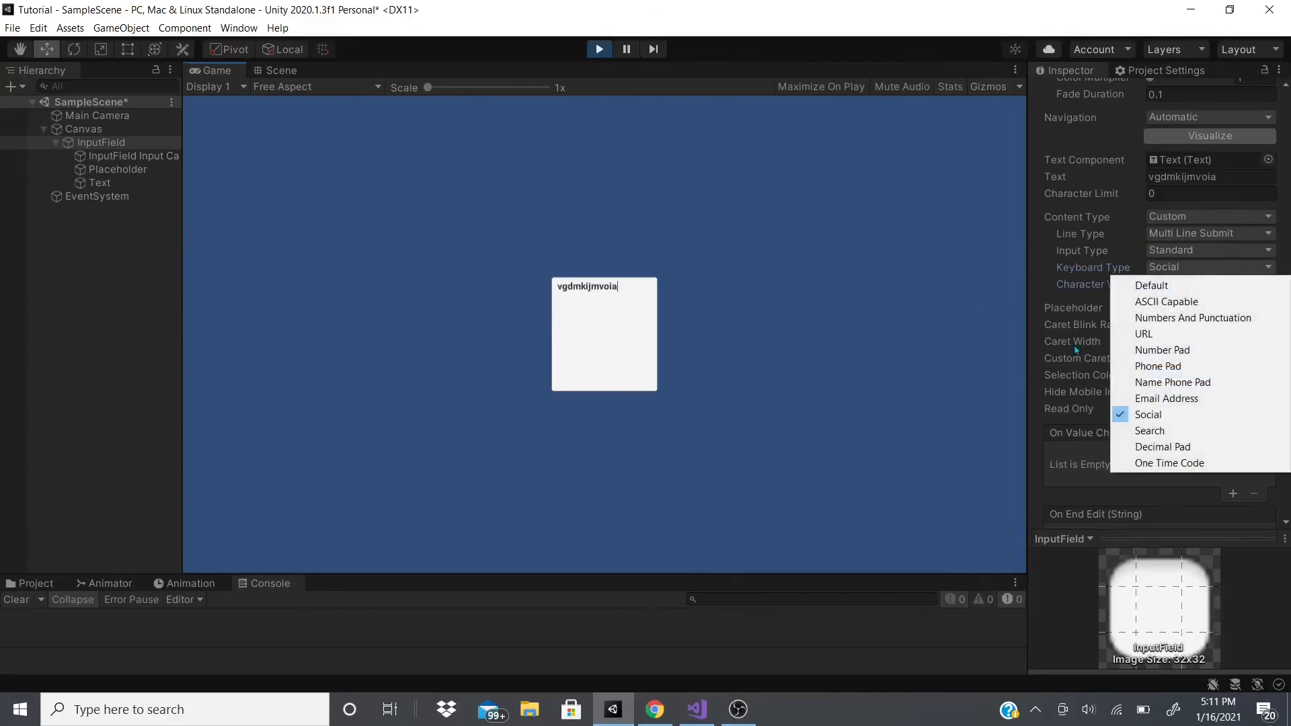
left_click(1165, 434)
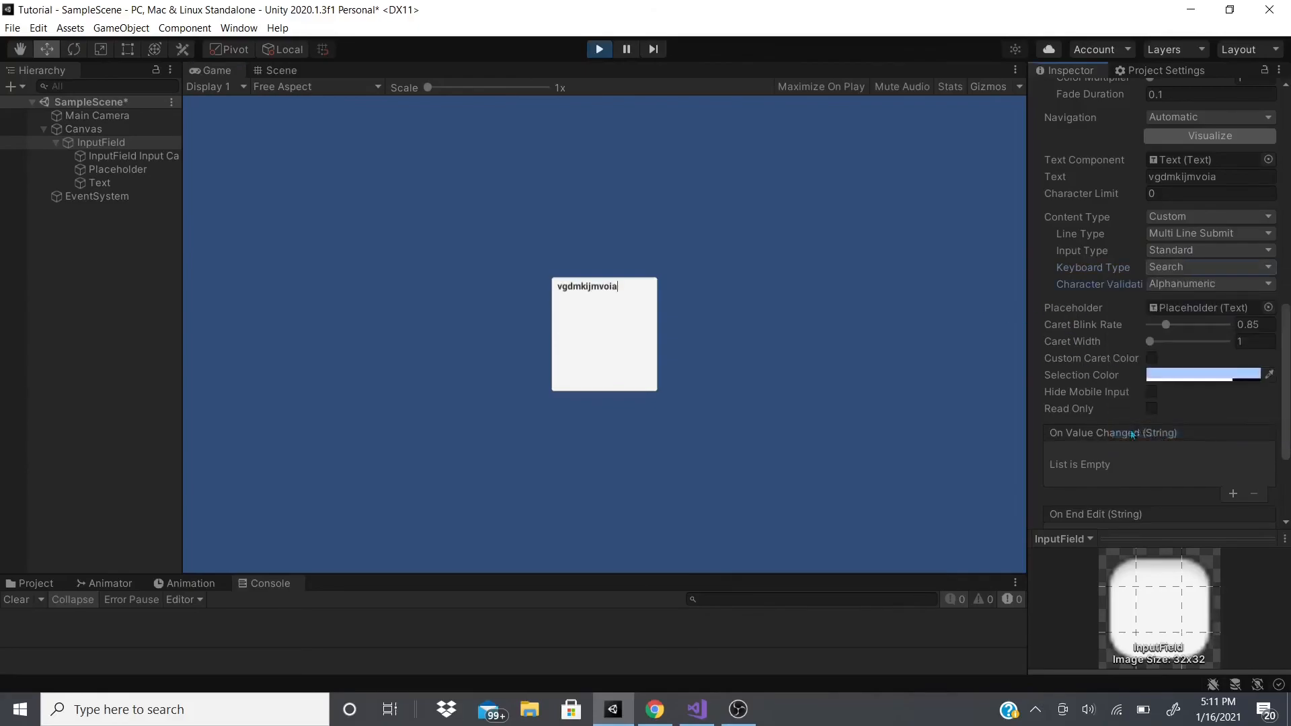
left_click(544, 294)
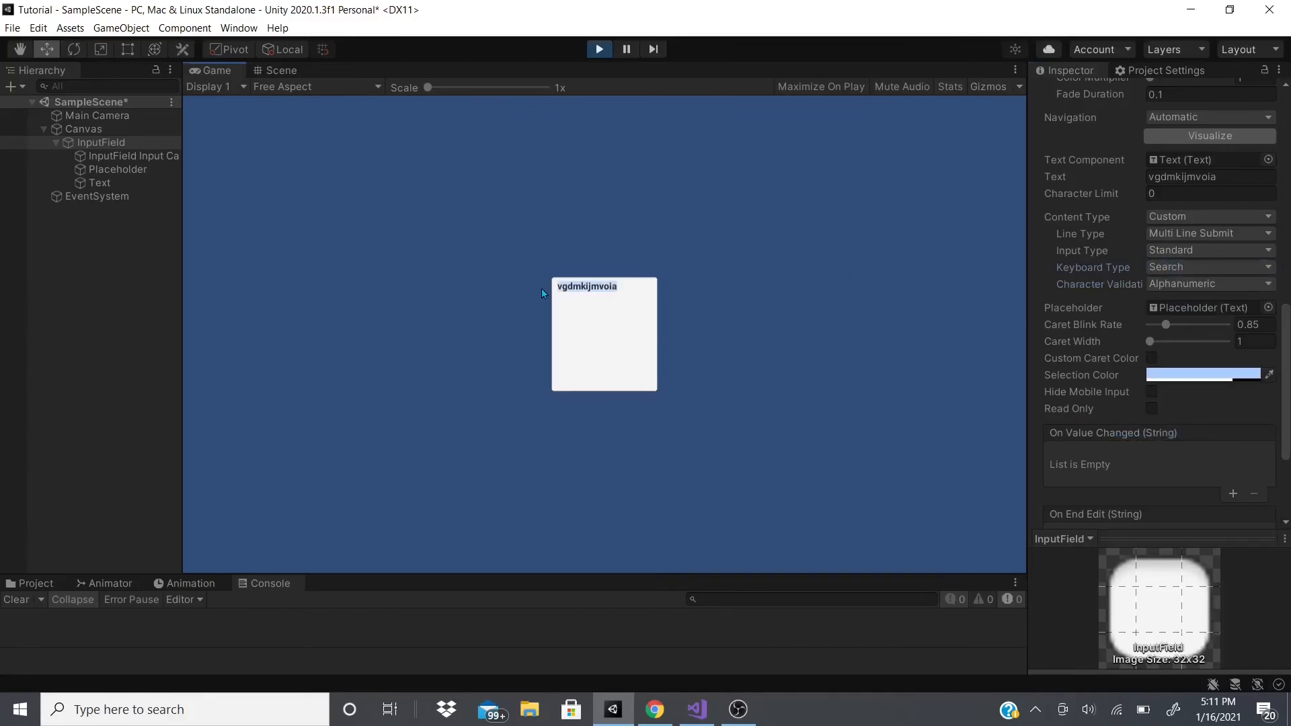
left_click(1177, 268)
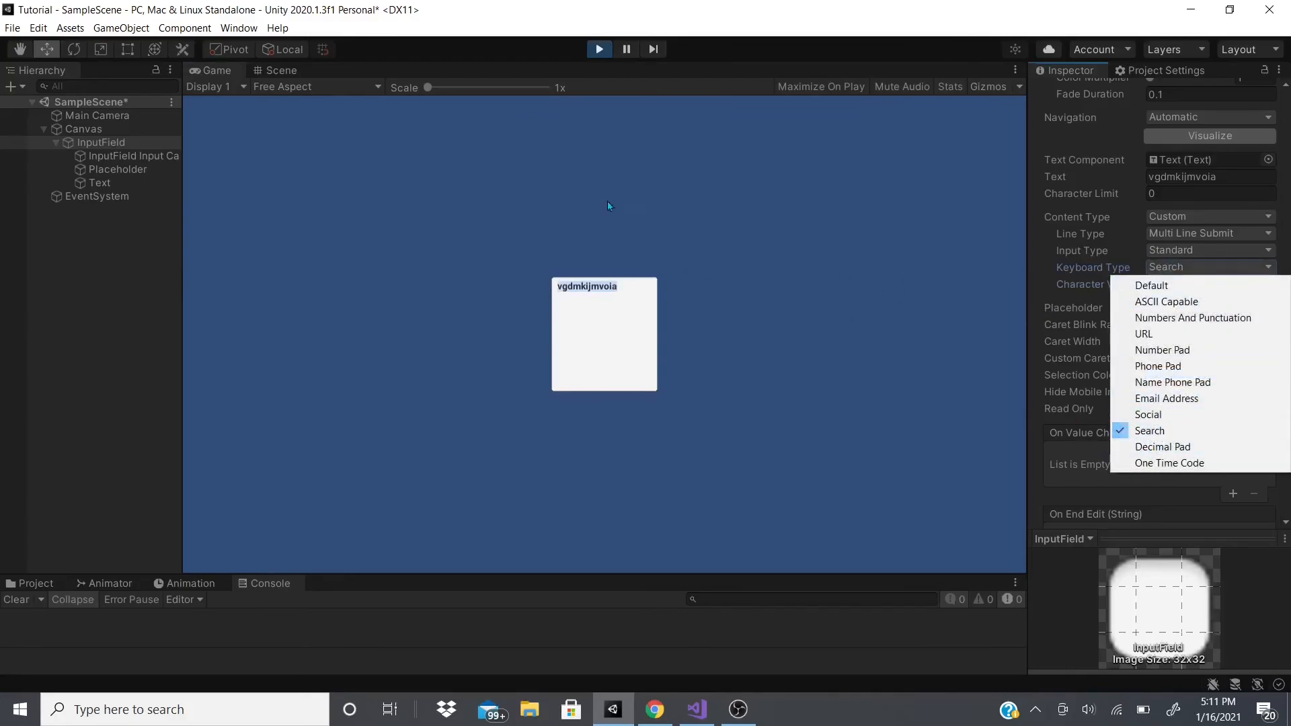
left_click(1204, 449)
Set the keyboard type to One Time Code and replace the running field's text with "fkodsfo993"
left_click(1204, 267)
left_click(1143, 462)
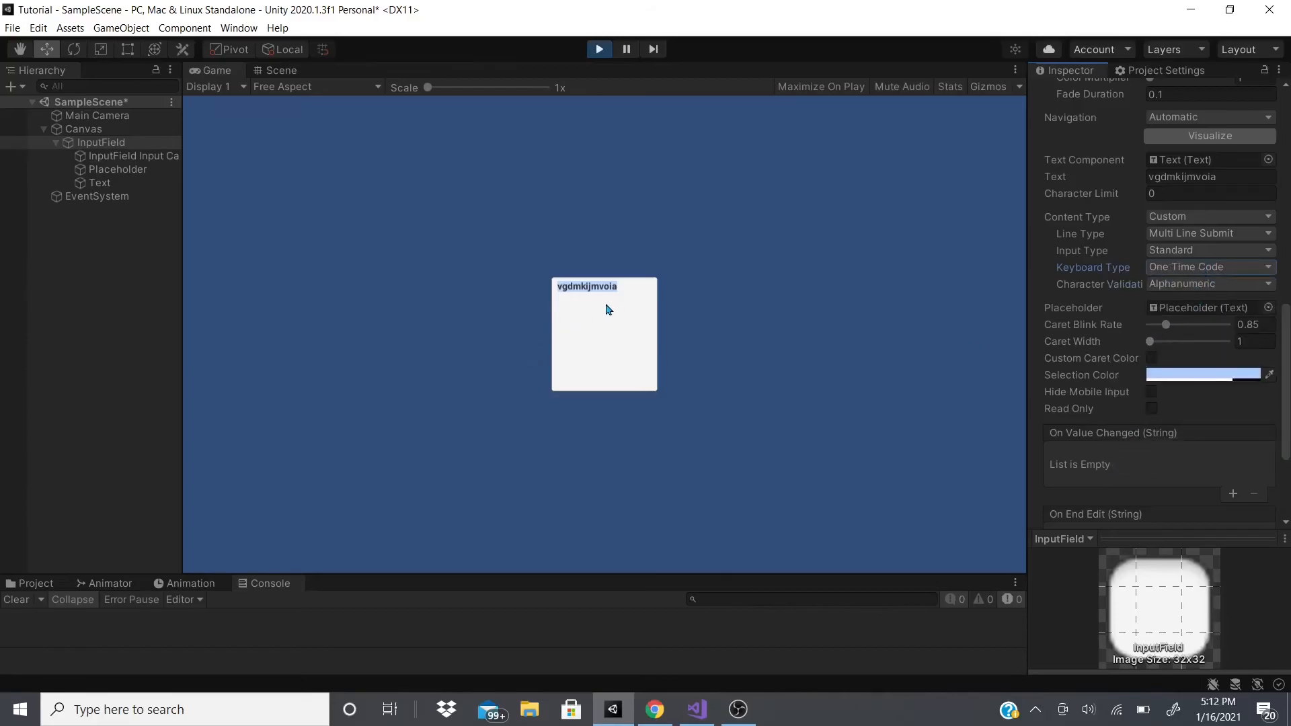
left_click(626, 48)
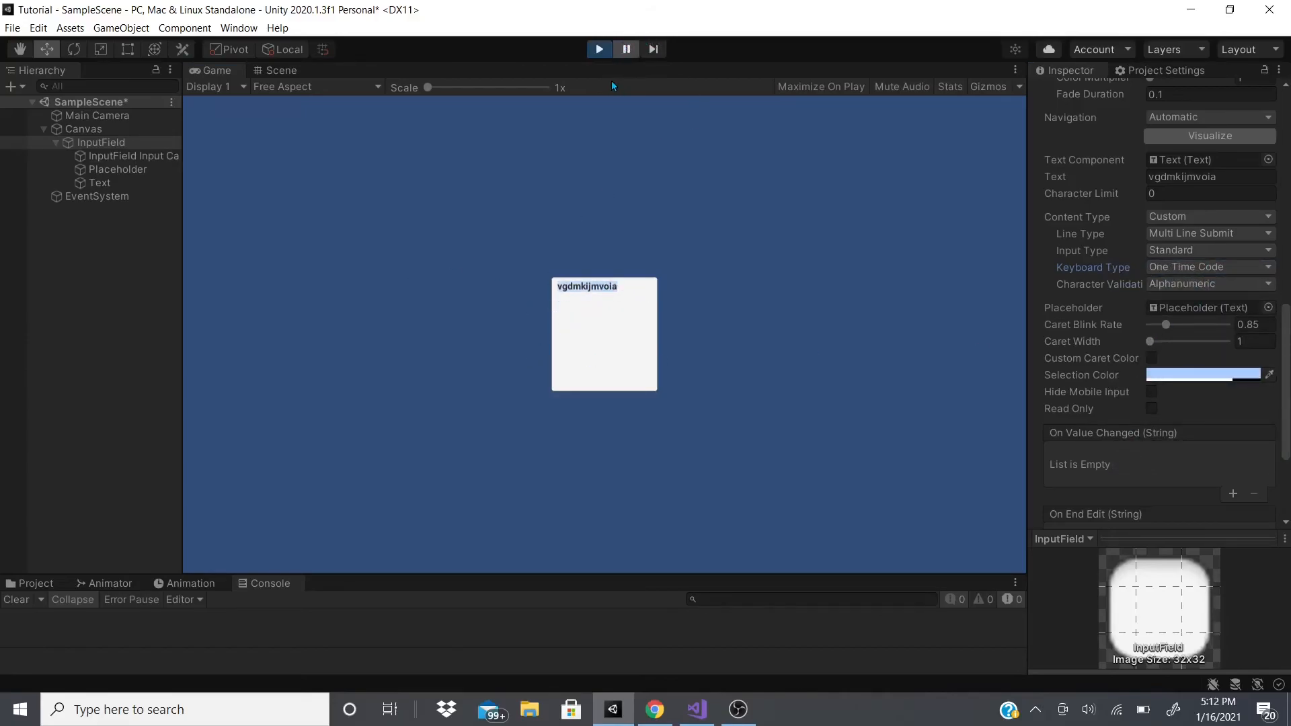
left_click(626, 48)
type("fkodsfo993")
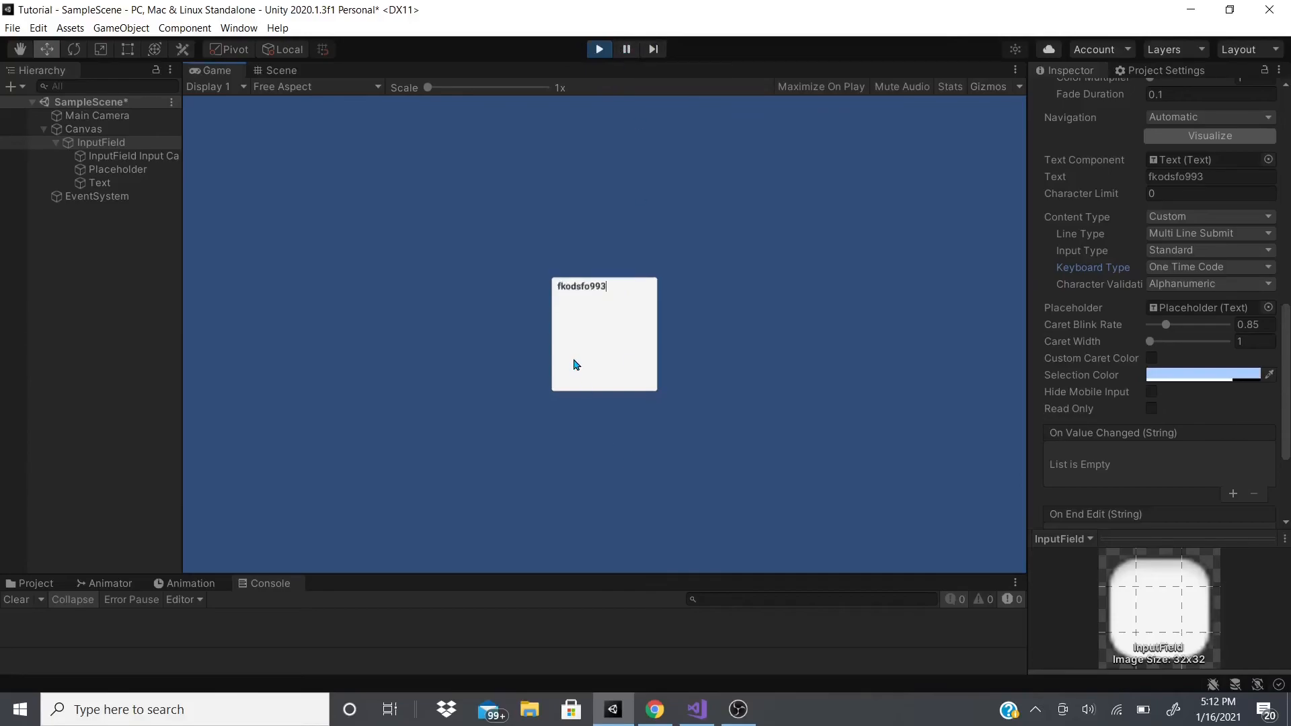
Switch to the Unity Manual's Input Field page in Chrome and examine the content type, line type and event descriptions
left_click(655, 709)
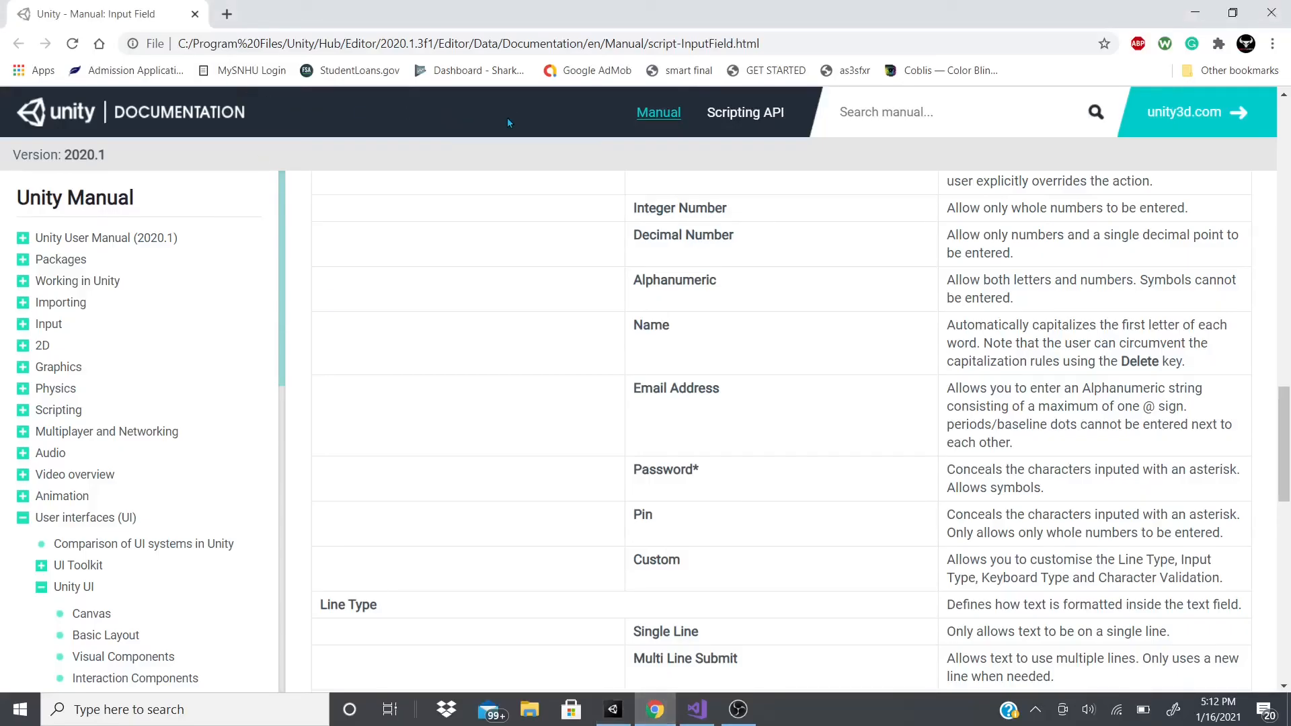
scroll(679, 464, "down", 5)
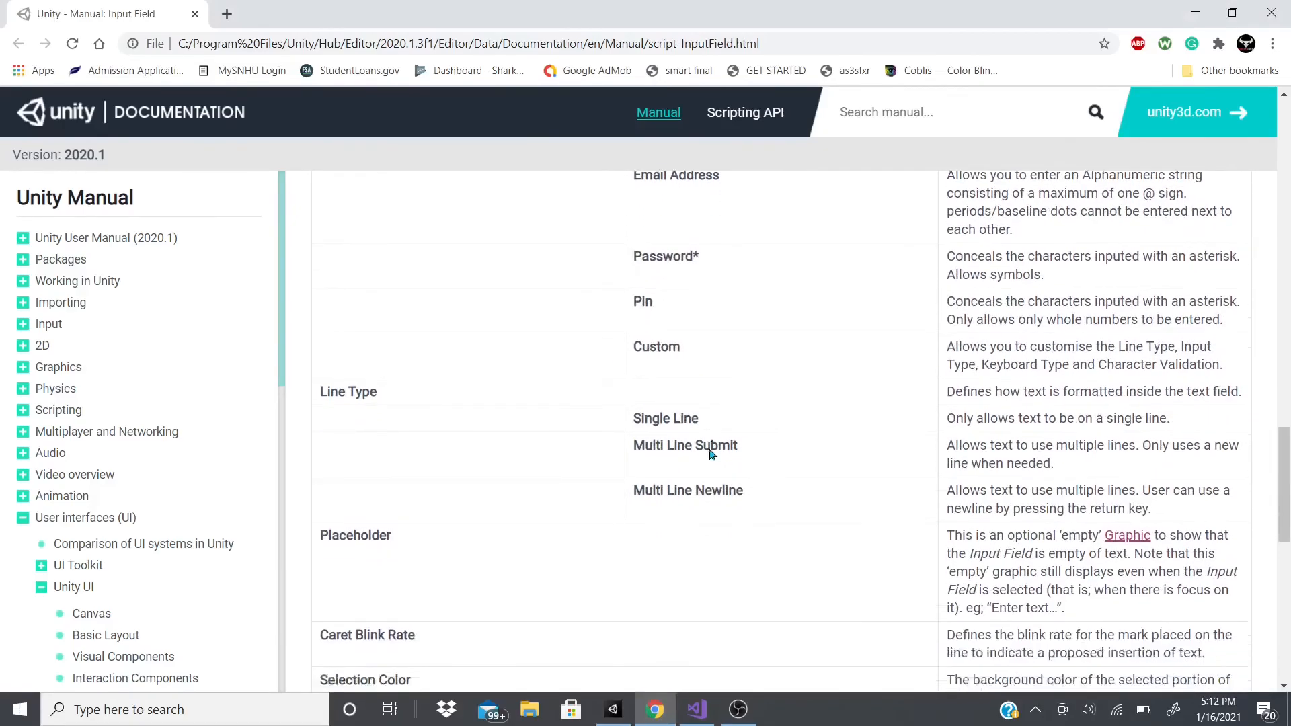
scroll(732, 457, "up", 11)
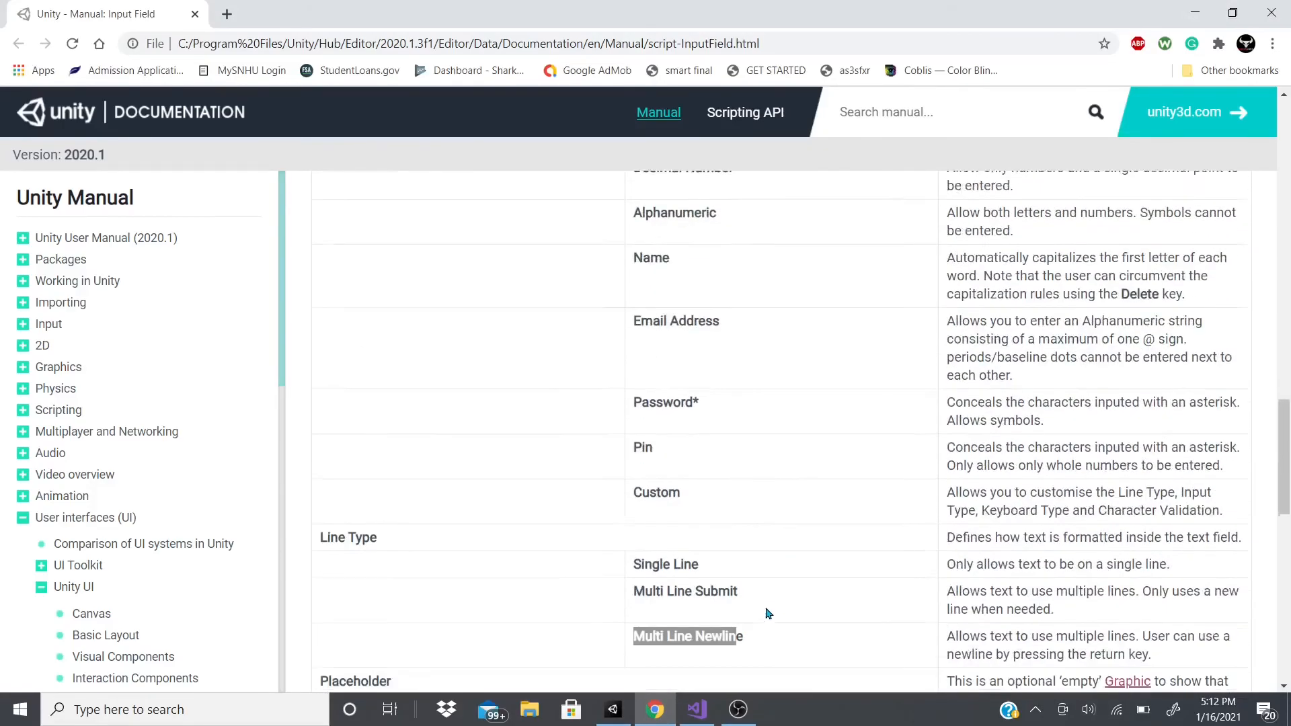
scroll(804, 569, "up", 4)
scroll(804, 570, "down", 19)
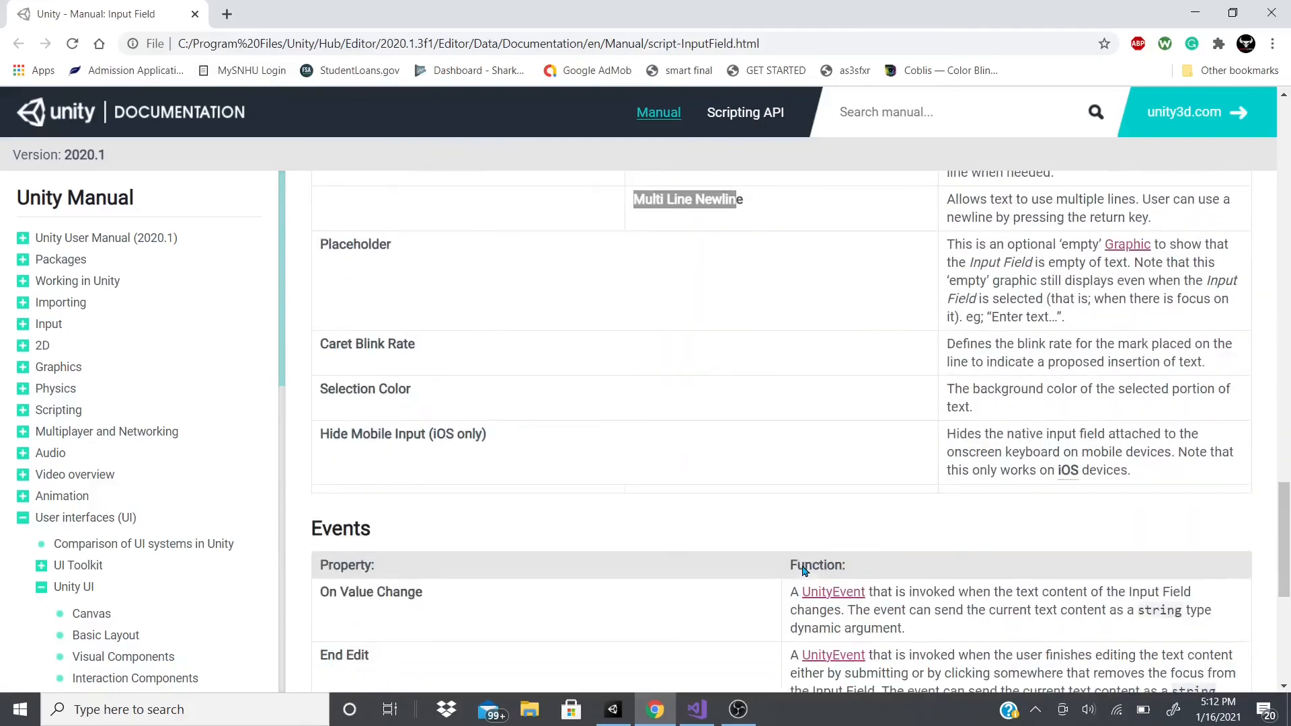
scroll(804, 571, "down", 3)
scroll(693, 533, "up", 8)
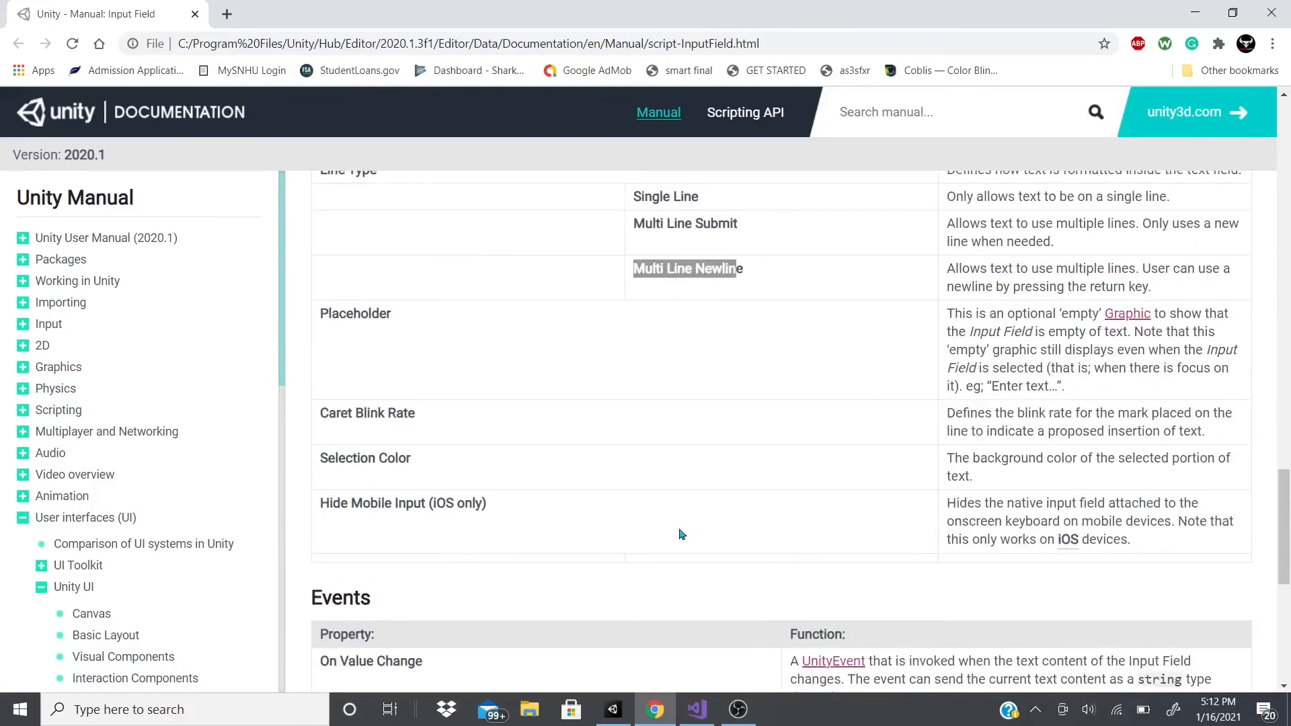
Read the manual's description of Hide Mobile Input (iOS only) and return to the Unity editor
left_click_drag(392, 516, 669, 546)
scroll(770, 545, "up", 3)
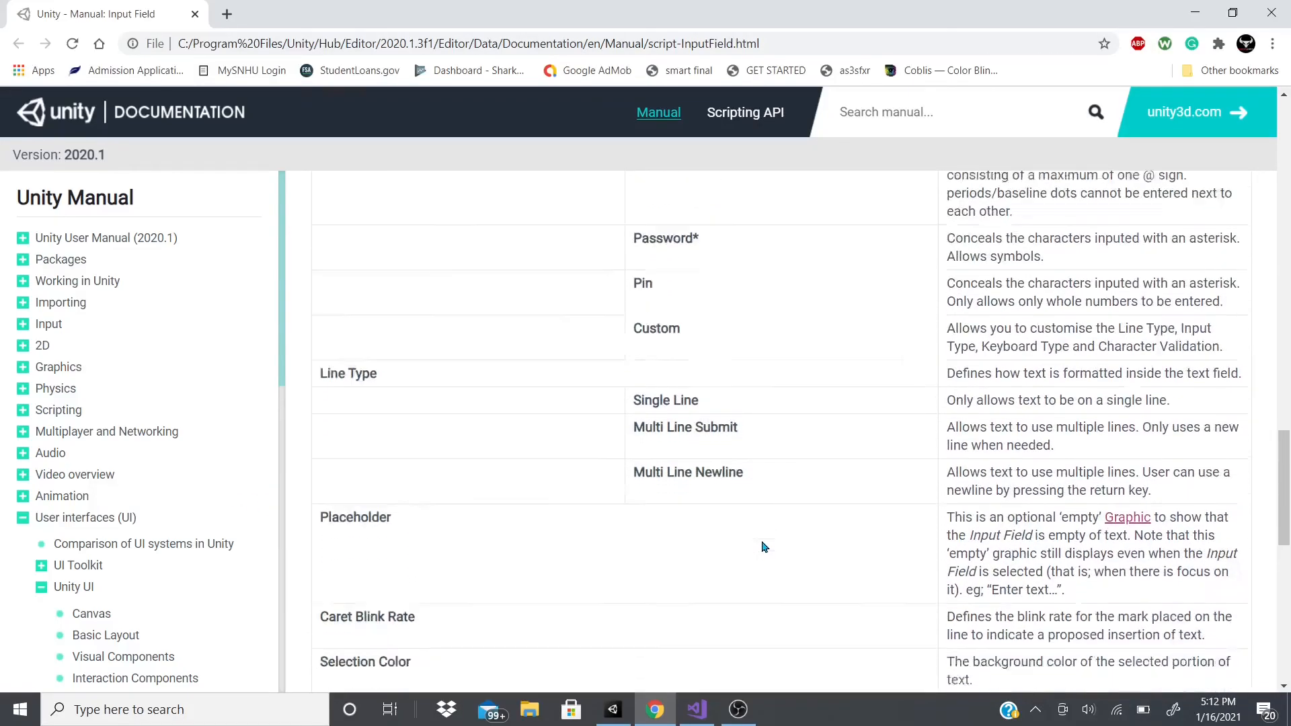
scroll(696, 681, "down", 3)
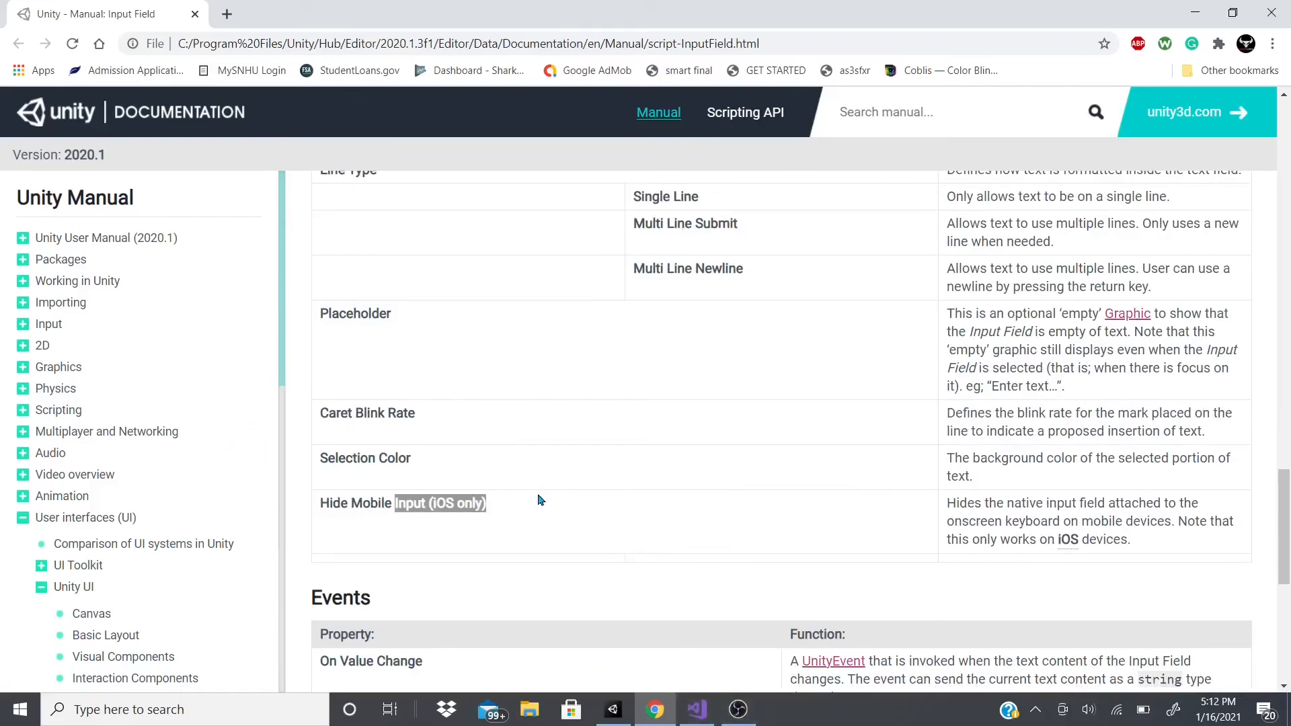
left_click(517, 412)
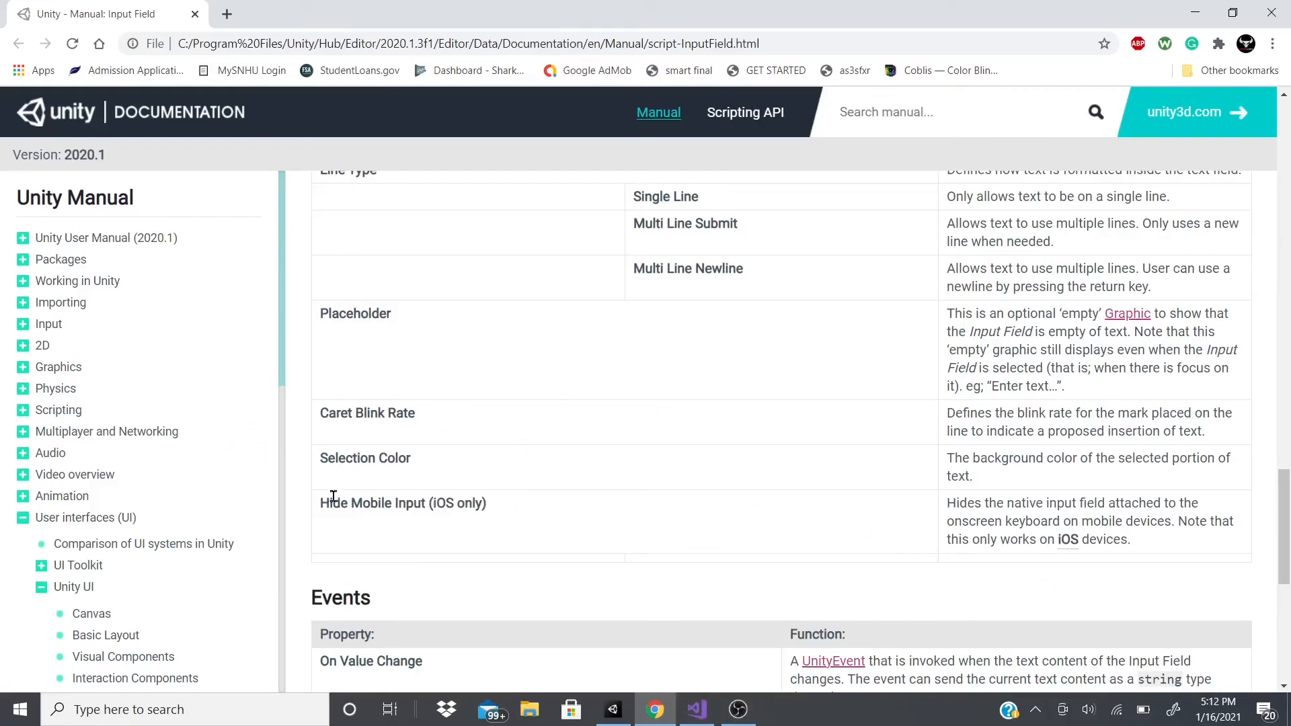
left_click_drag(321, 505, 487, 506)
left_click(451, 520)
left_click_drag(962, 523, 1124, 510)
left_click(1088, 515)
left_click(612, 710)
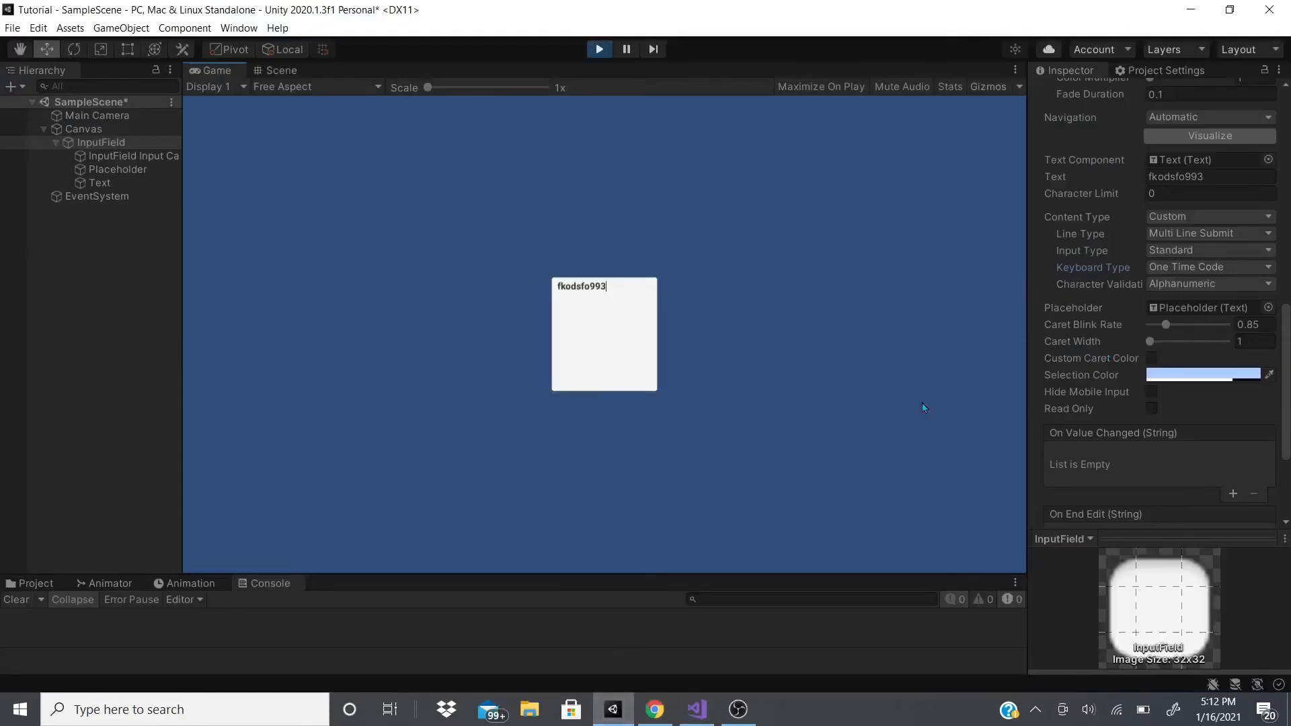
Locate the InputField's assigned placeholder object in the hierarchy and clear the running field's text
left_click(1061, 392)
left_click(1152, 393)
left_click(1190, 310)
left_click(620, 283)
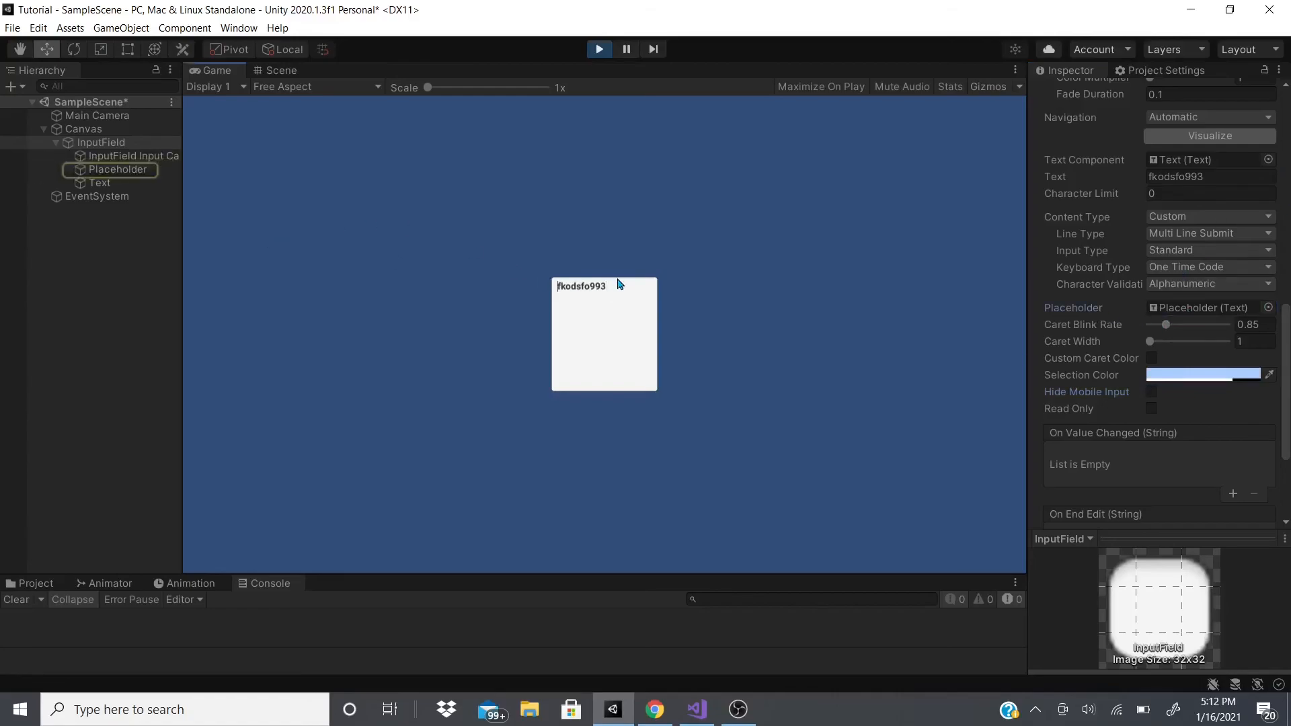
key("ctrl+a")
key("BackSpace")
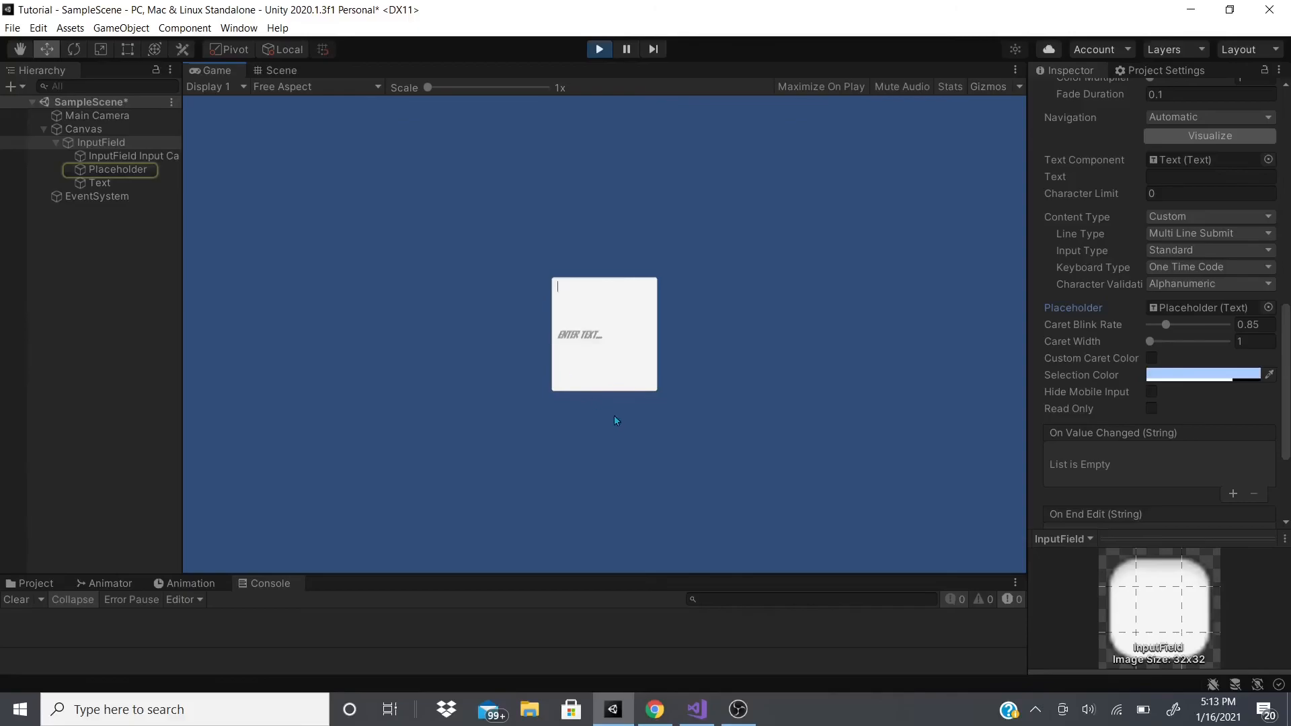
Change the Placeholder object's text to "TYpe SOmething Already"
left_click(80, 154)
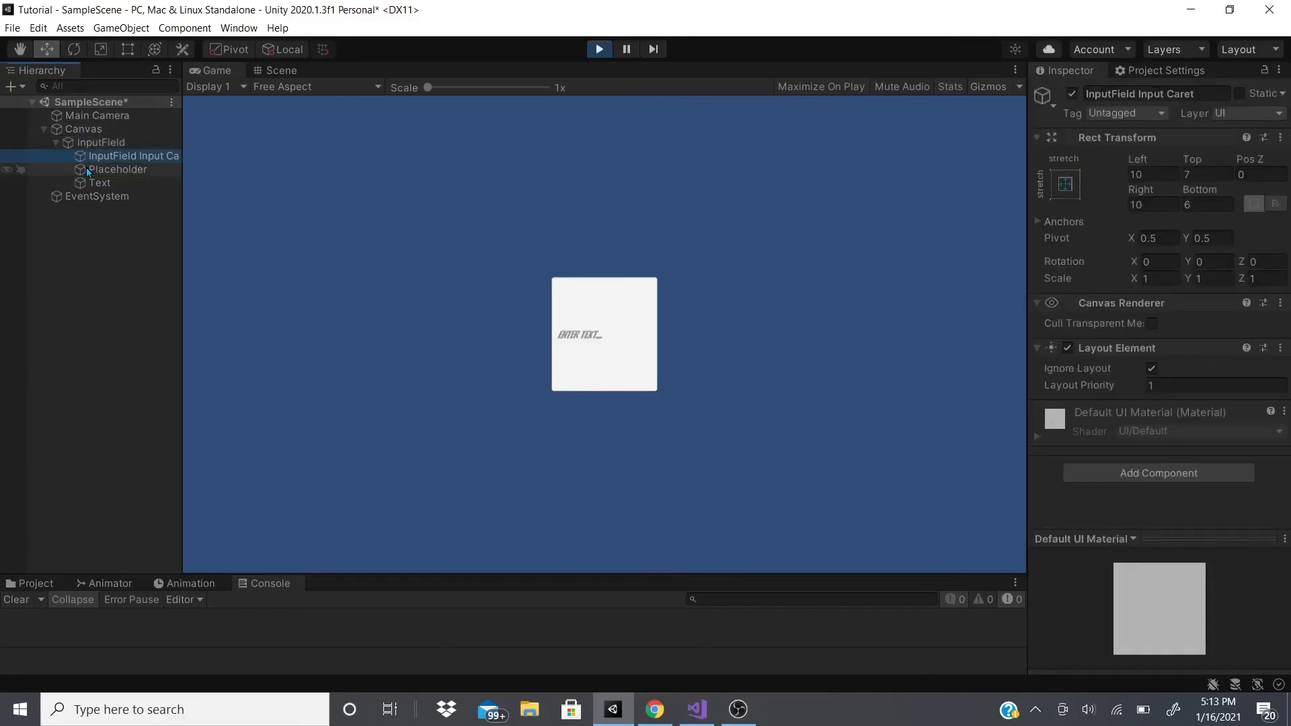
left_click(85, 169)
left_click(1143, 387)
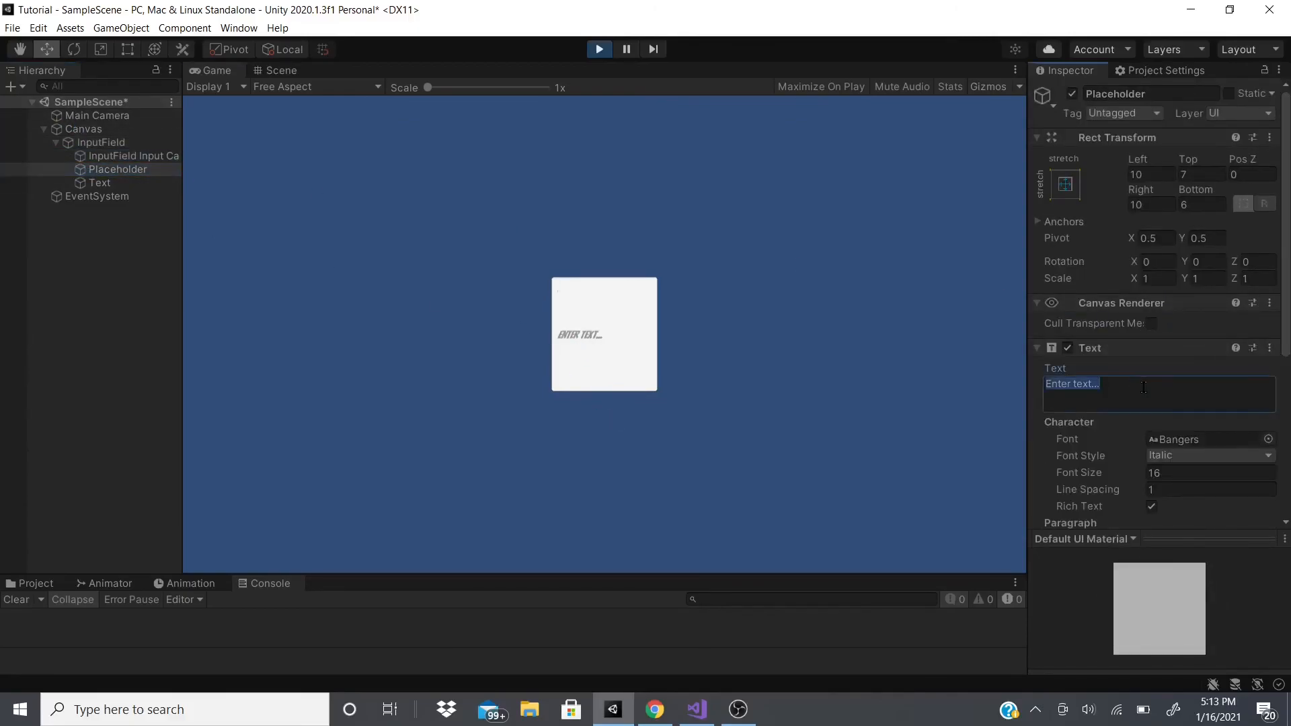
type("TY")
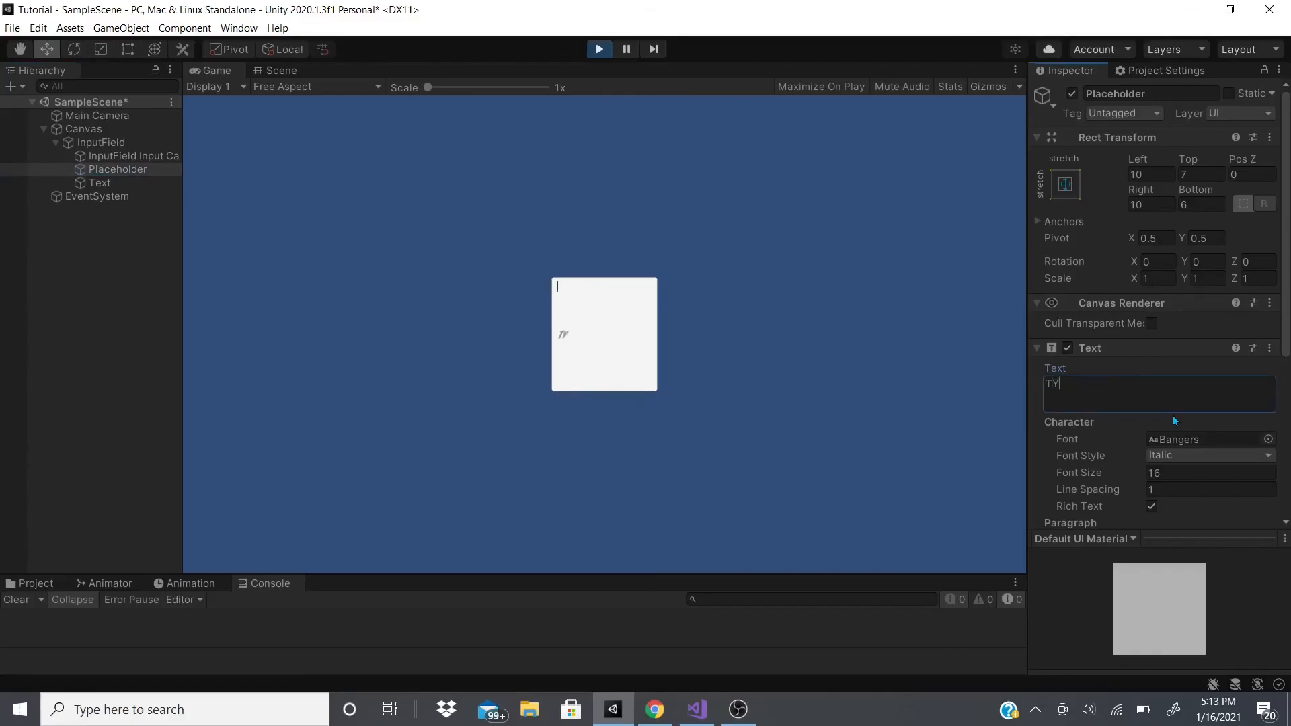
type("pe SOmething Alre")
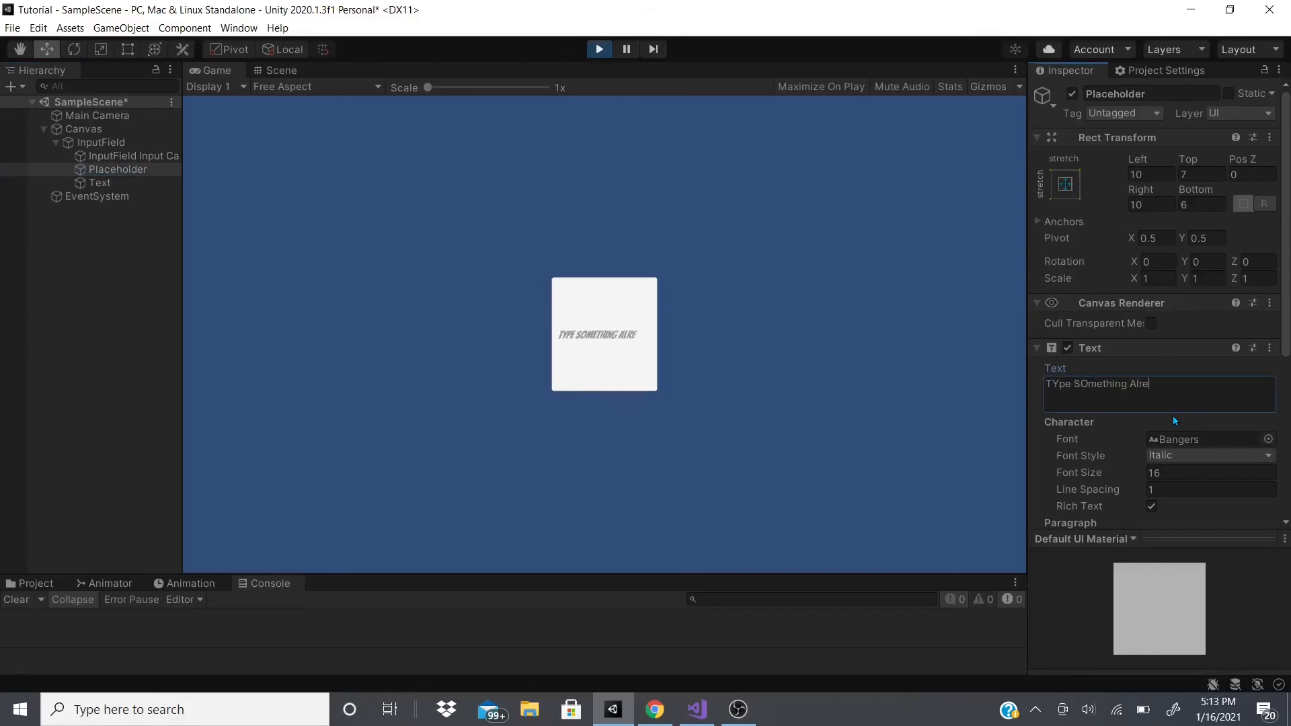
left_click_drag(1092, 469, 1074, 466)
Set the InputField's caret blink rate to 0.45 and its caret width to 5
left_click(104, 144)
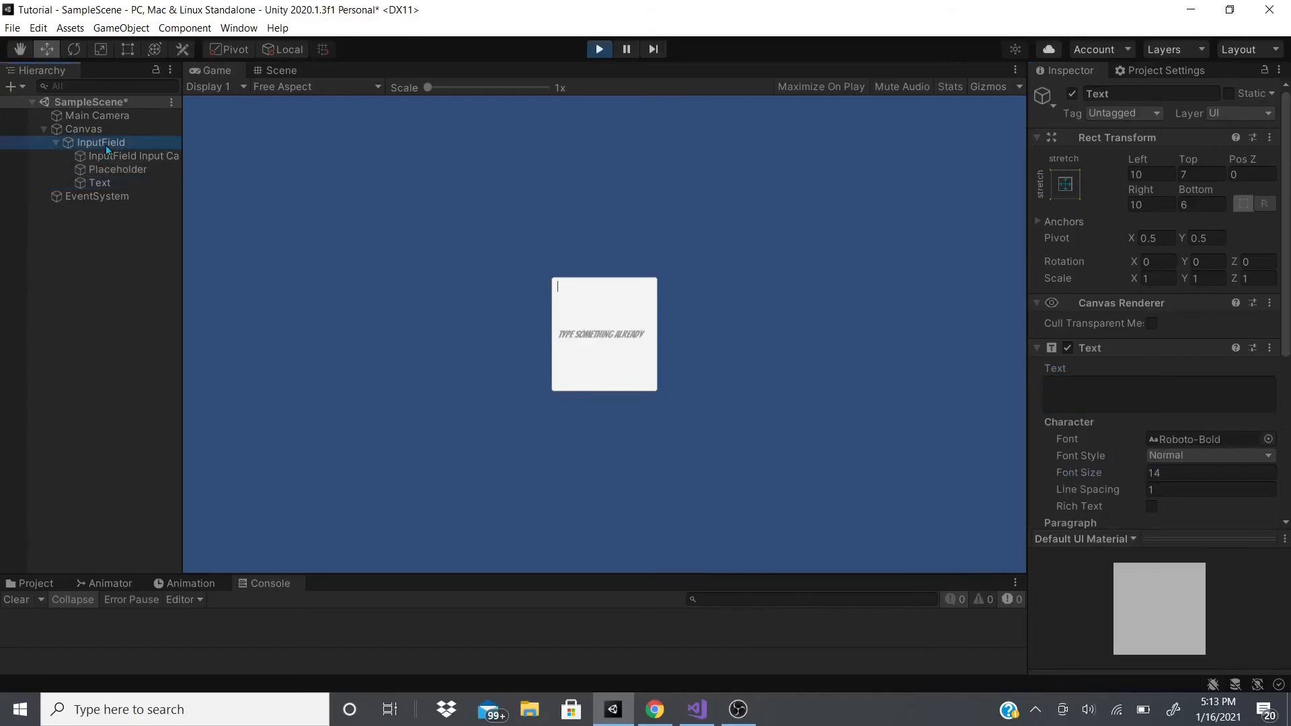
scroll(1176, 401, "down", 15)
scroll(1143, 357, "up", 5)
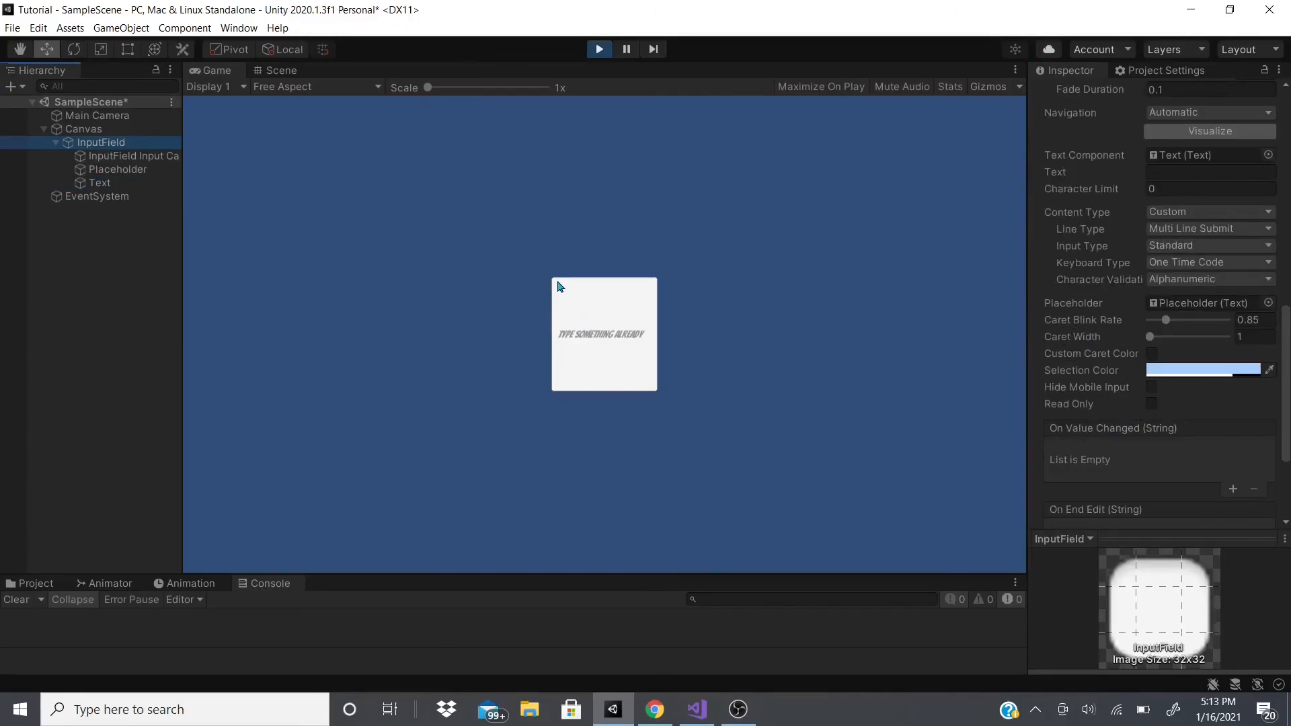
left_click_drag(427, 88, 510, 88)
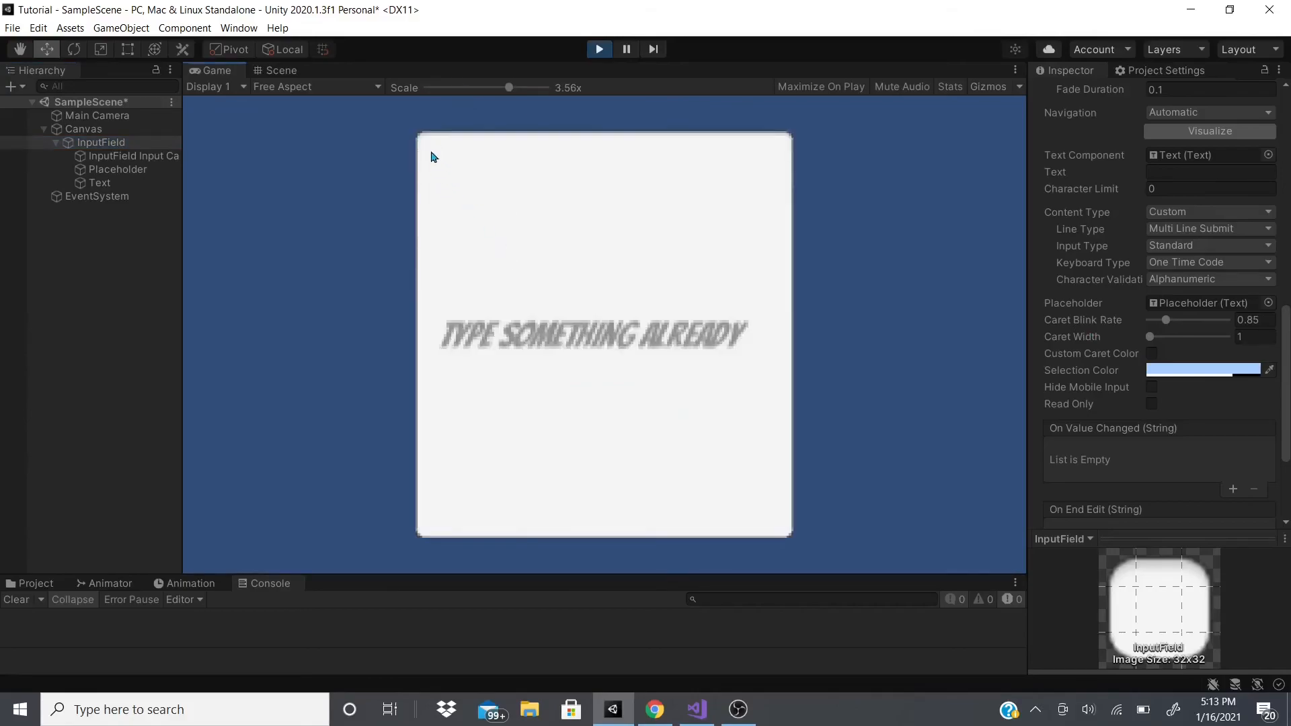
left_click_drag(1166, 322, 1227, 337)
scroll(646, 99, "down", 4)
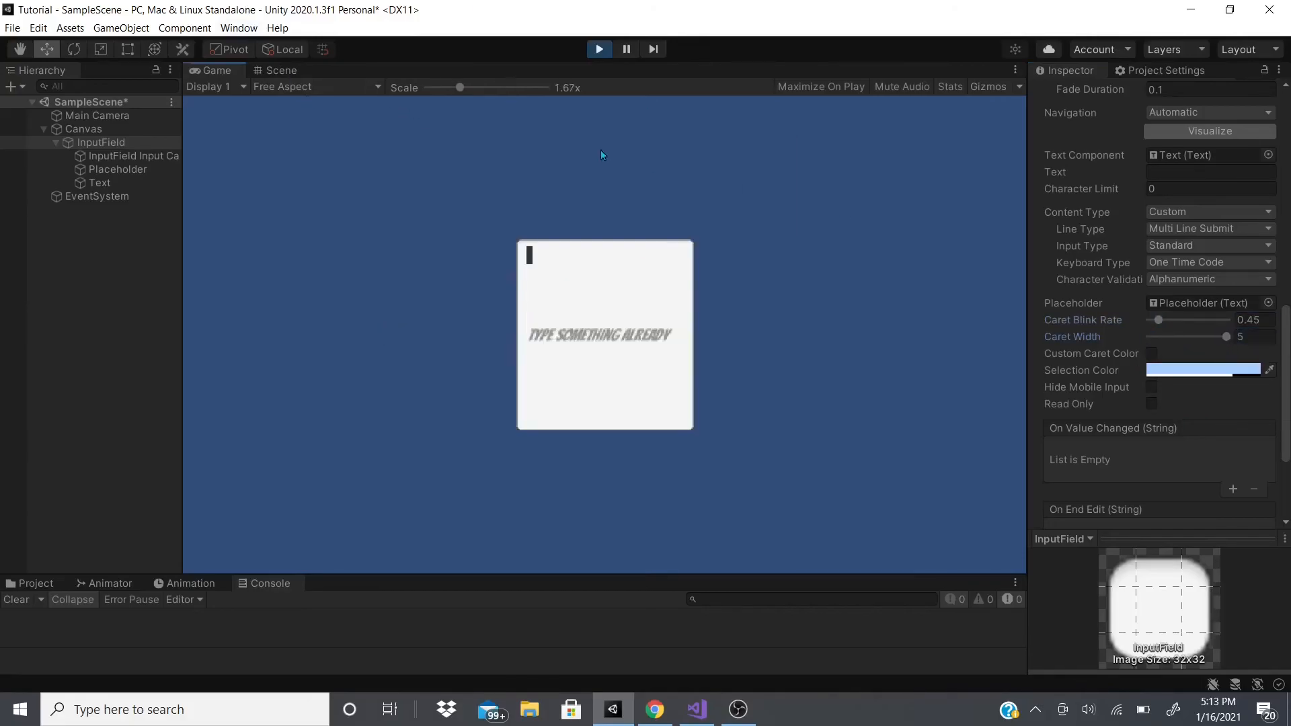
Enable the InputField's custom caret color and set the caret color to bright green (00FF0A)
left_click(1152, 353)
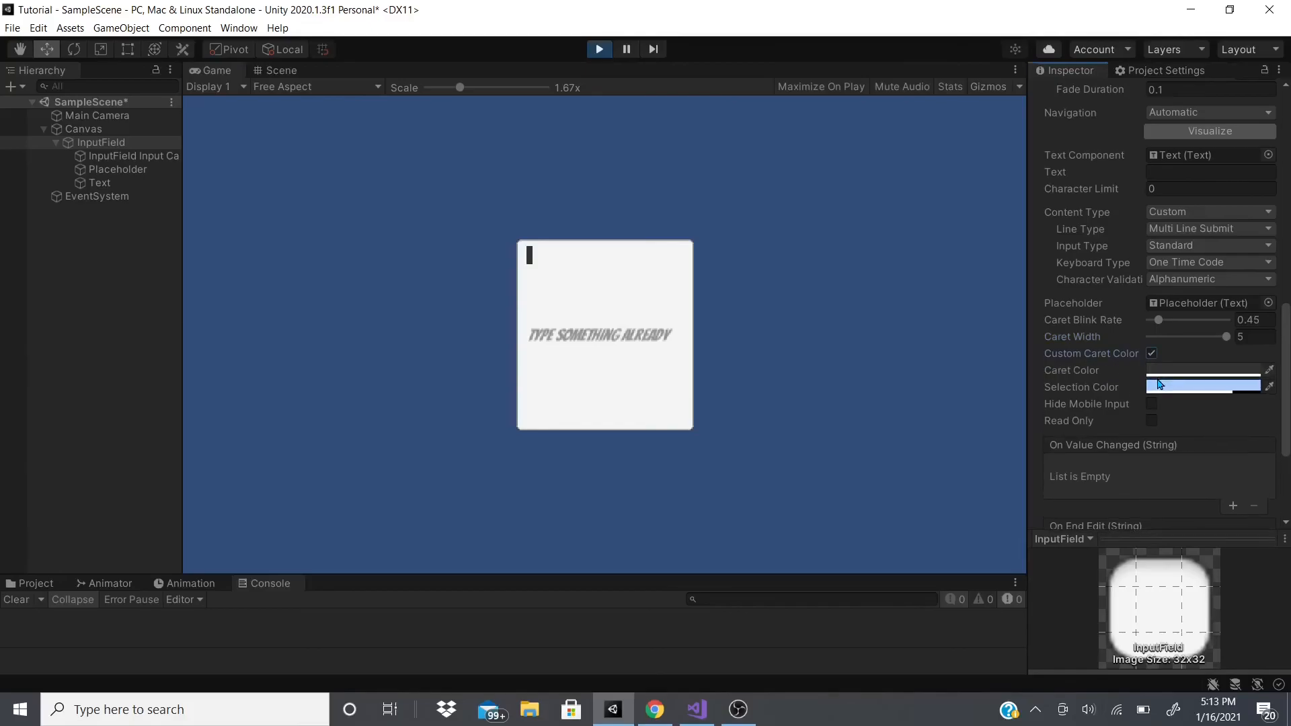
left_click(1244, 370)
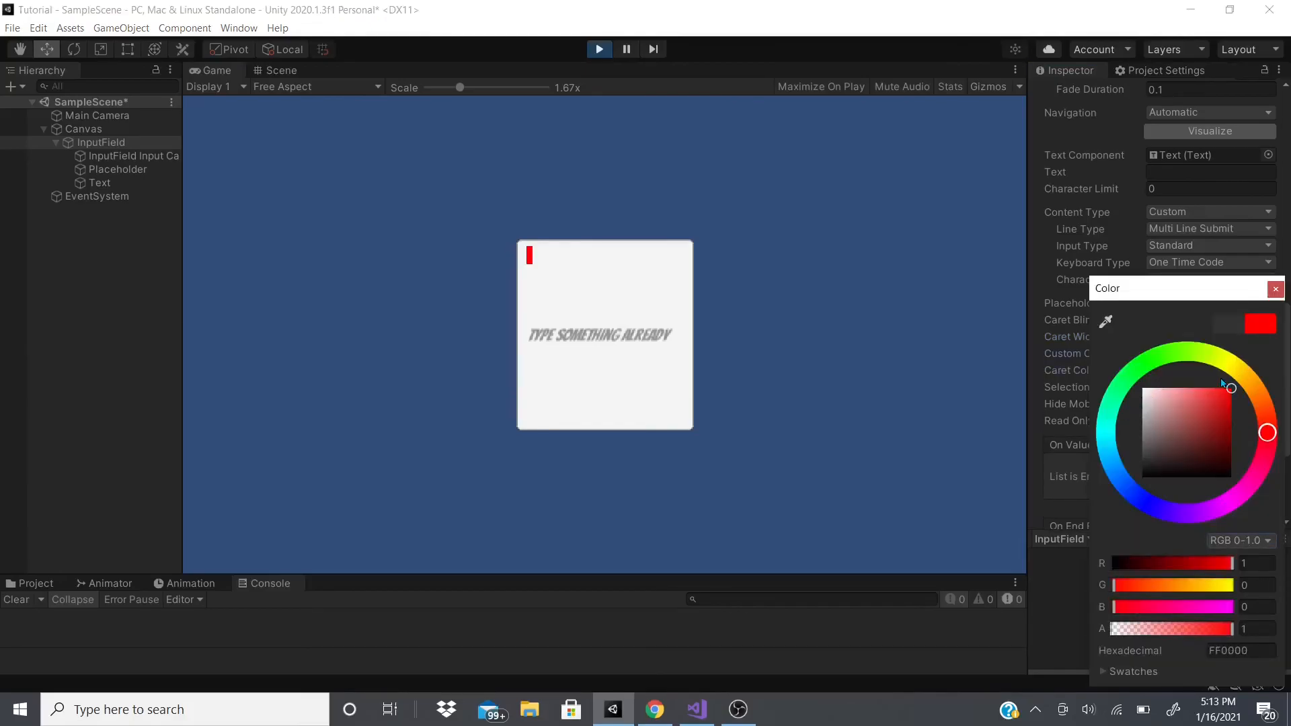
left_click_drag(1209, 361, 1144, 364)
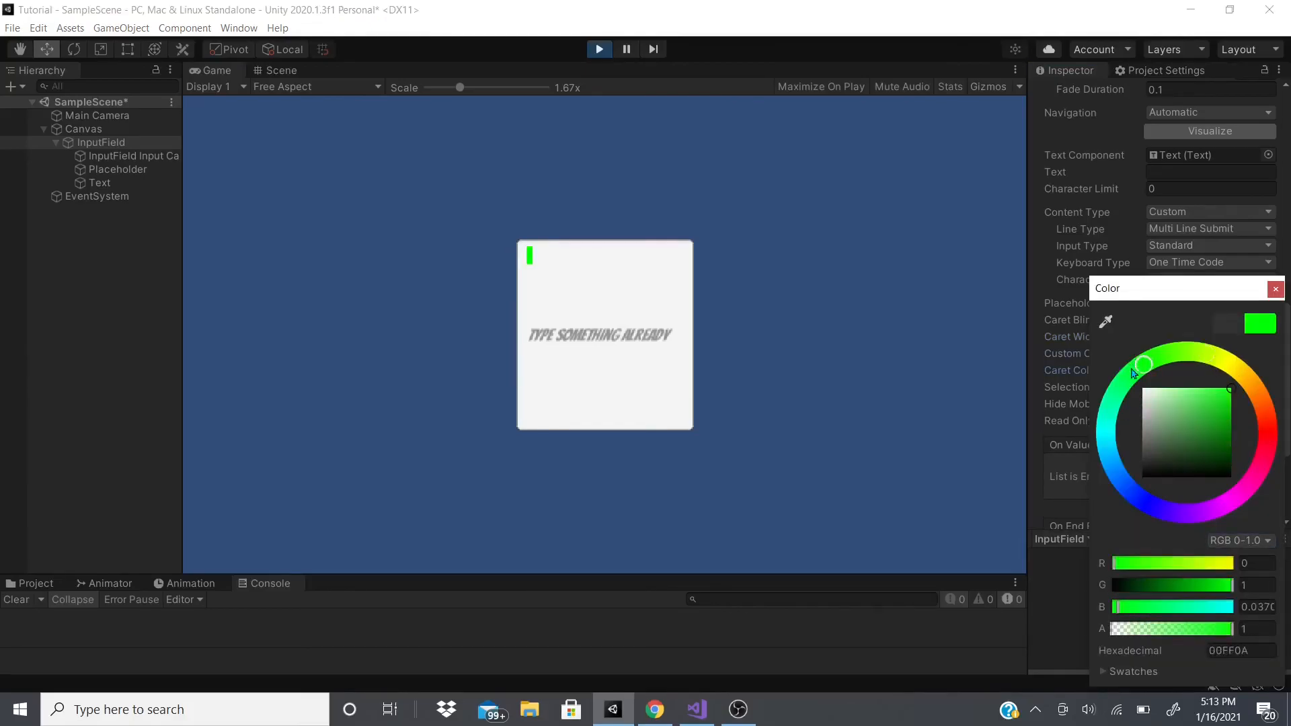
left_click(1275, 289)
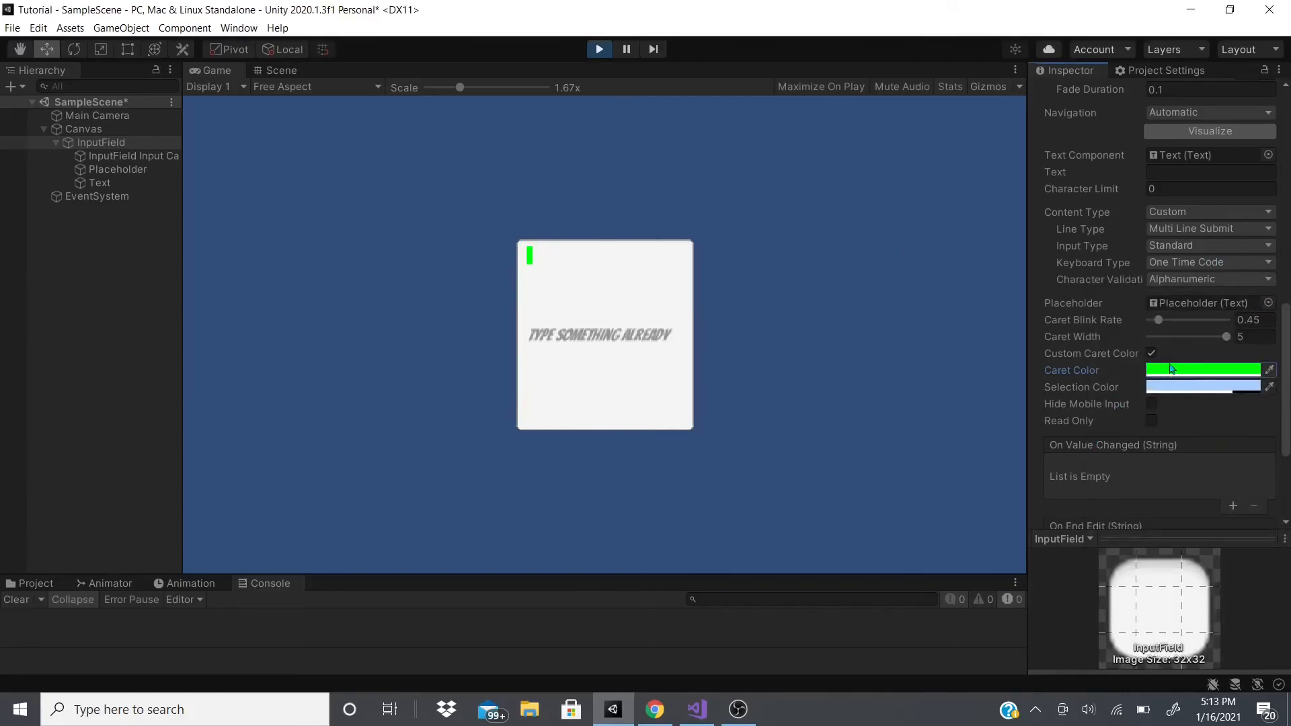
Set the color of the InputField's Image component to red (FF0000)
left_click(88, 156)
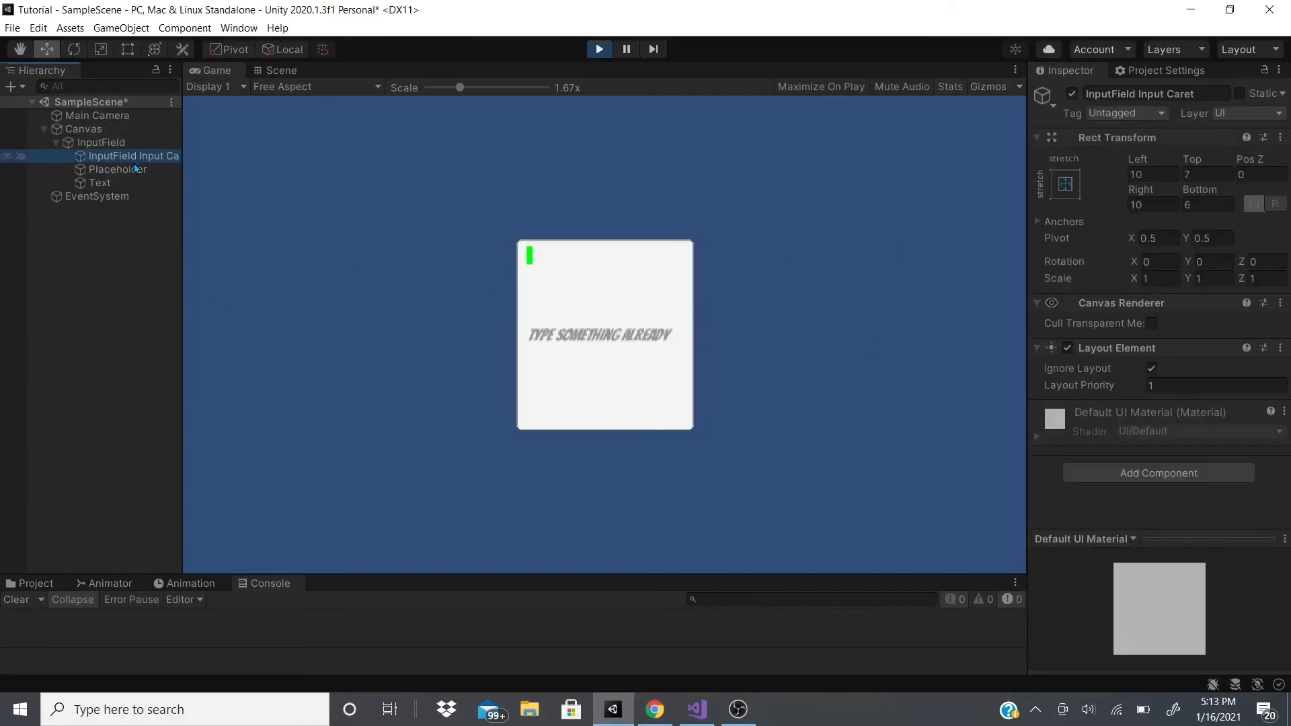
left_click(117, 170)
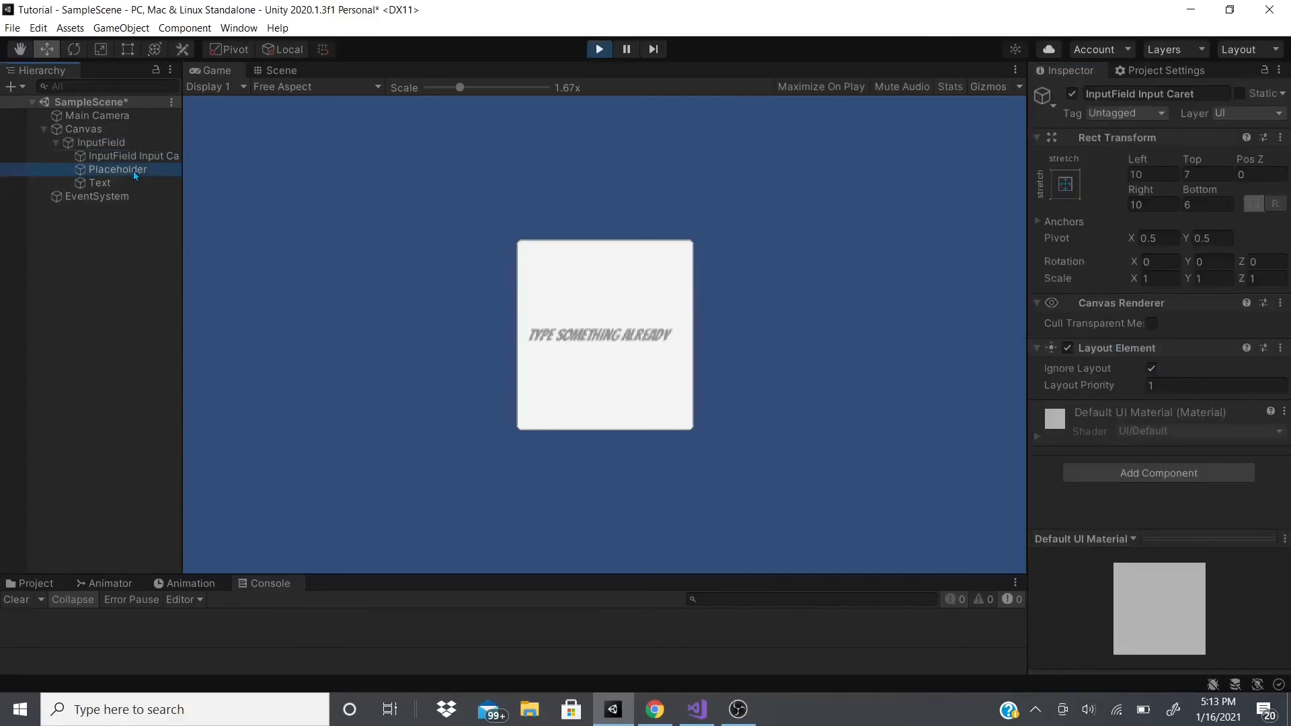
left_click(101, 143)
left_click(1177, 387)
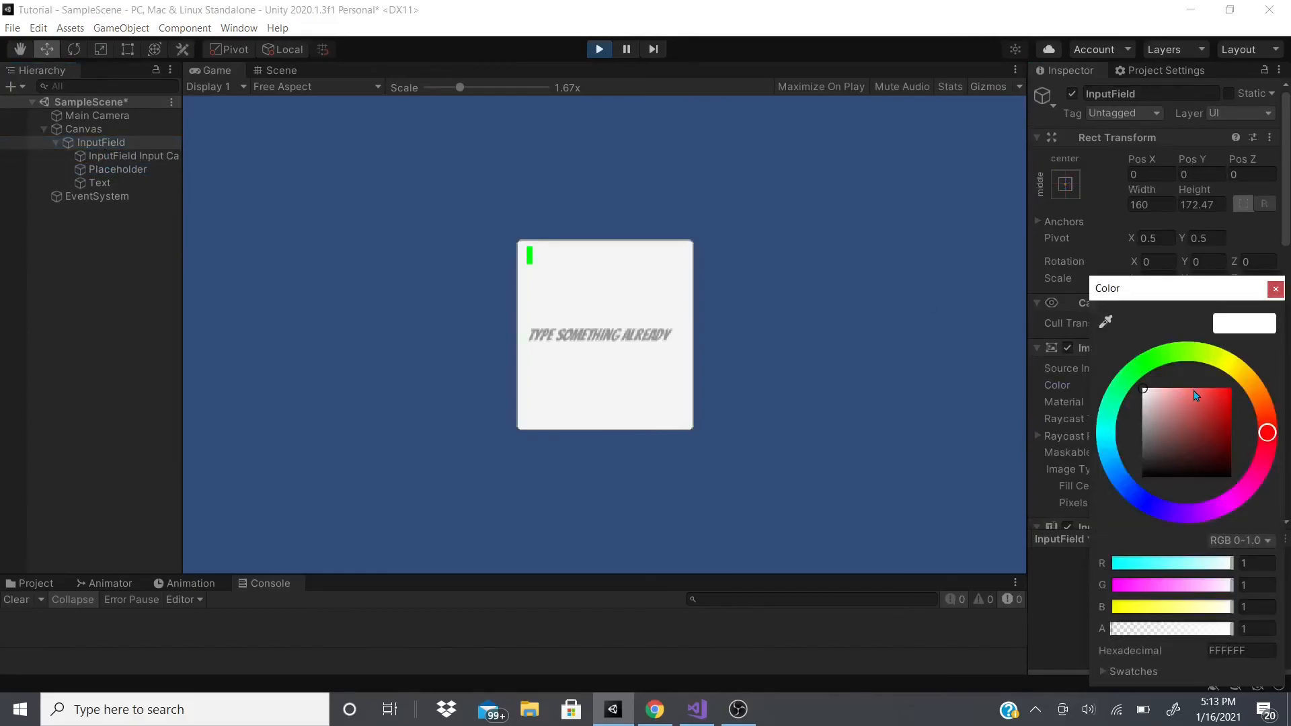
left_click_drag(1196, 396, 1278, 345)
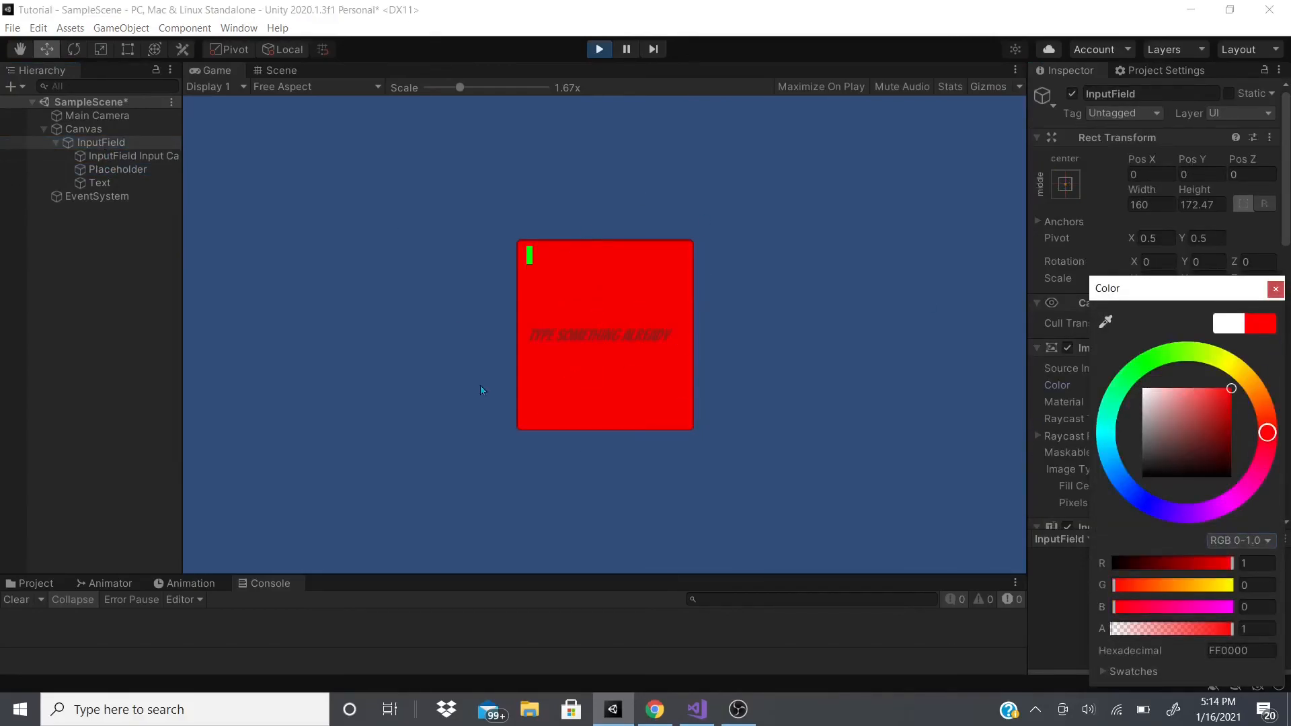
left_click(1276, 289)
Set the color of the InputField's child Text object to bright green
left_click(99, 183)
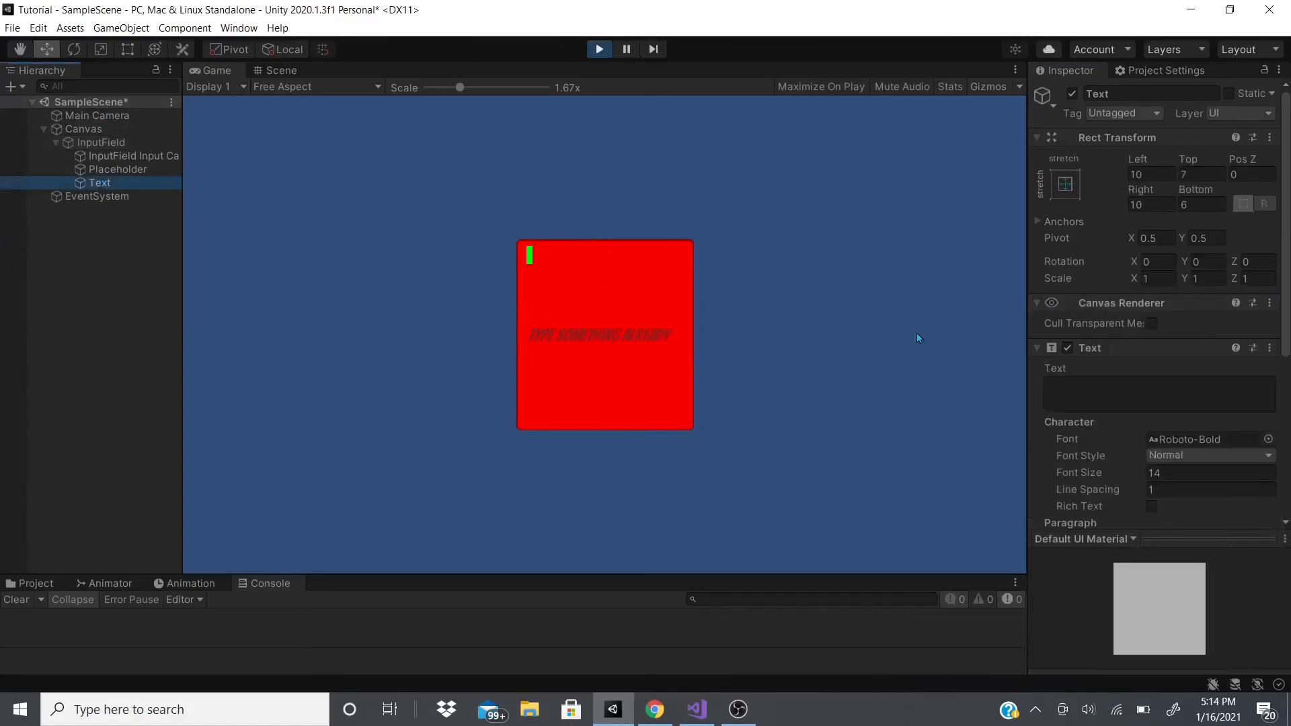
scroll(1157, 404, "down", 5)
left_click(1204, 354)
left_click(1276, 288)
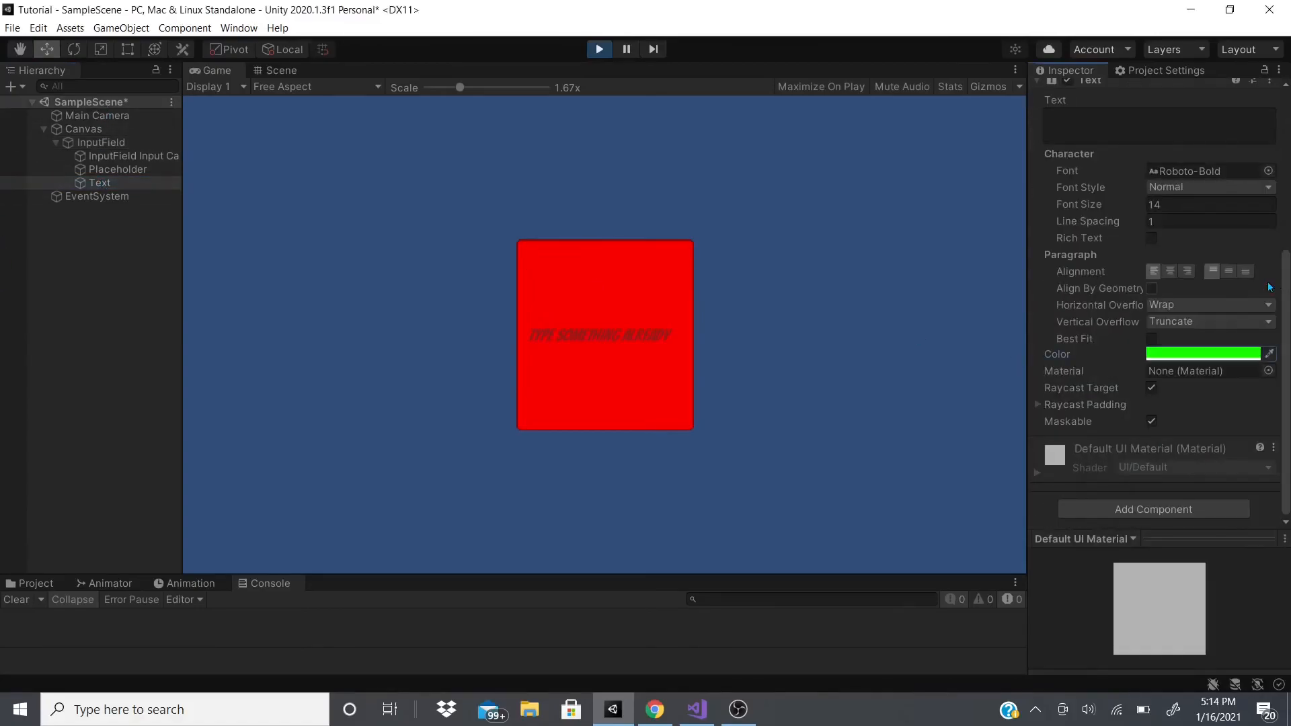
Change the Placeholder object's text color to a saturated blue
left_click(128, 155)
left_click(117, 169)
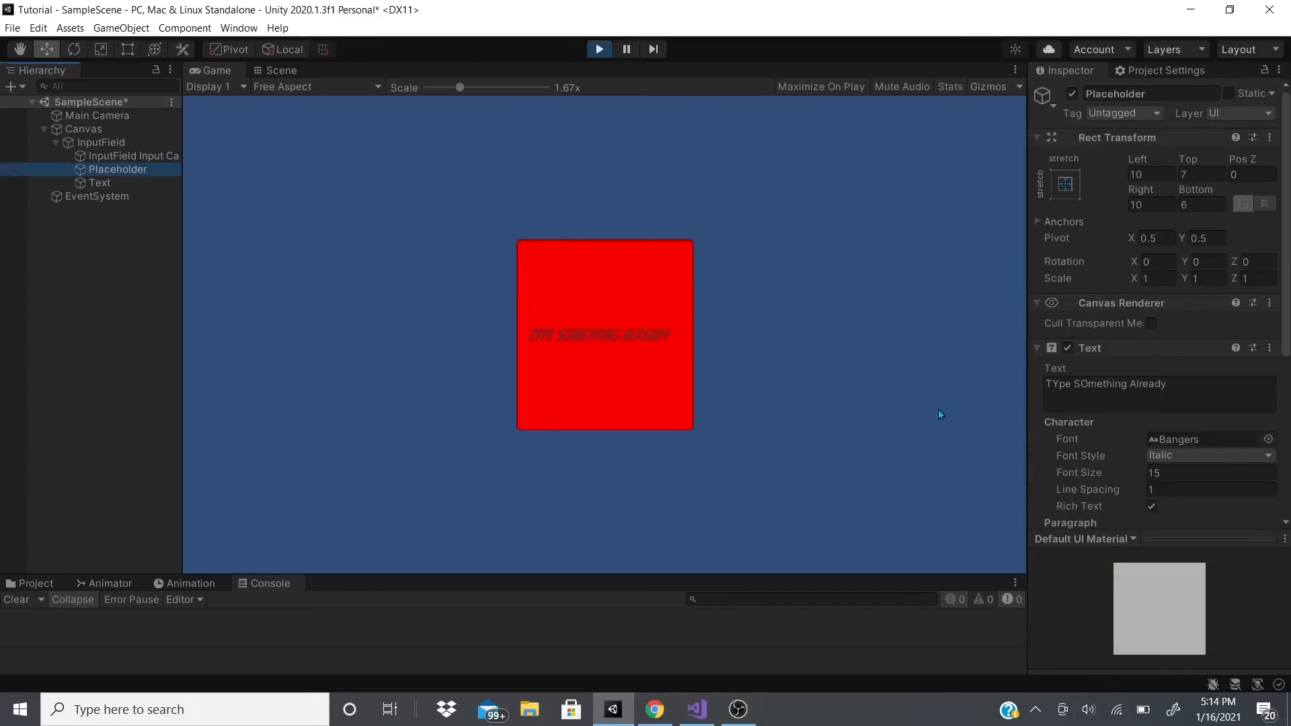
scroll(1184, 417, "down", 3)
left_click(1188, 470)
left_click(1132, 374)
left_click_drag(1174, 420, 1266, 303)
left_click_drag(1219, 364, 1229, 363)
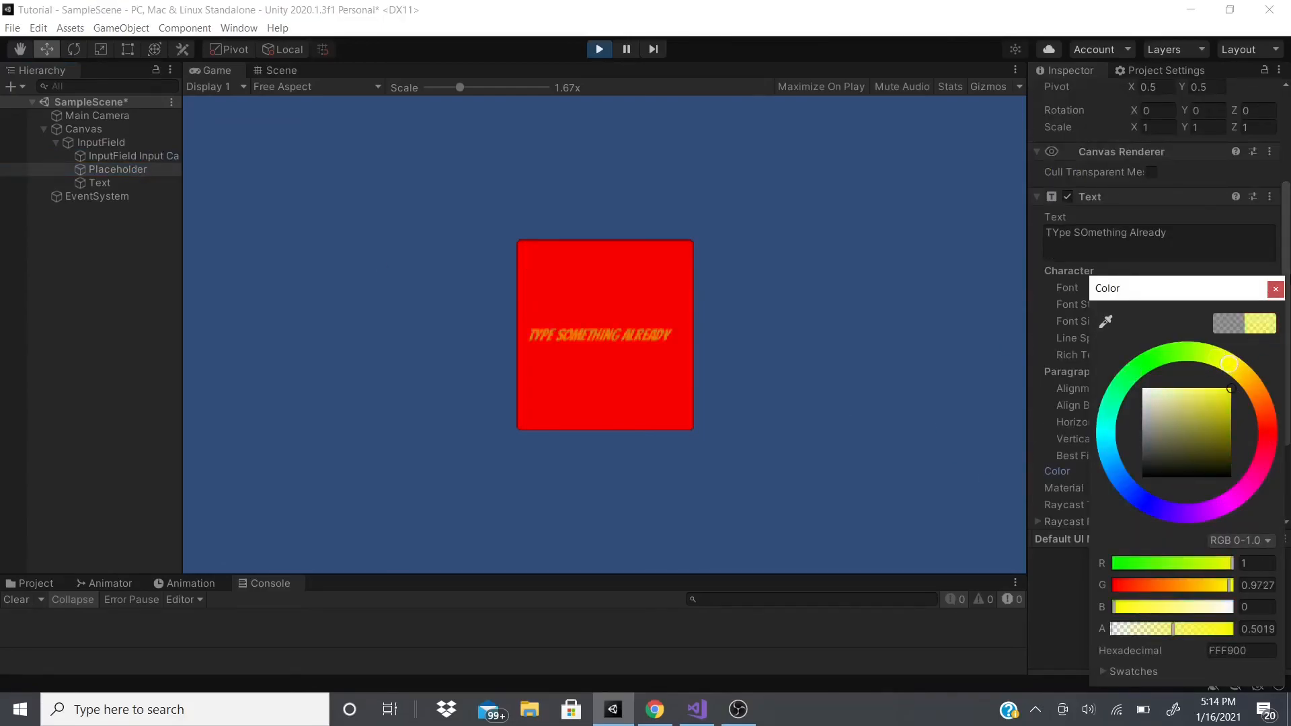
left_click_drag(1140, 488, 1129, 489)
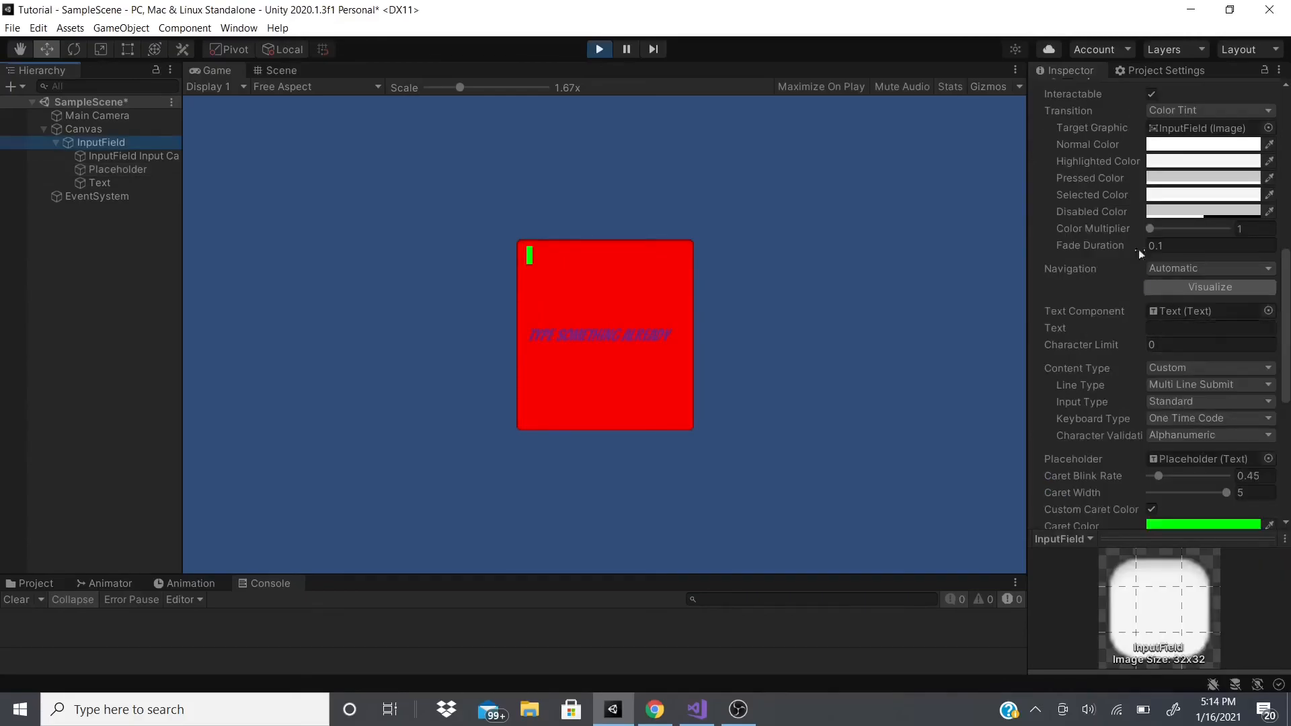
Set the InputField's selection color to pale yellow
scroll(1222, 289, "down", 4)
scroll(1073, 271, "down", 4)
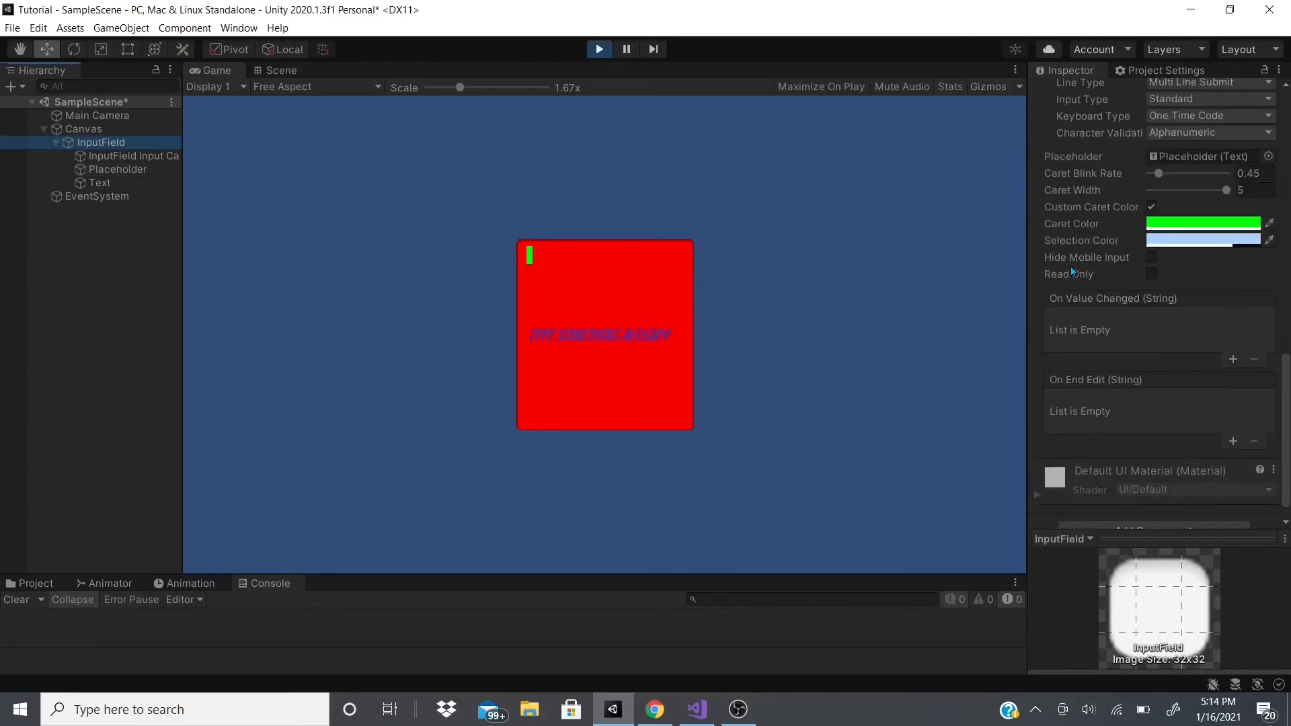
left_click(1158, 238)
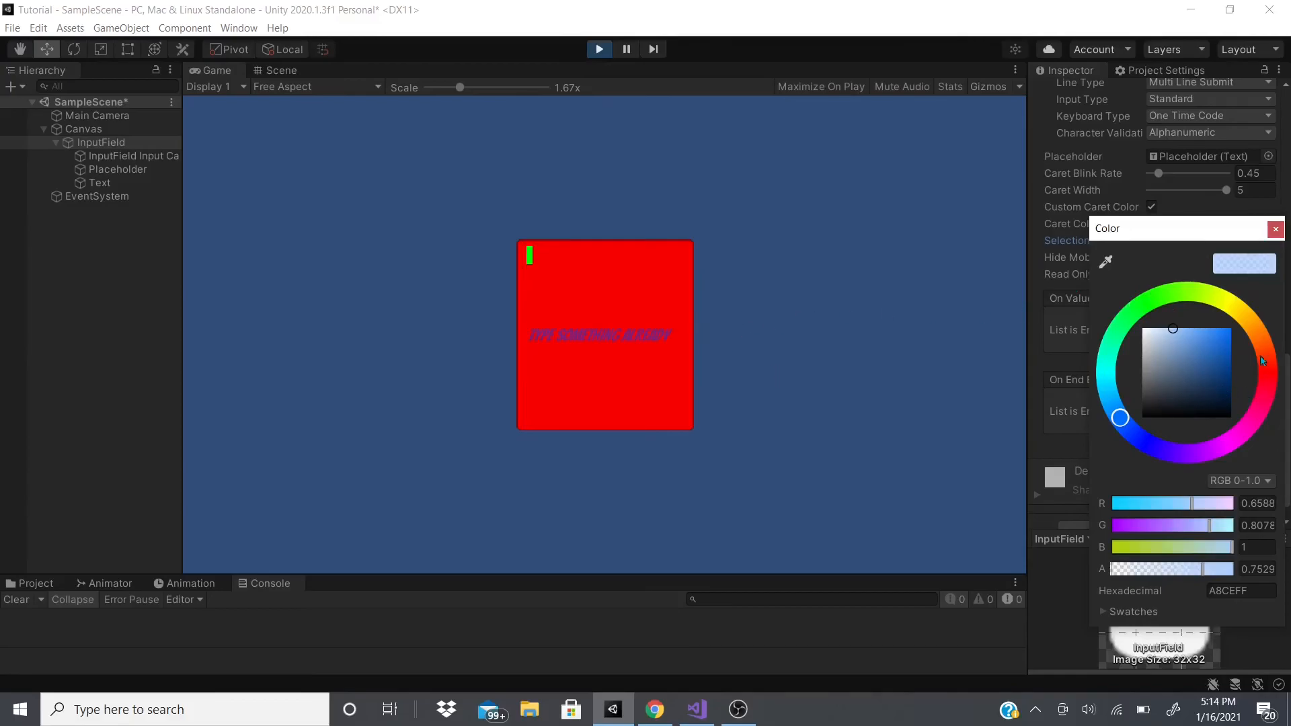
left_click(1230, 304)
left_click(1276, 229)
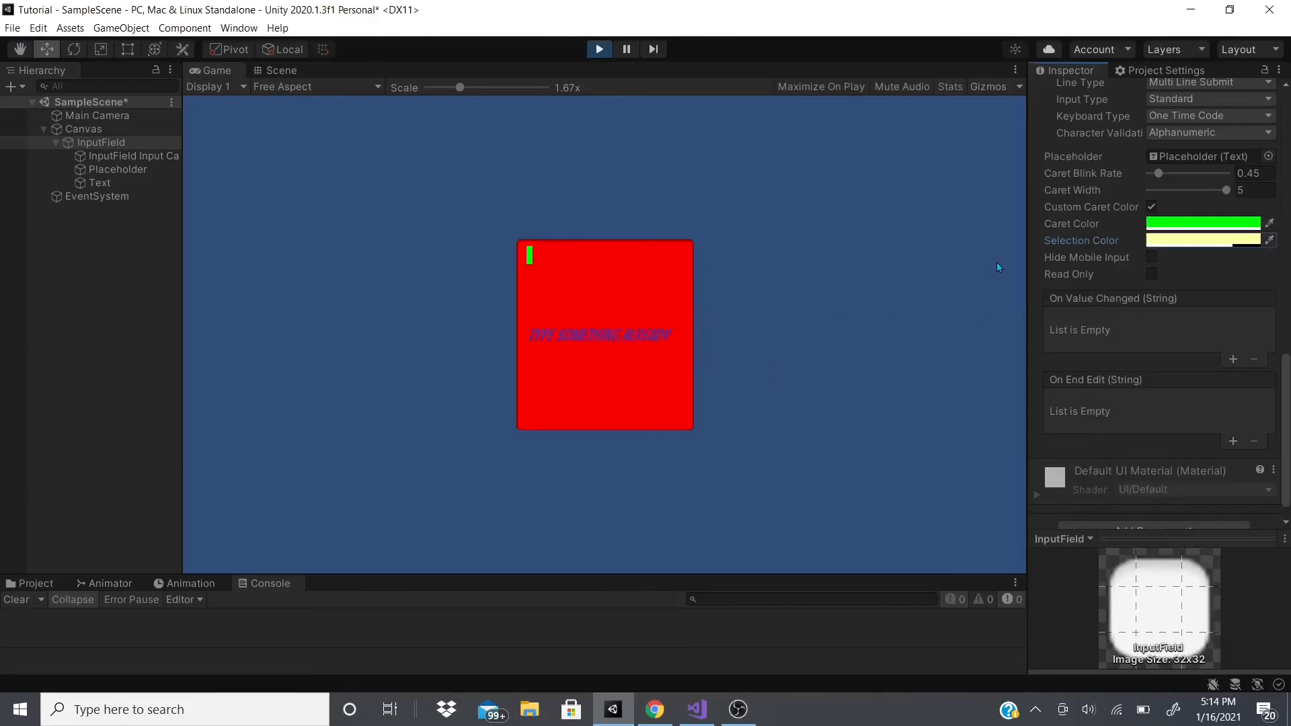
Restore the InputField's image color to white, reduce the game view scale to 1.13x and enter "sdmsldmdmmvl" in the running field
scroll(1204, 219, "up", 10)
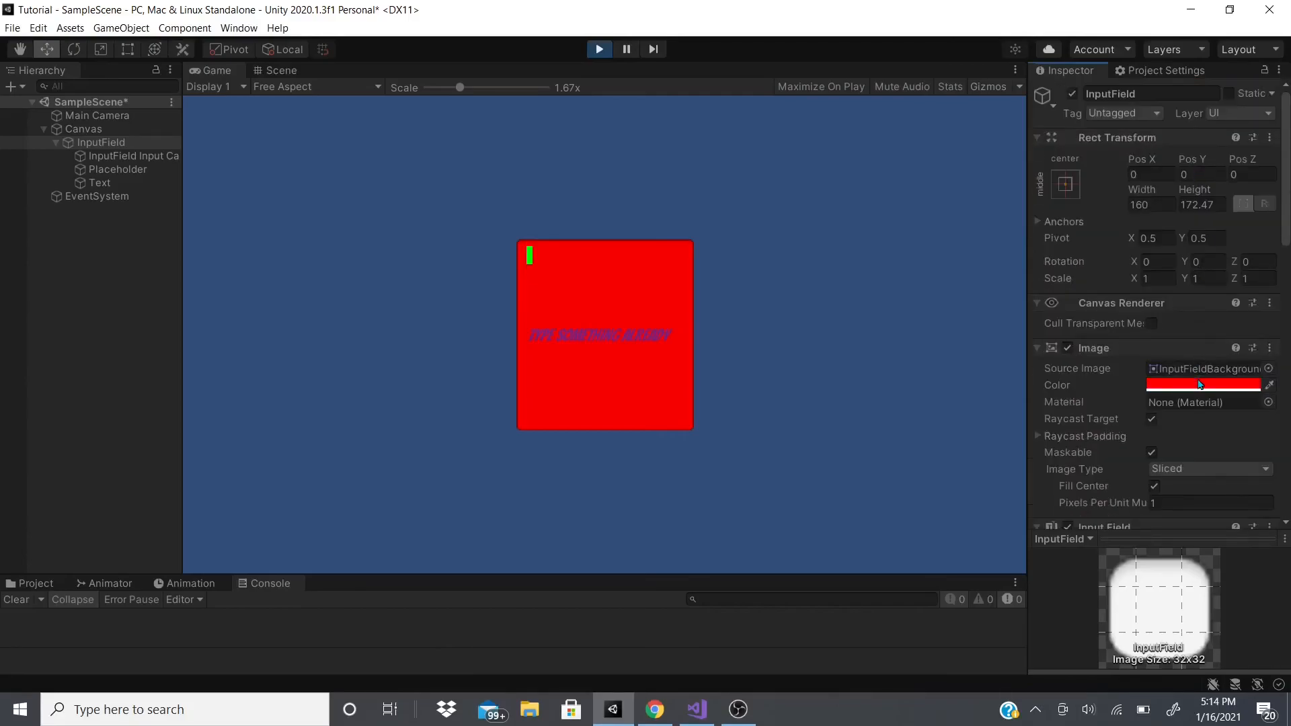
left_click(1201, 384)
left_click(1134, 372)
left_click(666, 248)
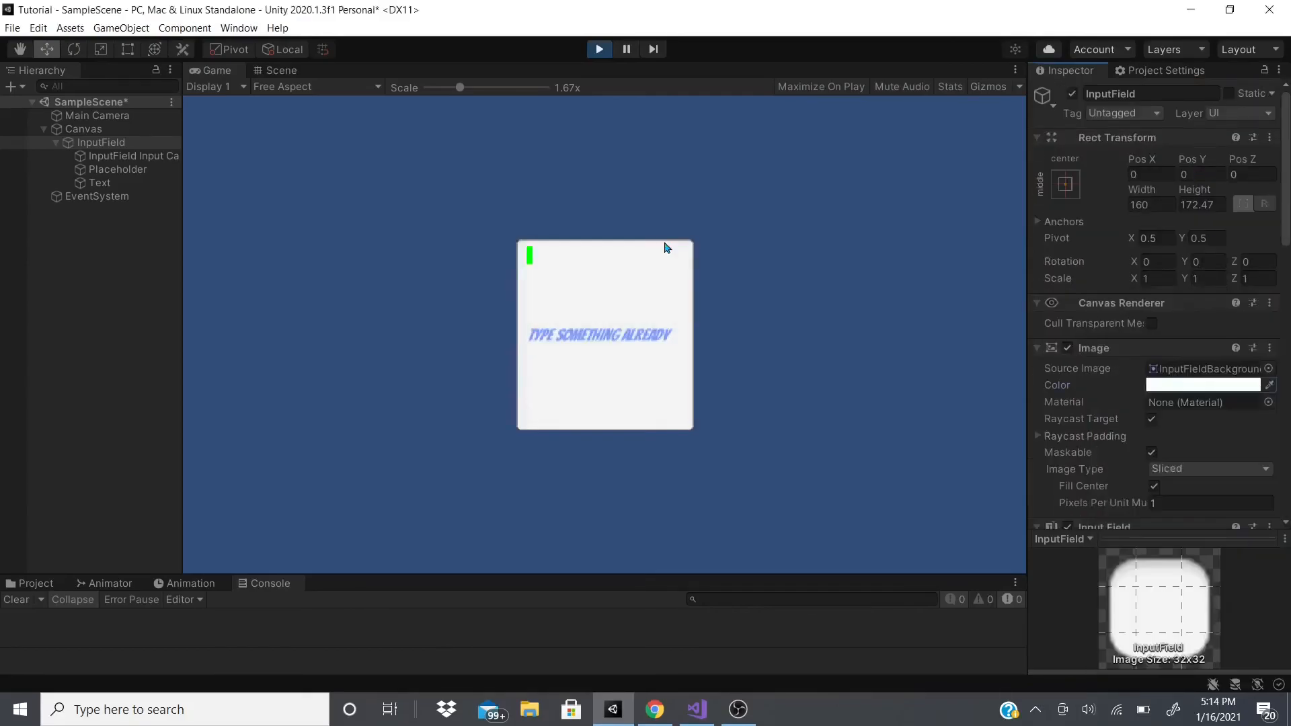
left_click(436, 88)
type("sdmsldmdmmvl")
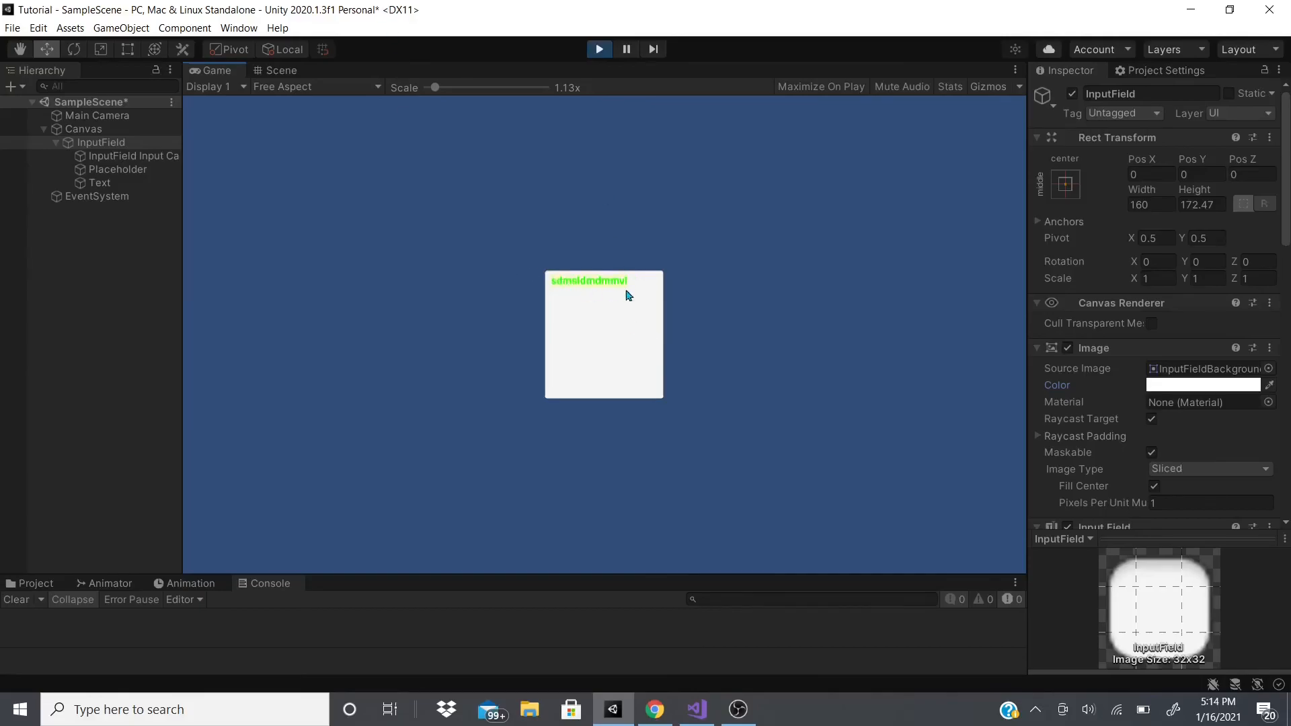
Change the InputField's selection color to fully opaque bright yellow (FDFF00)
scroll(1228, 377, "down", 10)
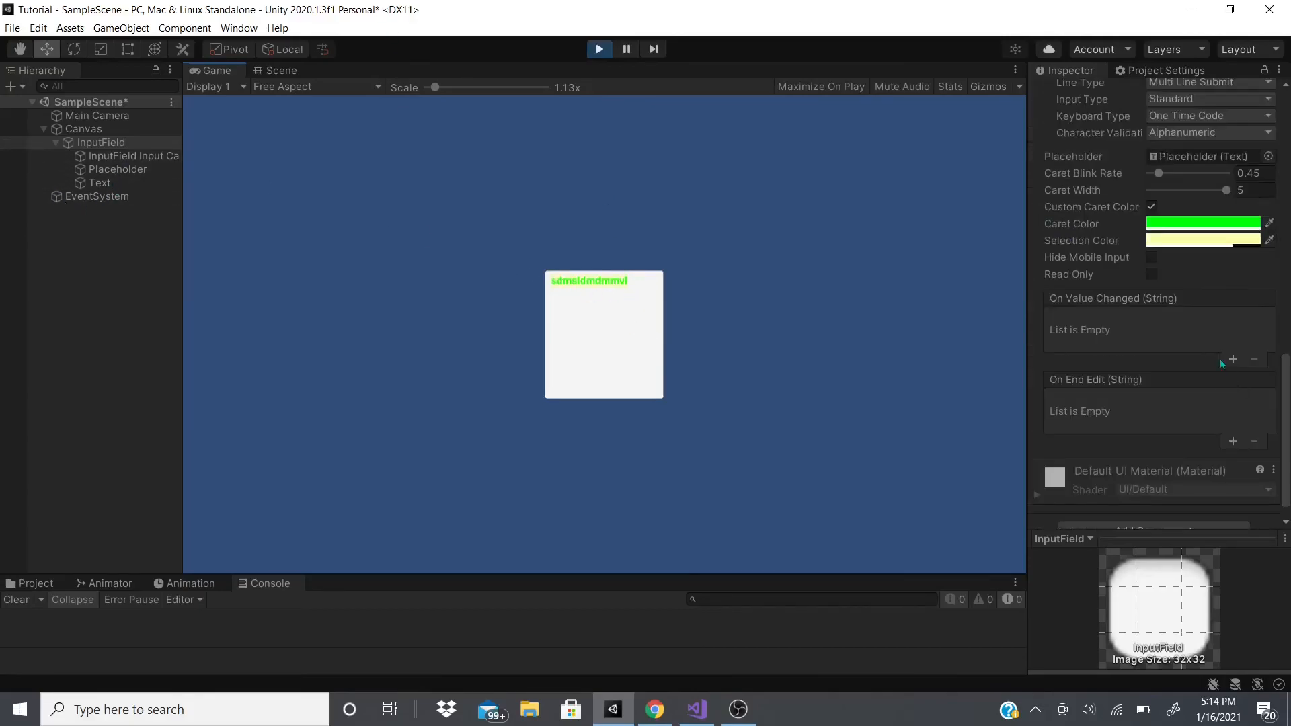
left_click(1183, 243)
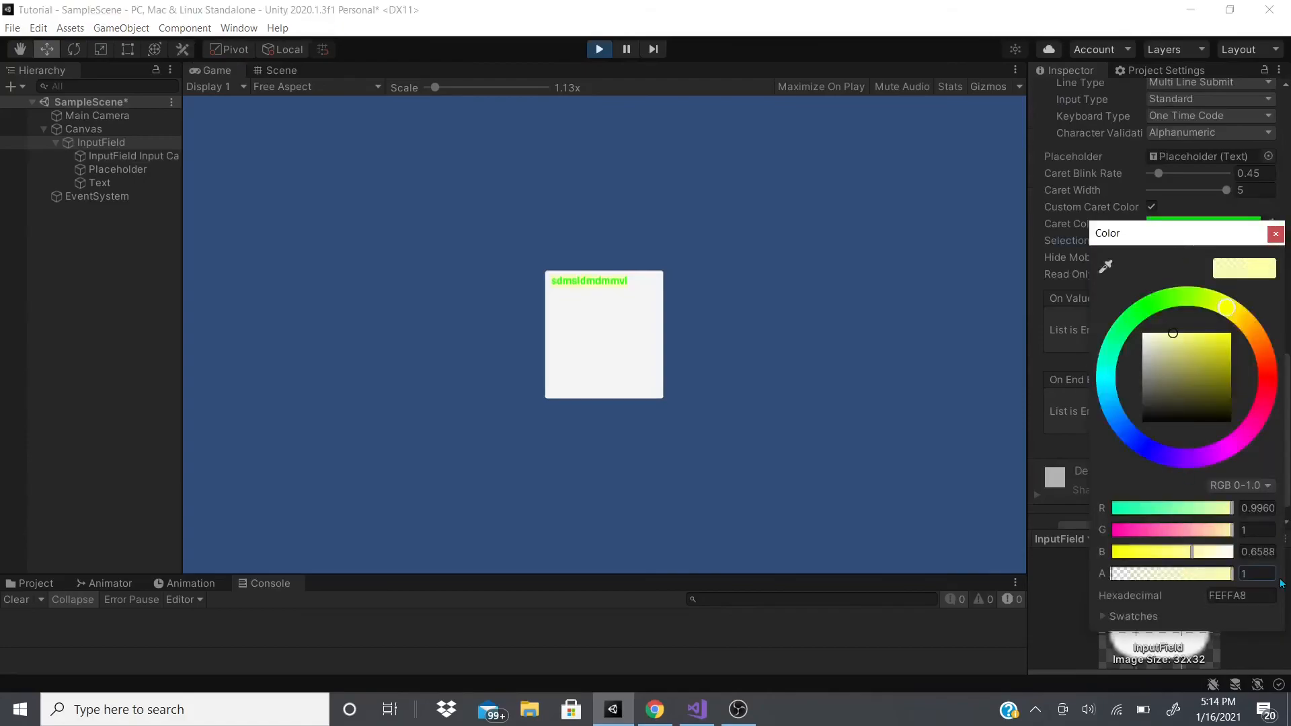
left_click_drag(1204, 342, 1282, 300)
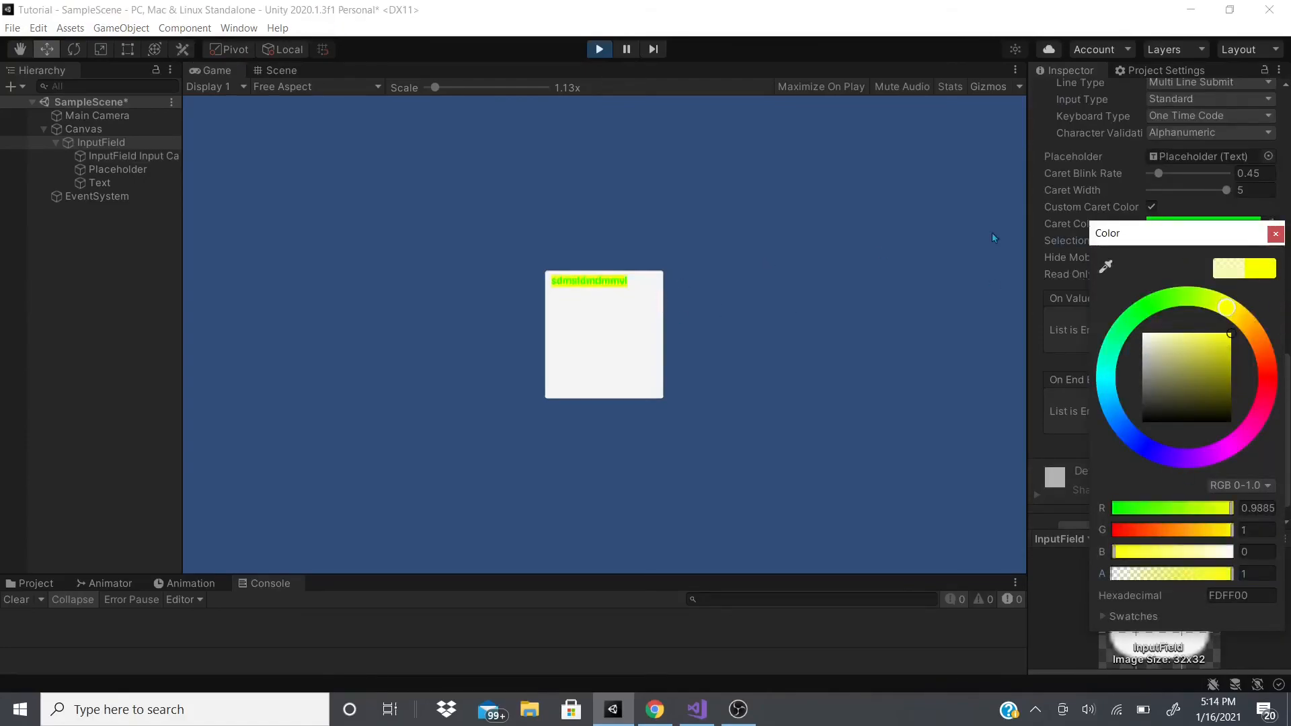
left_click(1273, 233)
Enter "jmdfjmnvlsdmfl" in the running field and select it to test the selection color
type("jmdfjmnvlsd")
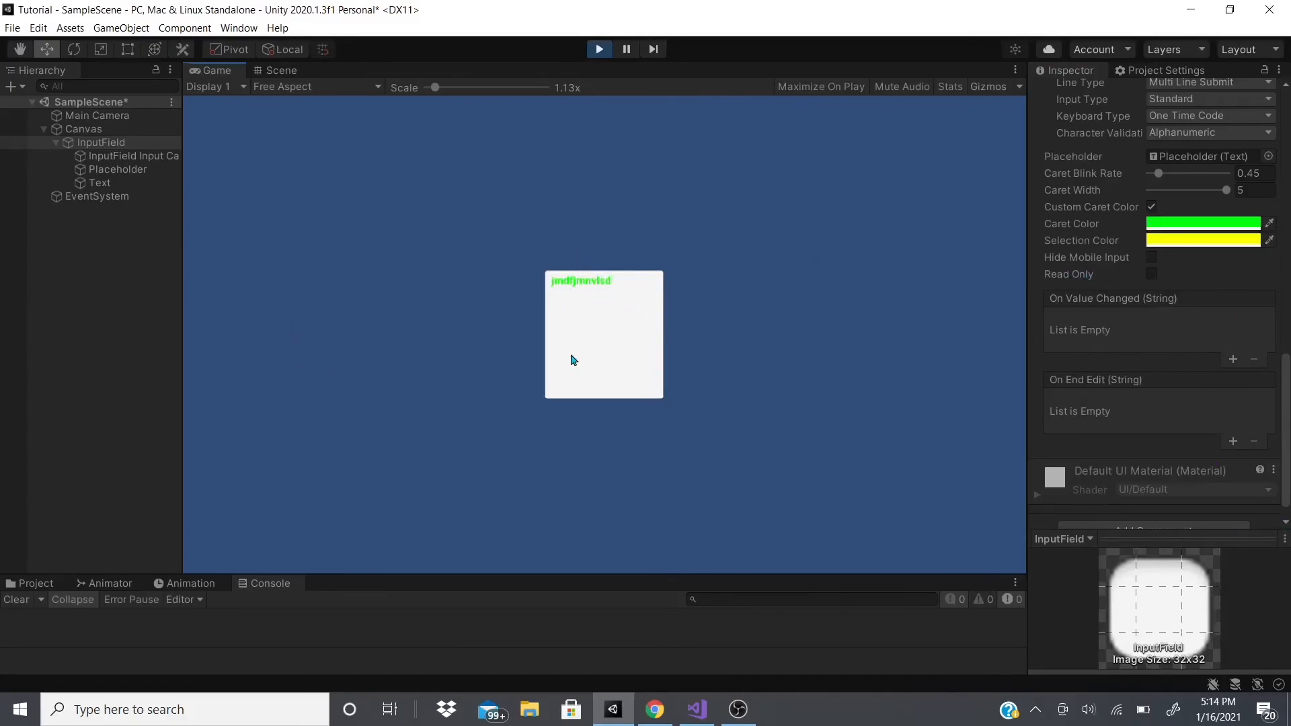
type("mfl")
left_click(553, 288)
scroll(1084, 326, "down", 1)
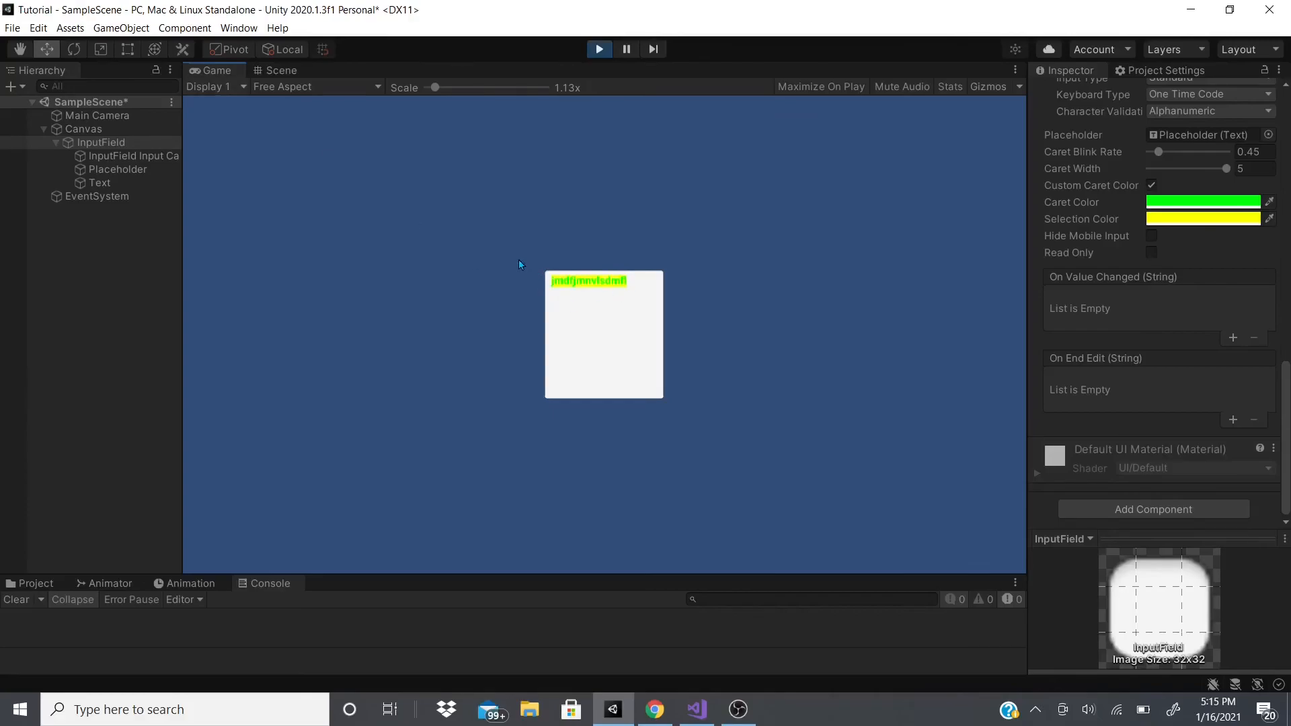
Replace the running field's text with "Hambr", select it and clear the field
key("BackSpace")
type("Hambr")
left_click_drag(573, 294, 518, 262)
key("BackSpace")
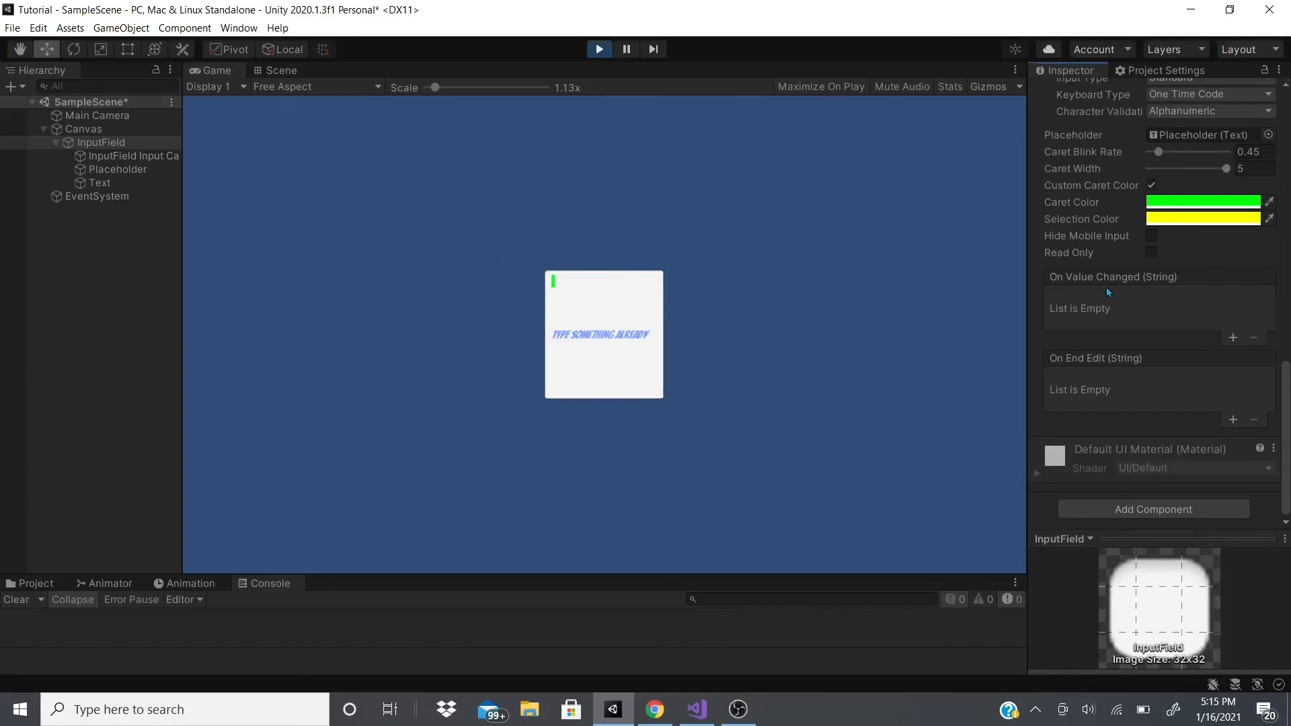
Add an empty entry to both On Value Changed and On End Edit, and enter "kfipa" in the running field
left_click(1234, 339)
left_click(1233, 420)
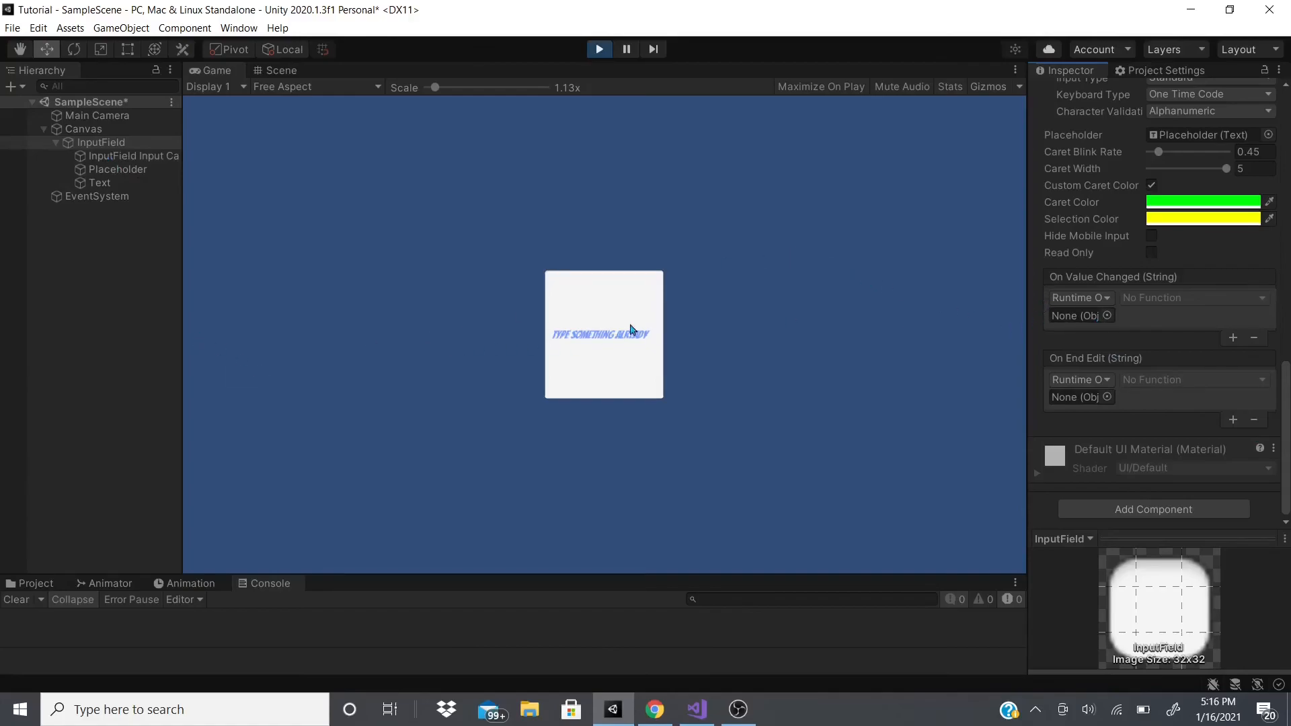
left_click(555, 363)
type("kfipa")
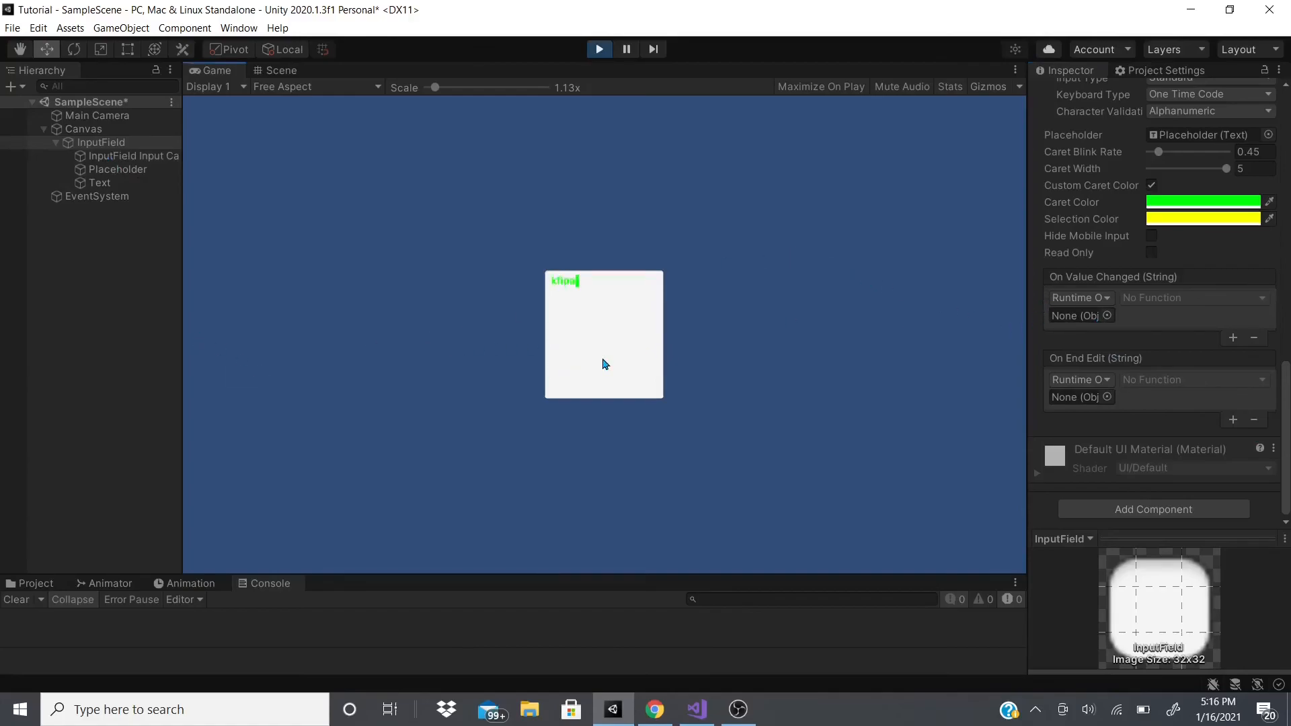
Select the text in the running field and replace it with "jjidnovw"
left_click_drag(579, 283, 473, 267)
left_click(474, 268)
left_click(559, 276)
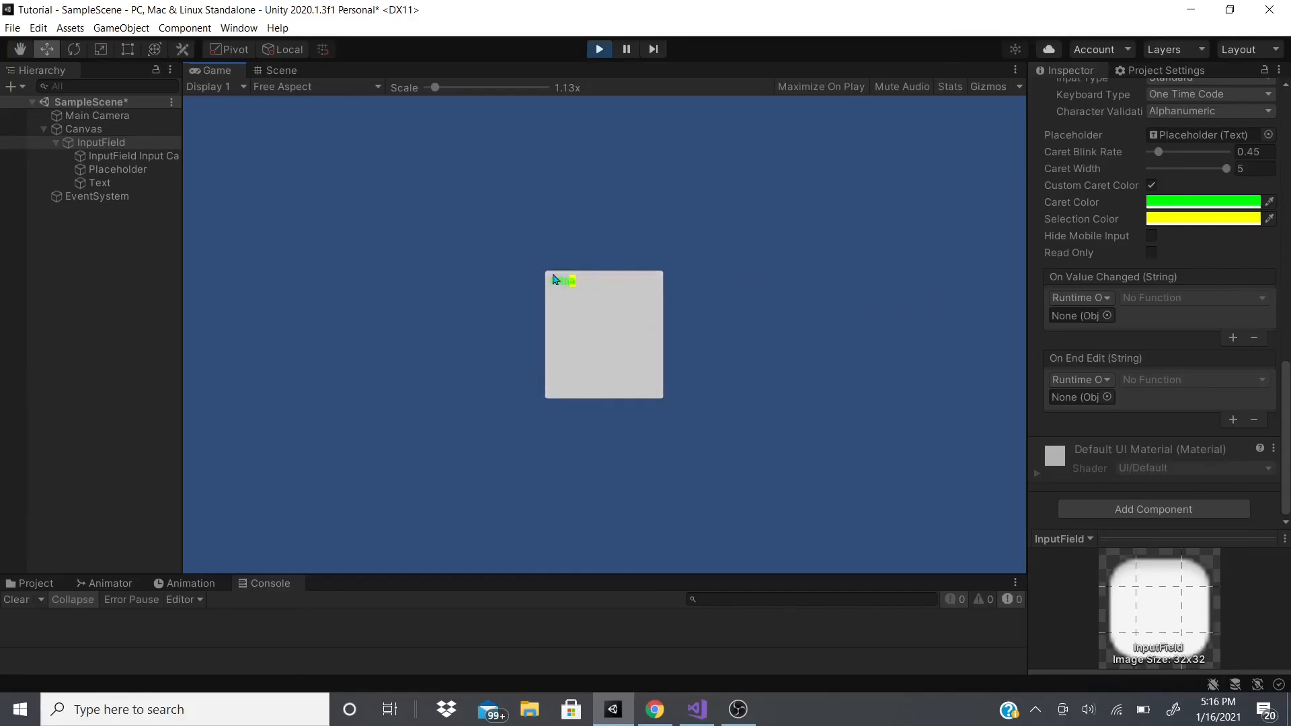
type("jjidnou")
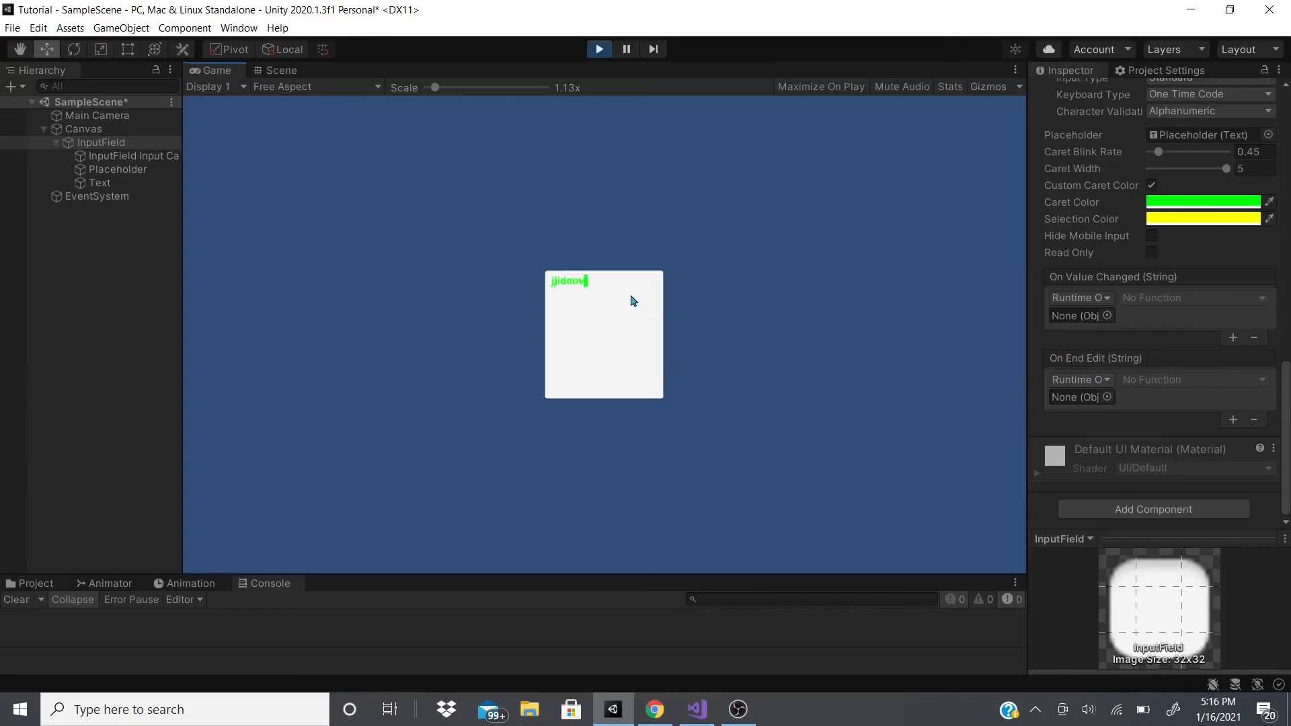
type("w")
Exit play mode, create a Particle System in the scene and set the game view scale to 1x
right_click(125, 246)
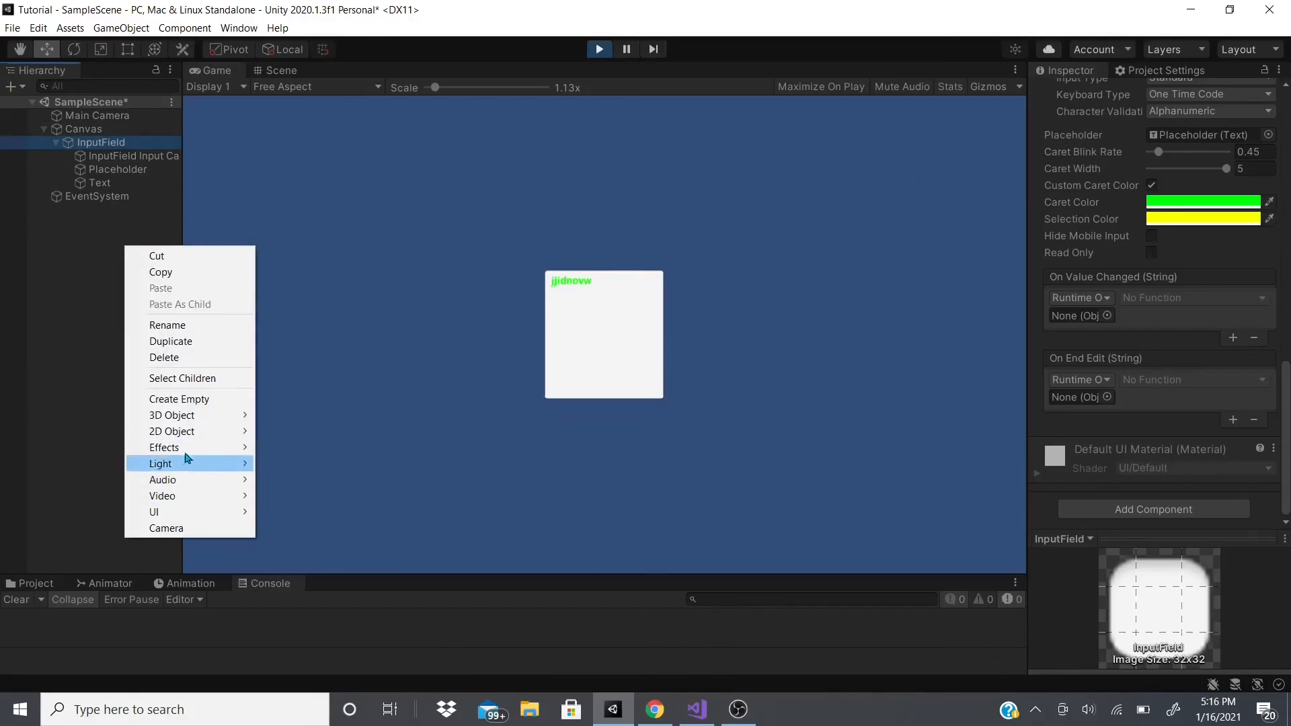
mouse_move(186, 448)
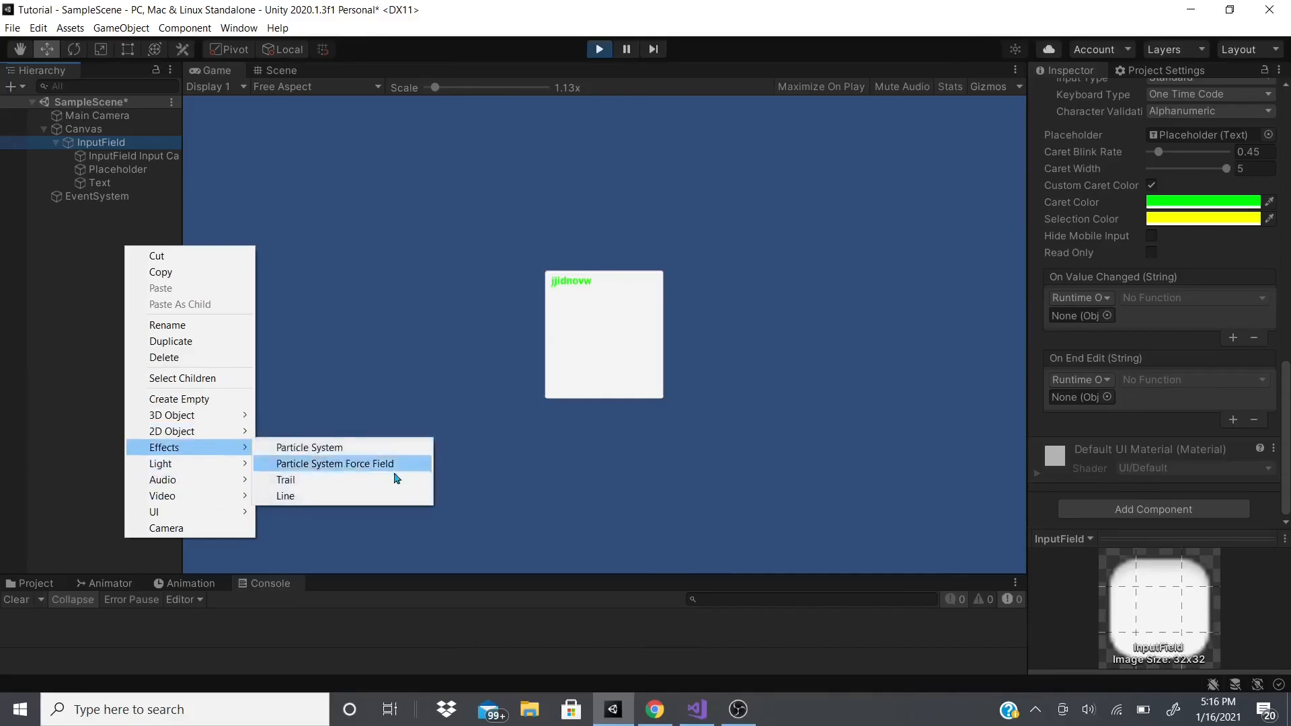
key("ctrl+p")
left_click(308, 447)
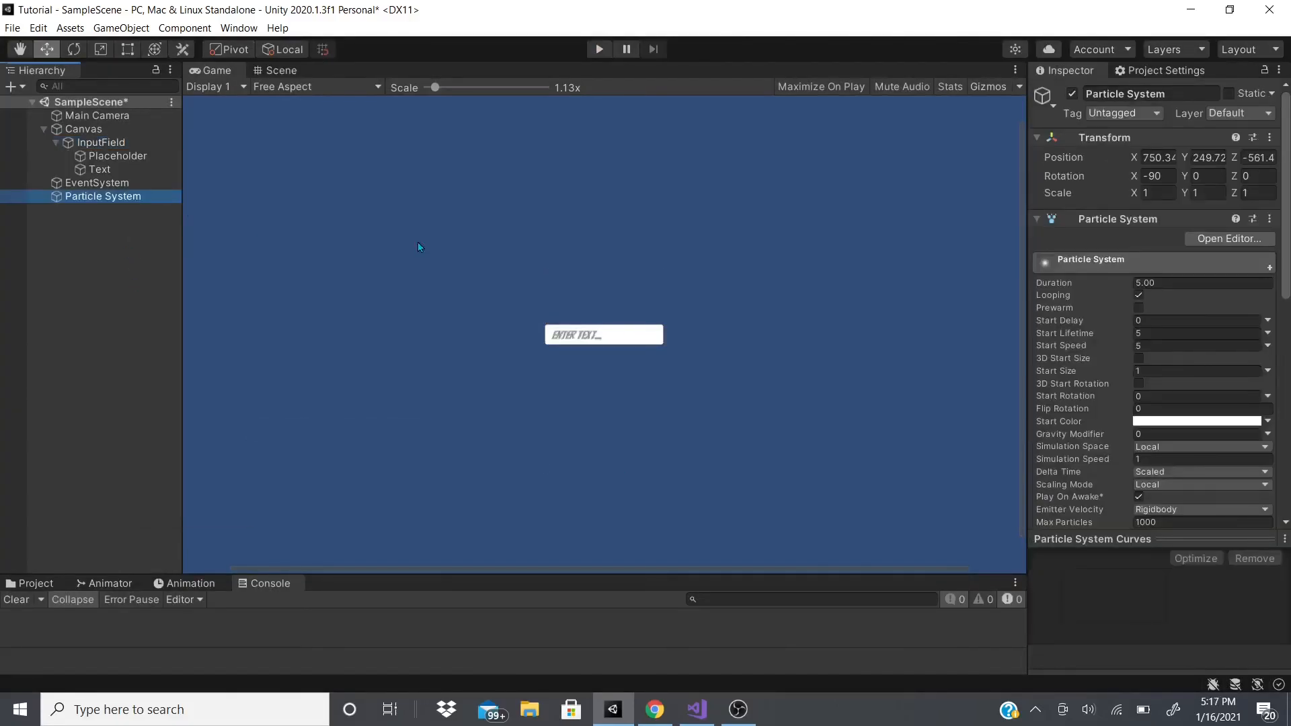
scroll(536, 350, "down", 2)
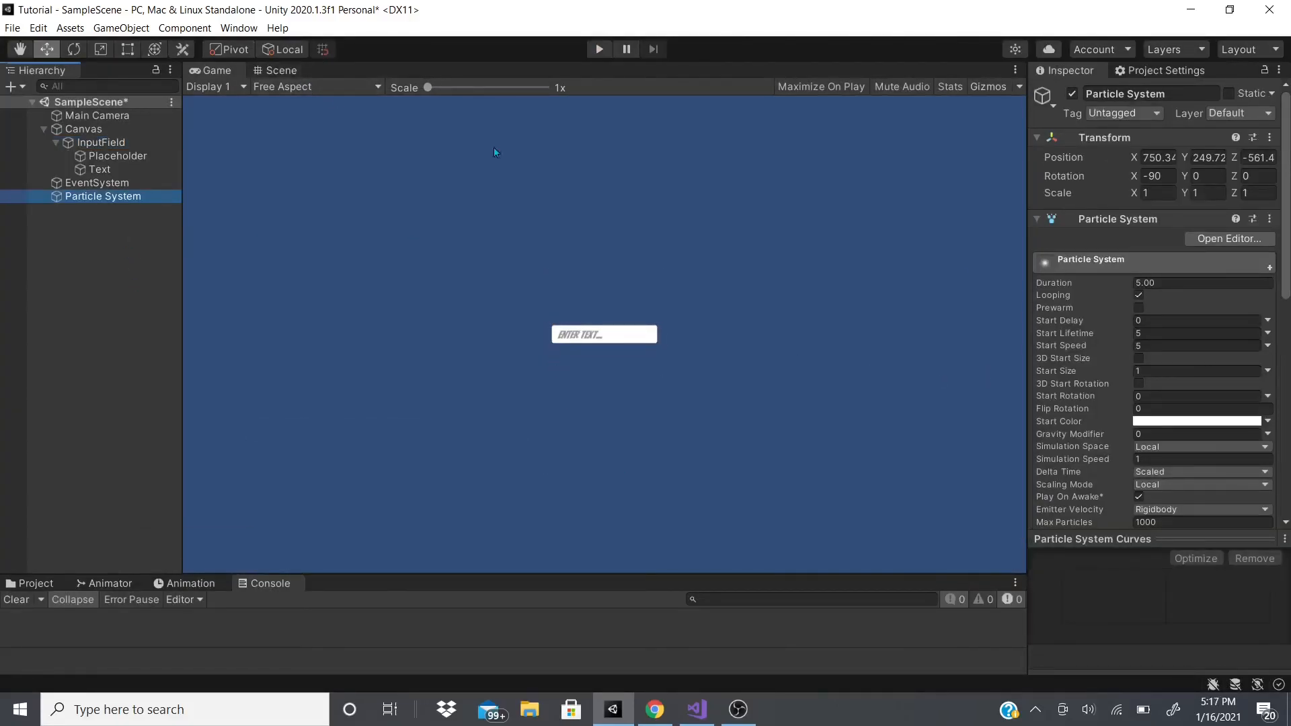
Set the Particle System's X and Y position to 0 and bring its module list into view
left_click(1156, 157)
type("0")
key("Tab")
type("0")
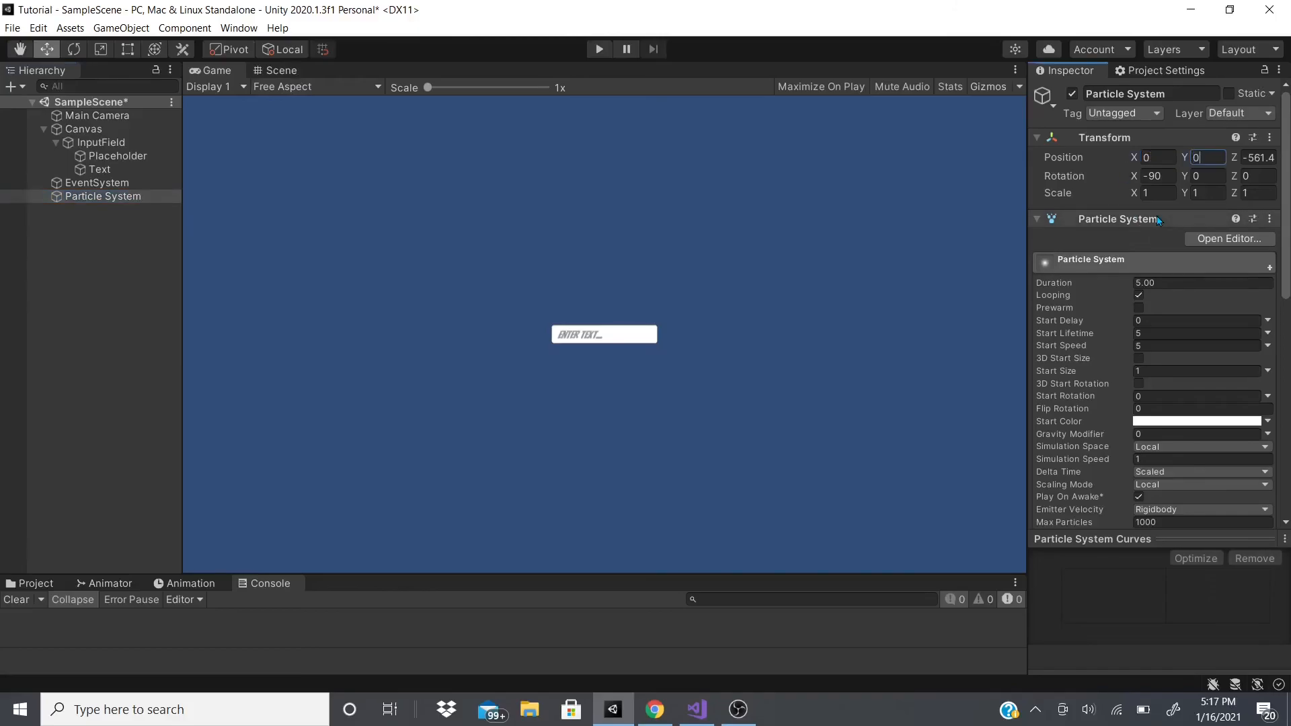
scroll(1078, 390, "down", 5)
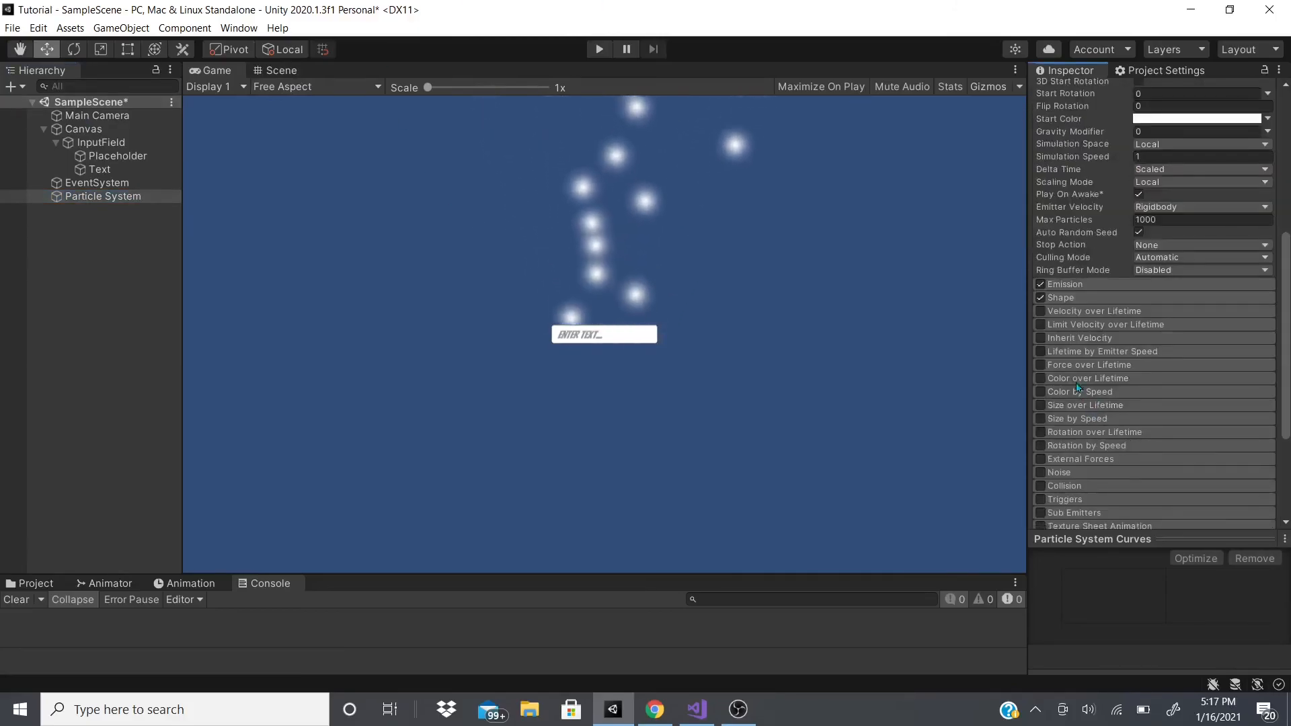
Set the Particle System's emission Rate over Time to 1 and add a burst of 30 particles
left_click(1085, 284)
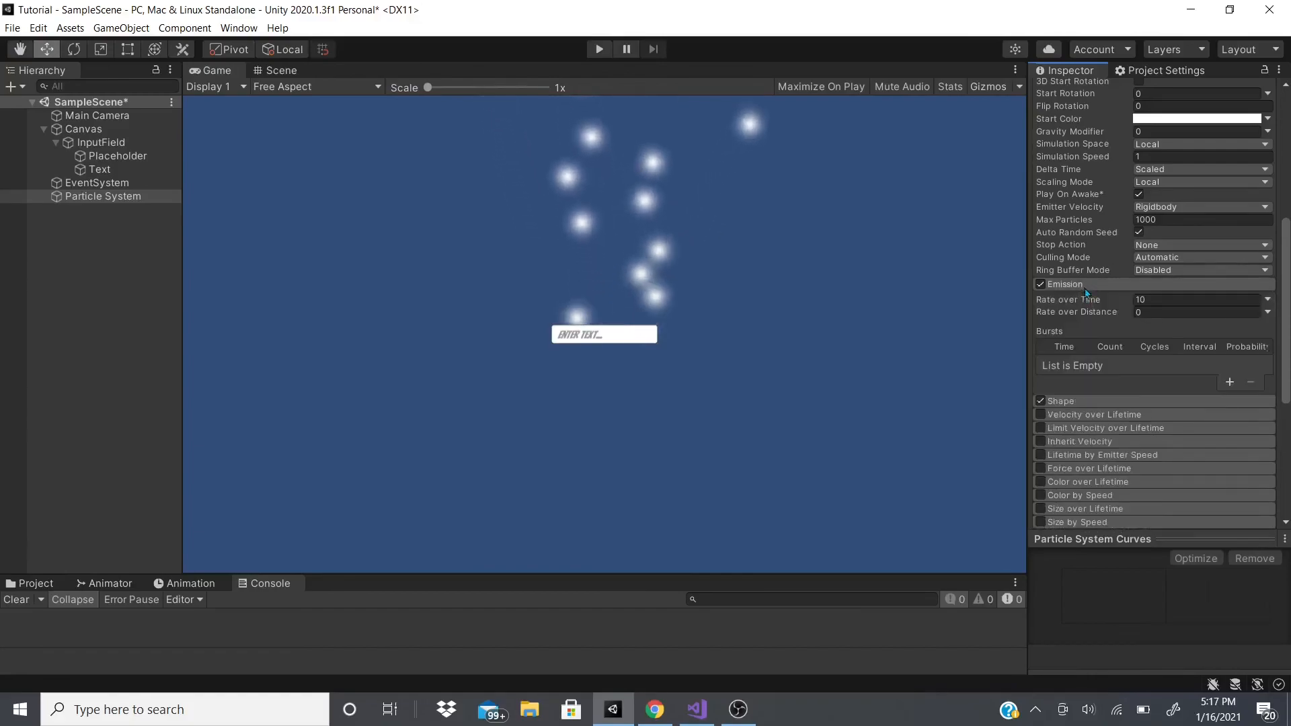
left_click(1243, 299)
type("1")
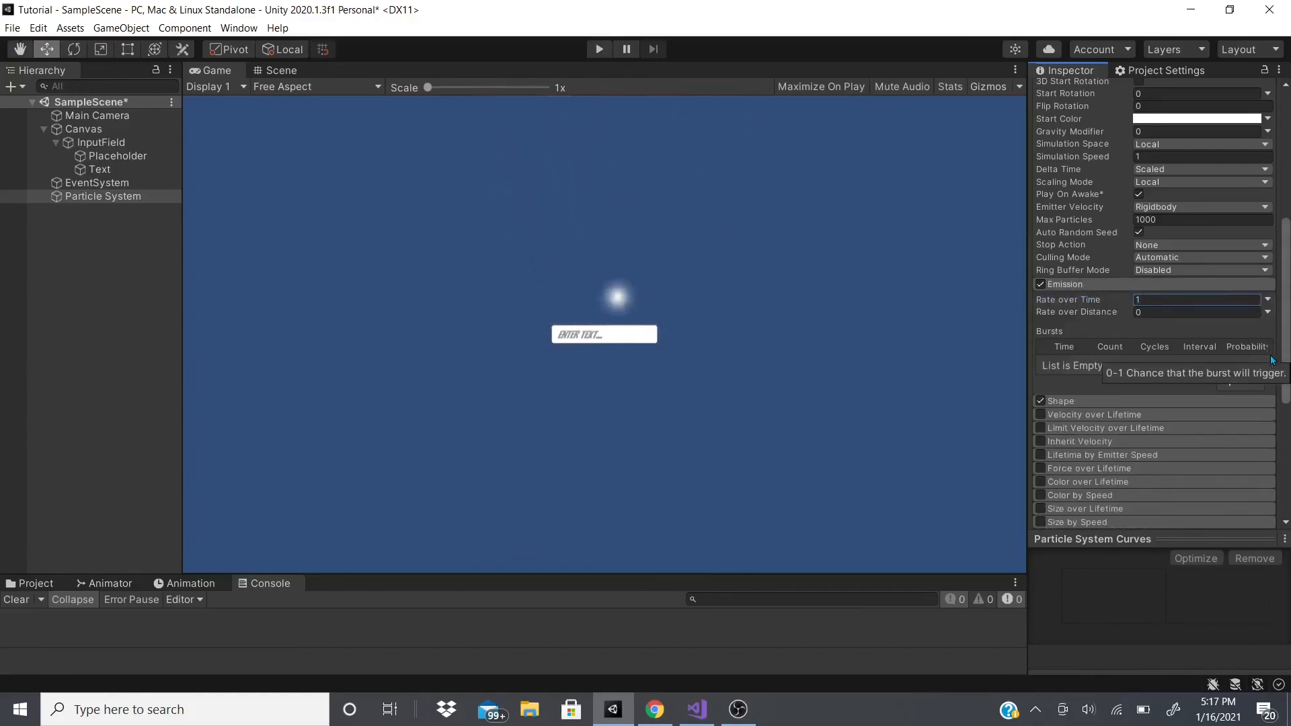
left_click(1231, 382)
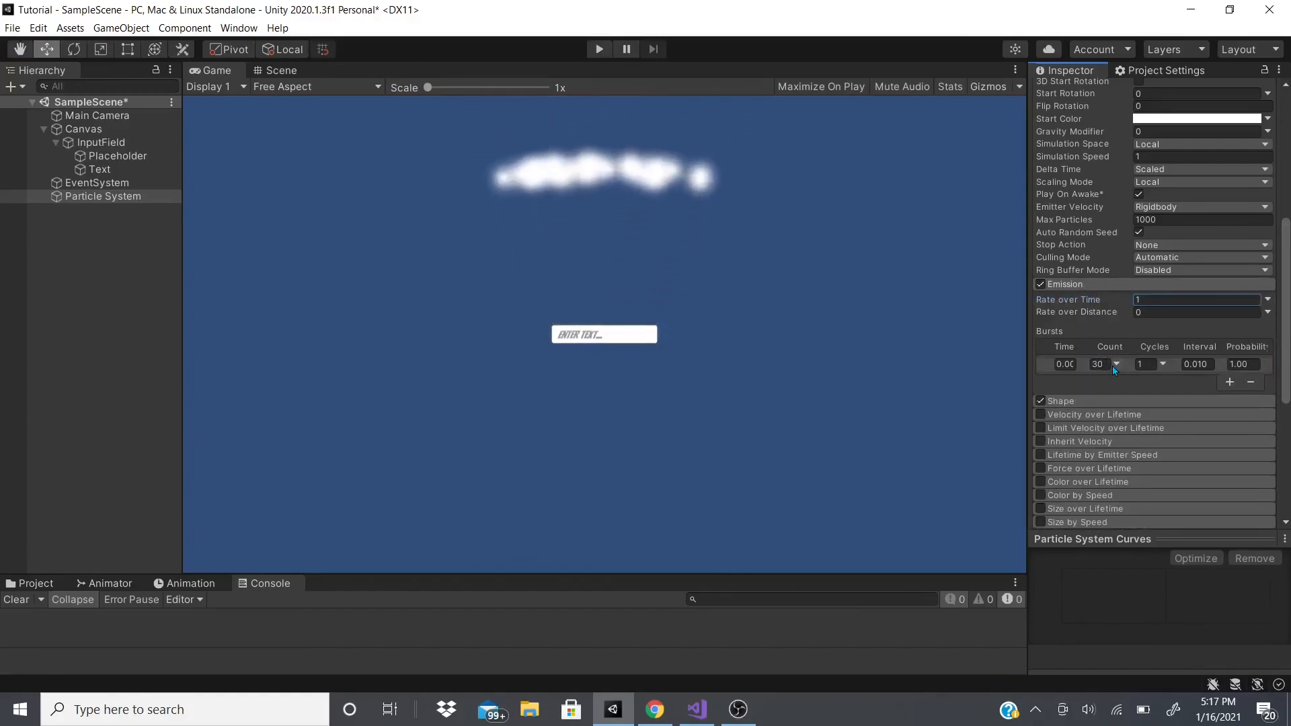
Turn off Looping and Play On Awake for the Particle System and return to the game view
scroll(1098, 320, "up", 5)
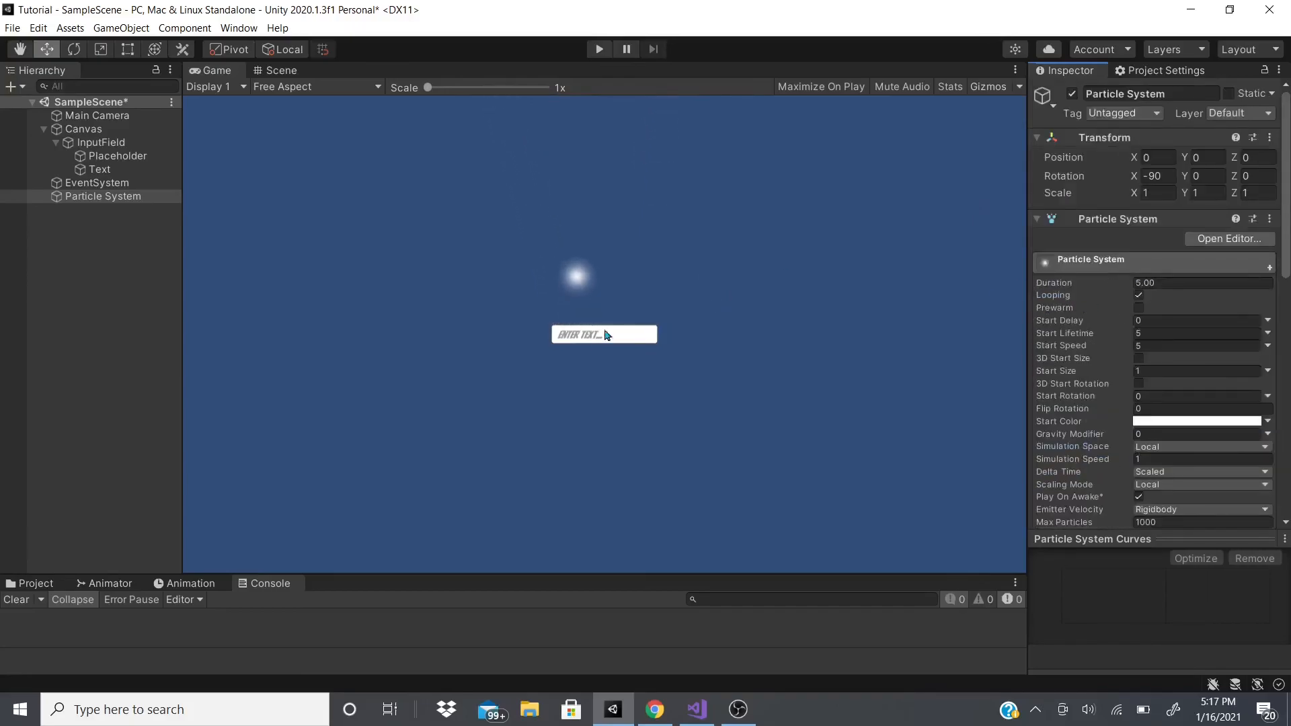
left_click(284, 70)
left_click(922, 422)
key("f")
left_click(1139, 295)
scroll(1138, 364, "down", 3)
scroll(1139, 364, "down", 3)
left_click(1140, 230)
key("ctrl+2")
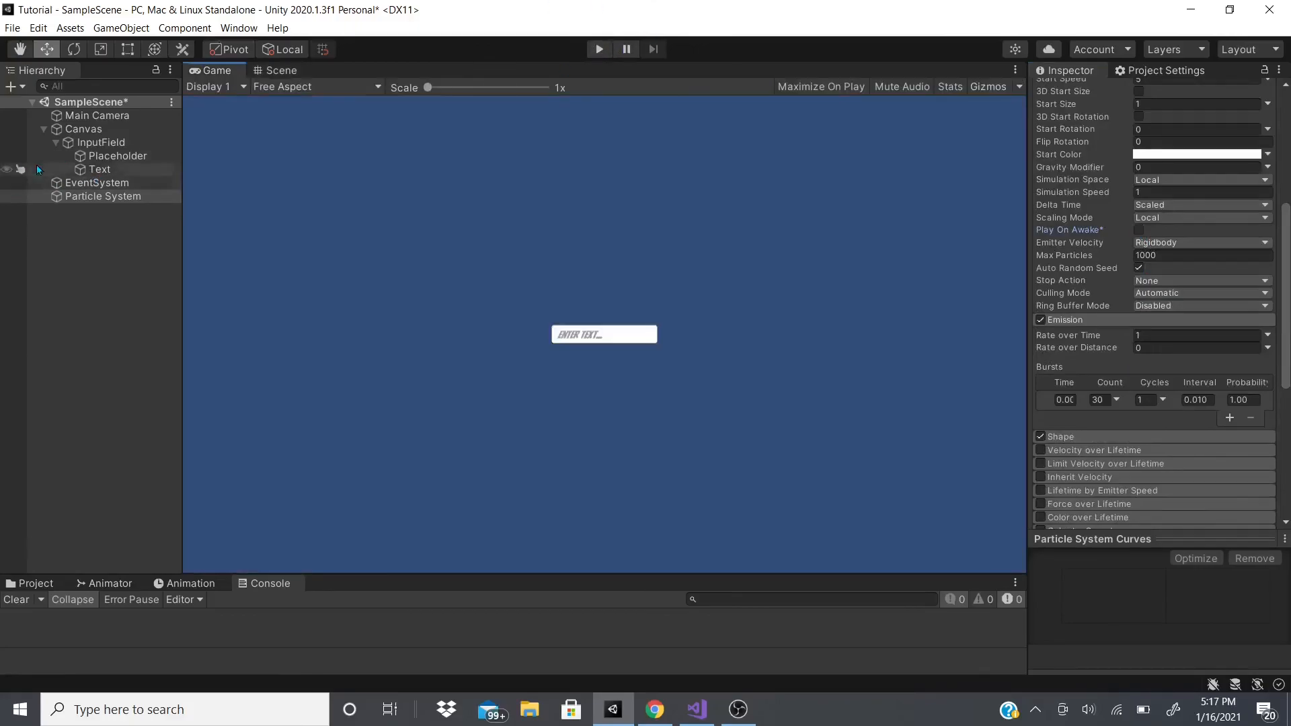
Turn Play On Awake back on for the Particle System and review its emission settings
left_click(112, 197)
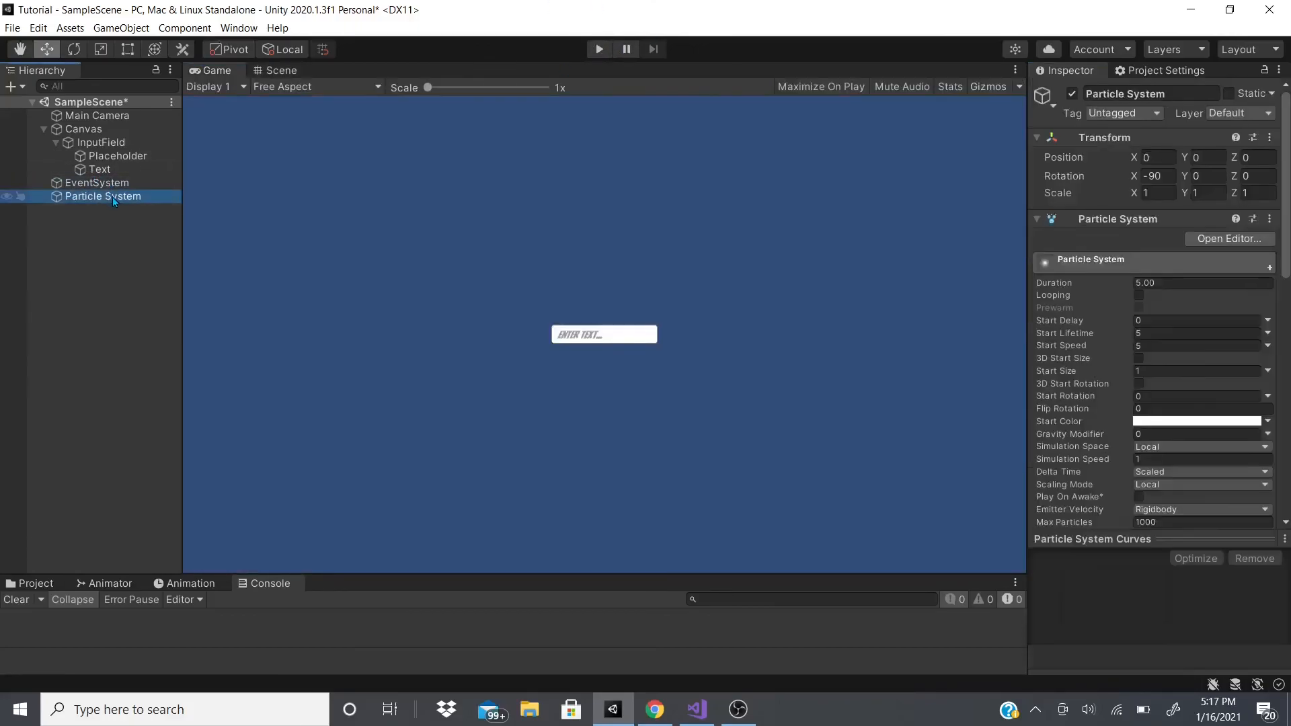
scroll(1144, 343, "down", 4)
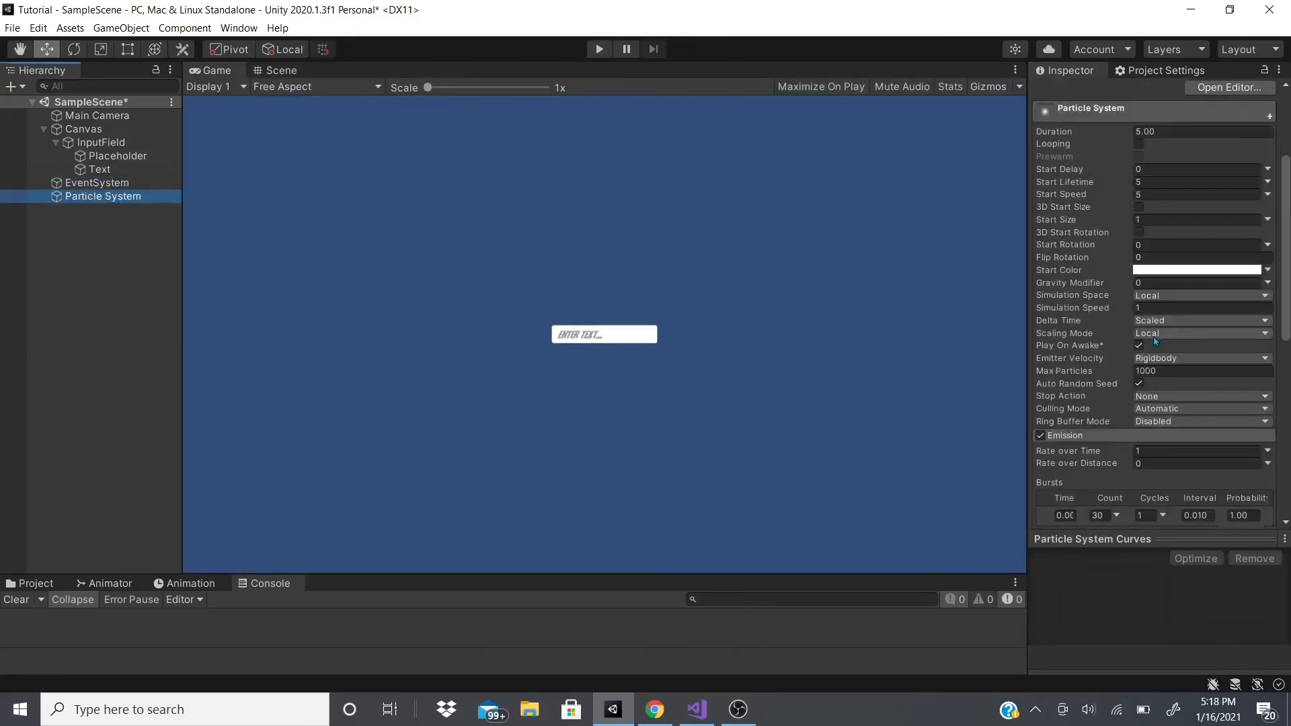
left_click(83, 128)
left_click(104, 196)
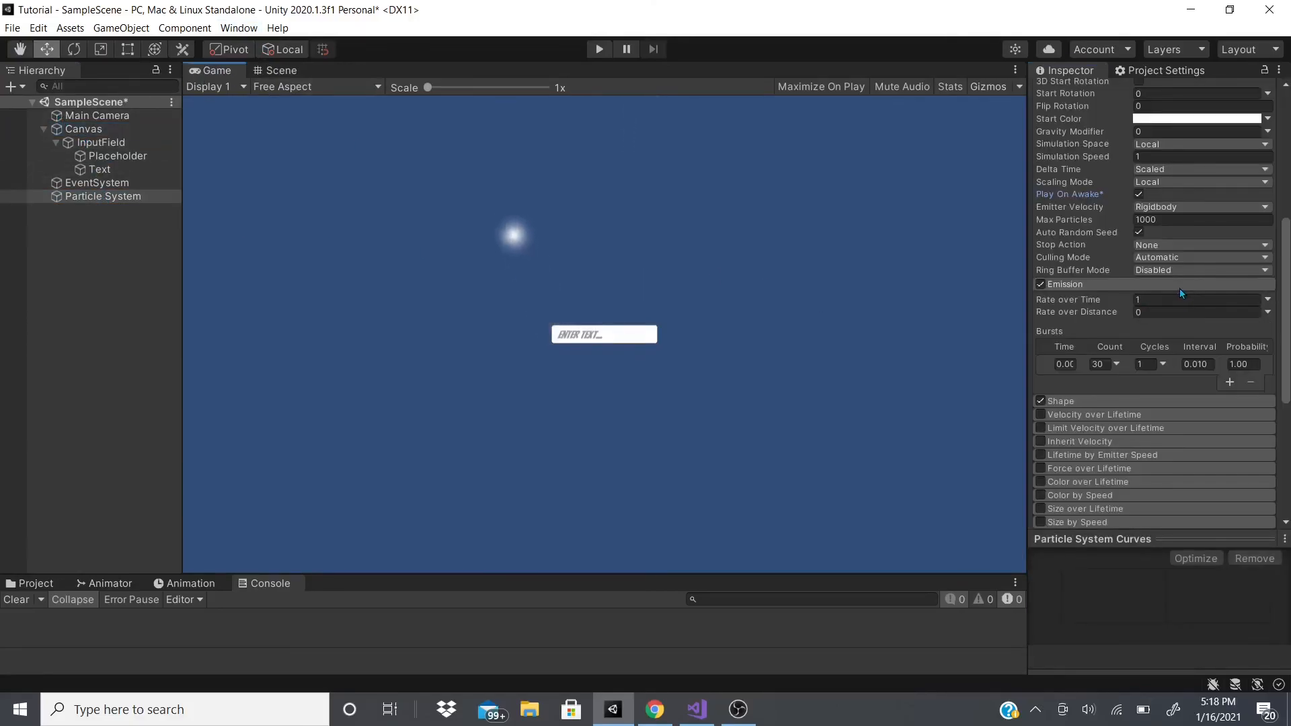
scroll(1156, 245, "up", 4)
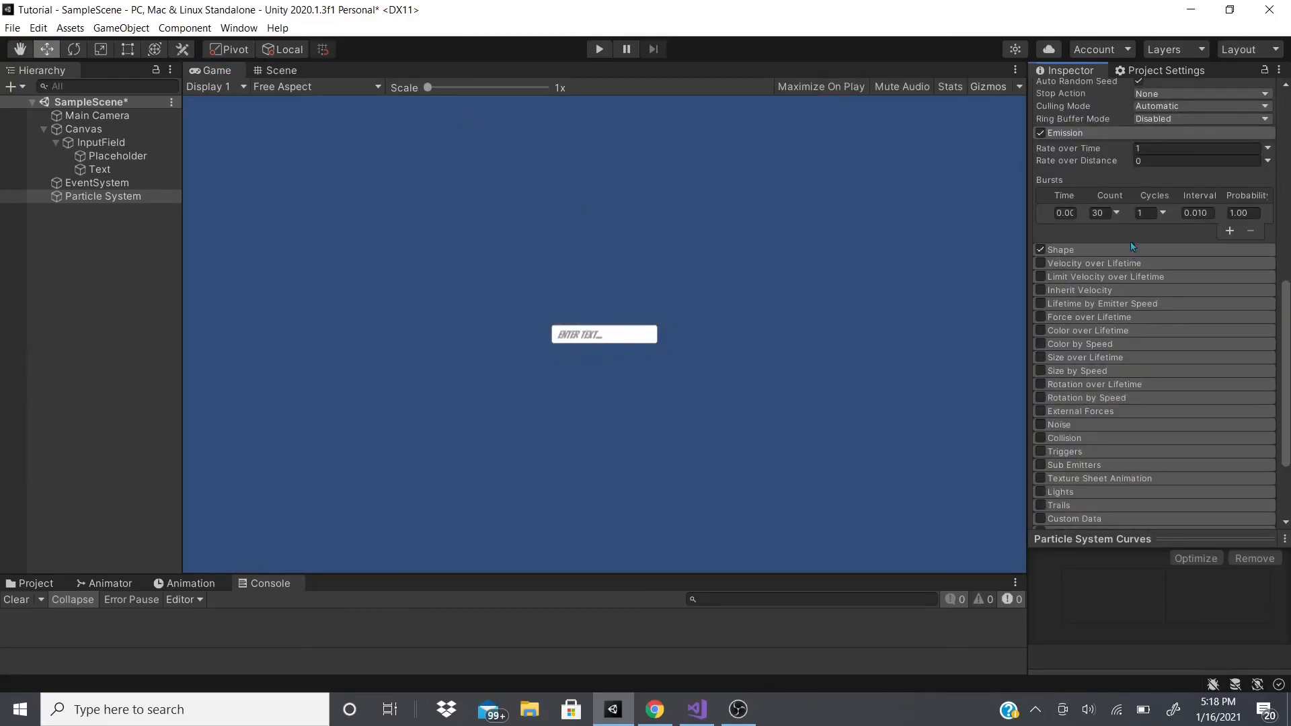
scroll(1130, 246, "up", 4)
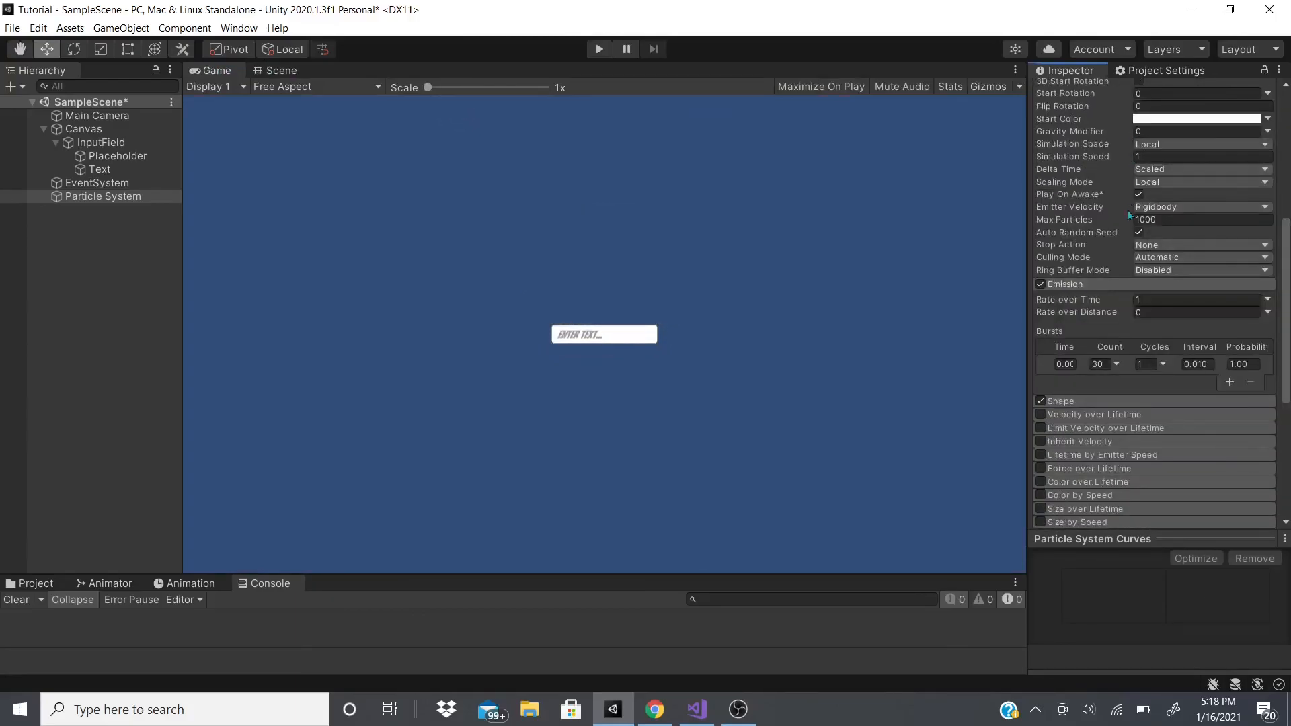
Assign the Particle System to the InputField's On End Edit event and set its function to ParticleSystem.Play ()
left_click(74, 156)
left_click(81, 142)
scroll(1106, 313, "down", 8)
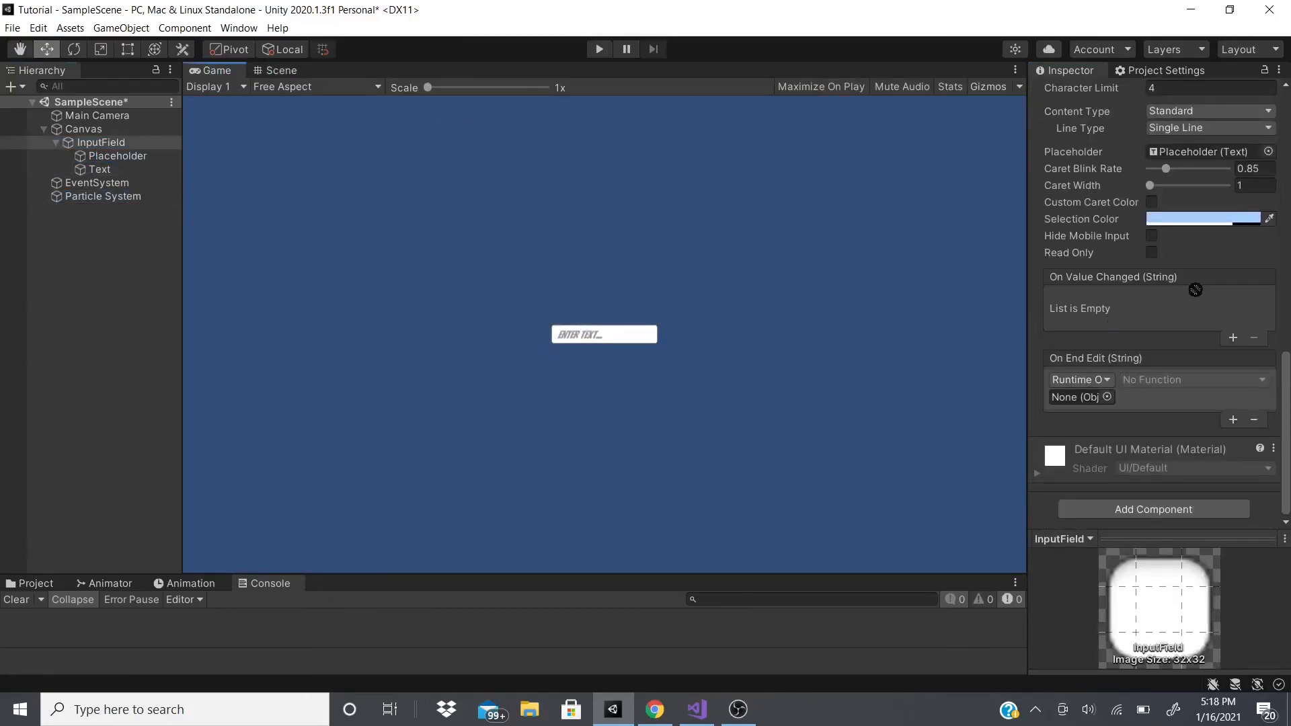
left_click_drag(1195, 290, 1079, 399)
left_click(1160, 385)
mouse_move(1187, 463)
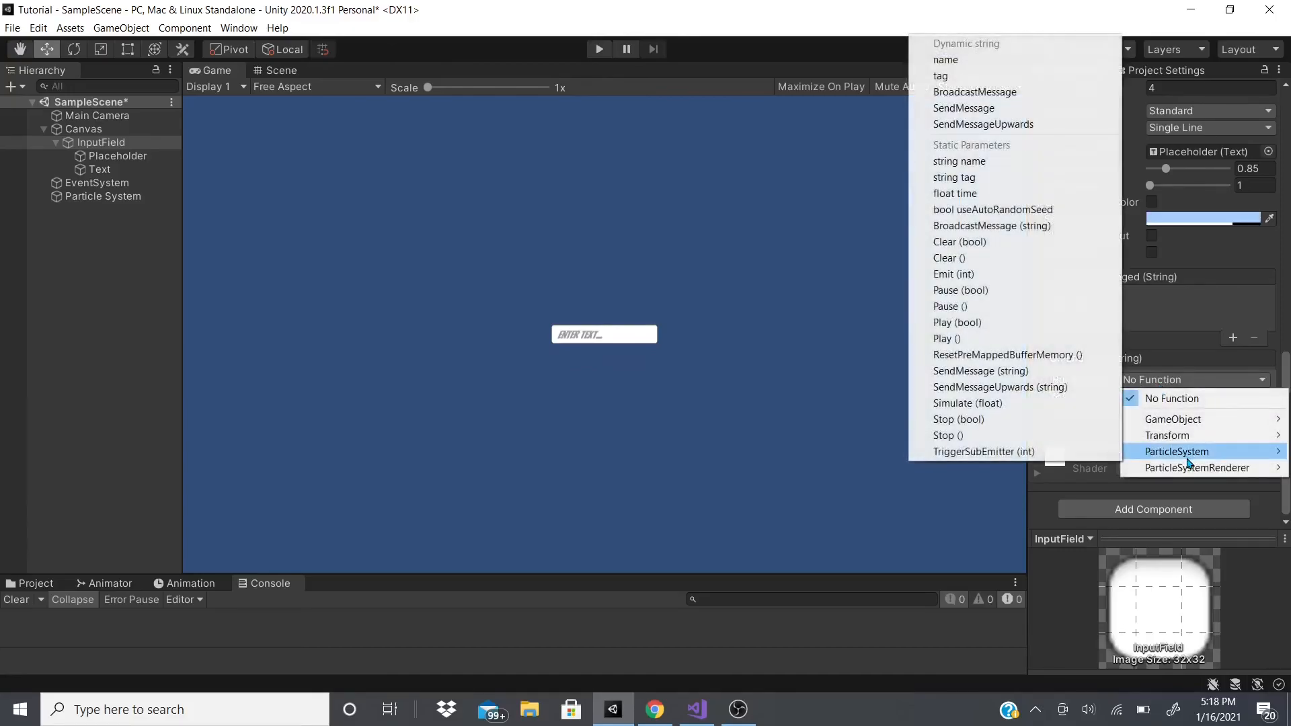
left_click(955, 338)
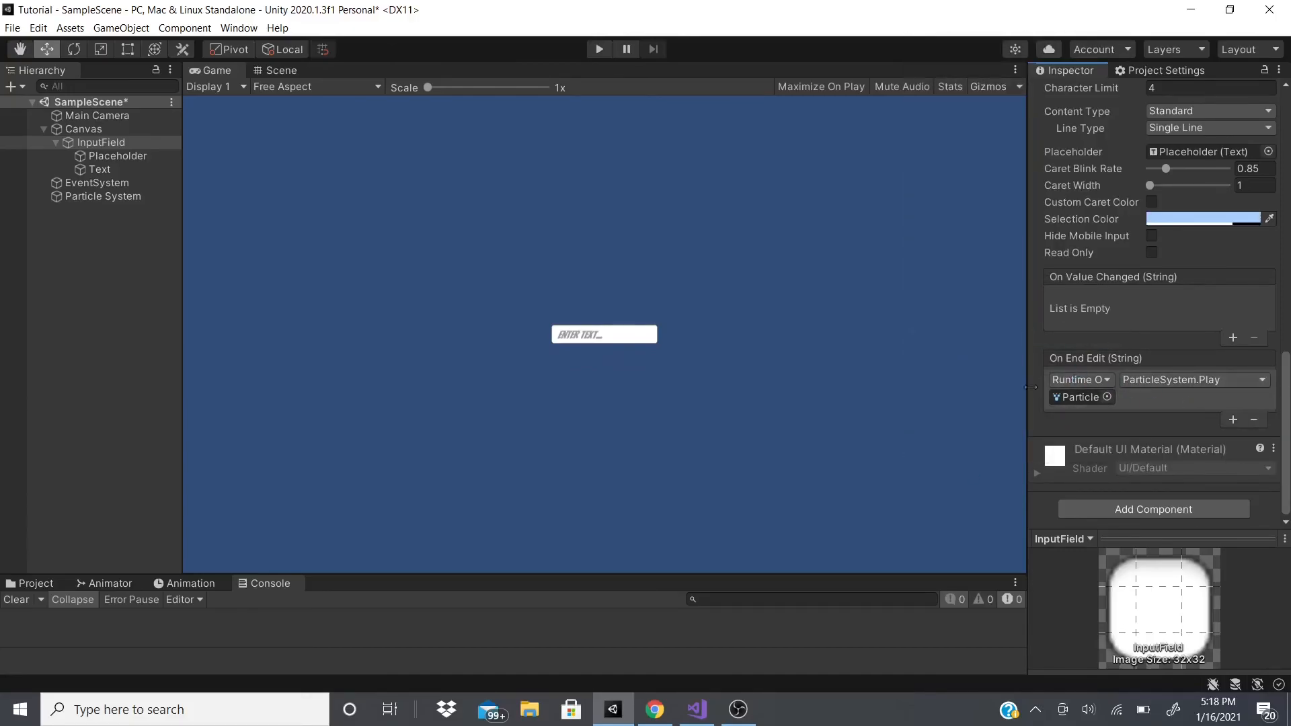
Test the On End Edit event in play mode by submitting "hfdj" in the input field, and exit play mode
left_click(598, 51)
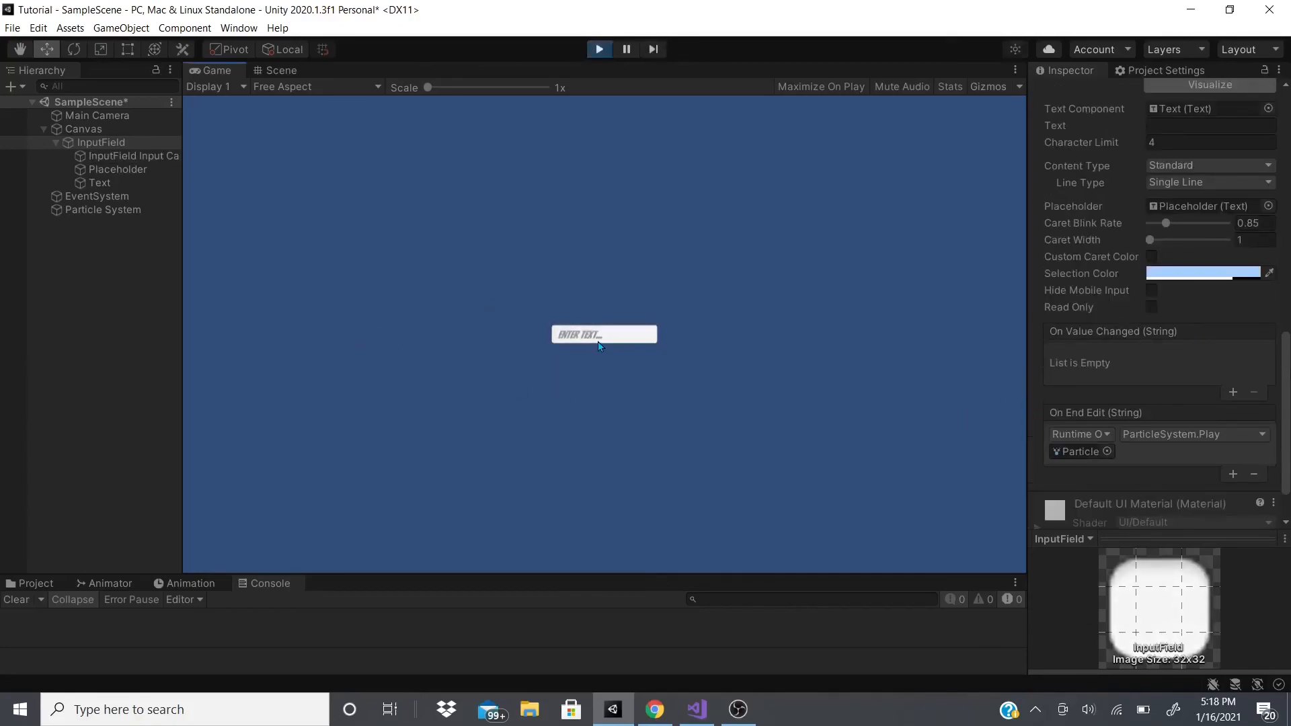
type("hfdj")
key("Return")
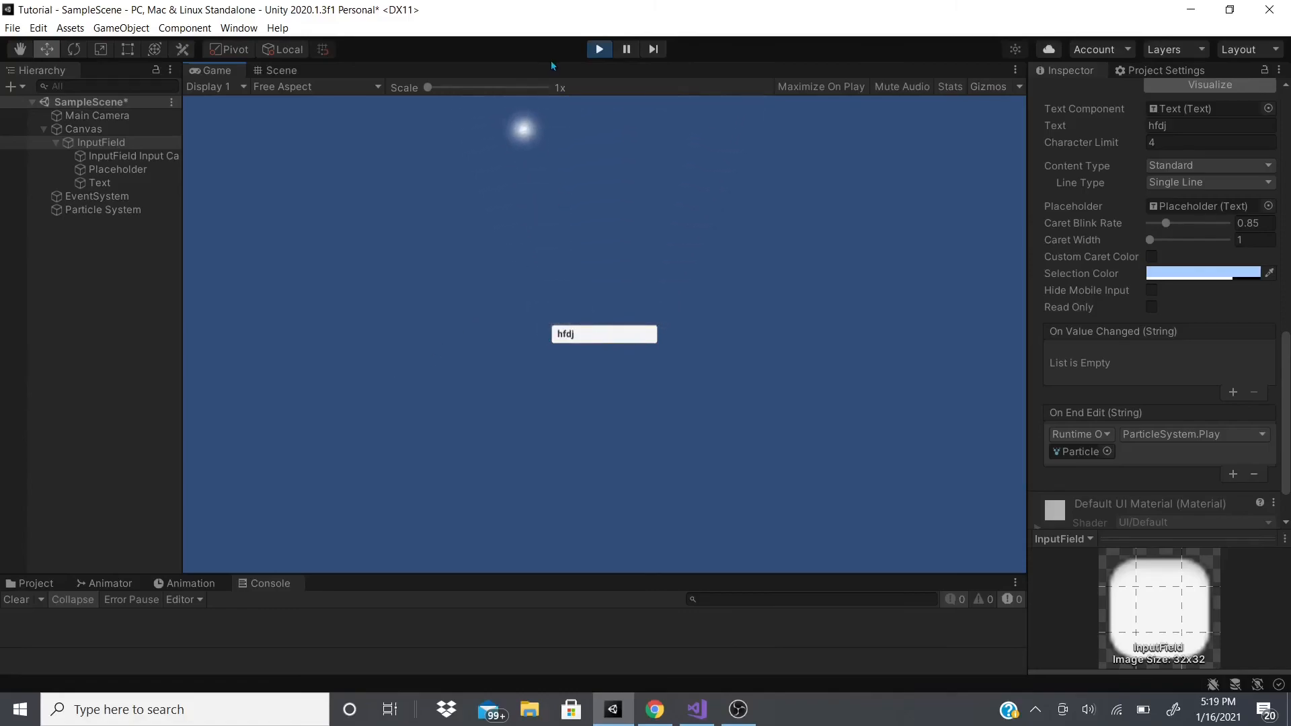
left_click(599, 49)
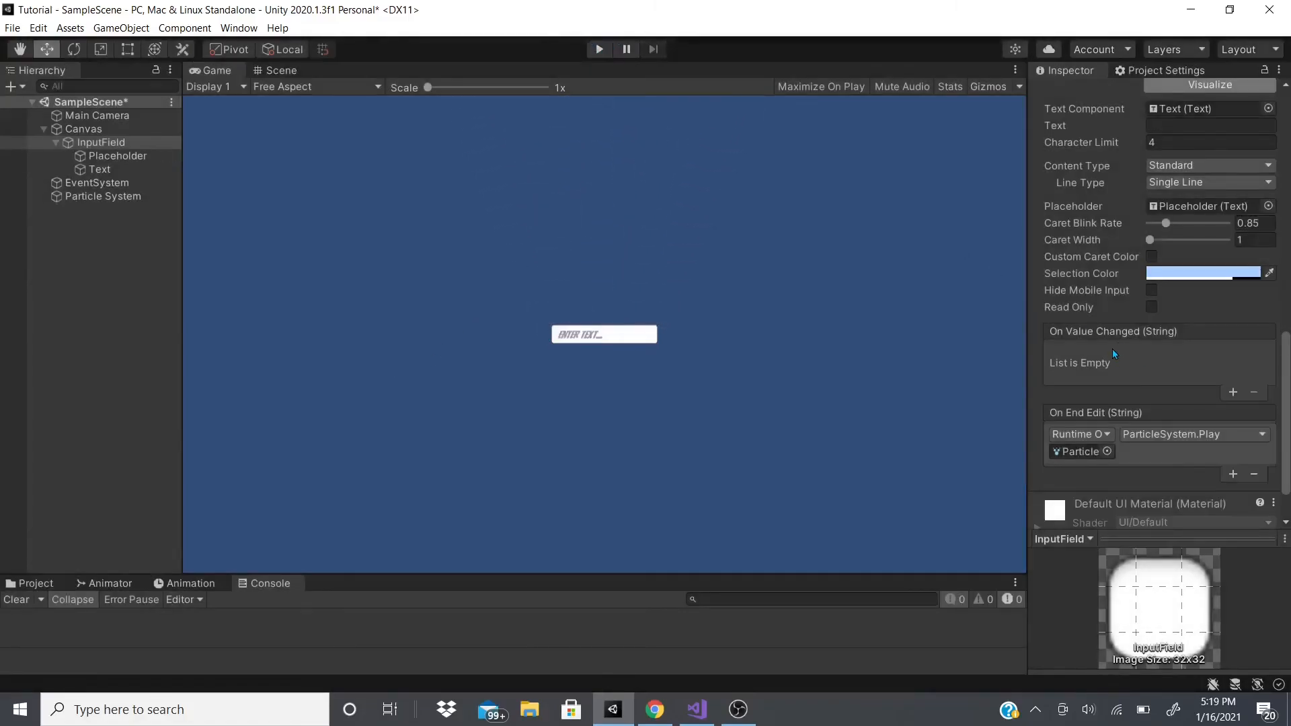
Add an On Value Changed entry that targets the Particle System, and change the On End Edit function to ParticleSystem.Stop
left_click(1232, 393)
left_click_drag(101, 197, 1083, 370)
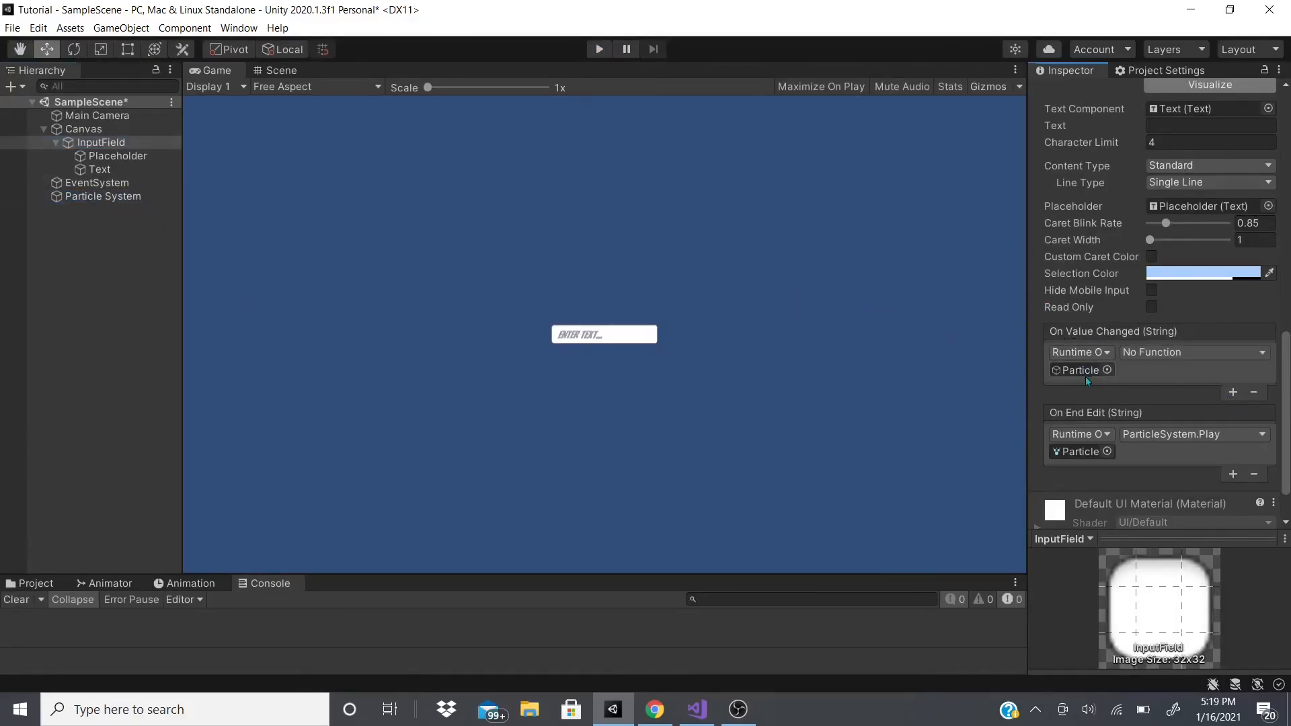
left_click(1192, 352)
left_click(1223, 435)
left_click(1223, 434)
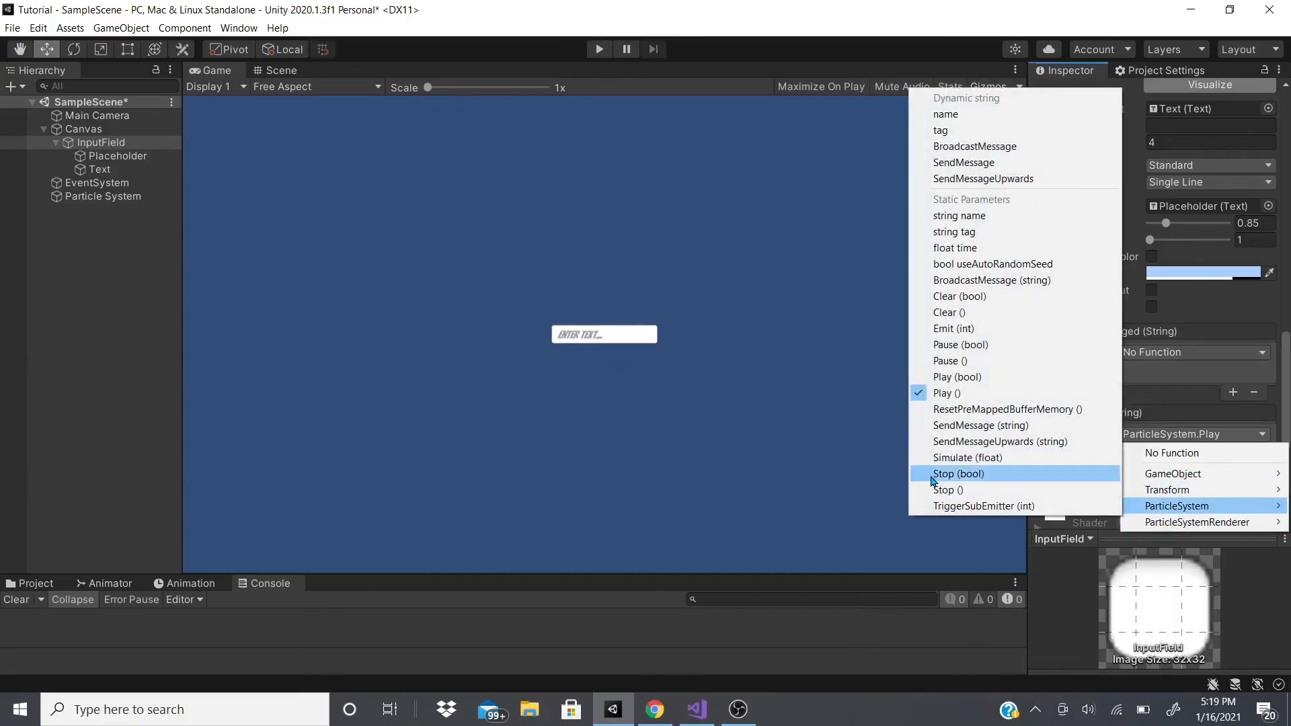
Set the On Value Changed function to ParticleSystem.Play ()
left_click(1181, 356)
left_click(1181, 356)
mouse_move(1178, 425)
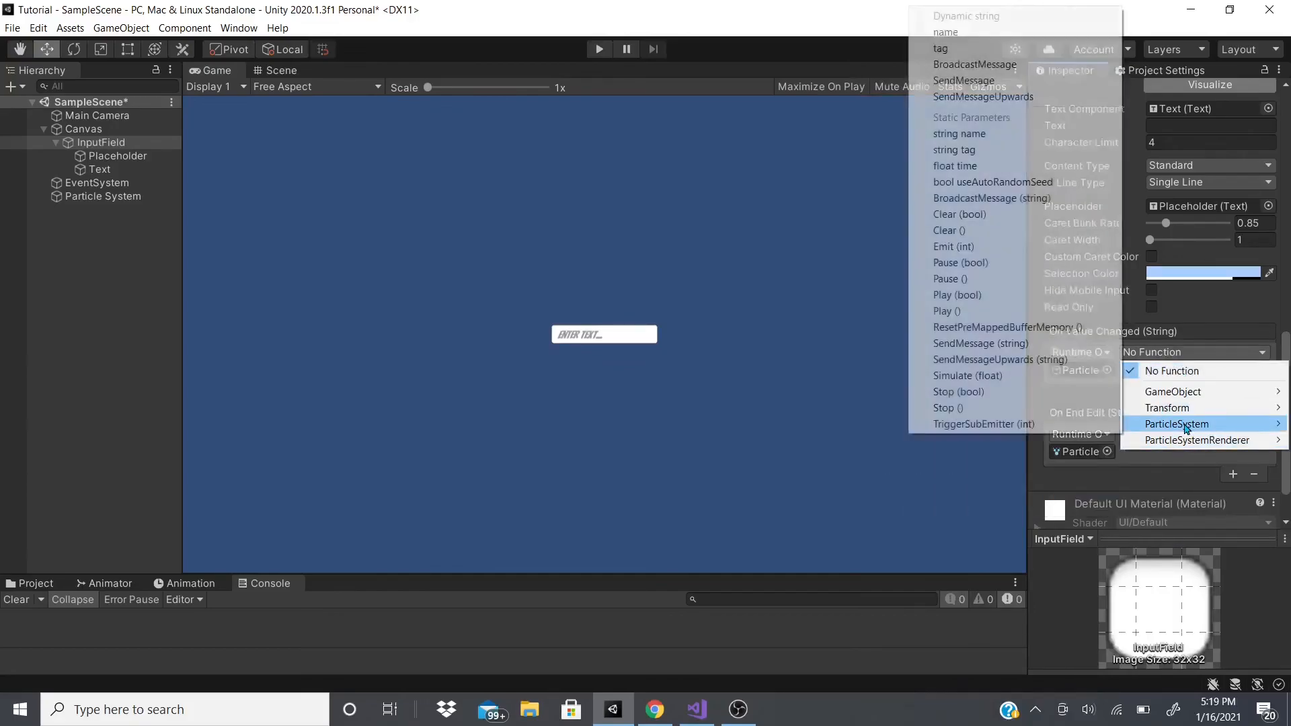
left_click(969, 311)
Test both events in play mode by entering "mdjs" and deleting its last character, and exit play mode
left_click(609, 50)
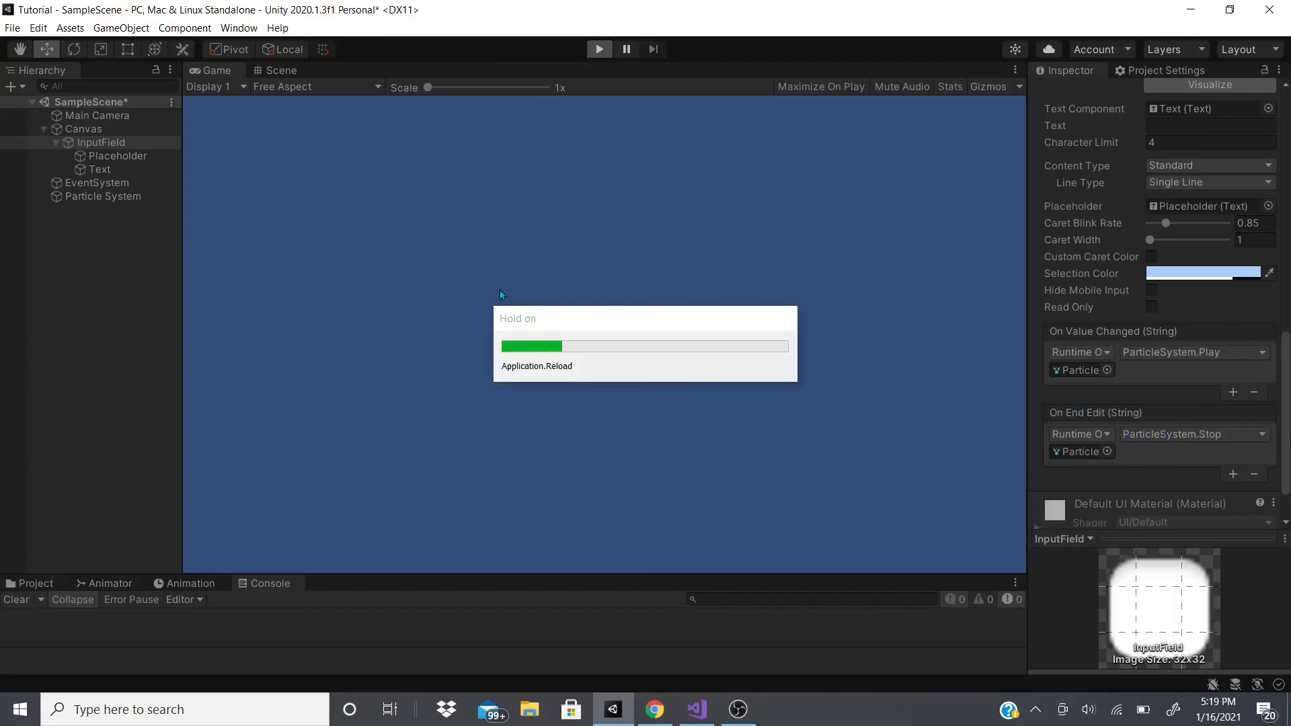
type("mdjs")
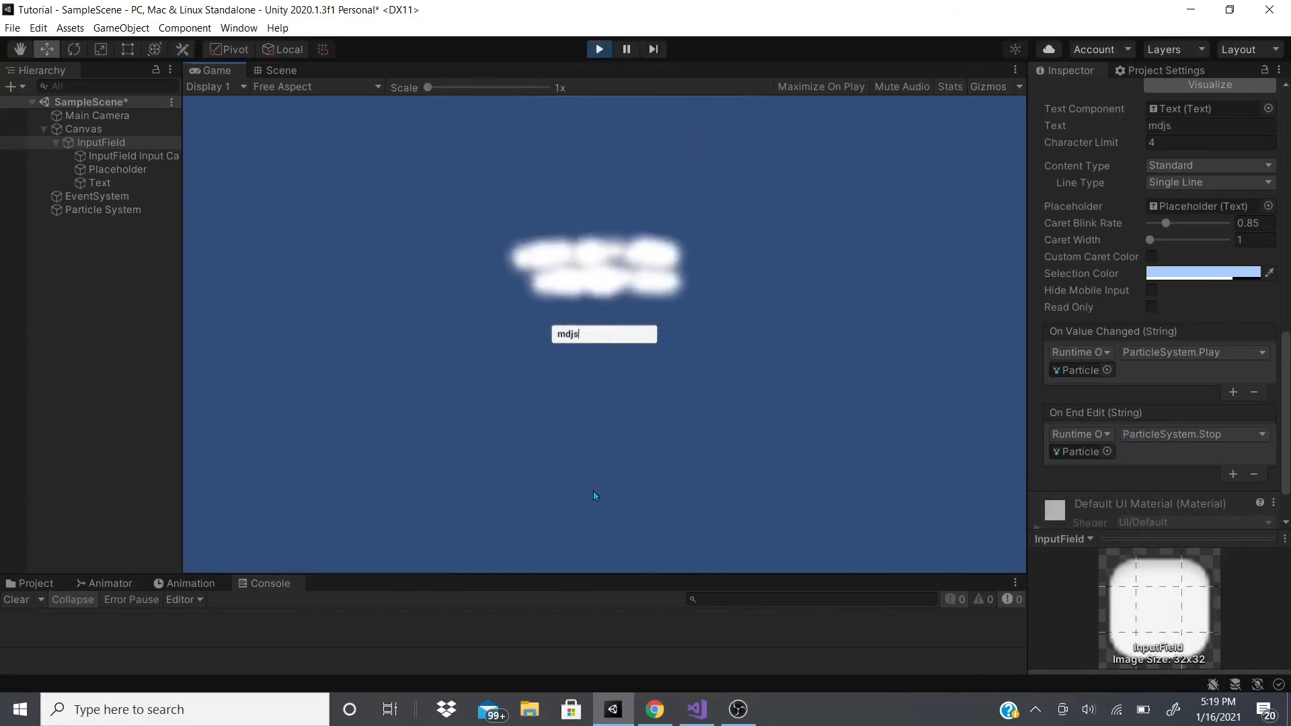
key("BackSpace")
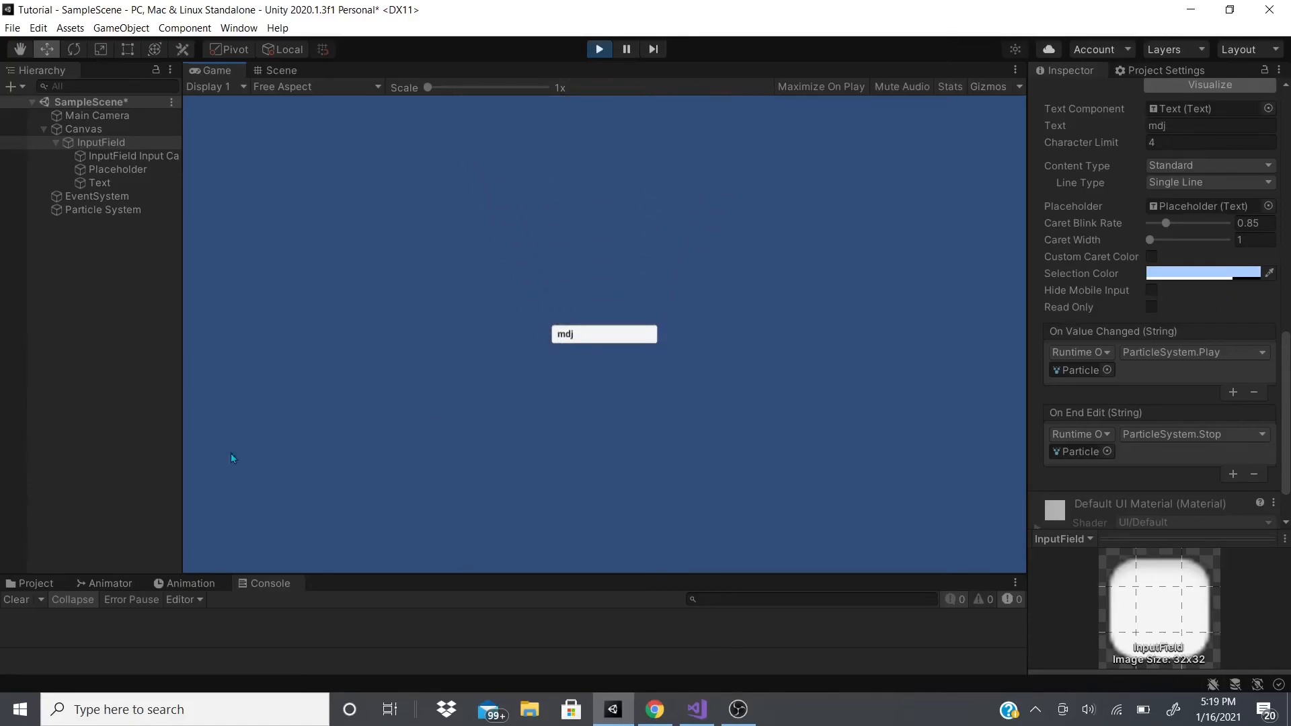
key("ctrl+p")
Examine the text component settings of the InputField's Placeholder and Text child objects
scroll(1035, 422, "down", 2)
left_click(121, 158)
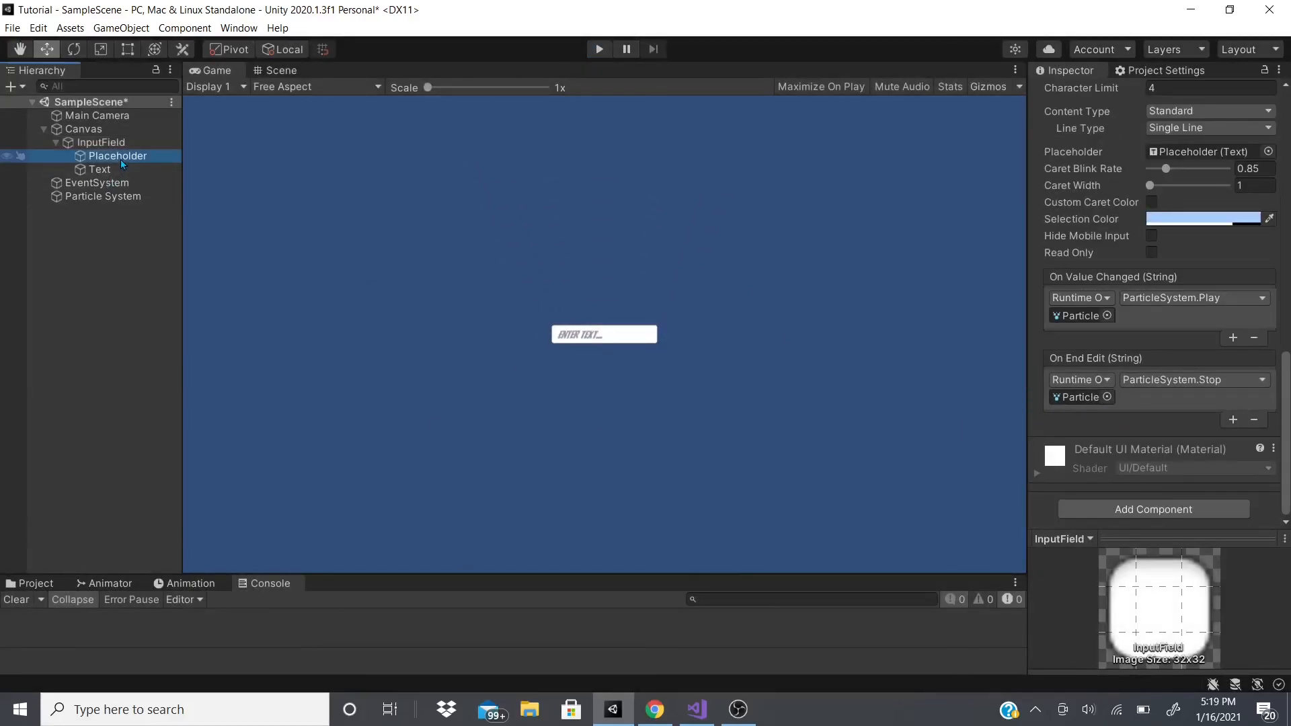
scroll(1063, 366, "up", 3)
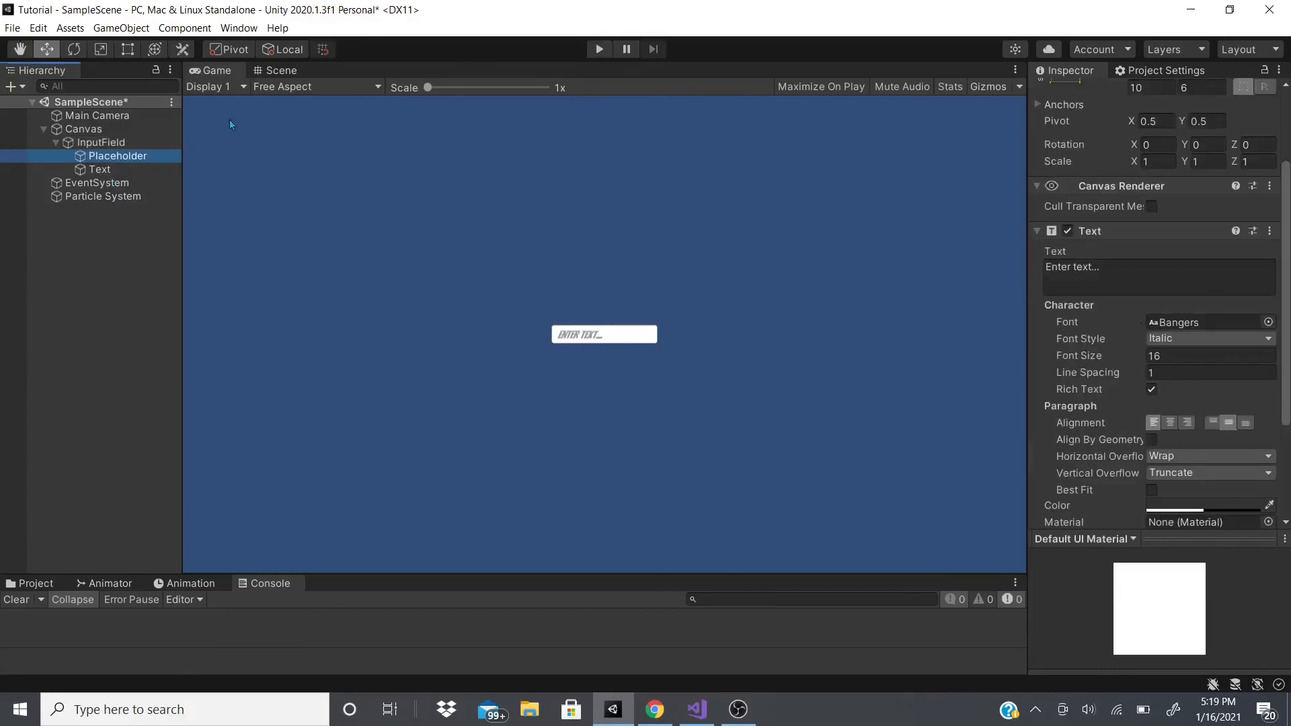
left_click(102, 171)
scroll(1216, 313, "down", 3)
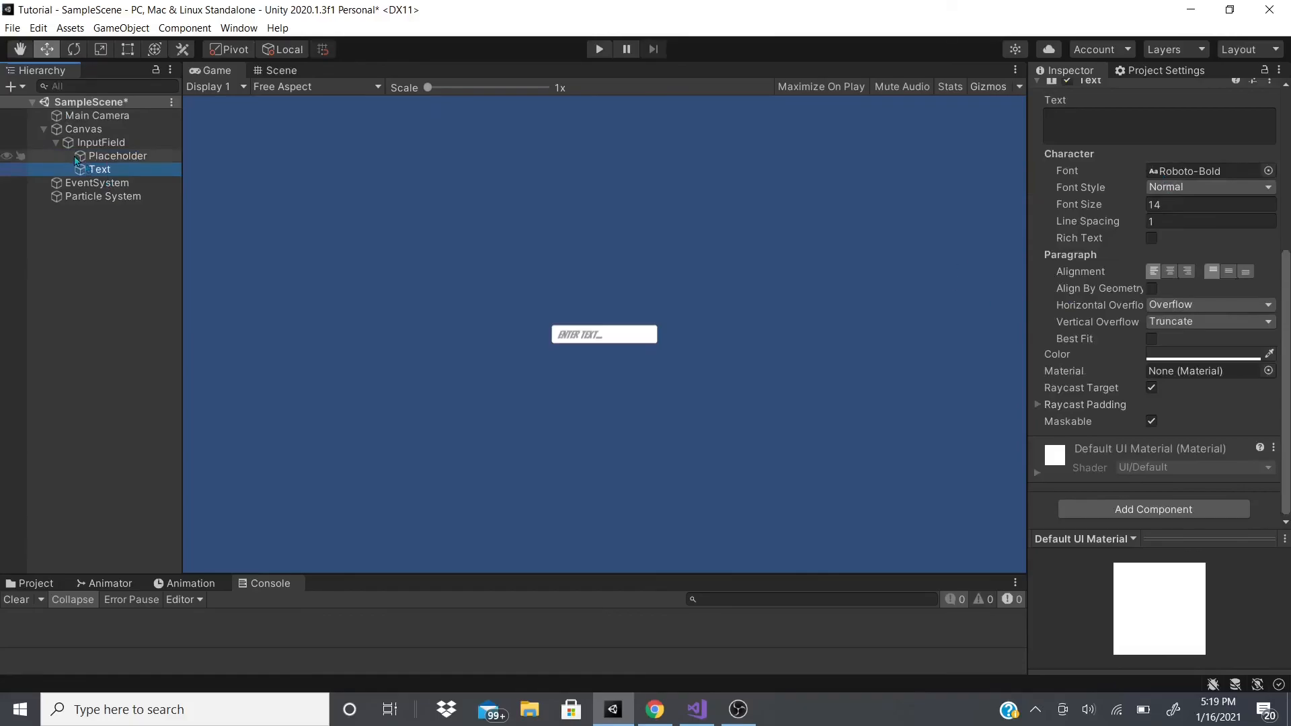
Collapse the InputField's children and add an Input Field - TextMeshPro to the Canvas
left_click(56, 144)
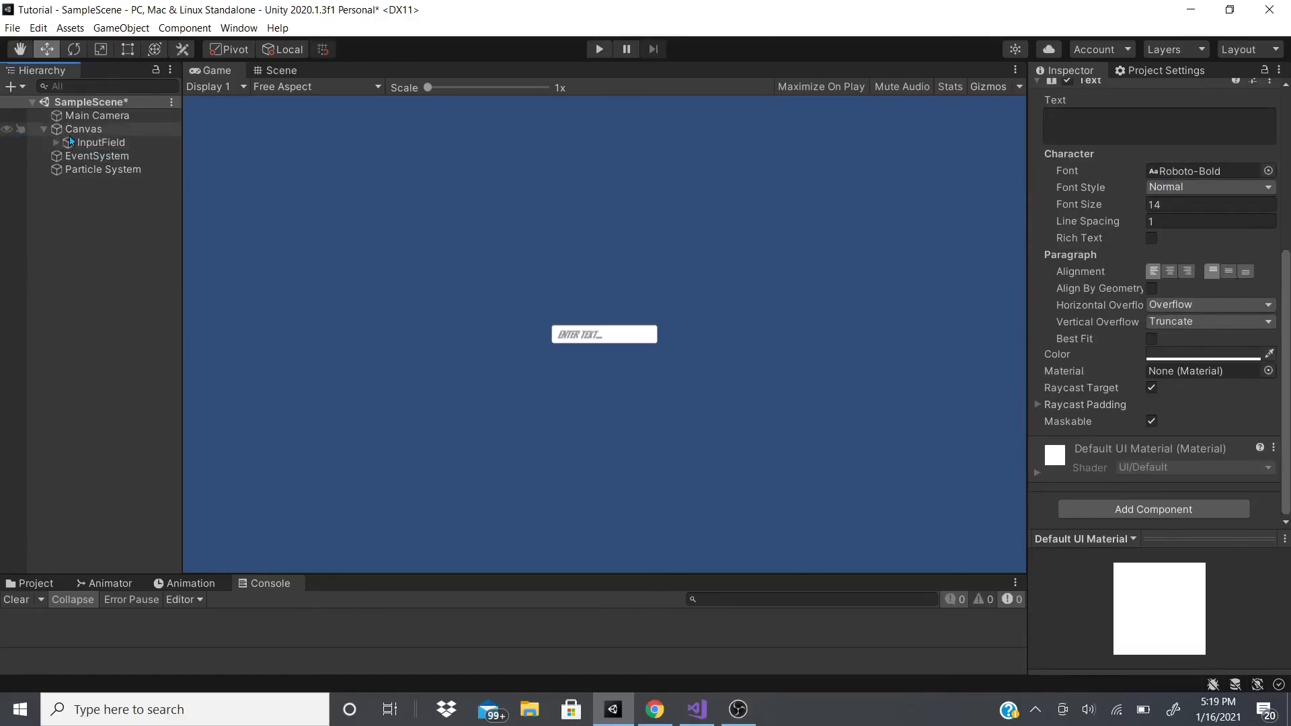
right_click(72, 137)
mouse_move(154, 399)
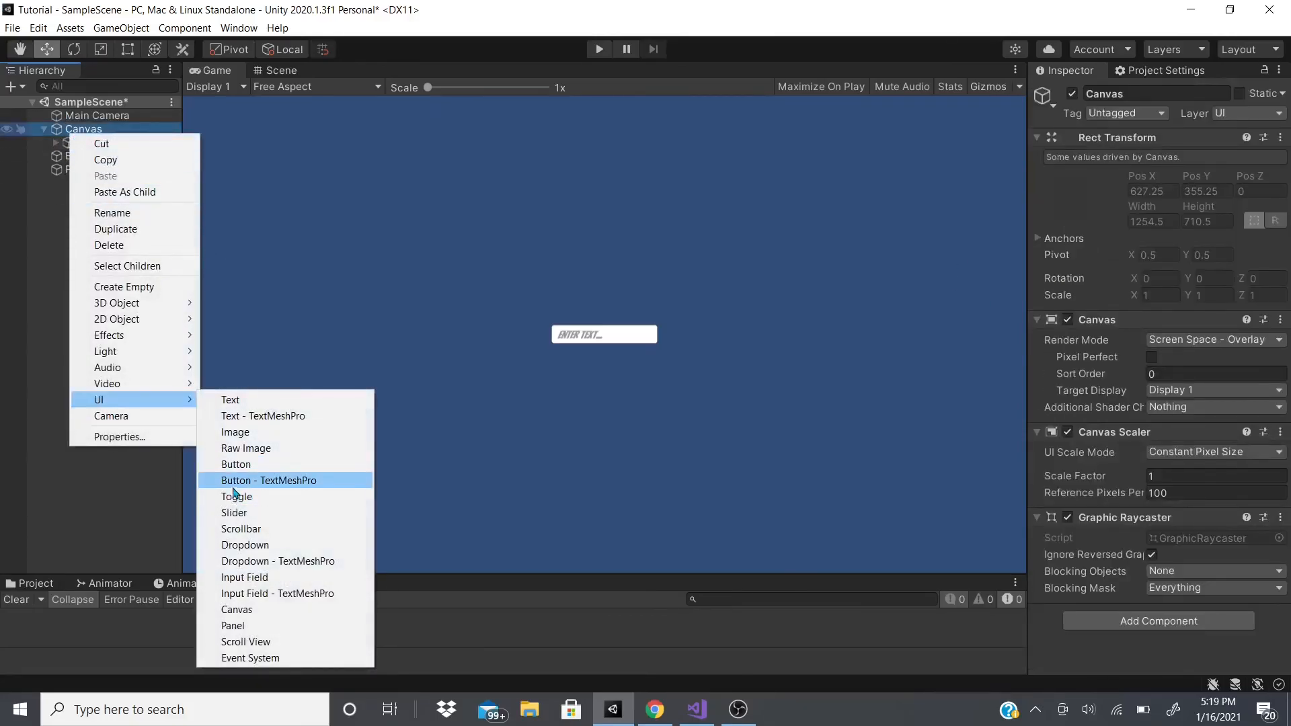
left_click(263, 594)
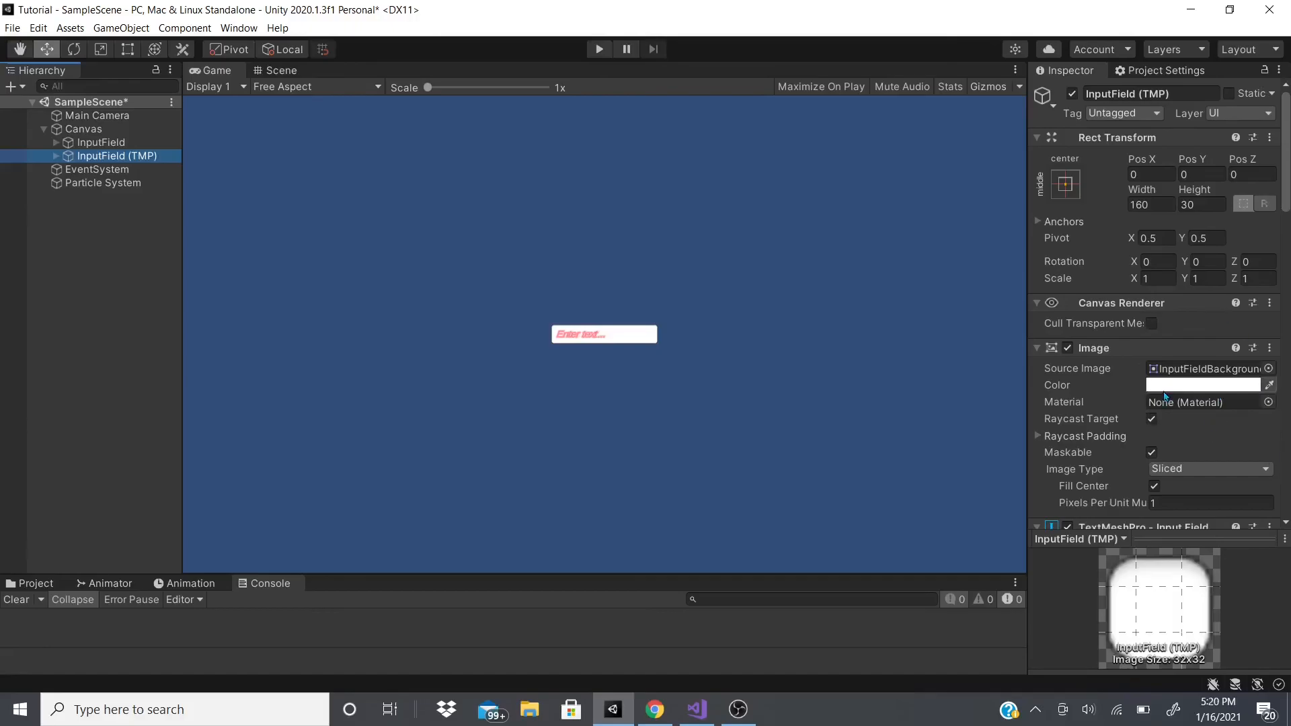
Deactivate the original InputField and set the Pos X of InputField (TMP) to 0
scroll(1164, 390, "down", 3)
scroll(1159, 398, "down", 3)
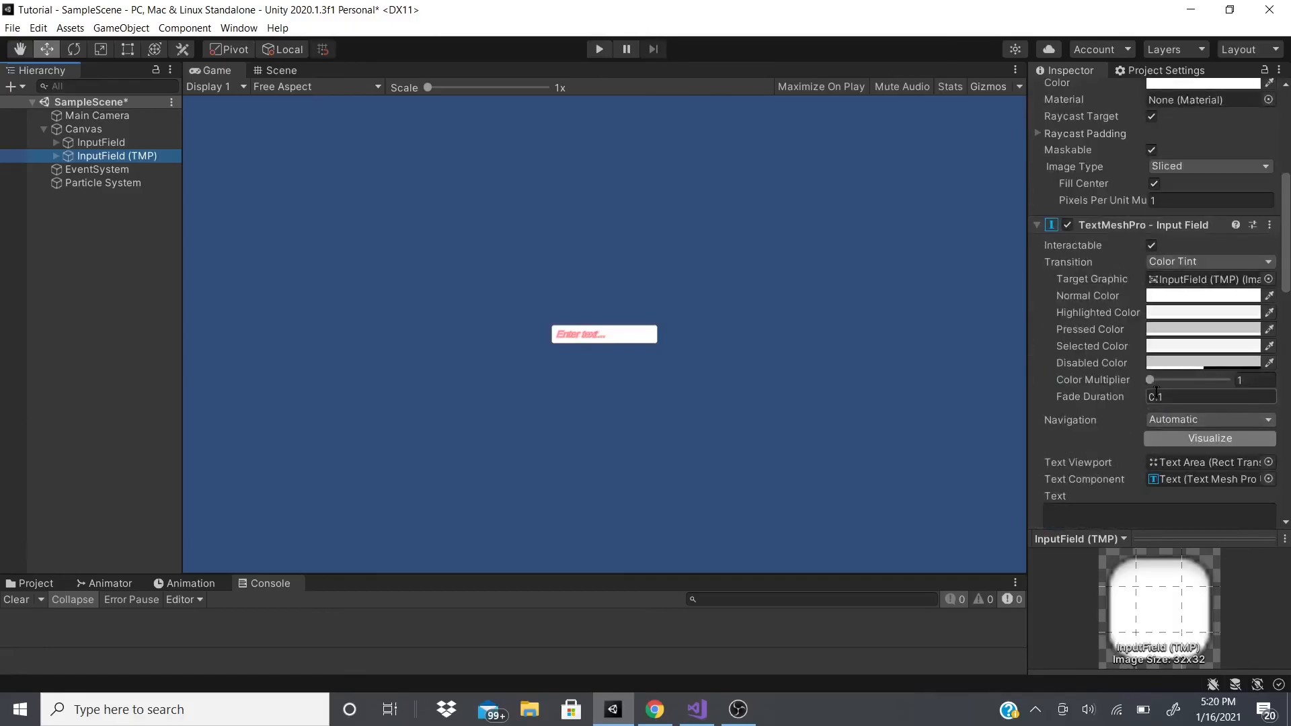
left_click(1021, 373)
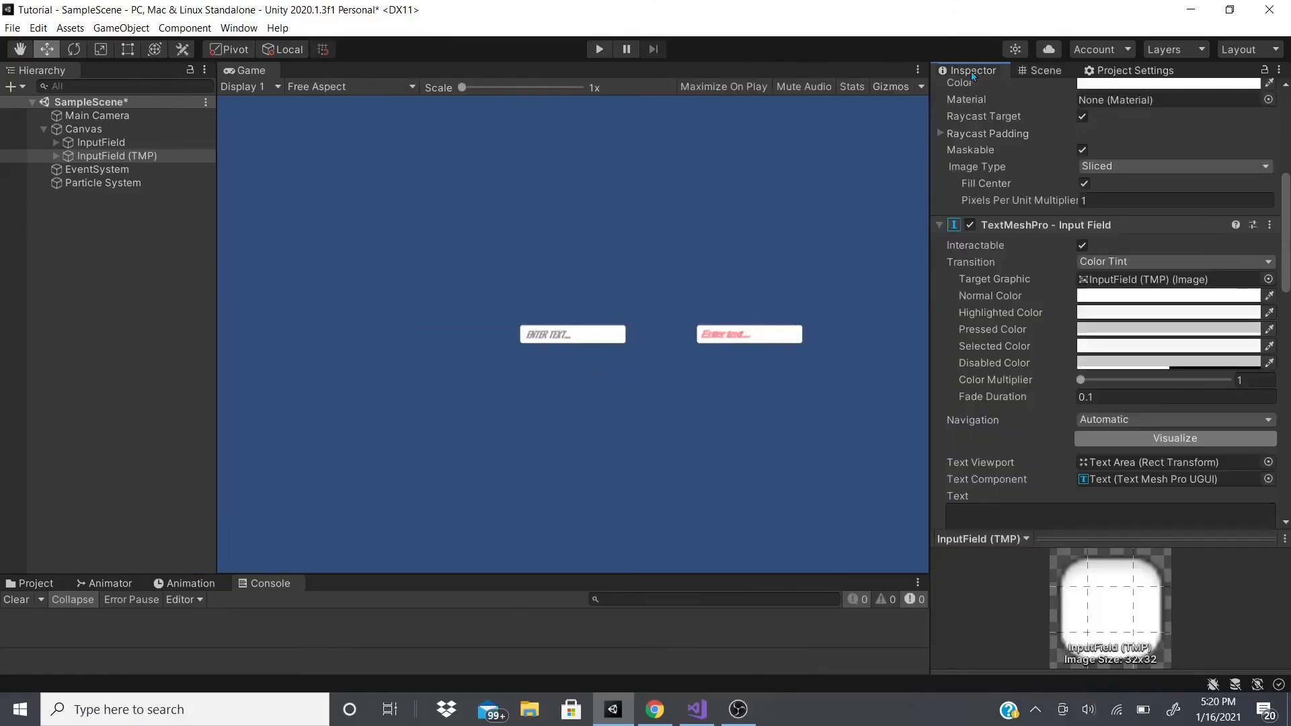
left_click(726, 345)
left_click(94, 142)
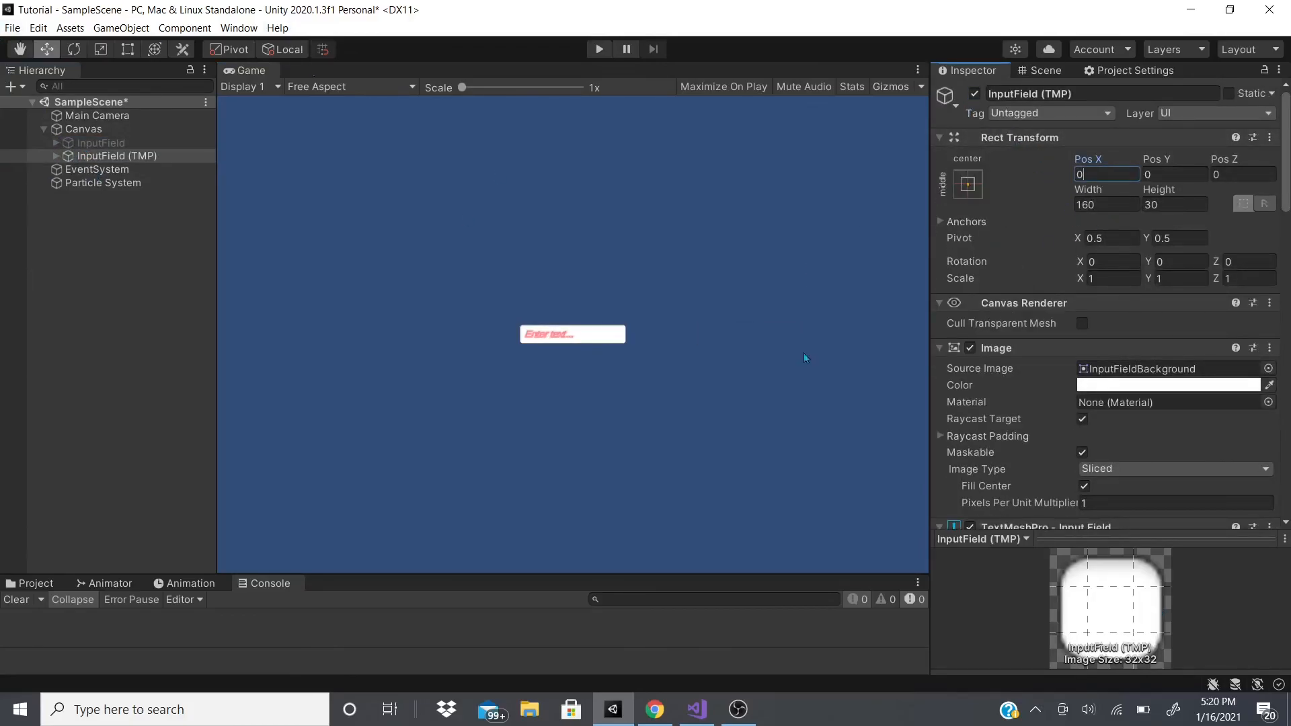
Examine the TextMeshPro input field's transition, text and Input Field Settings options
scroll(1044, 442, "down", 10)
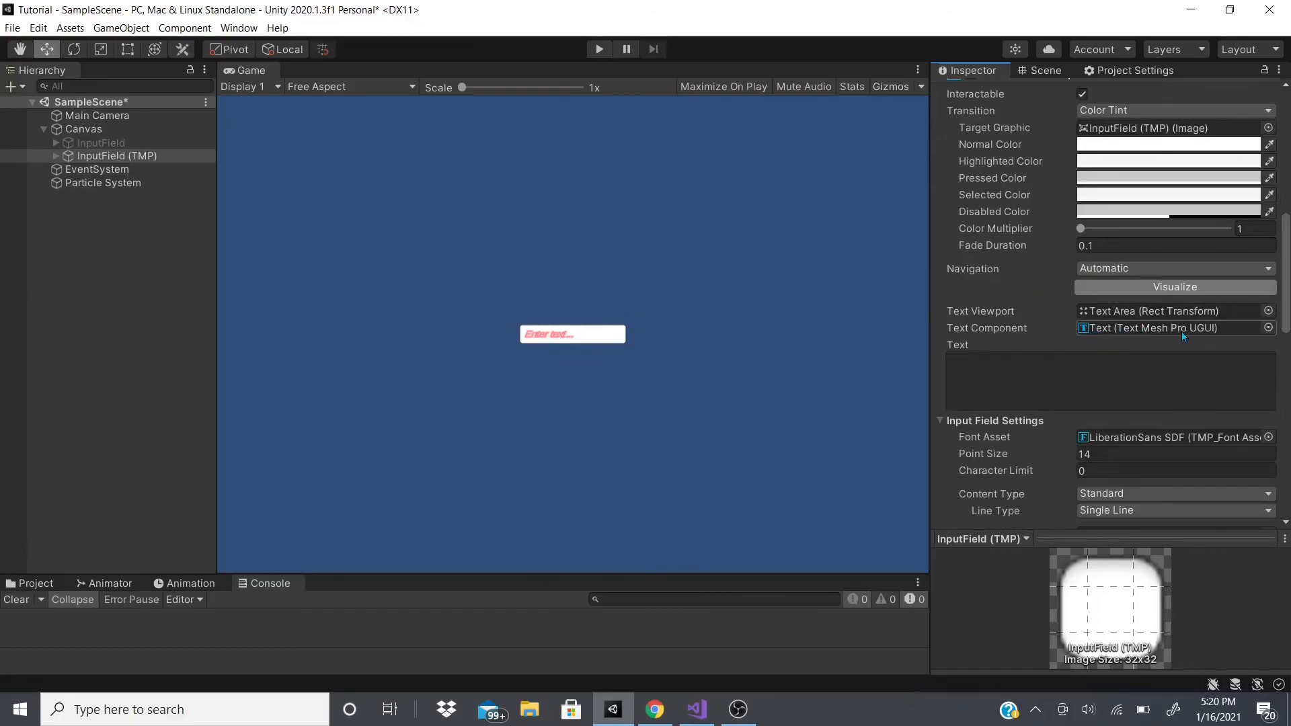
scroll(1144, 336, "up", 10)
scroll(1103, 382, "down", 10)
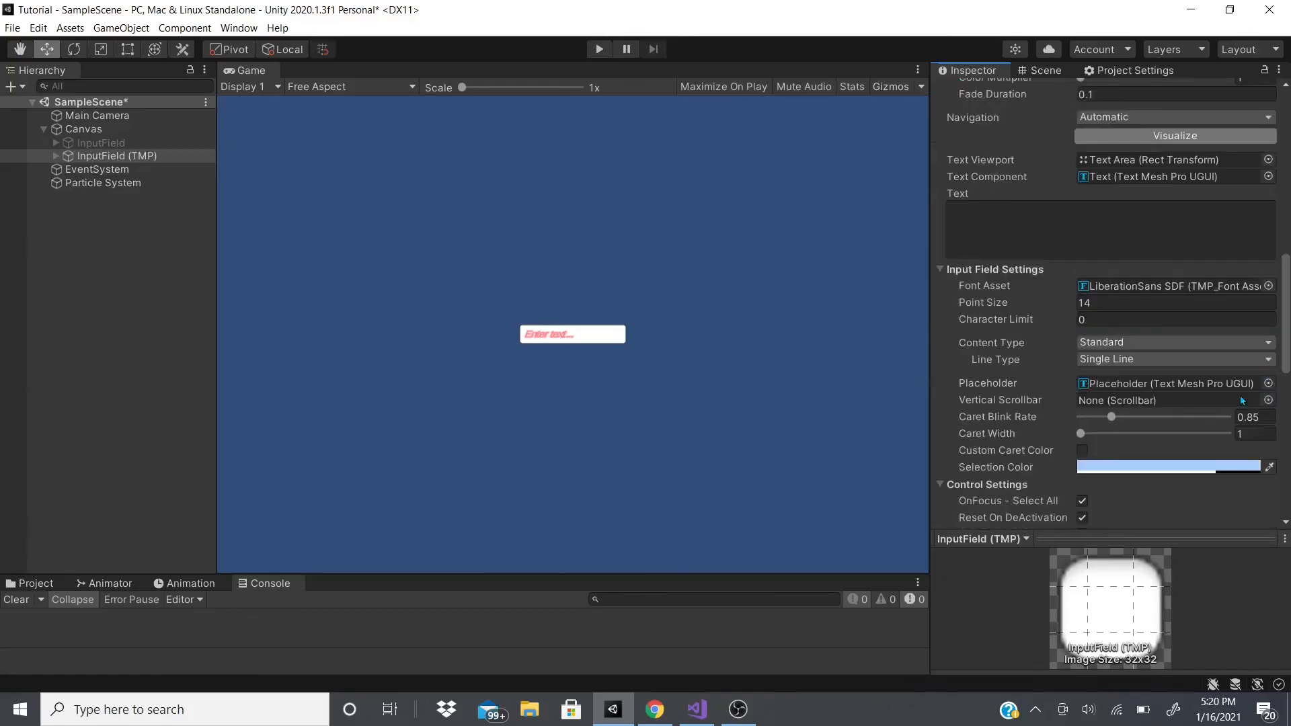
scroll(1119, 383, "up", 10)
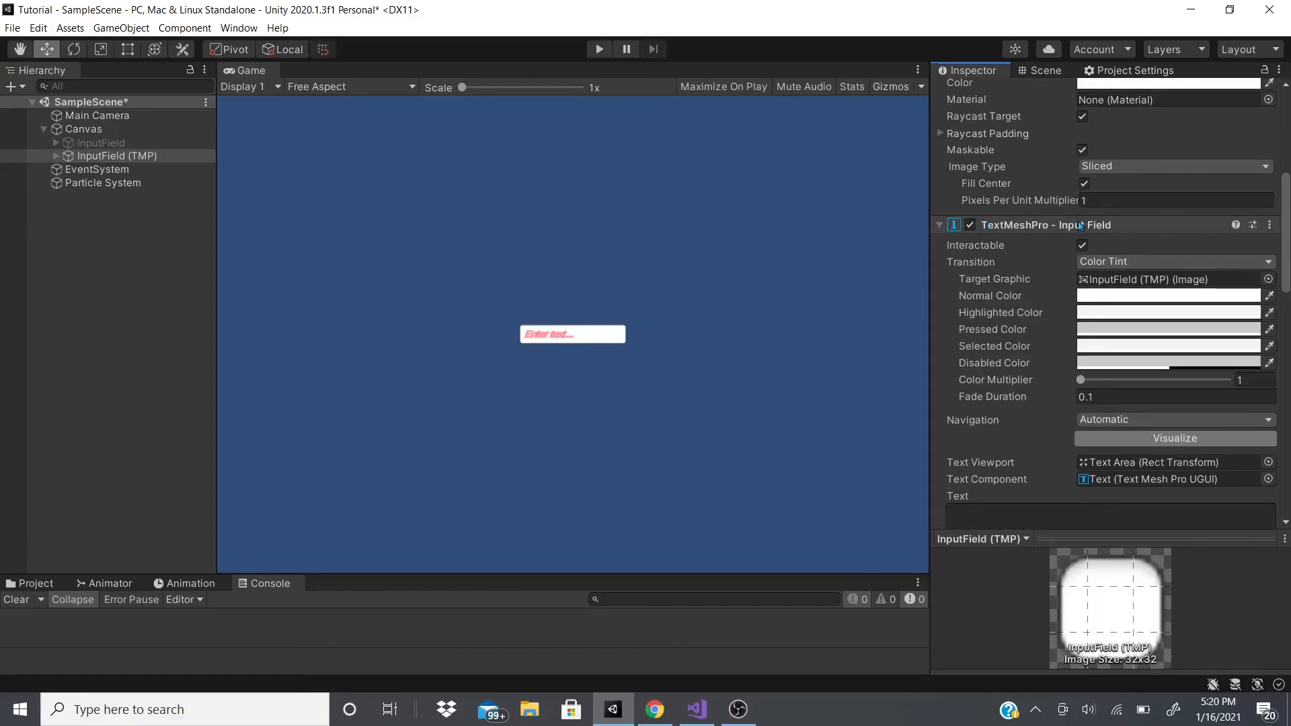
scroll(1042, 225, "down", 10)
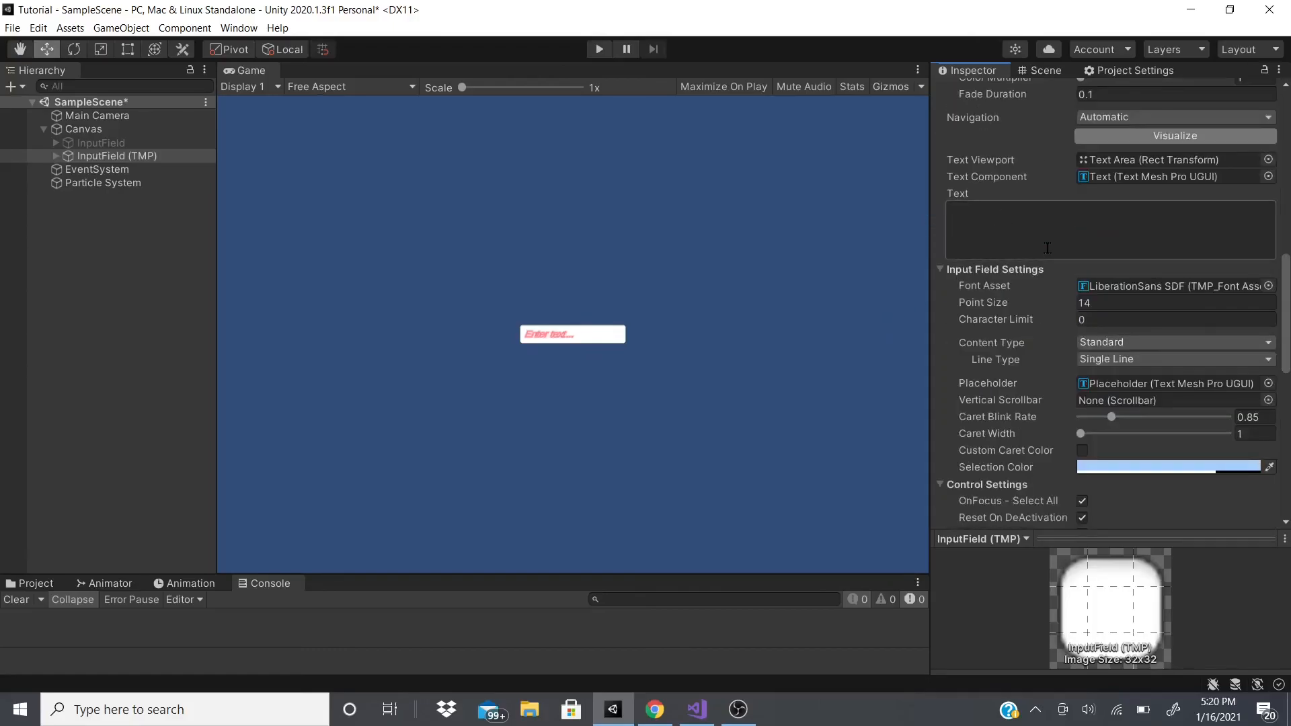
Review the TextMeshPro input field's control settings, events and Content Type options, and set its Point Size to 15.72
scroll(1076, 124, "down", 5)
scroll(1143, 466, "down", 10)
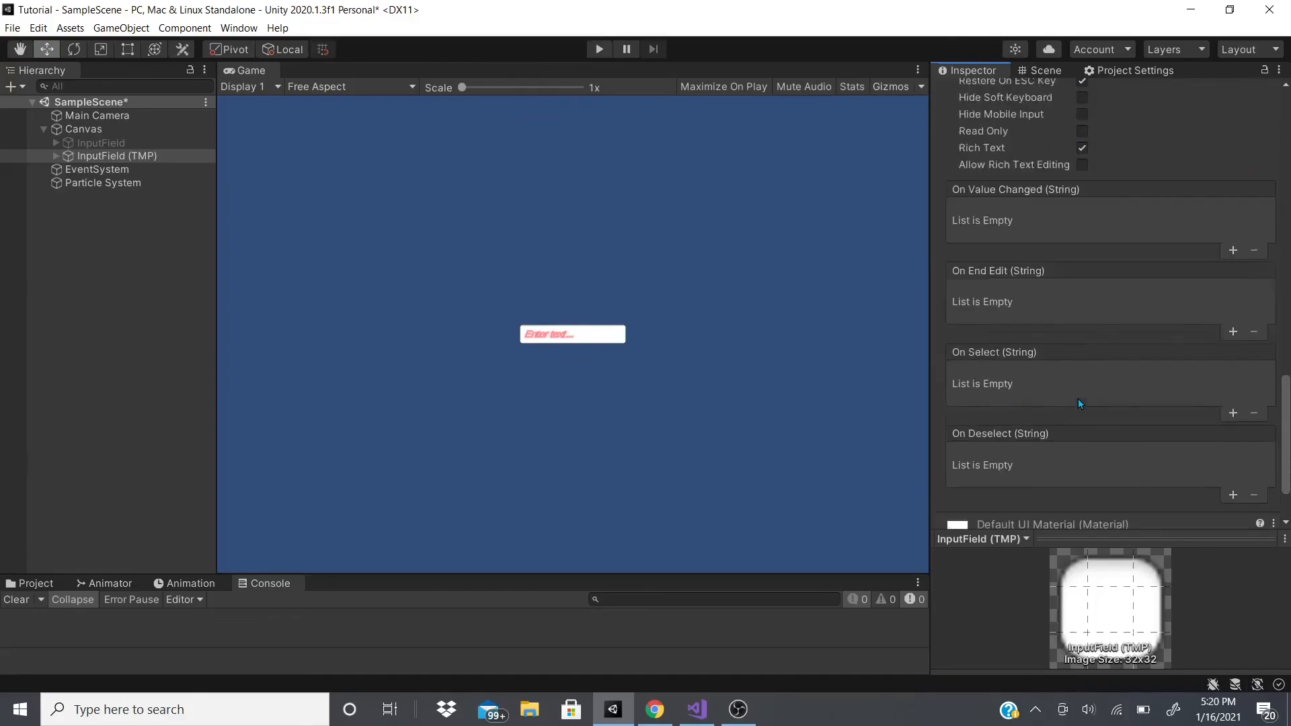
scroll(1076, 438, "up", 7)
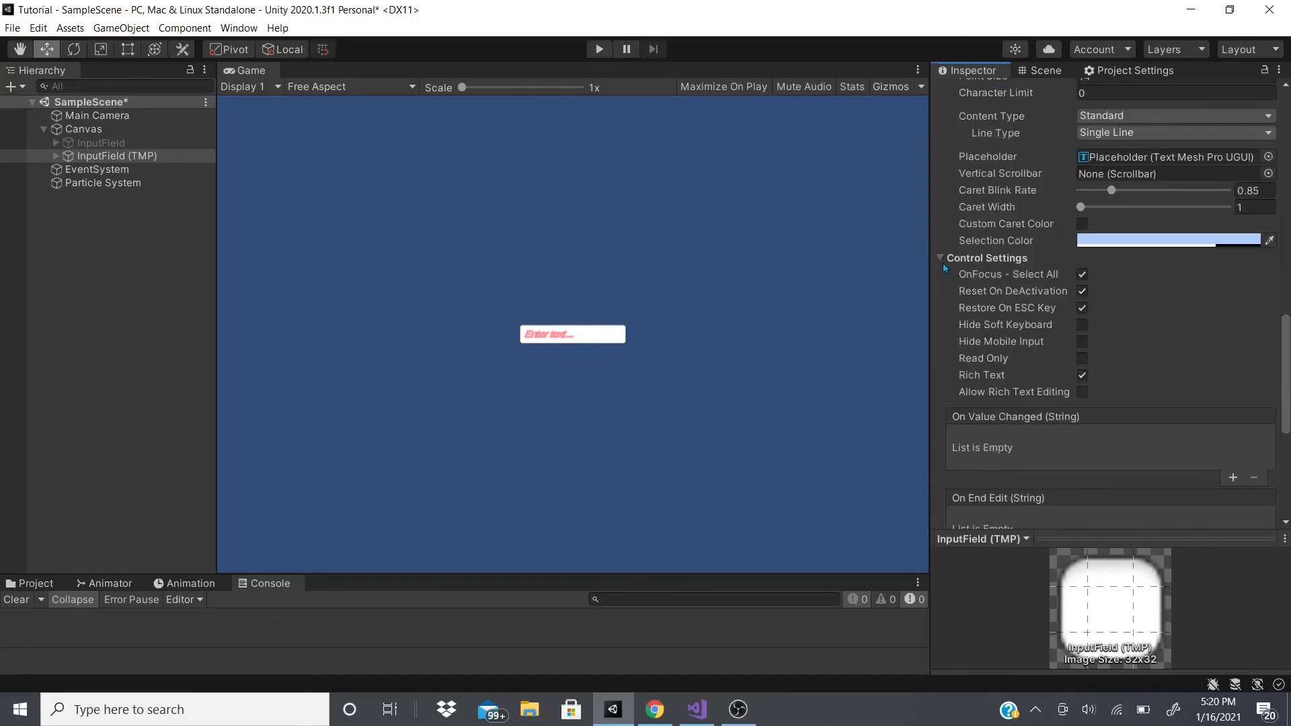
scroll(975, 256, "up", 5)
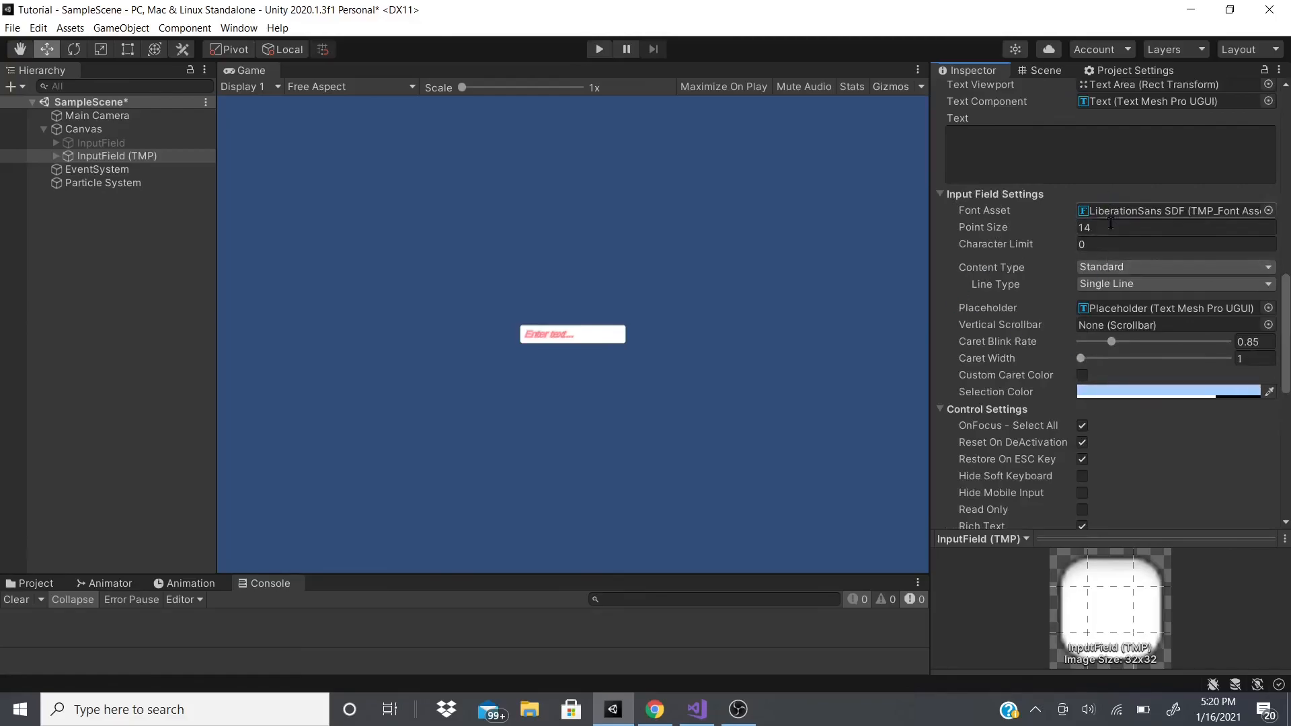
mouse_move(997, 230)
left_mouse_down()
mouse_move(973, 227)
mouse_move(1022, 233)
left_mouse_up()
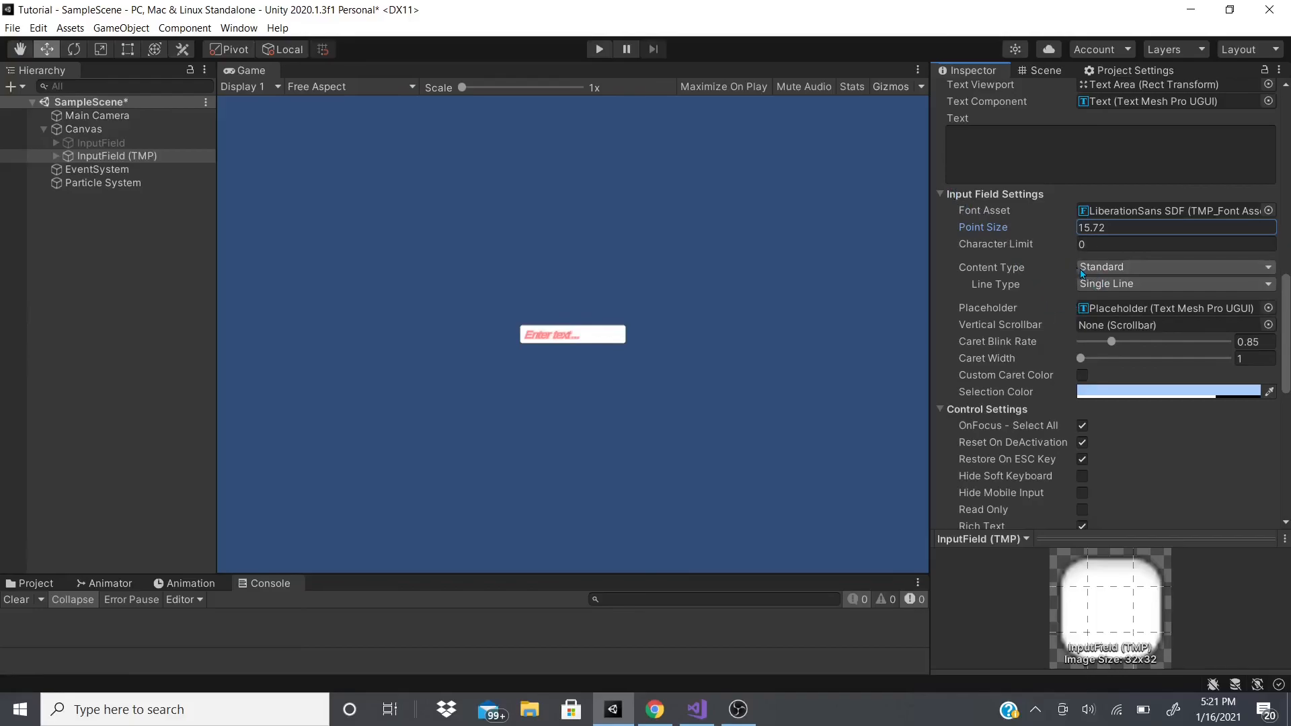
left_click(1144, 267)
left_click(996, 272)
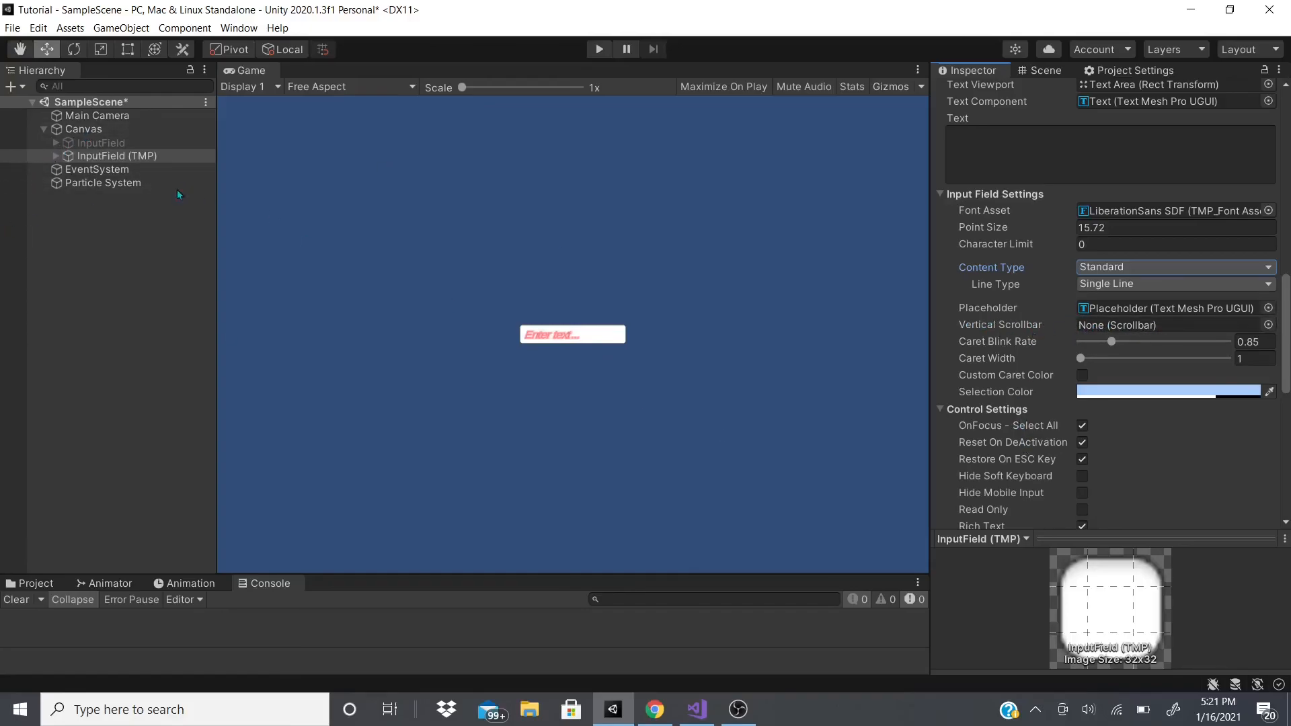
Add a UI Scrollbar to the Canvas and set its Direction to Top To Bottom
right_click(82, 128)
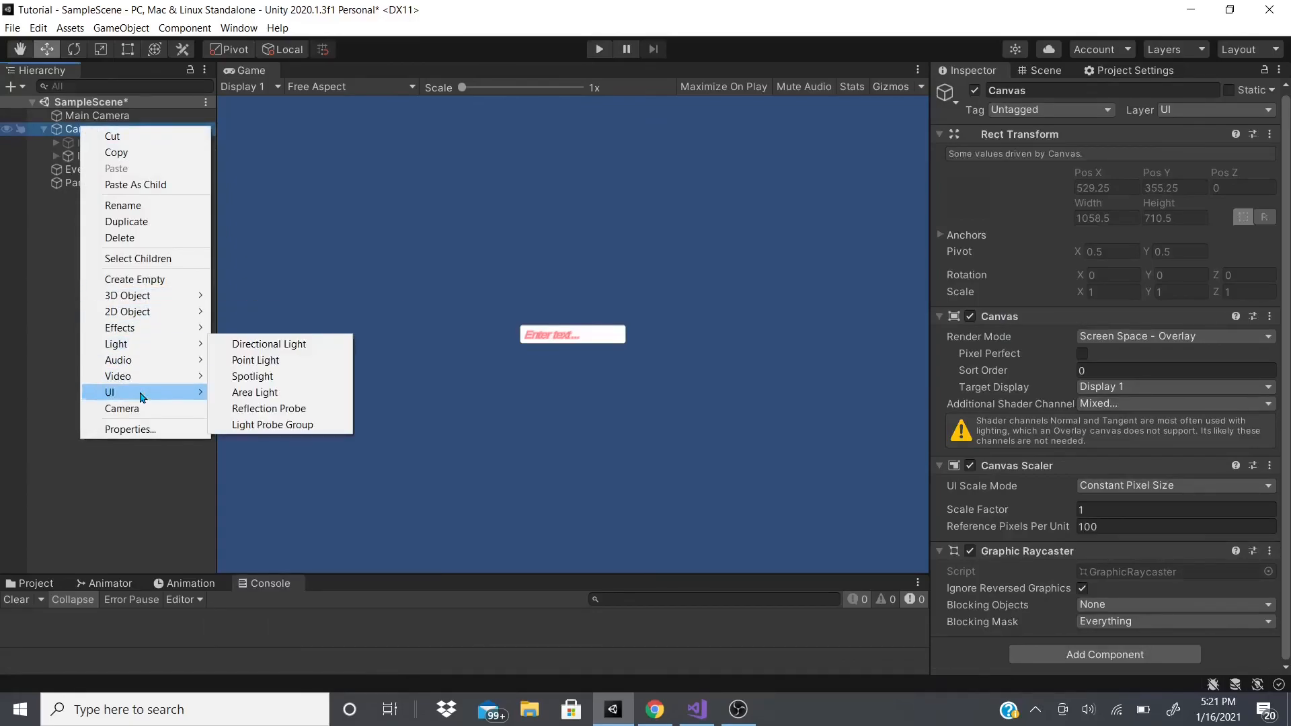
mouse_move(141, 393)
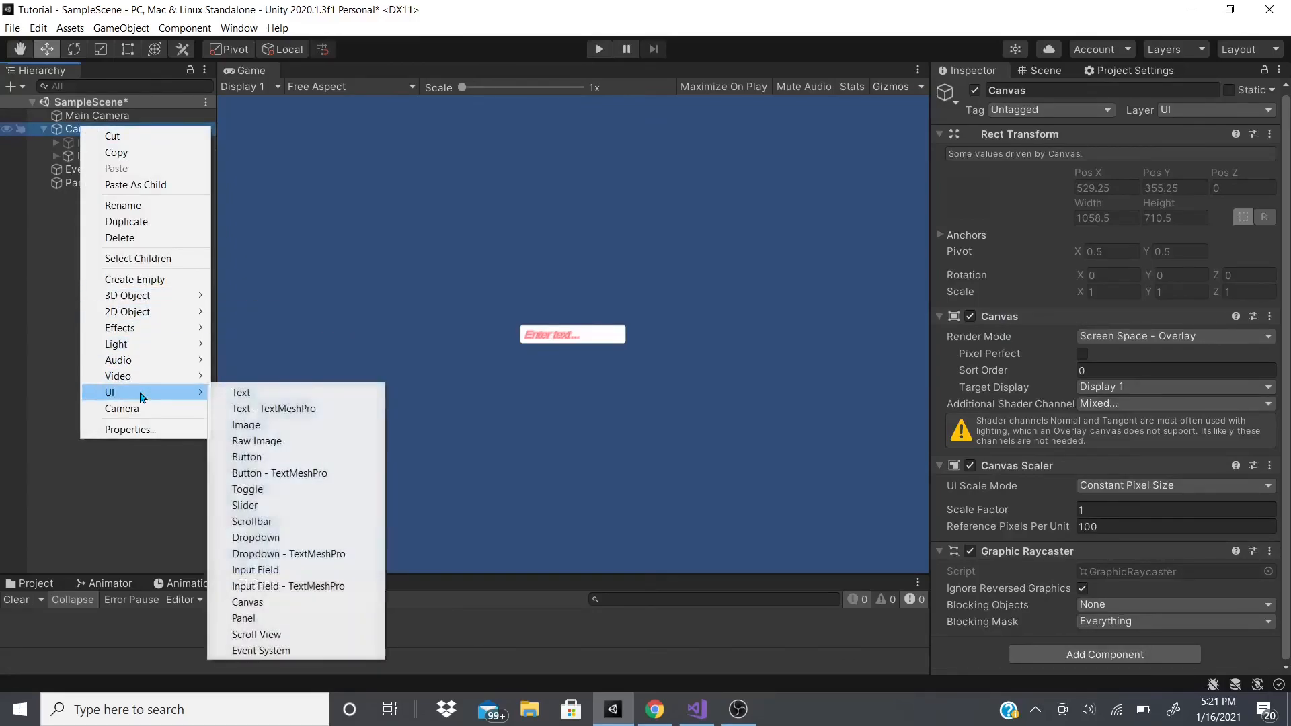
left_click(265, 523)
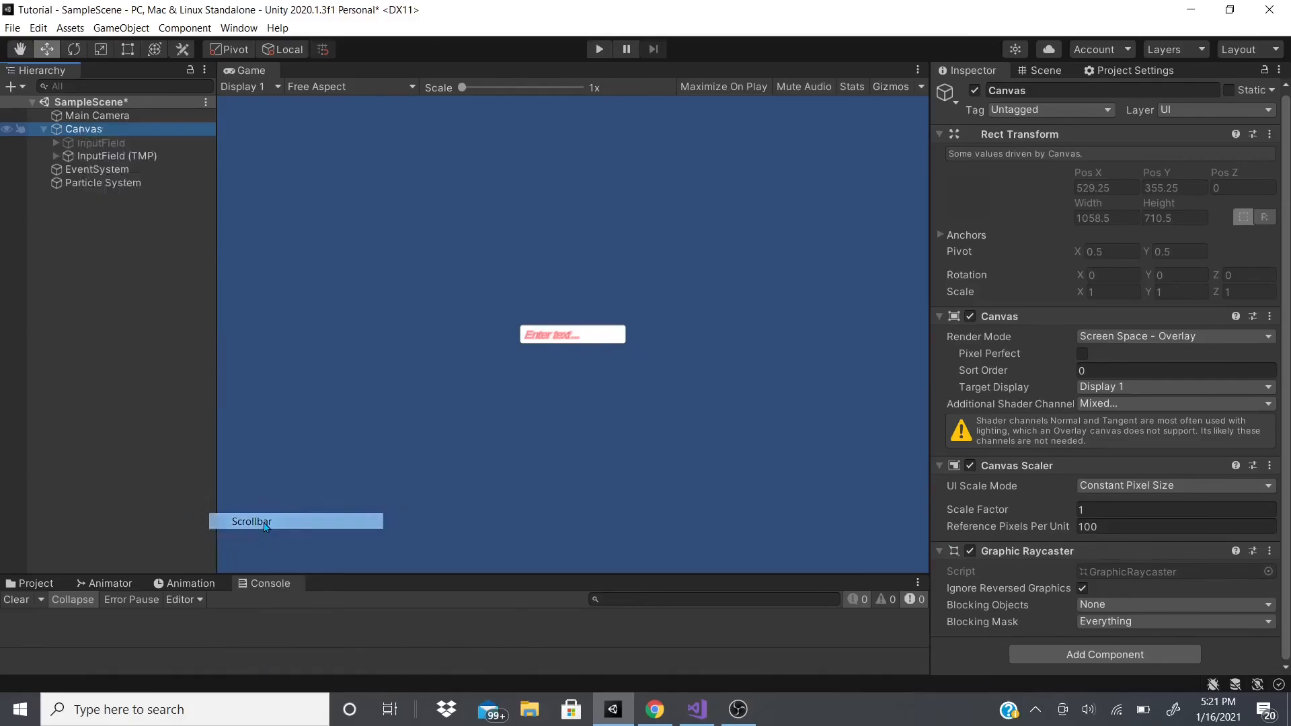
scroll(1048, 260, "down", 10)
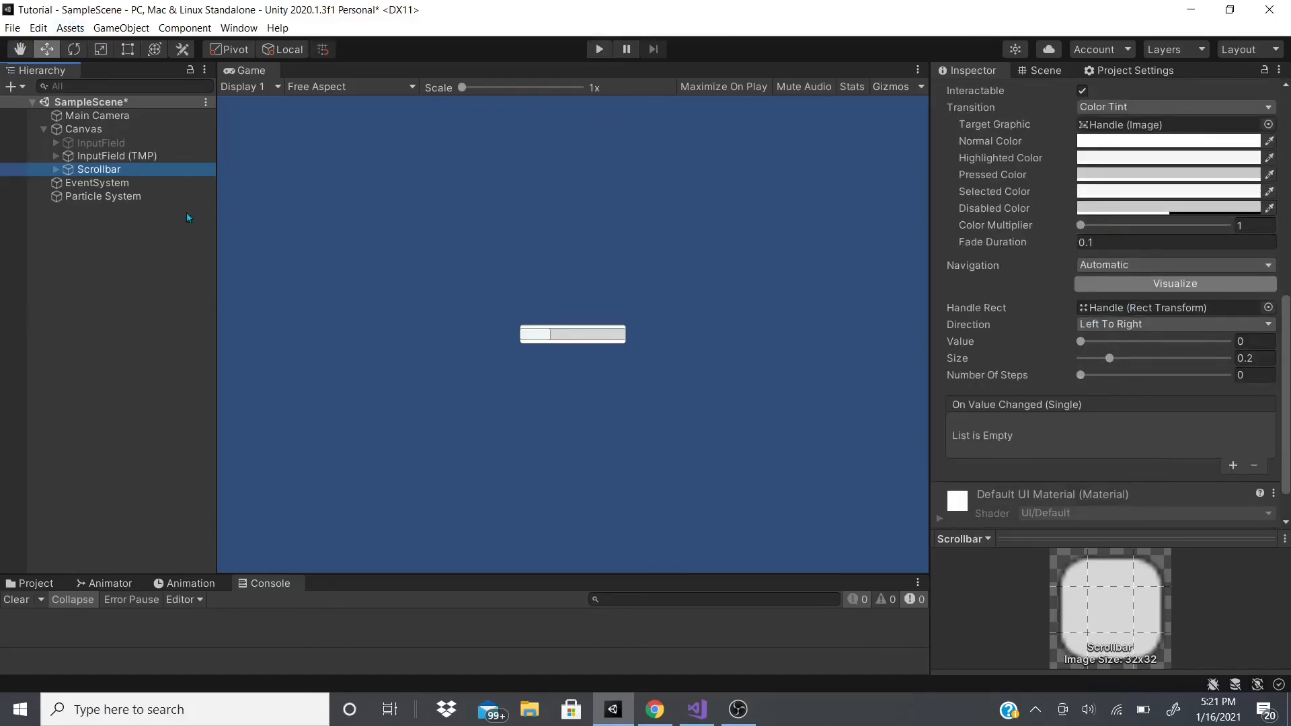
left_click(1127, 324)
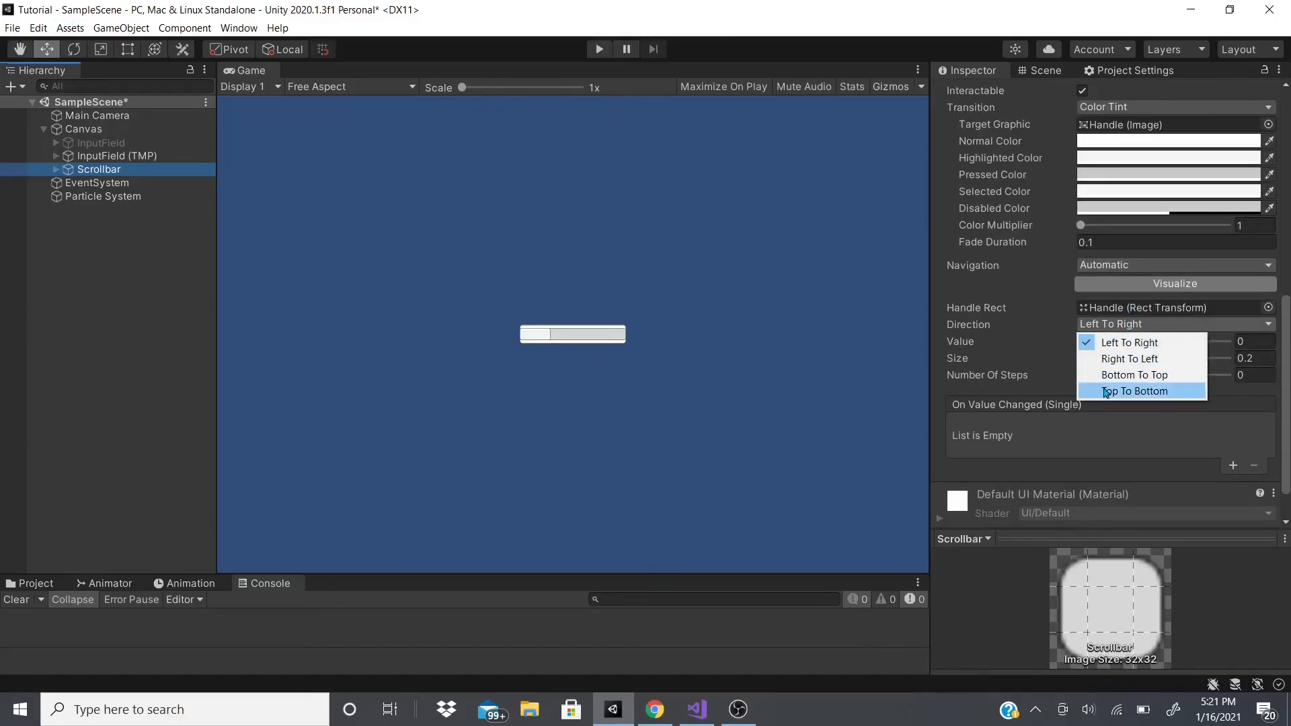
left_click(1134, 392)
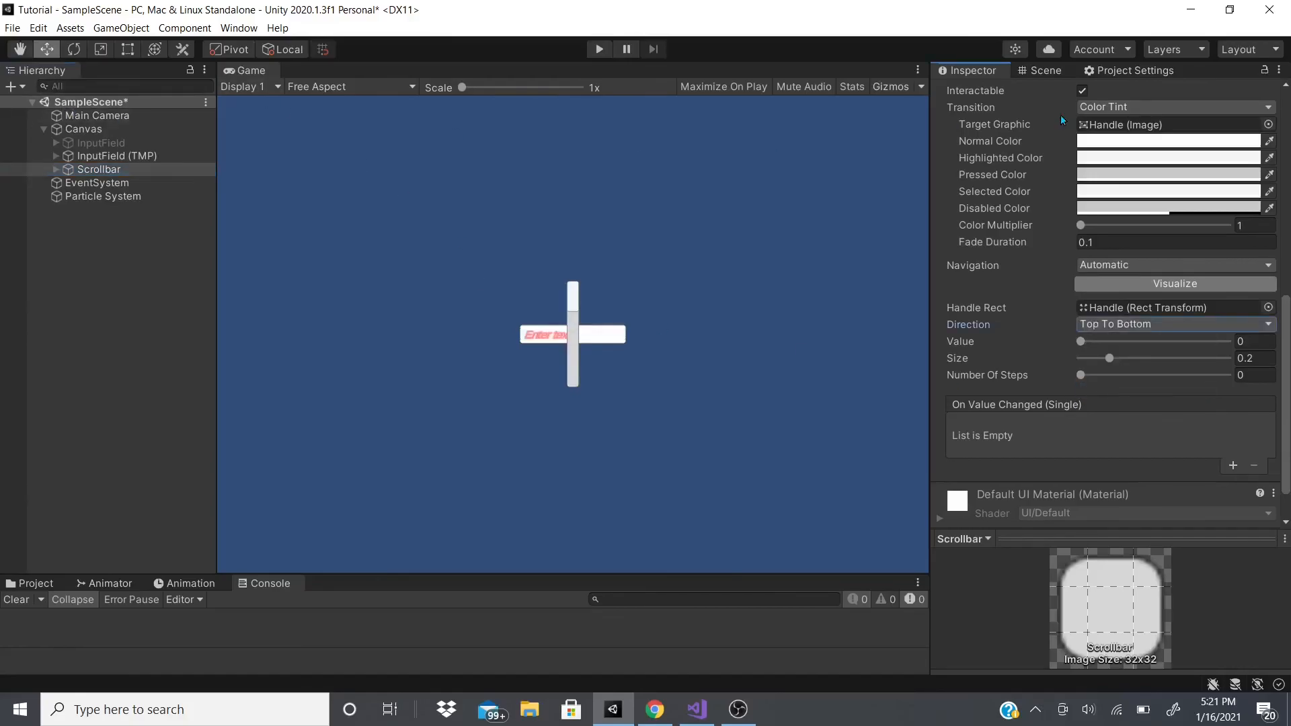
Move the Scrollbar horizontally in the scene so it sits against the right edge of the input field
left_click(1050, 73)
scroll(1060, 259, "down", 5)
middle_click_drag(1061, 260, 954, 251)
left_click_drag(1220, 254, 1250, 263)
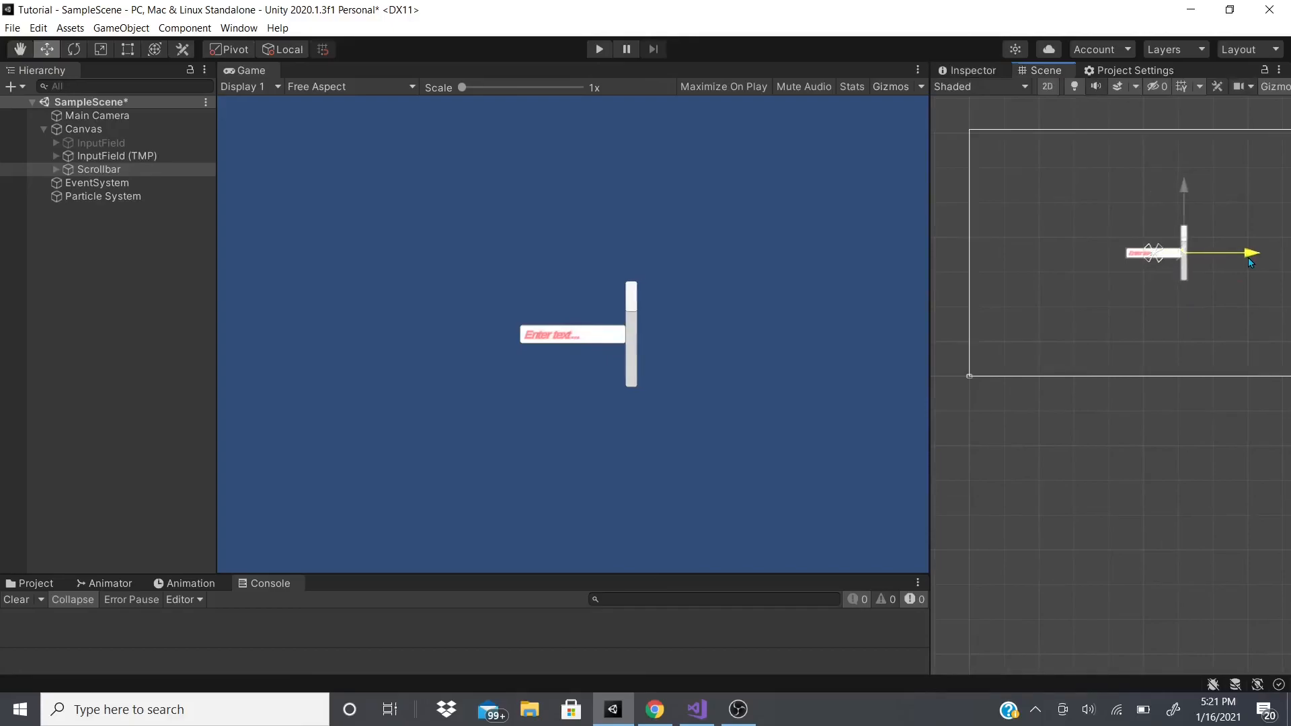
Set the Height of InputField (TMP) to 161.3 so it matches the length of the vertical scrollbar
left_click(108, 155)
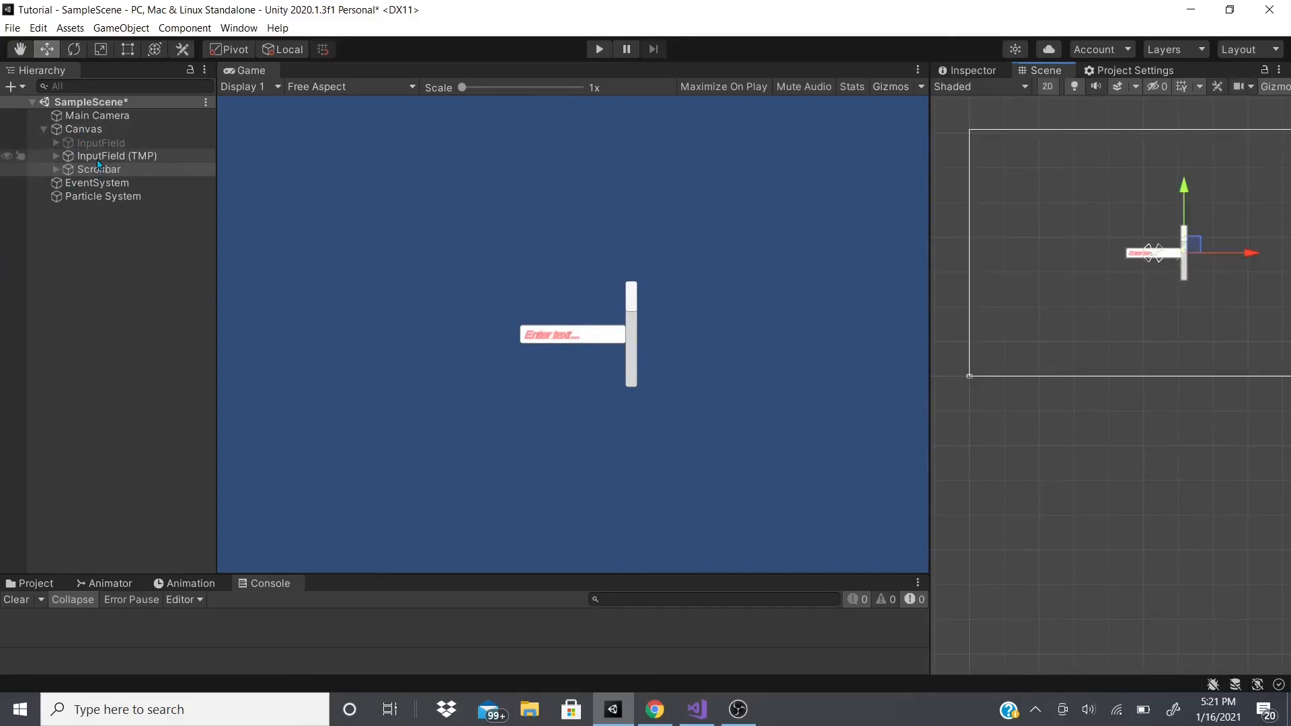
left_click(969, 70)
scroll(1176, 218, "up", 10)
left_click_drag(1155, 191, 895, 191)
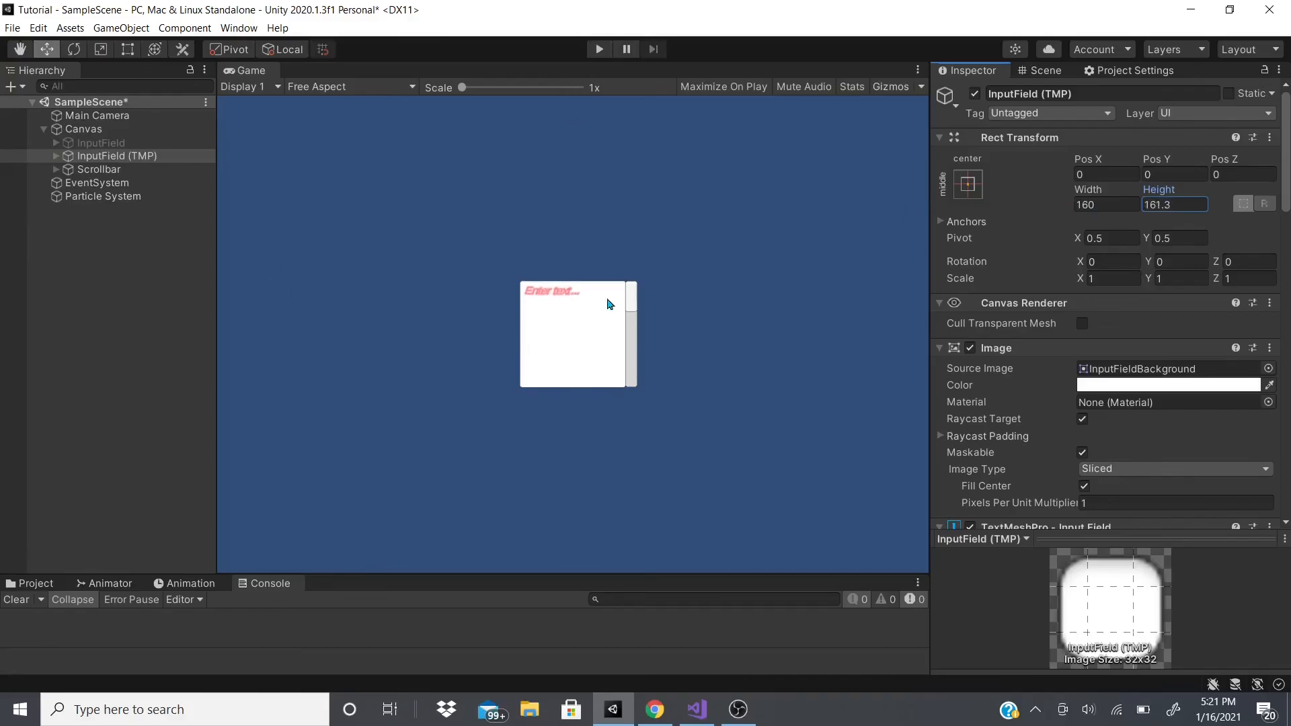
Assign the Scrollbar object as the Vertical Scrollbar of InputField (TMP)
scroll(1194, 304, "down", 10)
scroll(1211, 336, "down", 5)
left_click_drag(94, 170, 1116, 401)
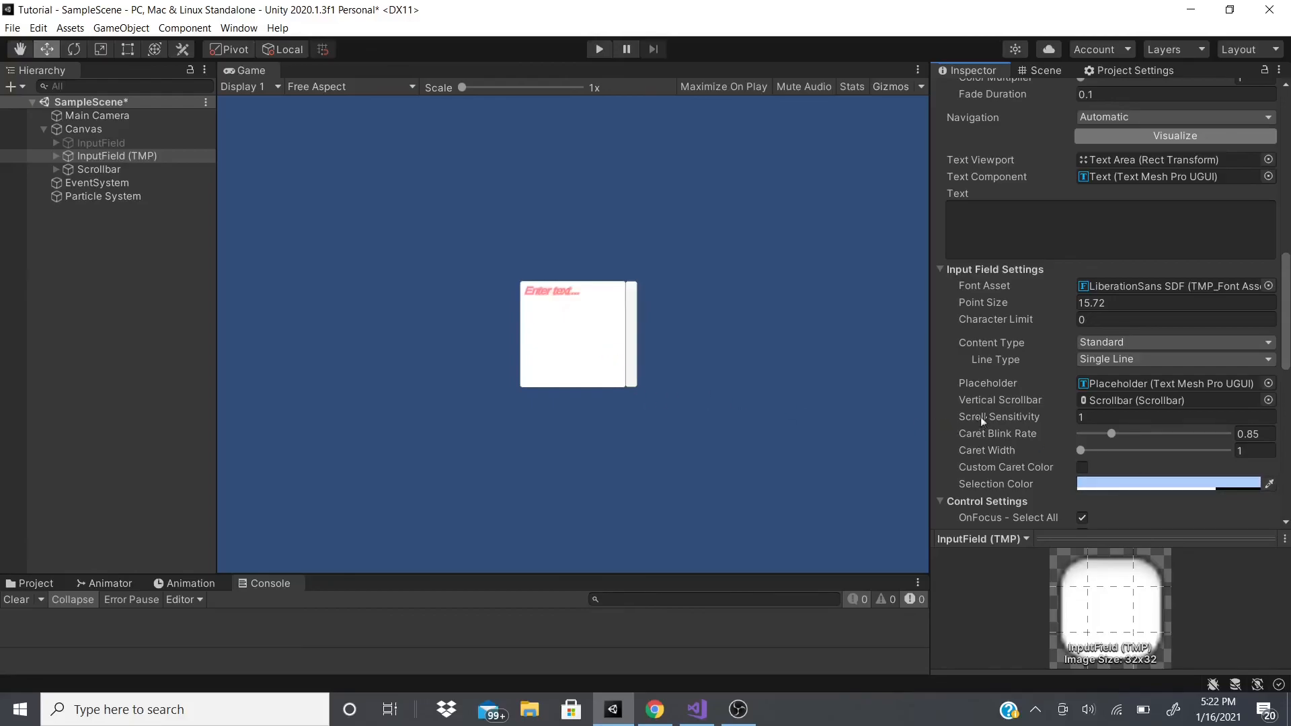
Enter "Hi Everyone" as the Text of the TextMeshPro input field
scroll(982, 283, "down", 4)
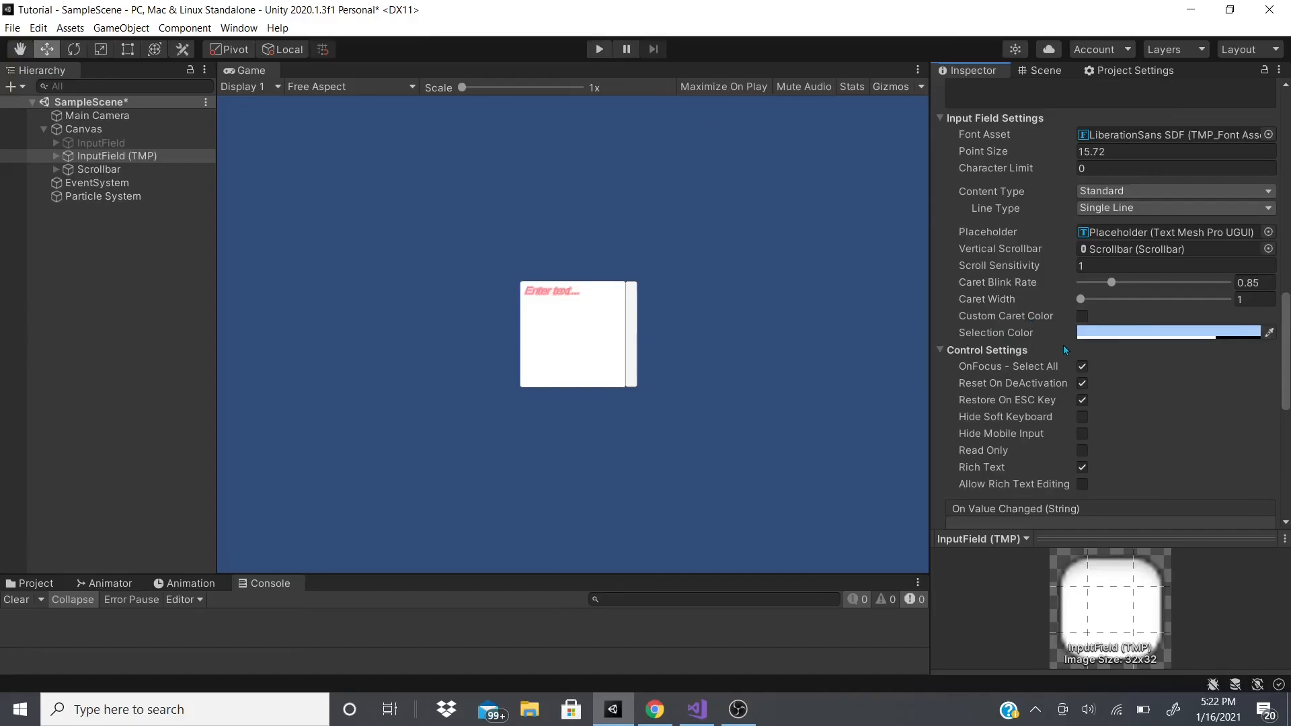
scroll(1063, 343, "down", 5)
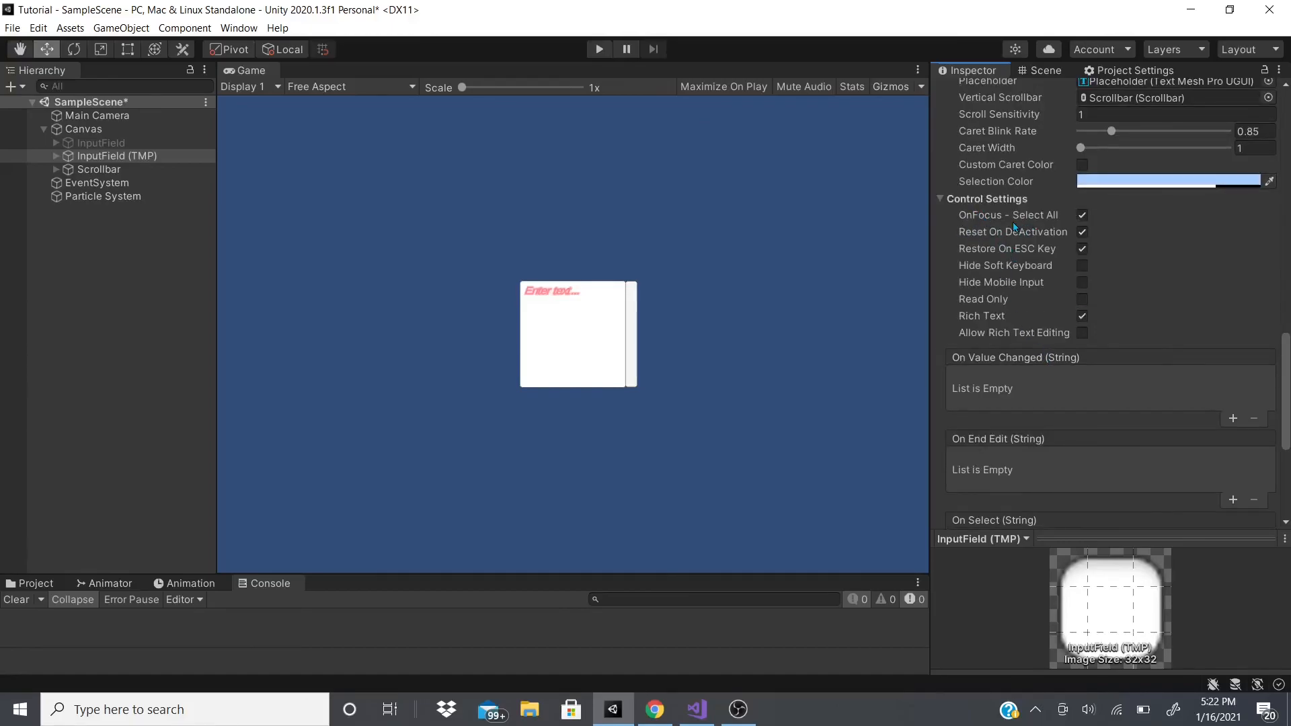
scroll(1110, 319, "up", 10)
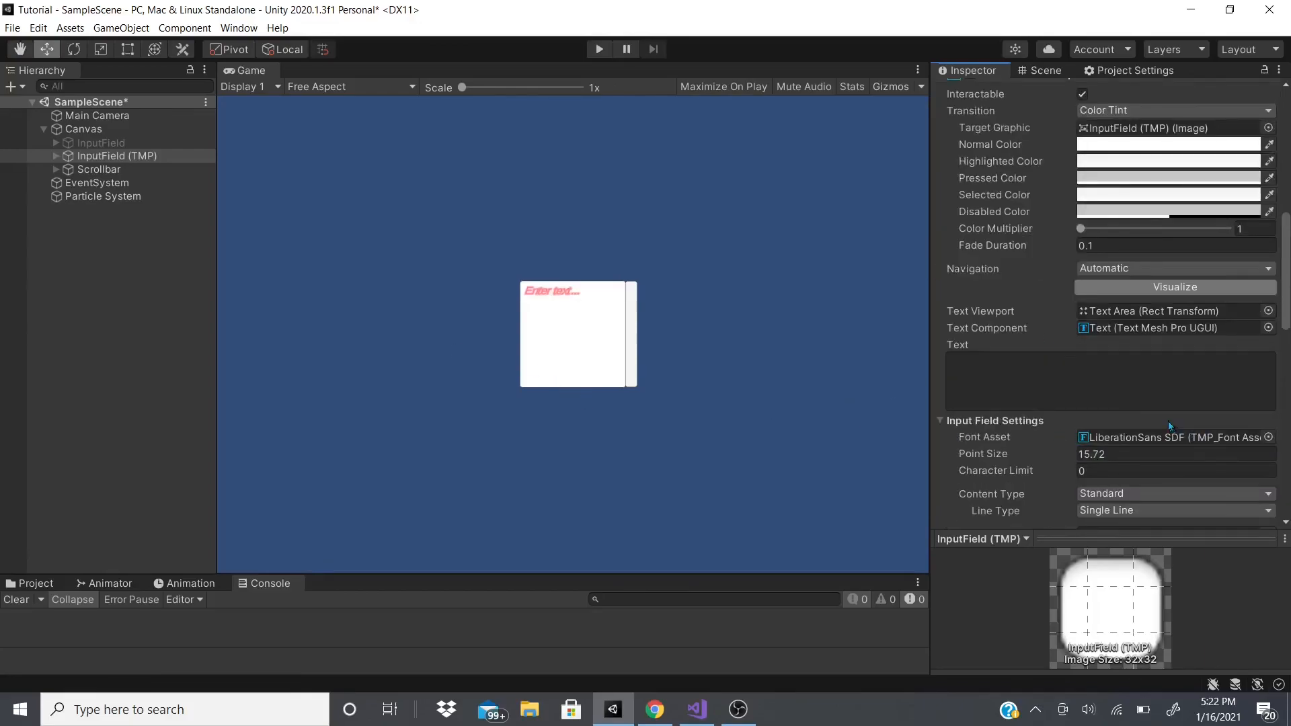
scroll(1174, 428, "down", 5)
left_click(1109, 232)
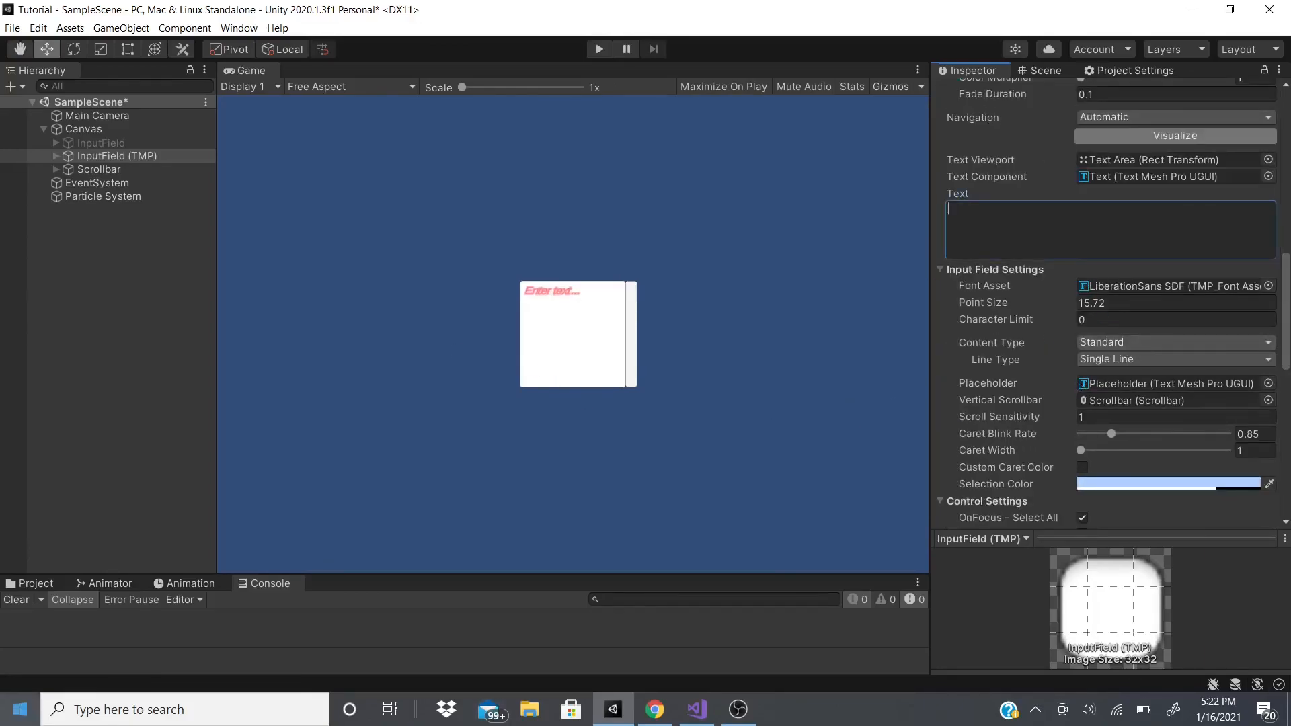
type("Hiui")
key("BackSpace")
key("BackSpace")
key("BackSpace")
type("Everyone")
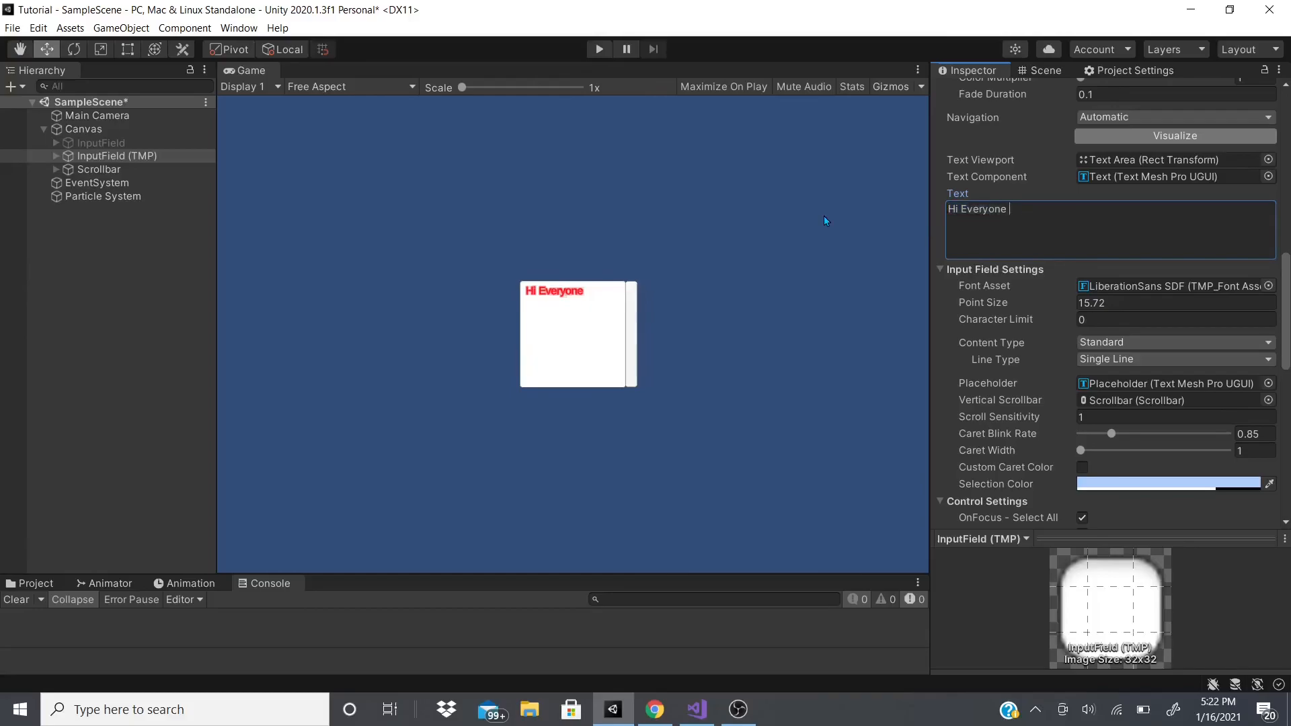
Repeat "Hi Everyone" in the input field's Text until it fills four lines, with two copies on the first and last lines
type("Hi Everyone")
type("Hi Everyone")
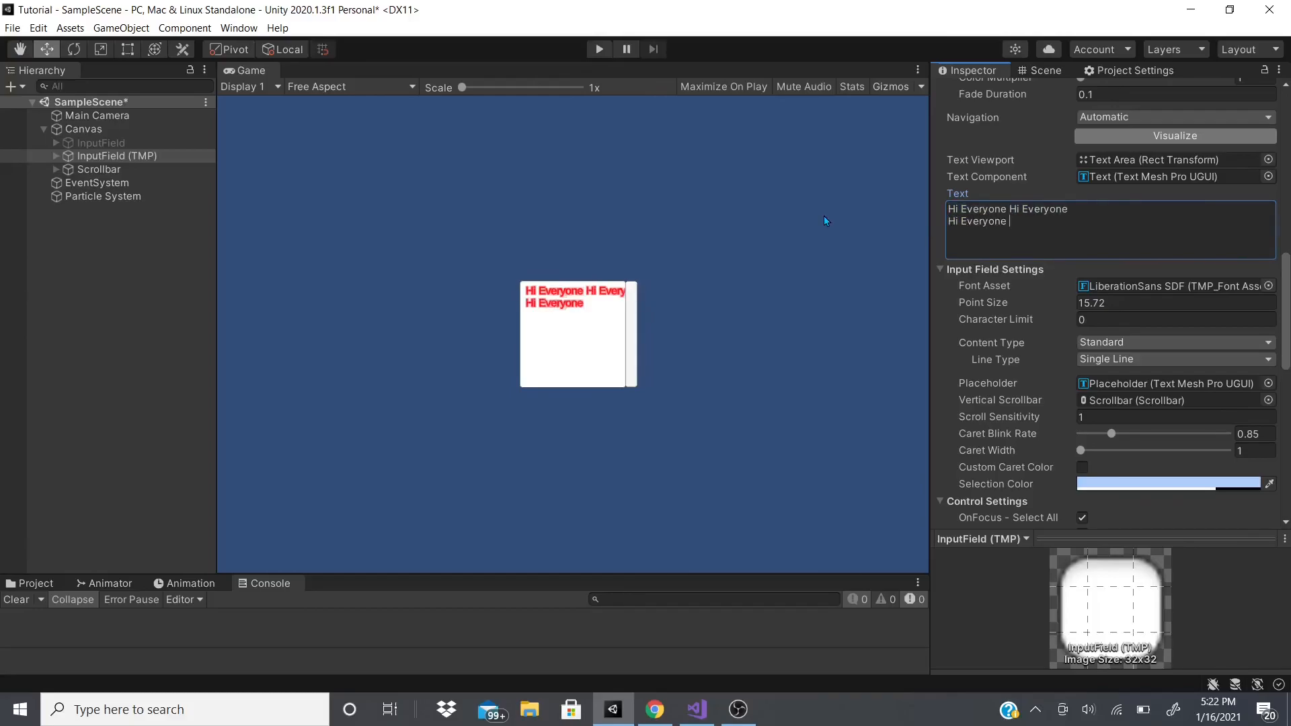
type("Hi Everyone")
key("Return")
type("Hi Everyone")
type("Hi Everyone")
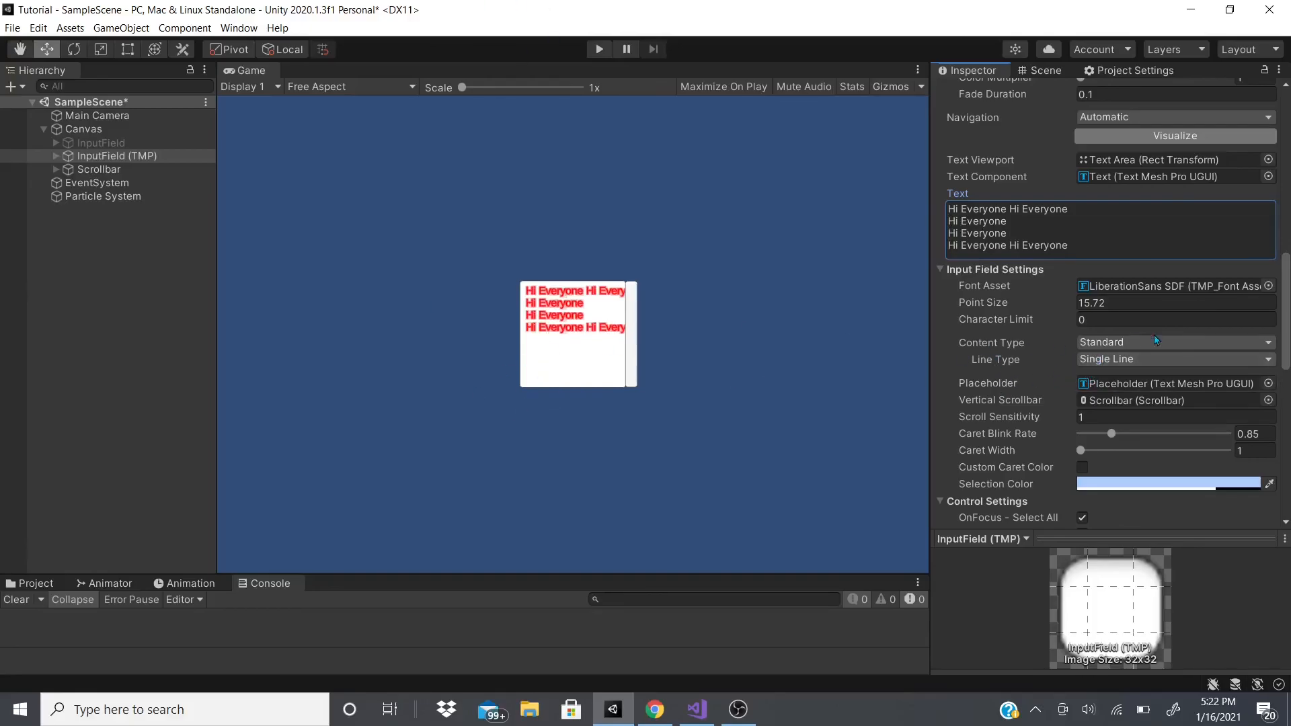
Set the Line Type to Multi Line Newline and arrange the Text as seven lines of "Hi Everyone"
left_click(1143, 358)
left_click(1125, 411)
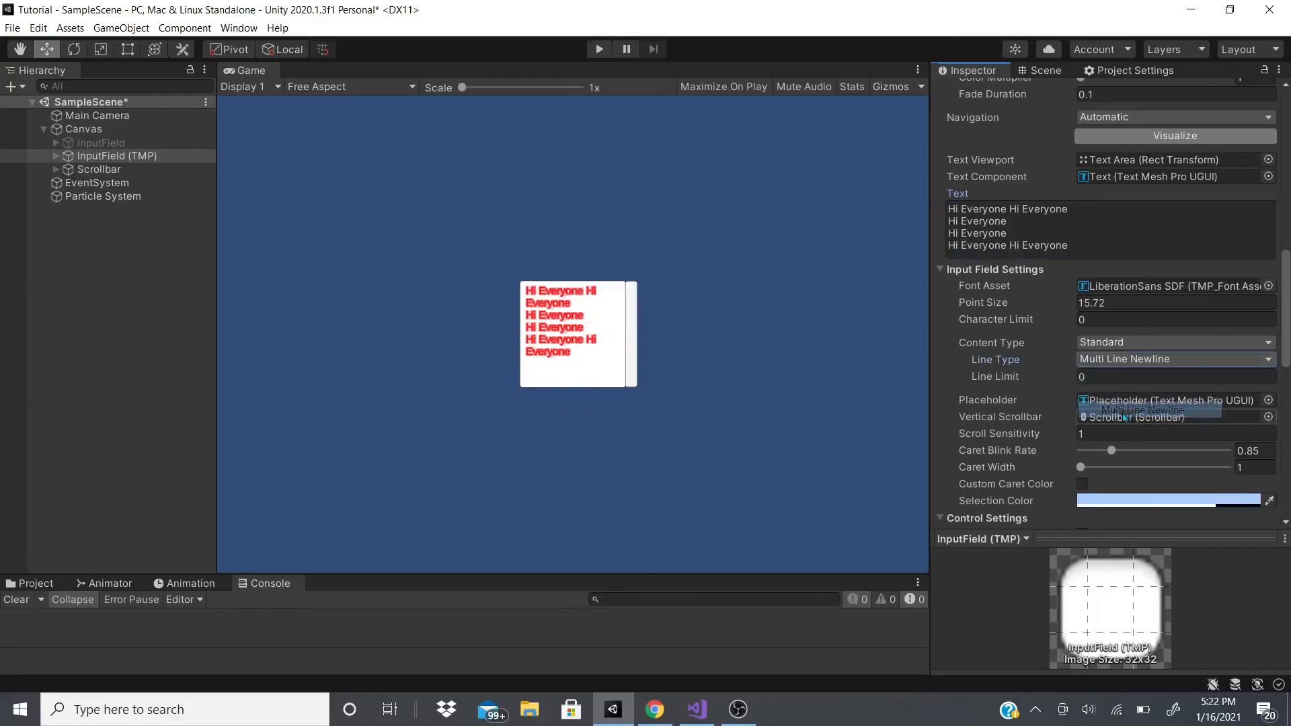
left_click(1120, 251)
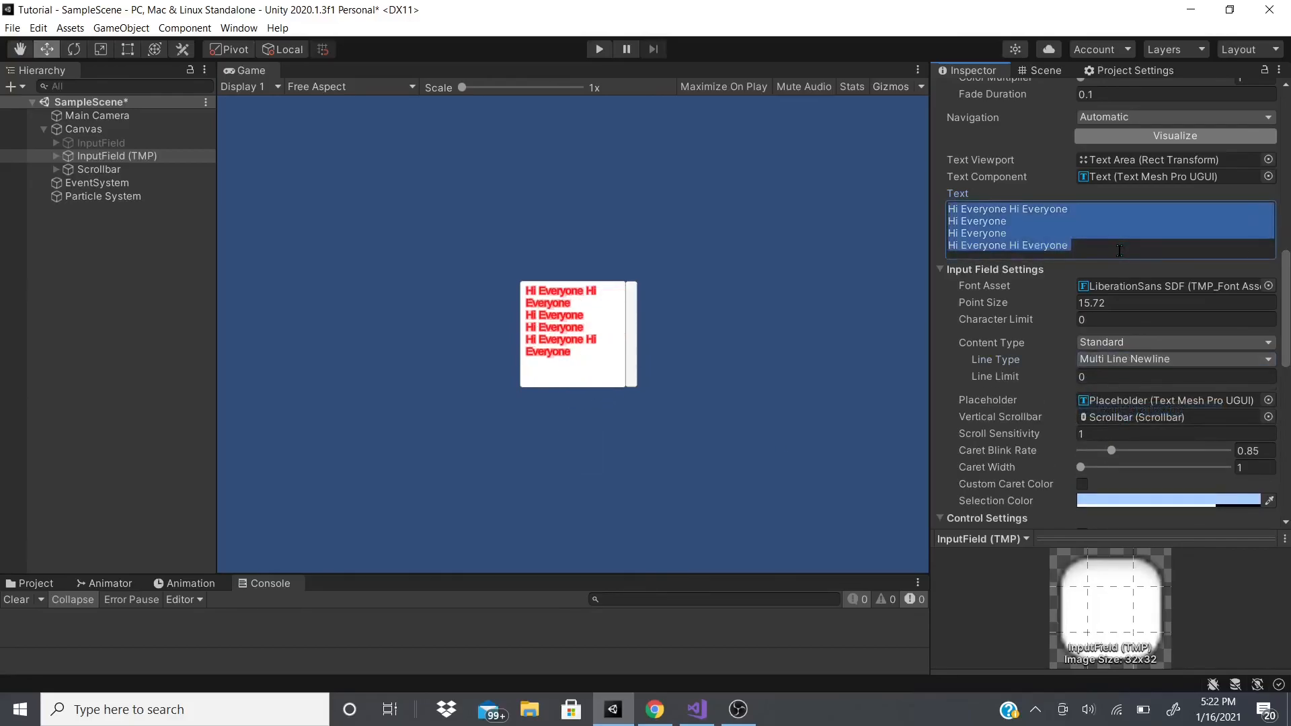
key("Return")
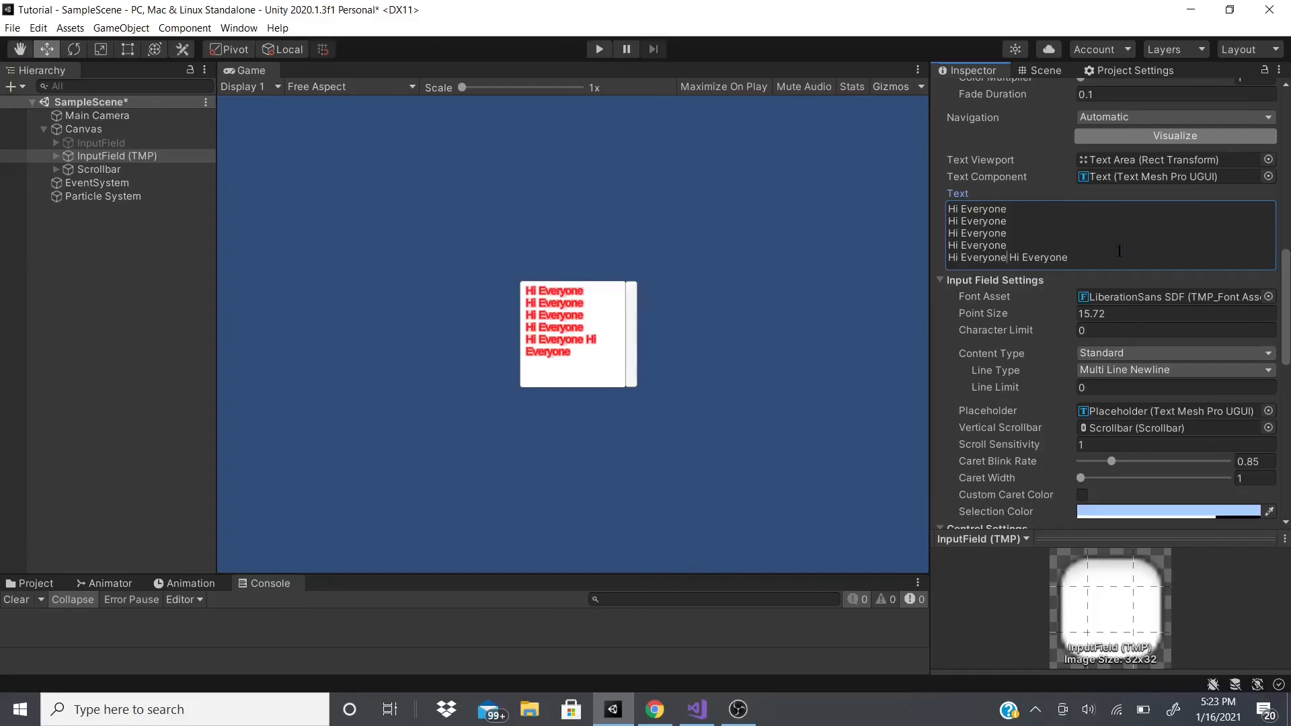
key("Return")
key("Return")
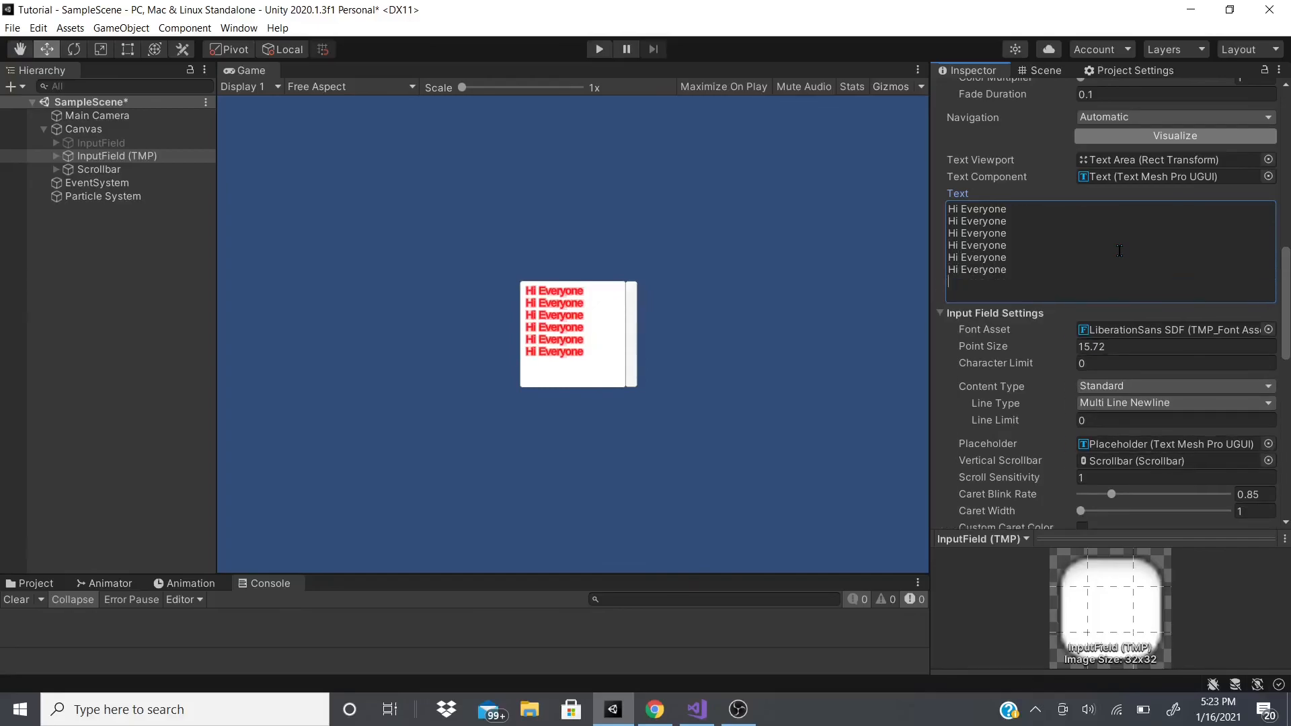
type("Hi Everyone")
Append seven more copies of "Hi Everyone" to the last line of the Text so it overflows the input field
scroll(1091, 405, "down", 3)
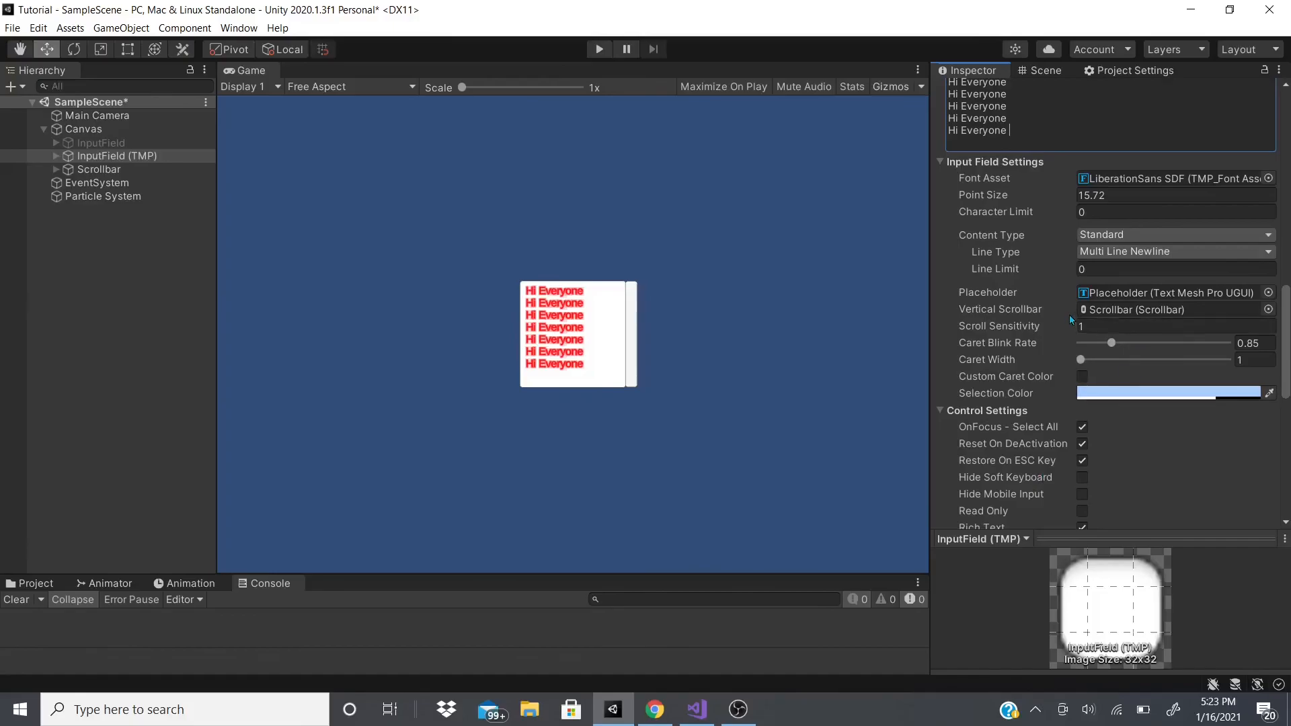
scroll(1069, 314, "up", 3)
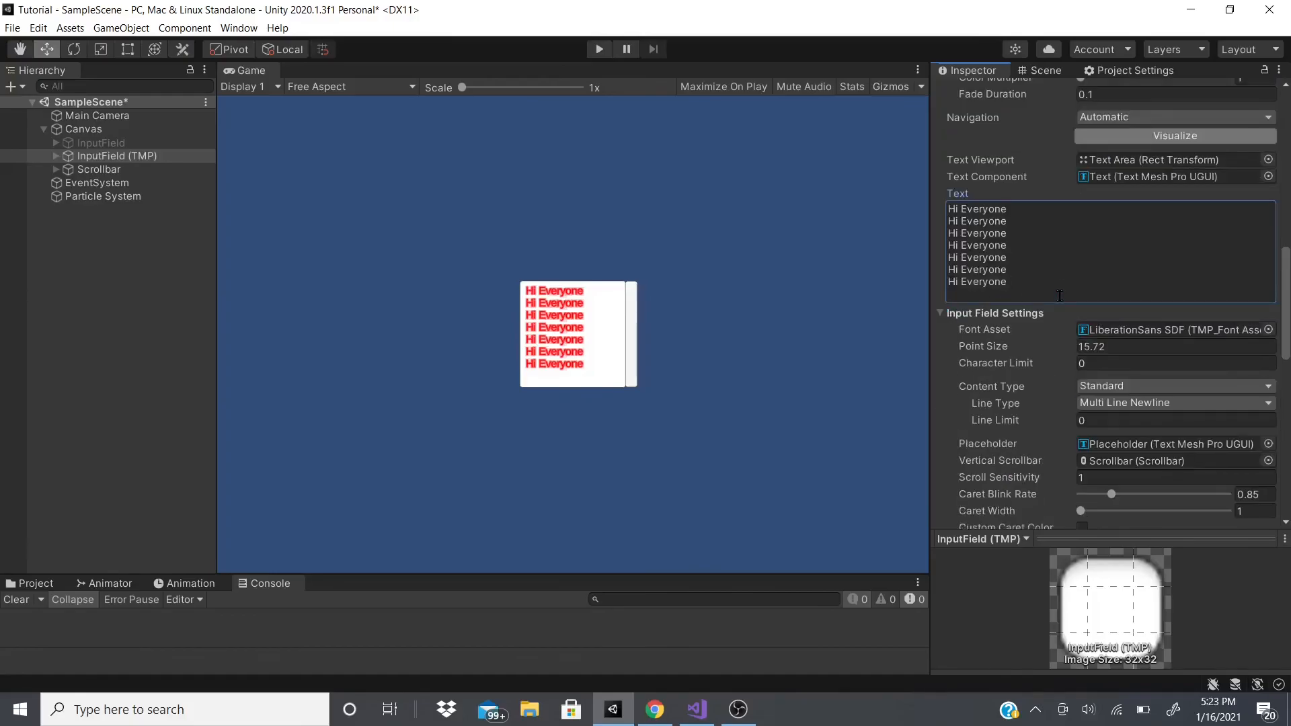
type("Hi Everyone")
type("Hi Everyone")
key("ctrl+v")
key("ctrl+v")
key("ctrl+v")
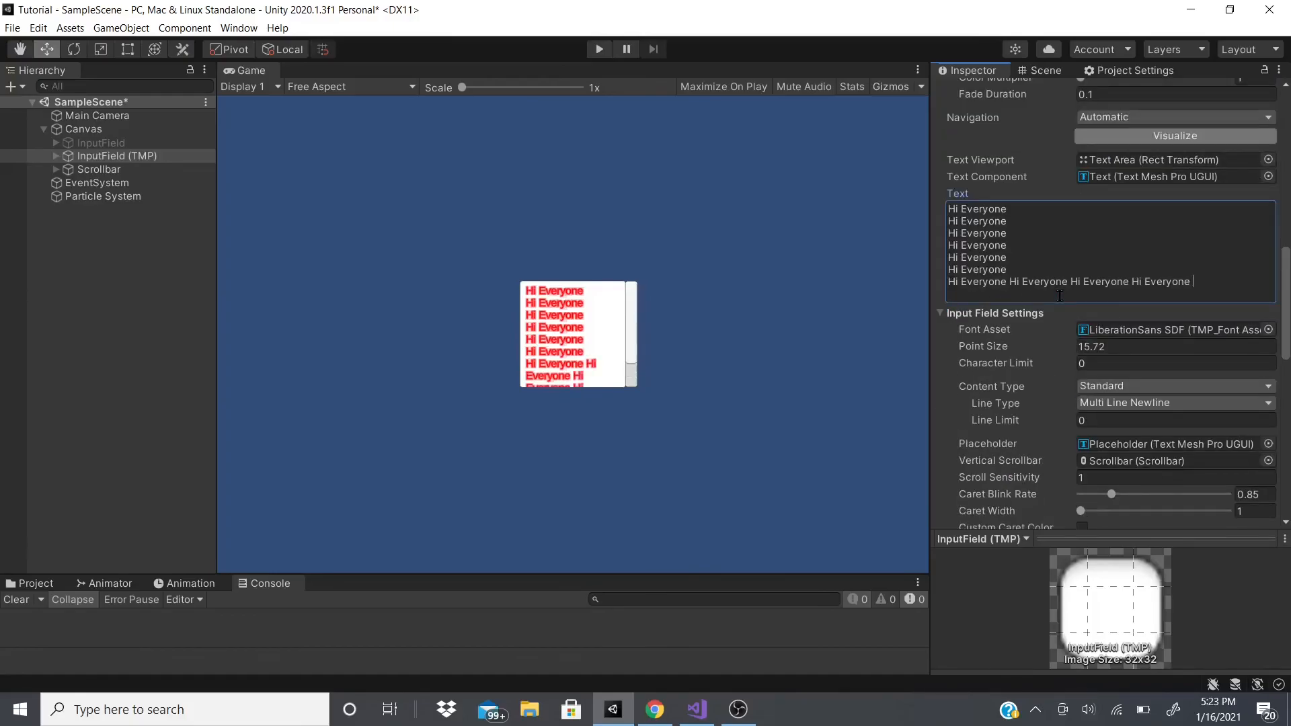
key("ctrl+a")
key("ctrl+v")
key("ctrl+v")
key("ctrl+z")
key("ctrl+z")
key("ctrl+z")
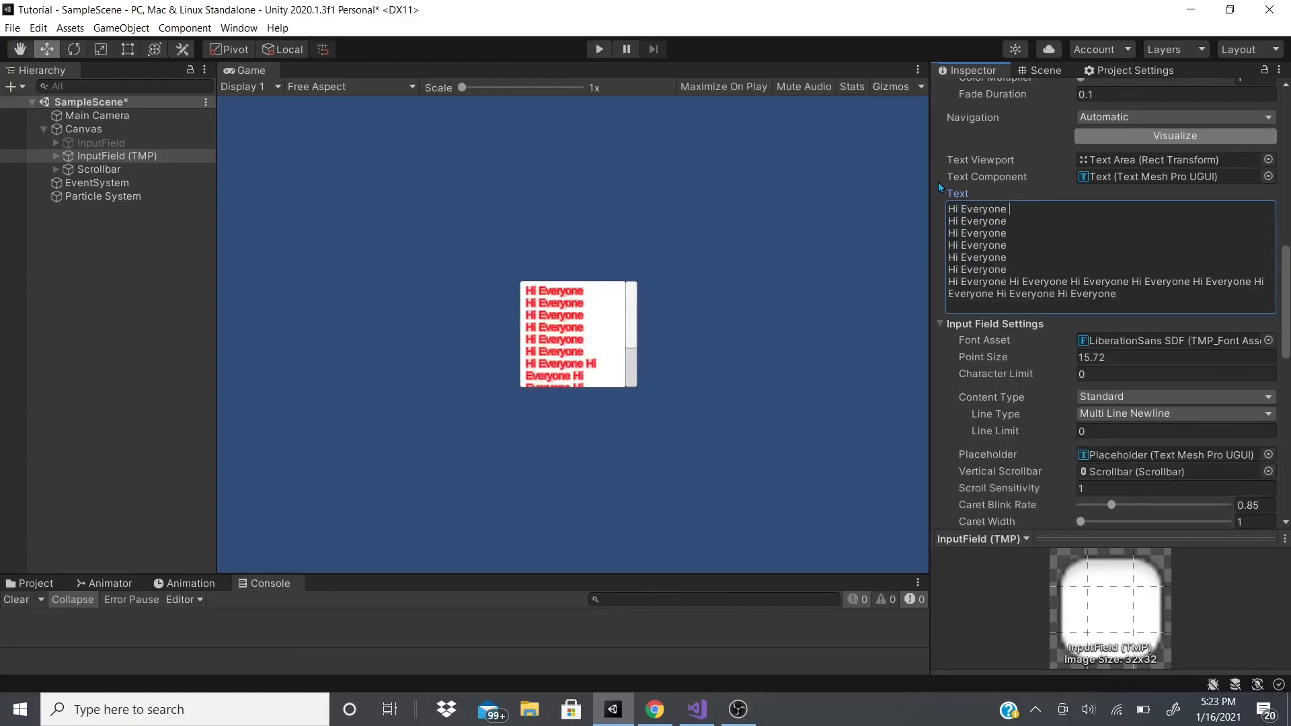
Run the scene and test selecting text in the input field and scrolling it with the vertical scrollbar
left_click(598, 51)
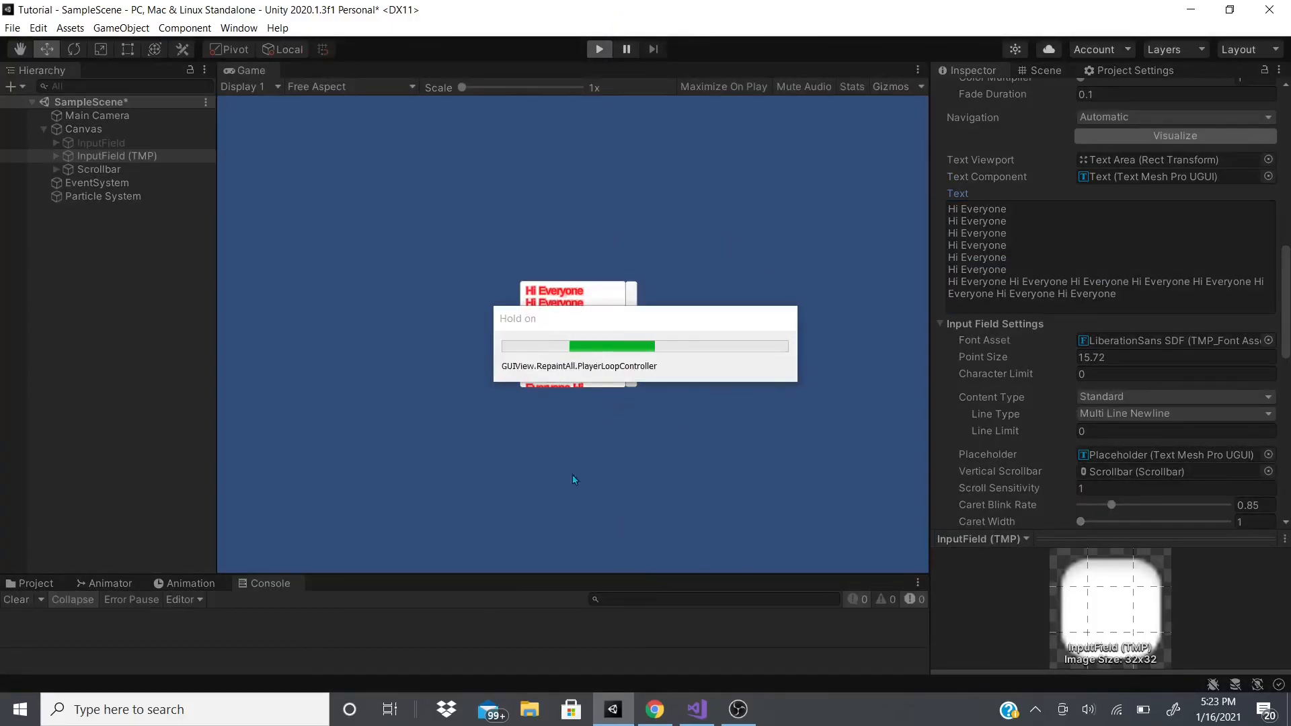
left_click_drag(545, 364, 544, 324)
left_click_drag(628, 338, 632, 410)
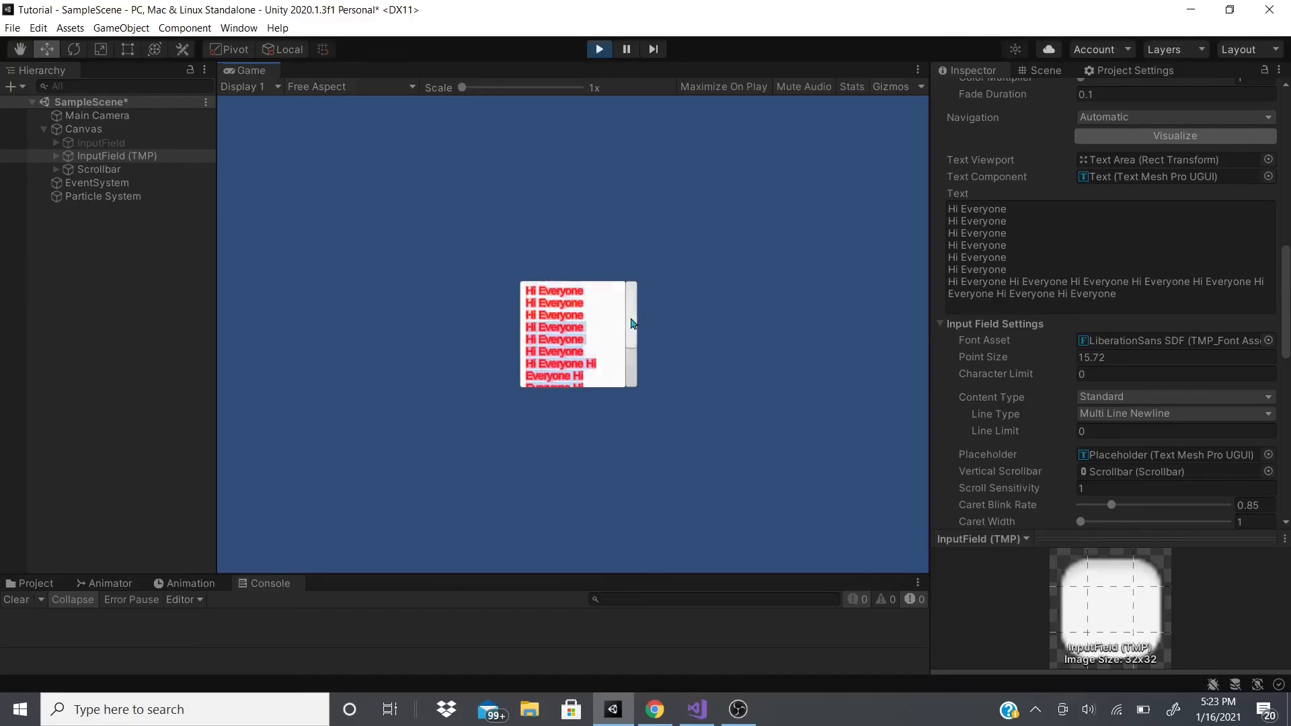
Select the running input field's text from the fourth line to the end and replace it with "jfkjmfppfkofj"
left_click(587, 329)
left_click_drag(587, 332, 507, 438)
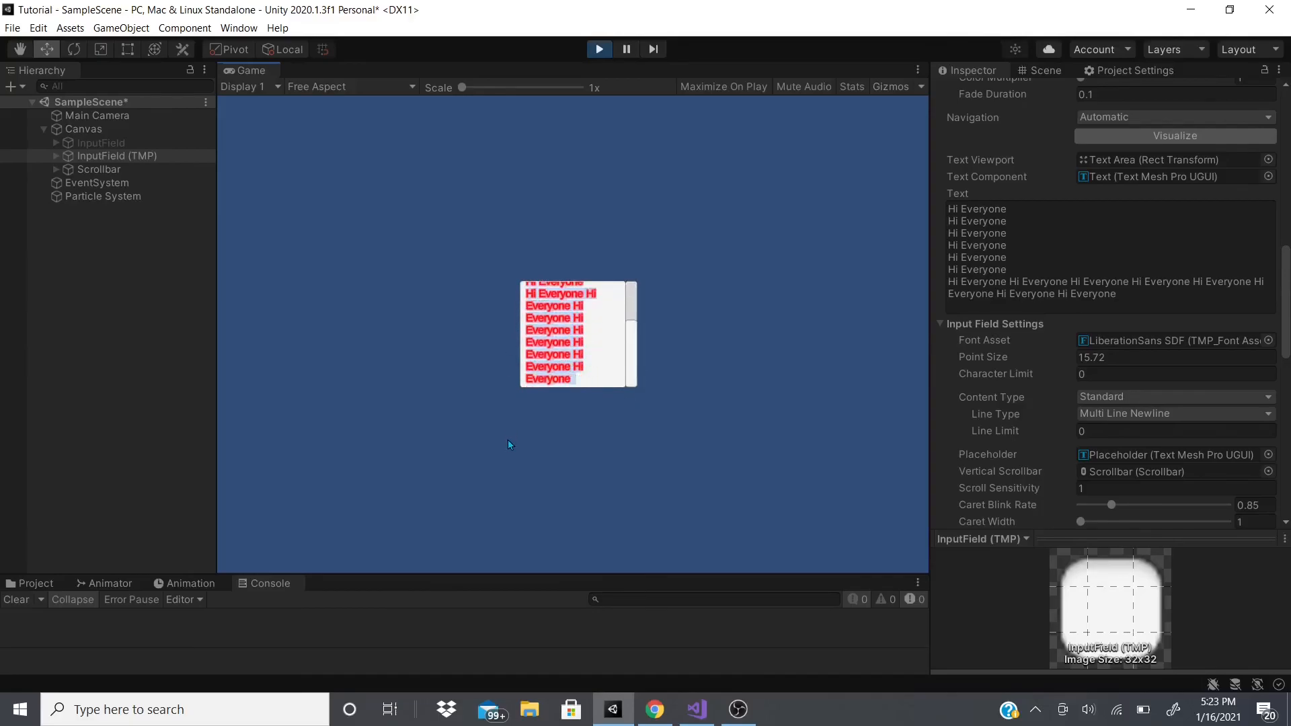
type("jfkjmfp")
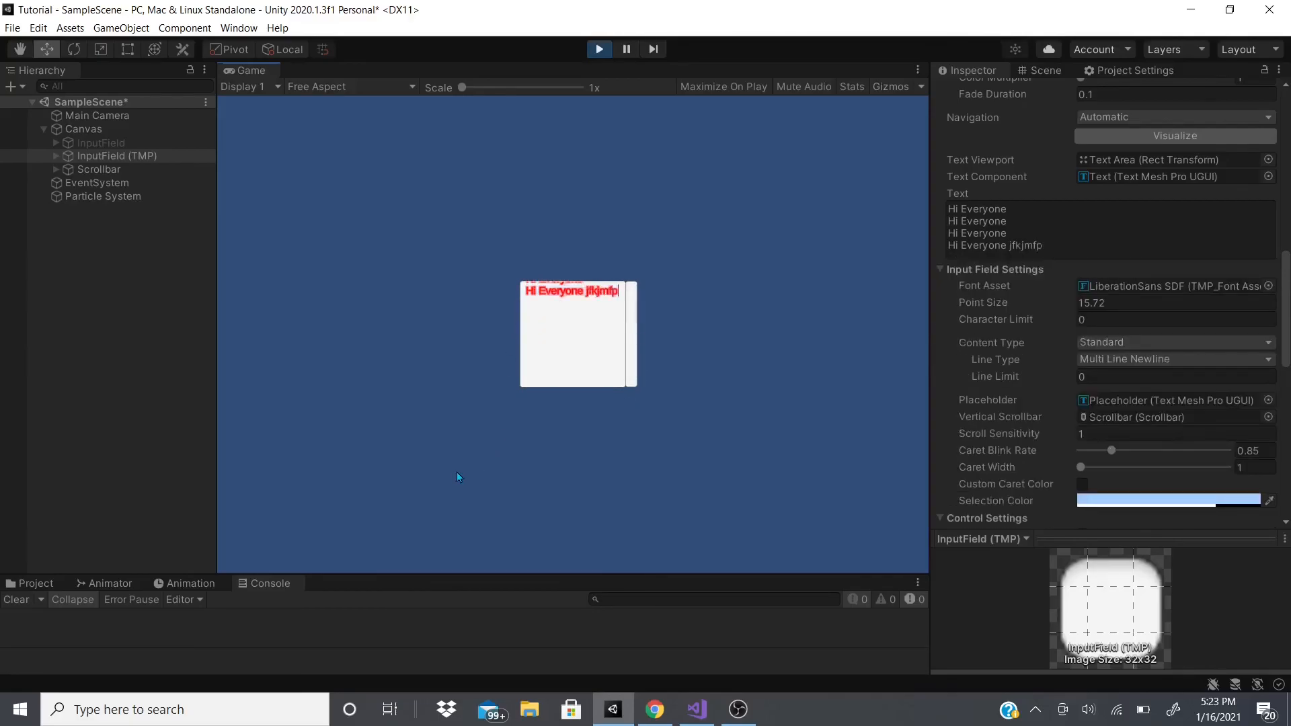
type("pfkofj")
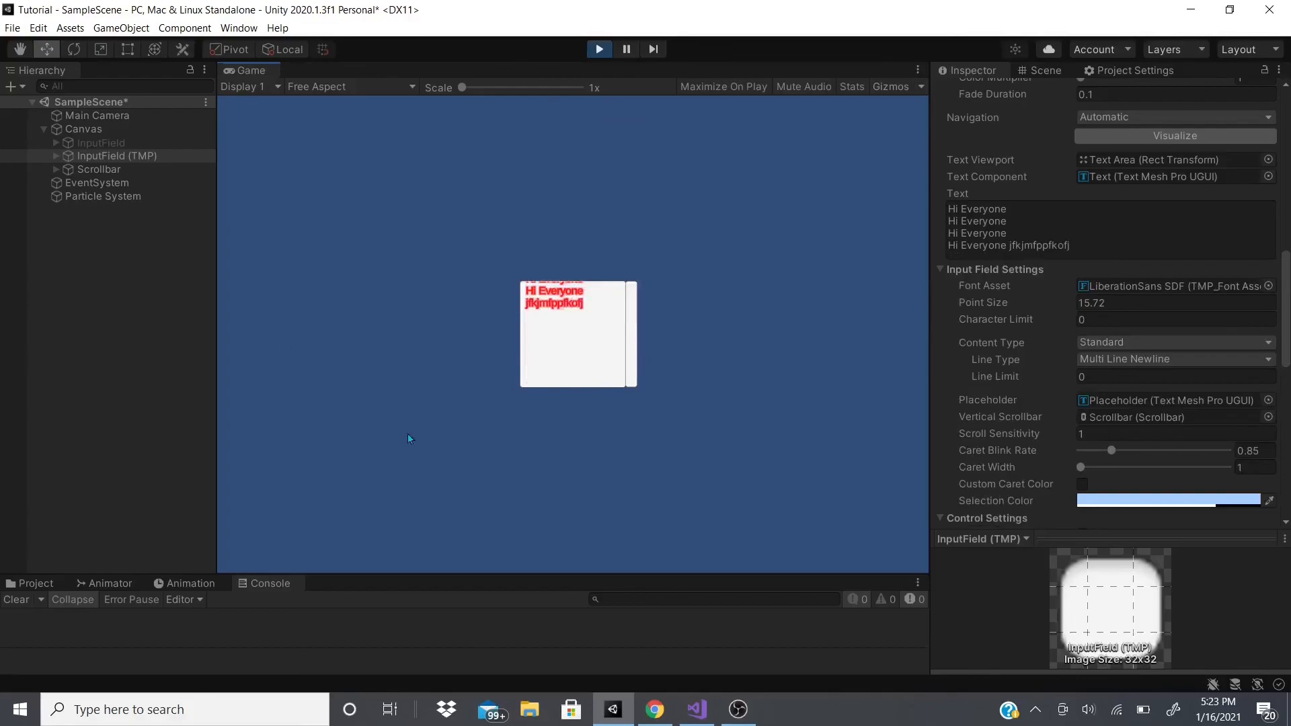
Replace all text in the running input field with "dkdniifodofkofj" and stop the scene
key("ctrl+a")
type("dkdniifodofkofj")
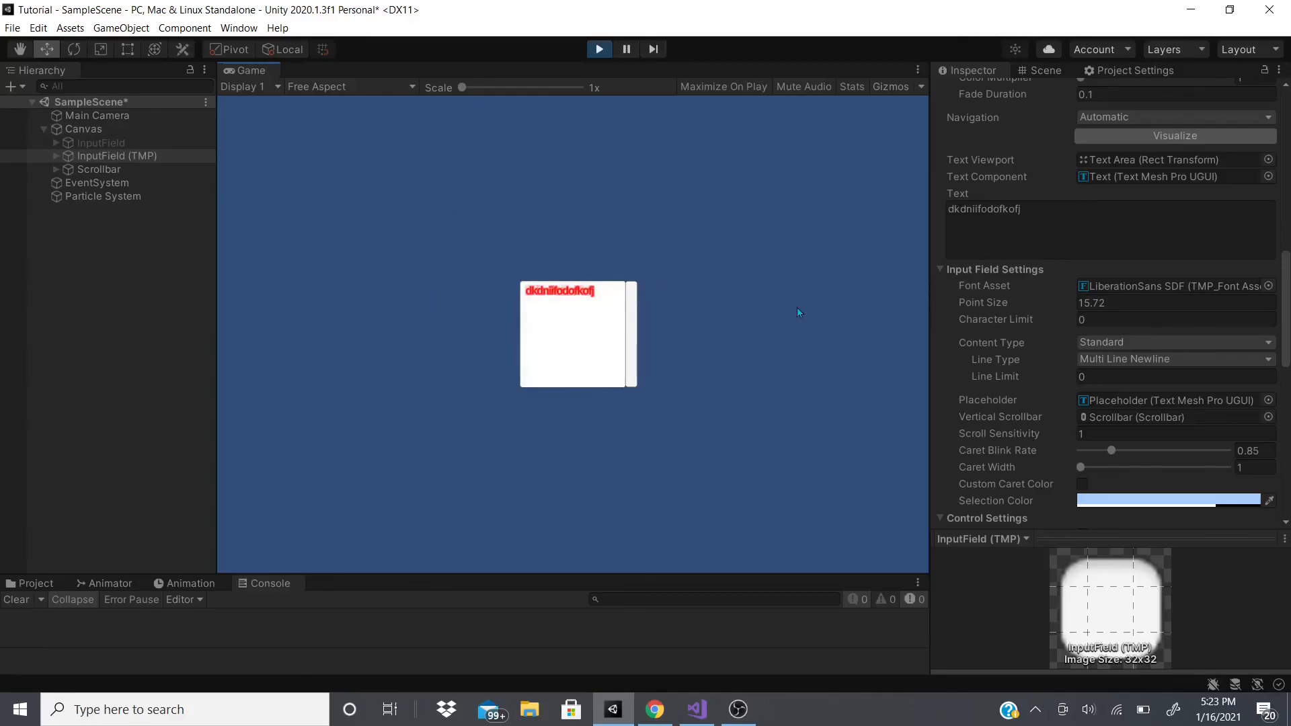
key("ctrl+p")
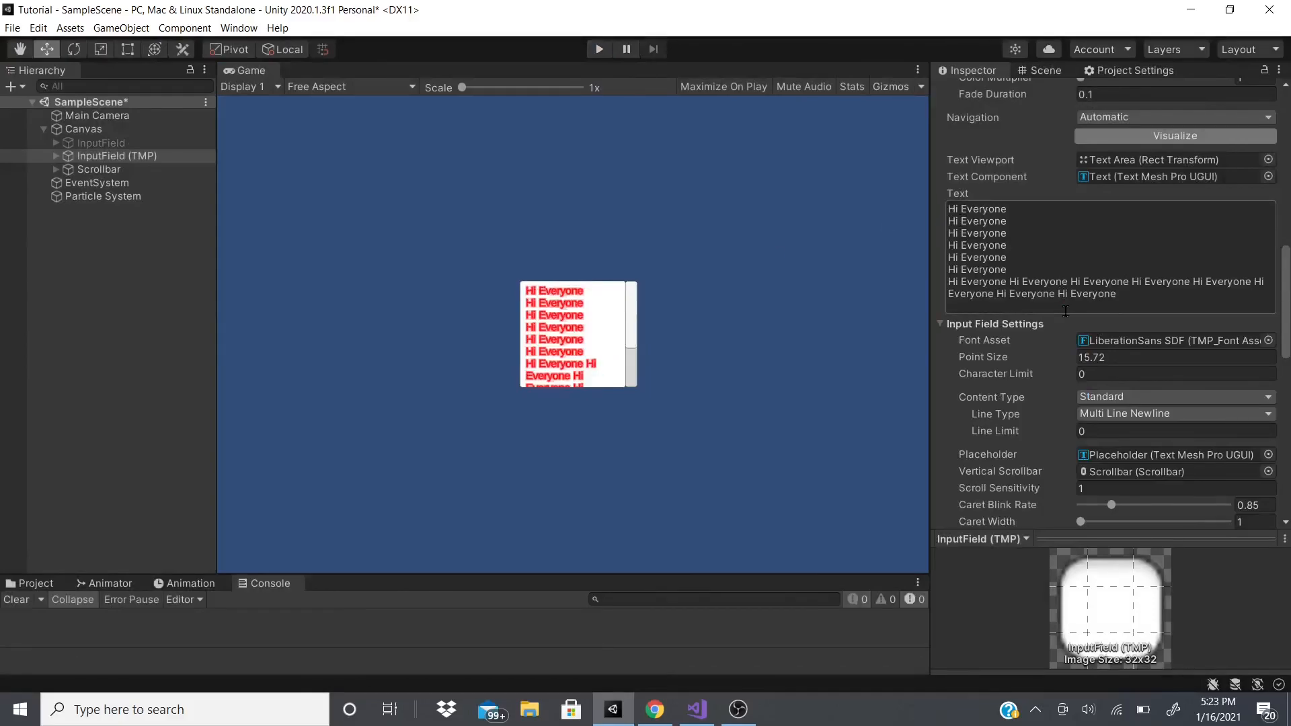
Expand InputField (TMP) and its Text Area in the hierarchy, and disable the input field's Interactable option
left_click(58, 153)
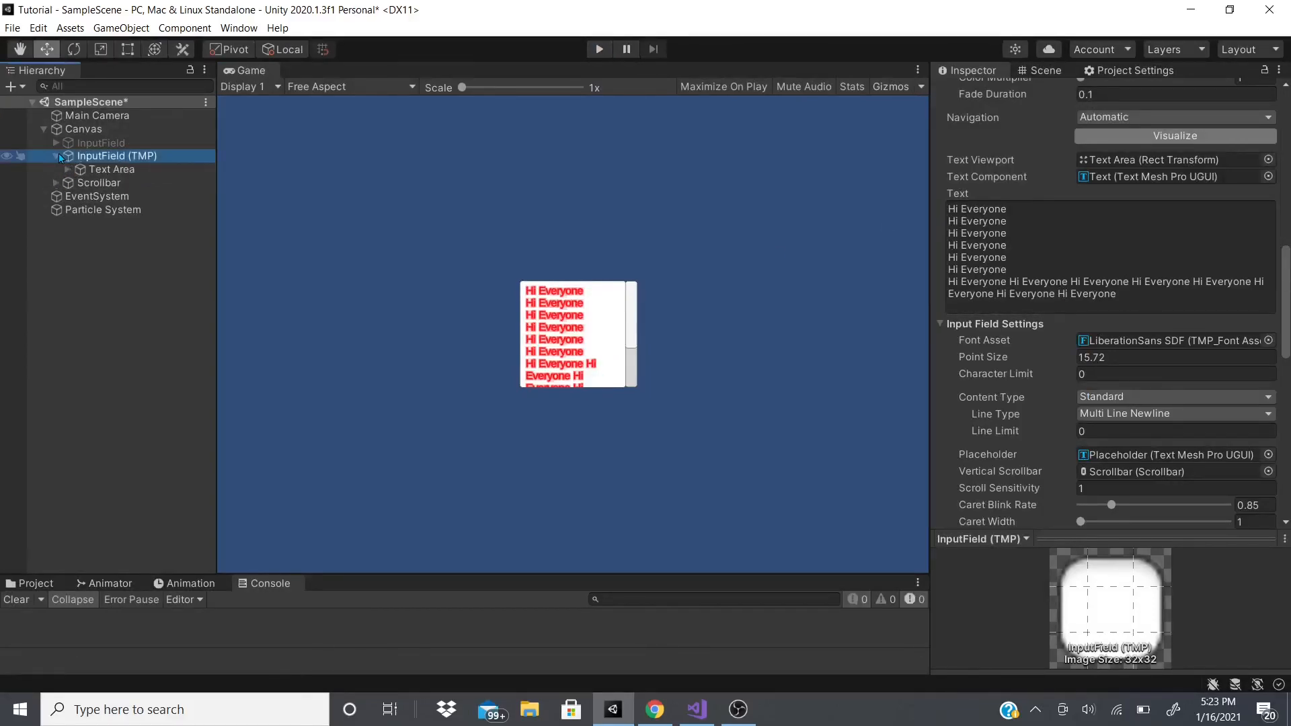
left_click(67, 168)
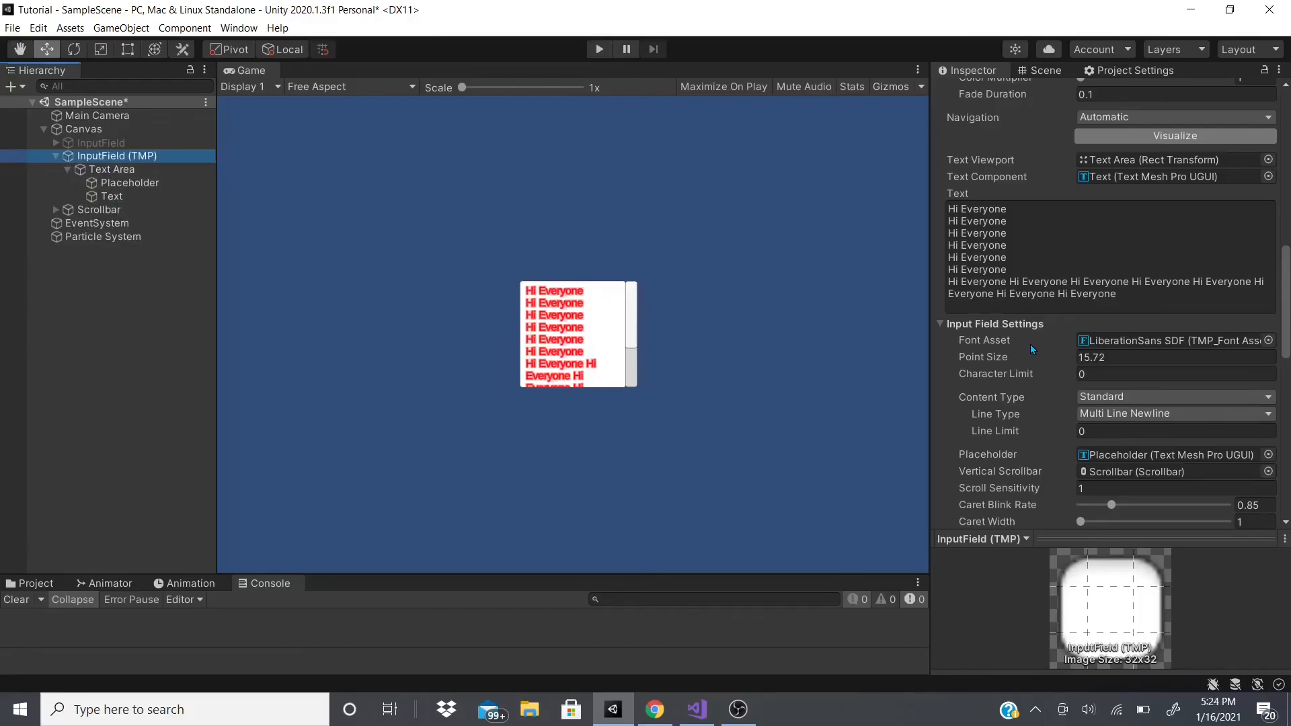
scroll(1031, 349, "up", 5)
scroll(1063, 336, "down", 7)
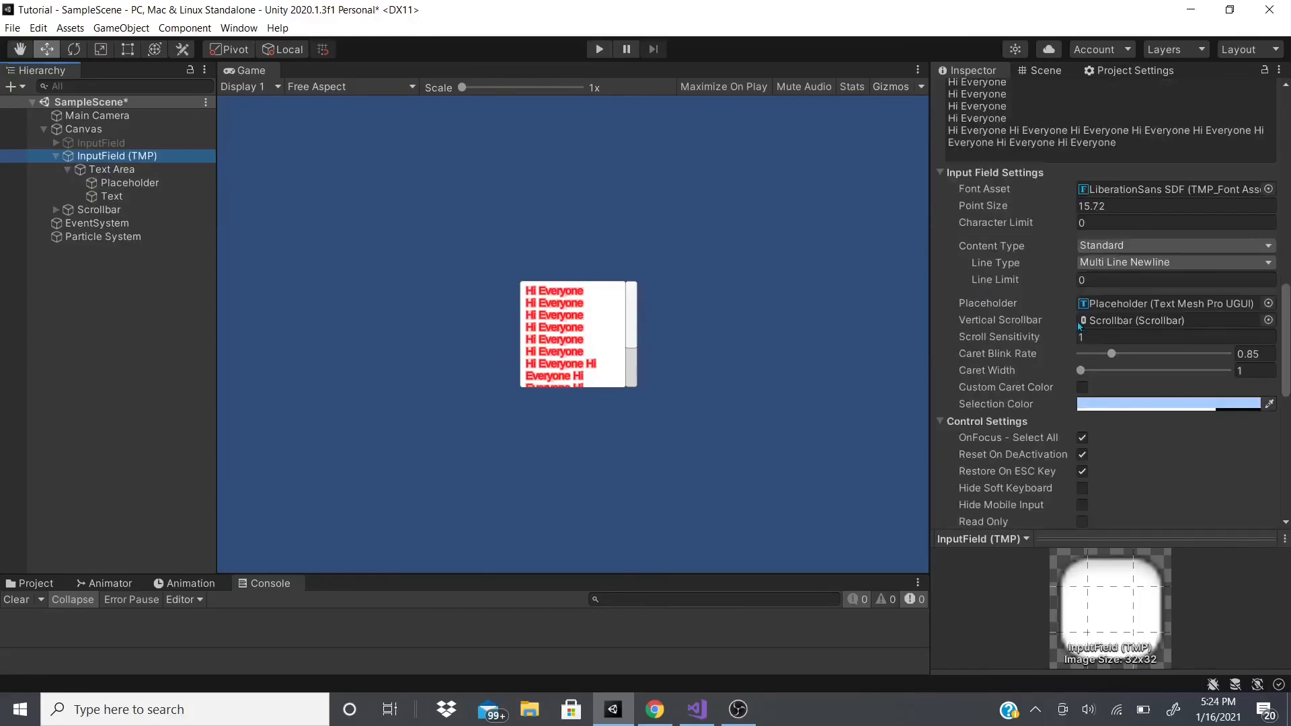
scroll(1080, 323, "up", 5)
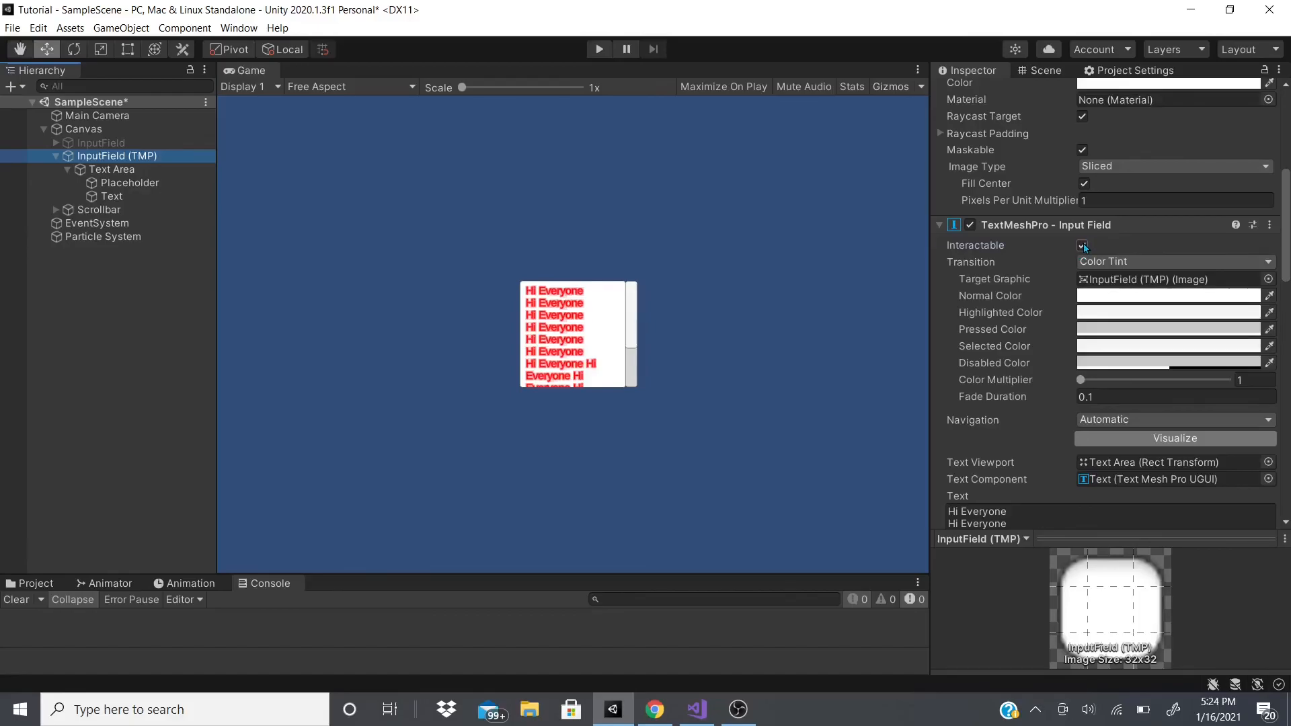
left_click(1083, 247)
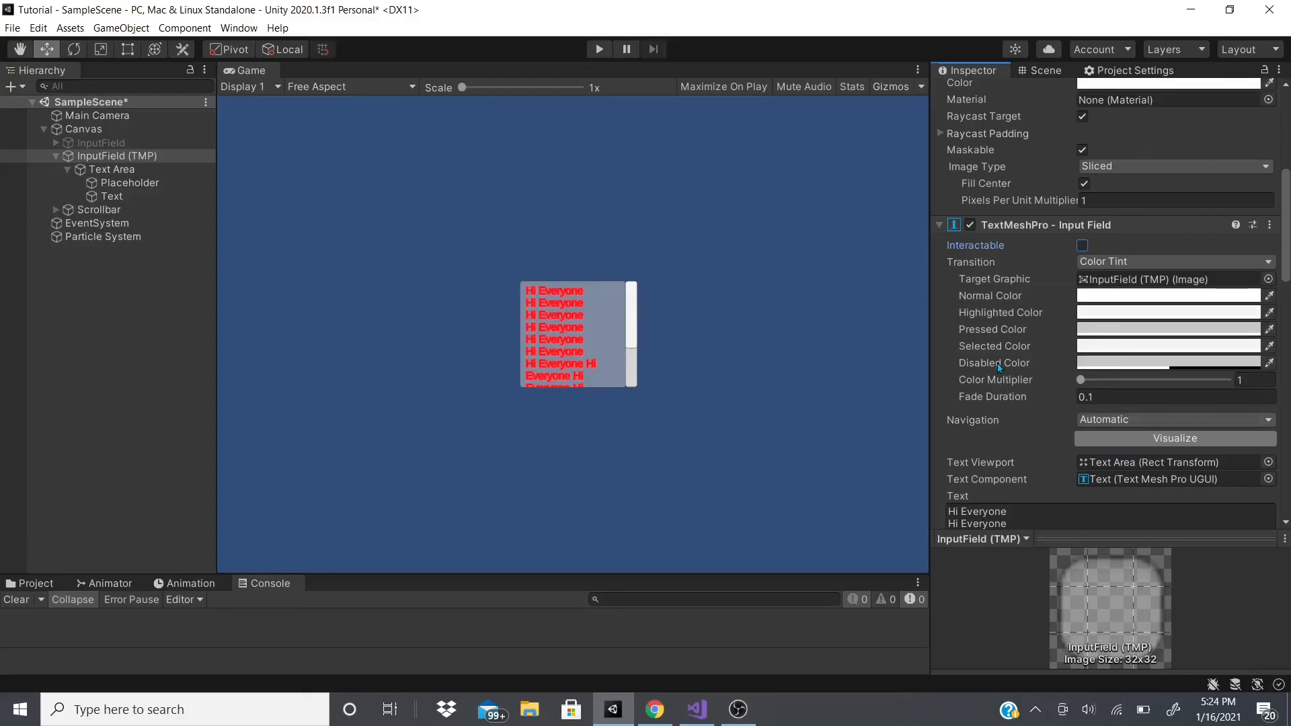
Set the input field's Disabled Color to opaque white (FFFFFF) with an alpha of 1
left_click(1096, 363)
left_click_drag(1131, 394, 1138, 366)
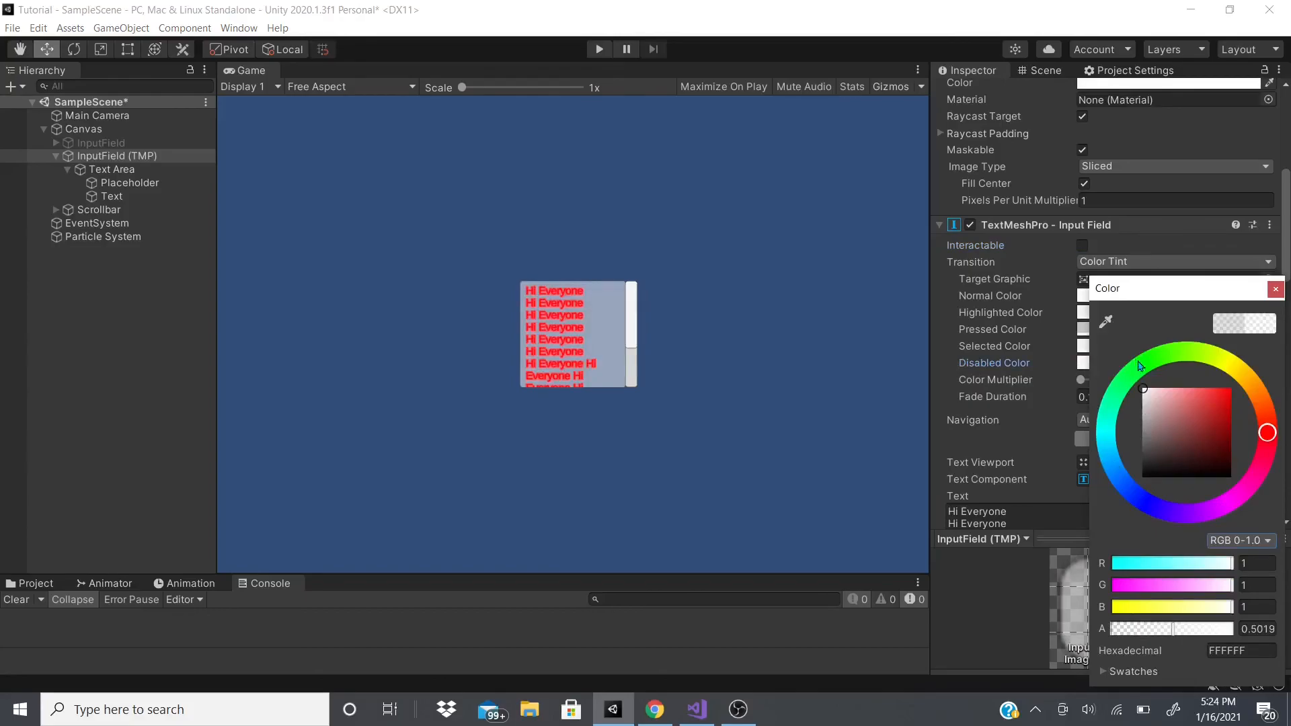
left_click(1185, 631)
left_click_drag(1185, 631, 1279, 634)
left_click_drag(1190, 437, 1255, 380)
left_click_drag(1263, 475, 1150, 360)
left_click_drag(1189, 433, 1136, 324)
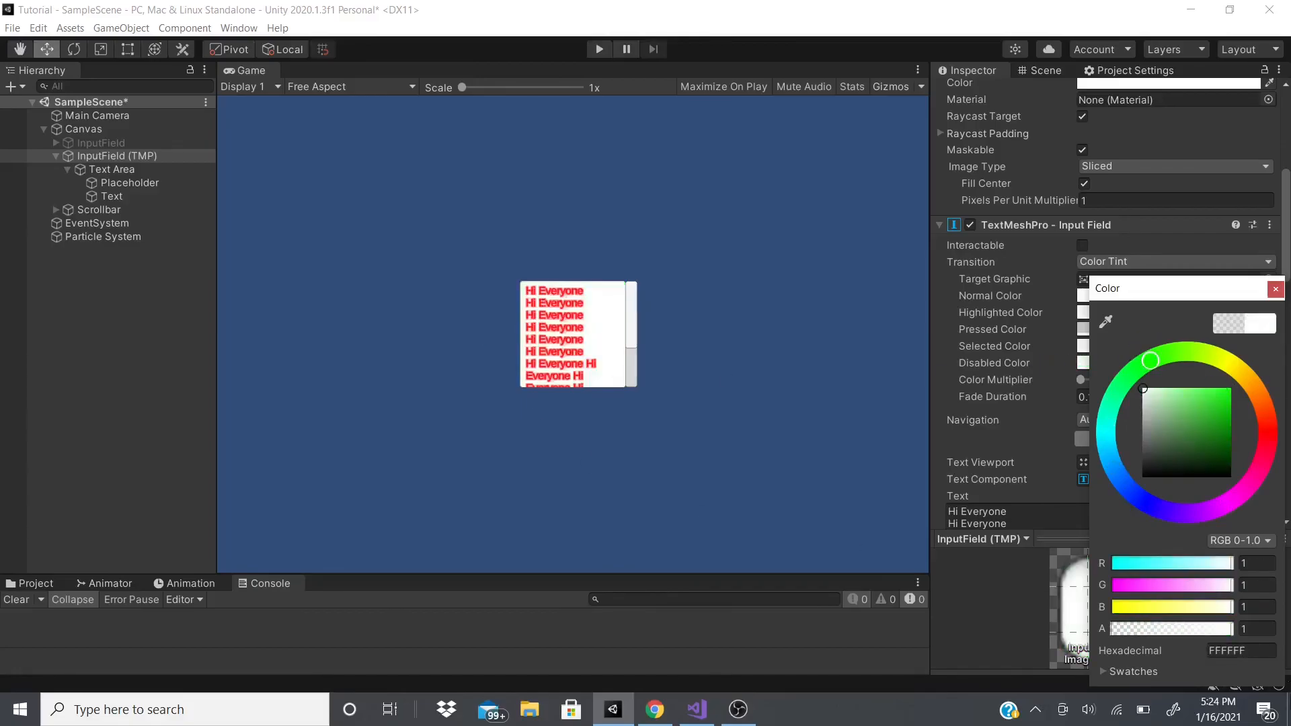
left_click(1276, 289)
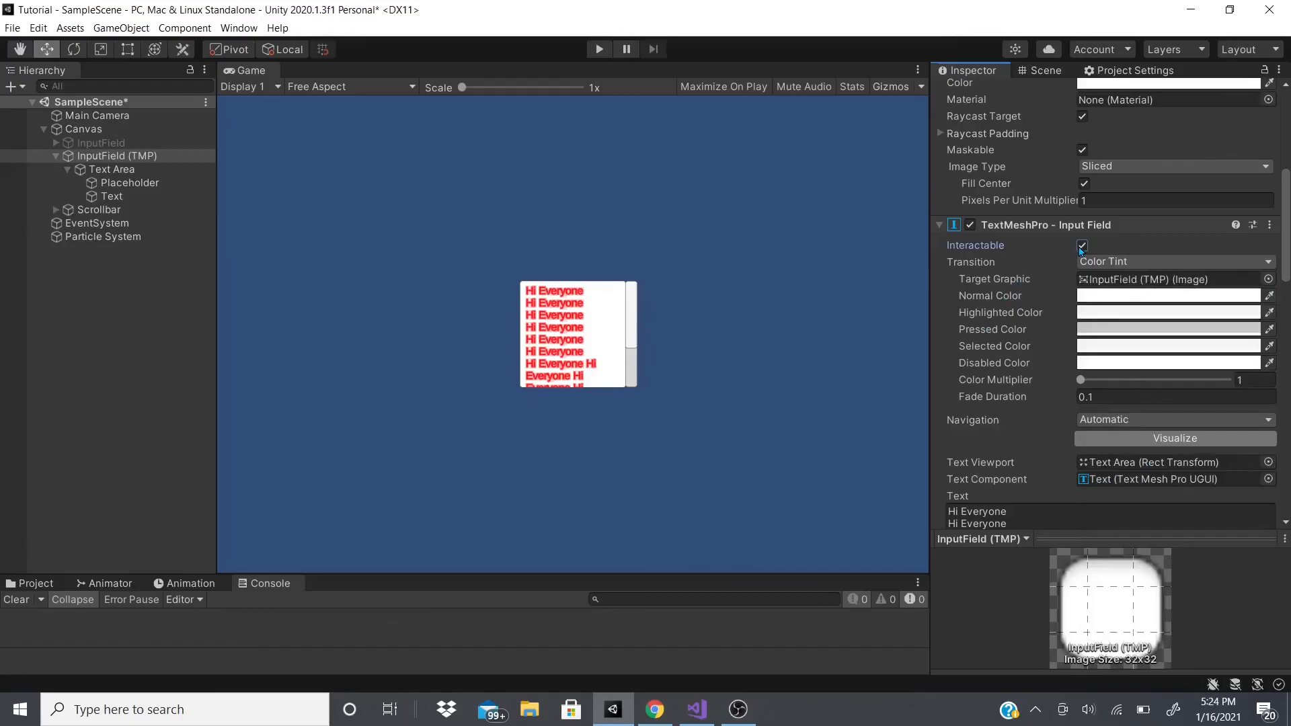
Run the scene to test scrolling the non-interactable input field directly and with its scrollbar, and stop it
left_click(599, 49)
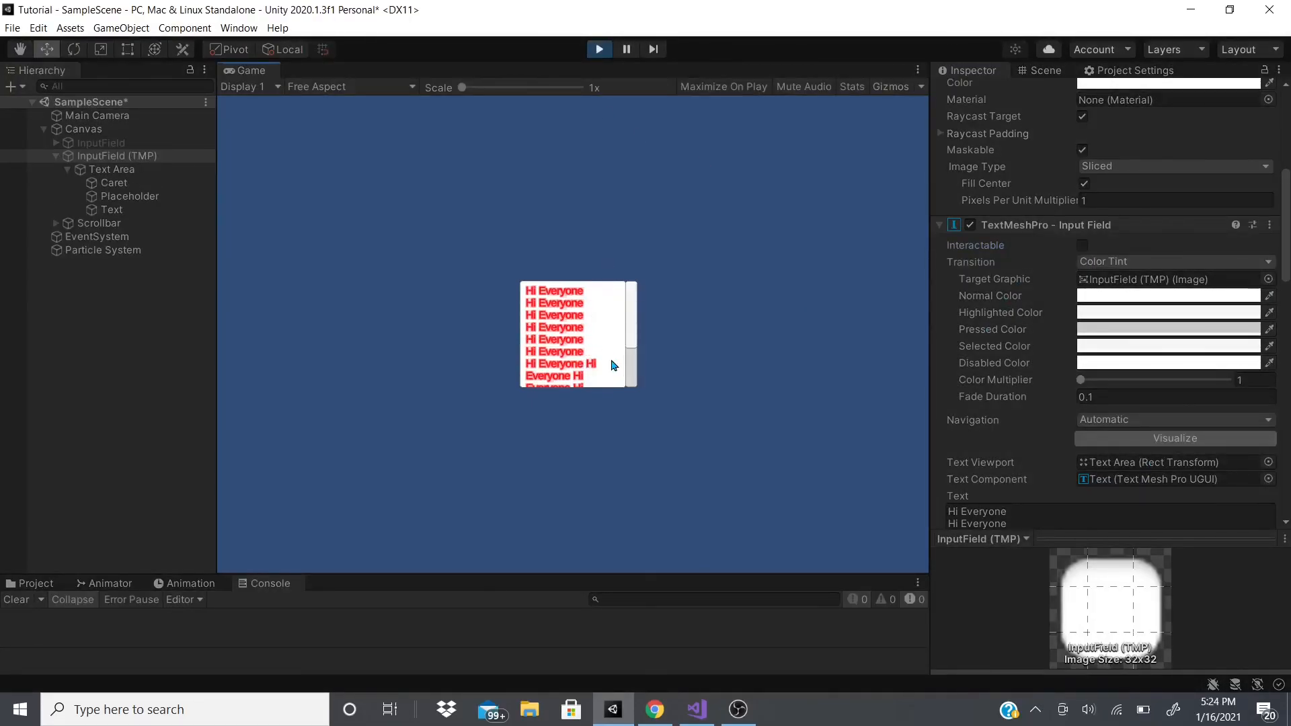
scroll(633, 349, "down", 3)
scroll(588, 378, "up", 3)
scroll(633, 343, "down", 3)
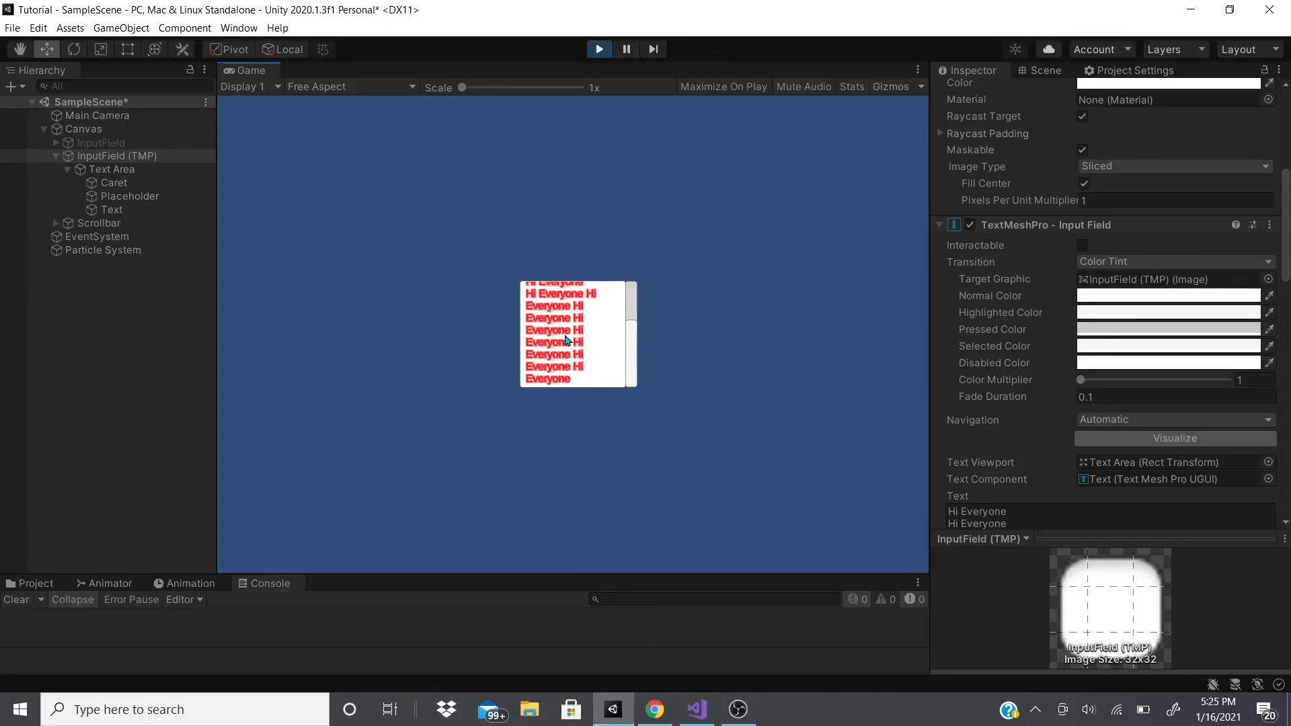
left_click_drag(631, 340, 632, 286)
left_click_drag(629, 345, 627, 304)
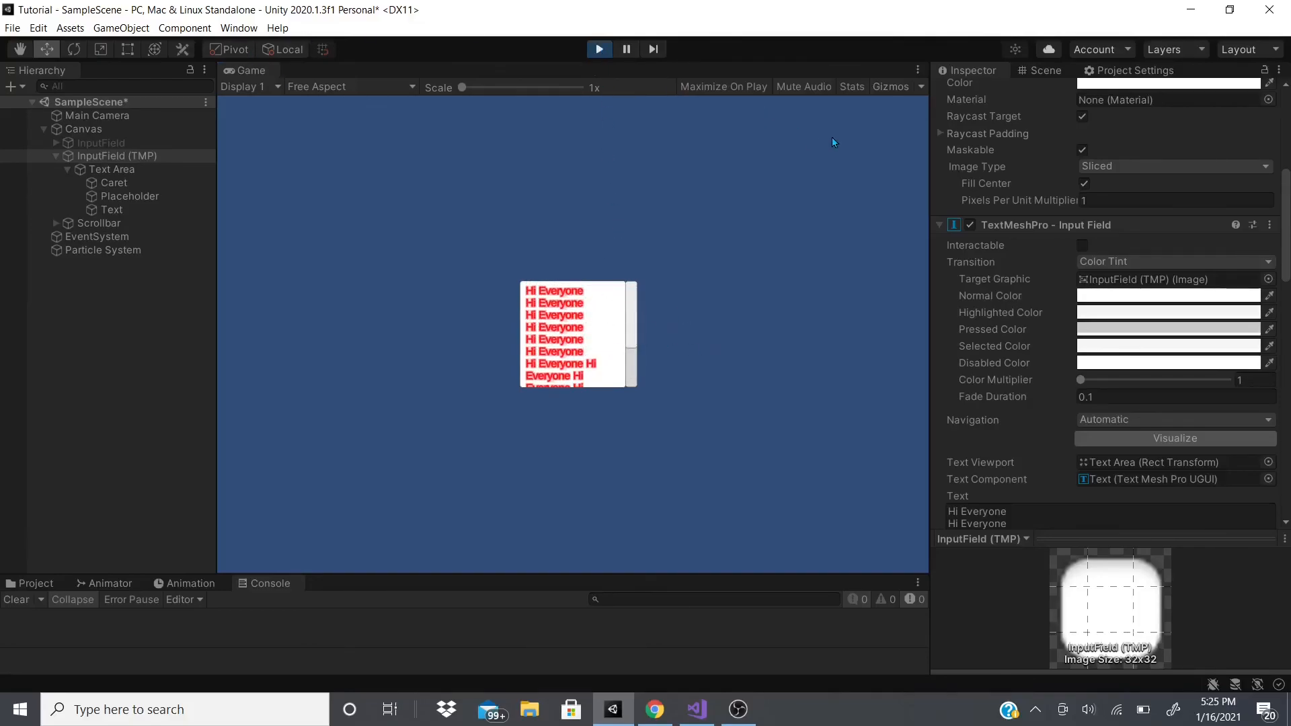
scroll(958, 118, "up", 10)
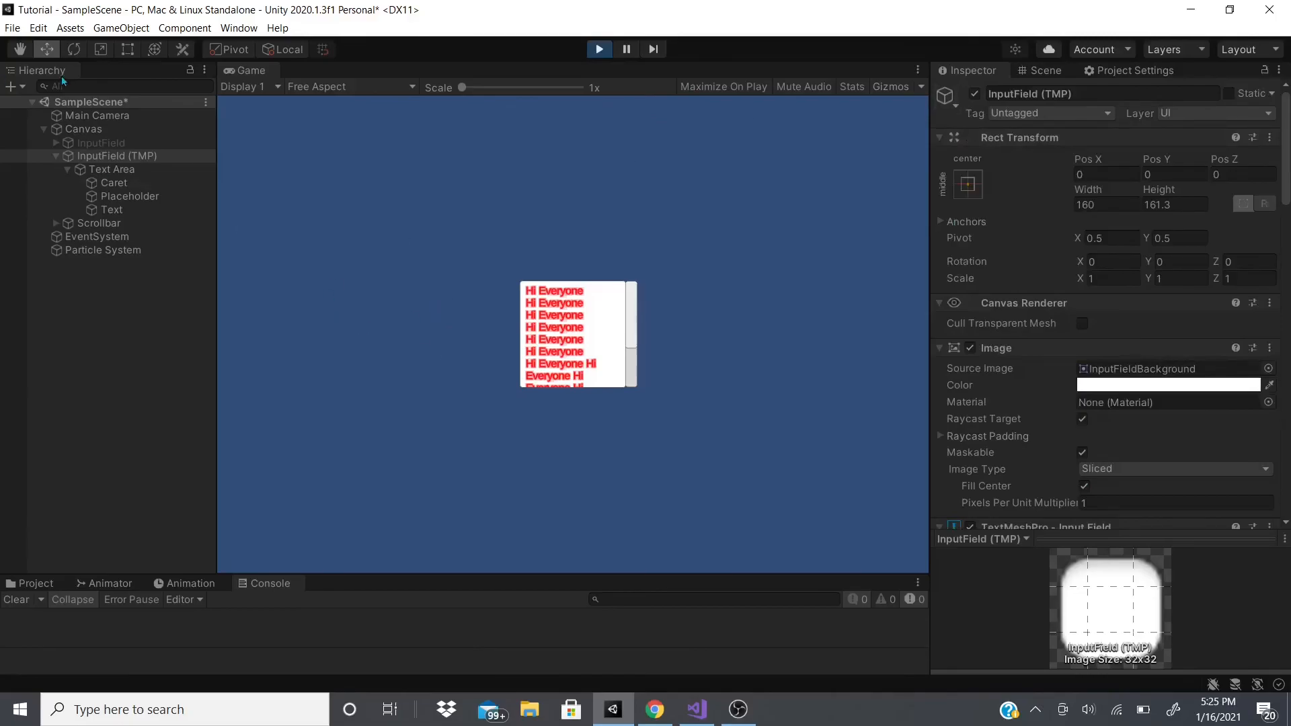
left_click(56, 156)
left_click(599, 49)
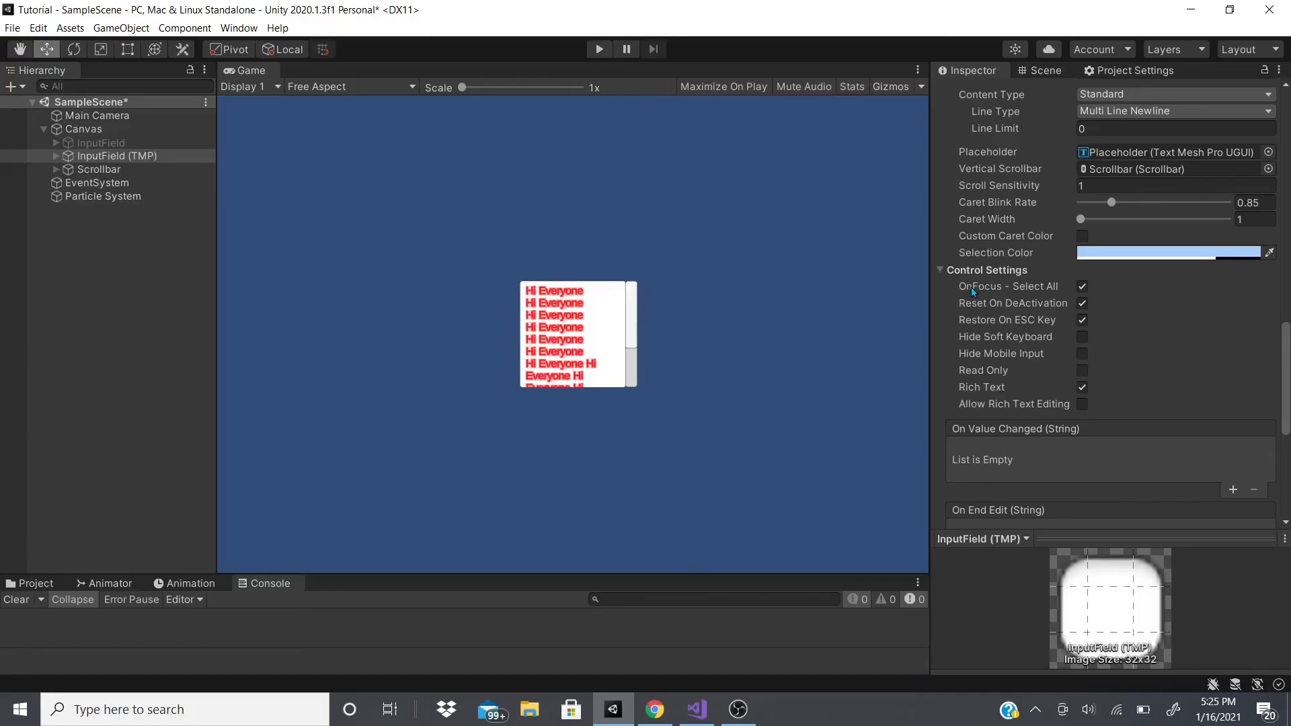
Run the scene, enable Interactable on InputField (TMP), and test OnFocus - Select All by focusing the field
mouse_move(972, 287)
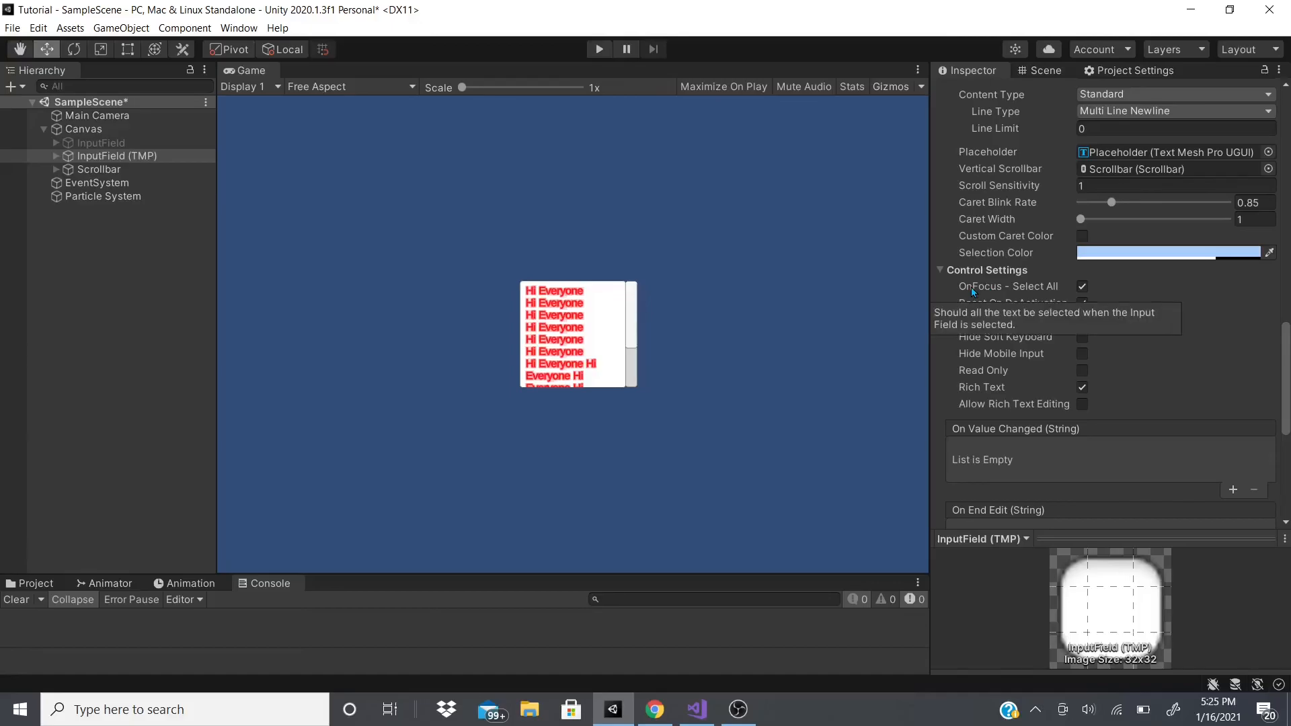
left_click(601, 49)
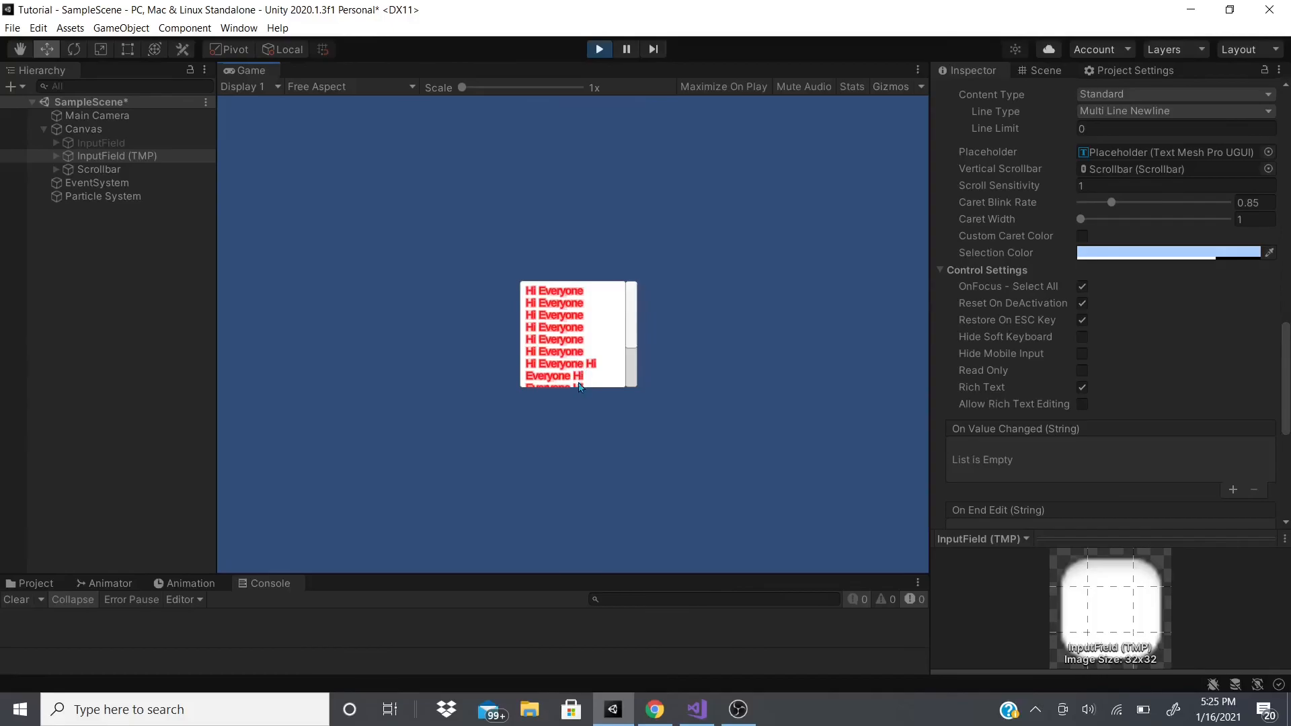
scroll(1083, 377, "up", 10)
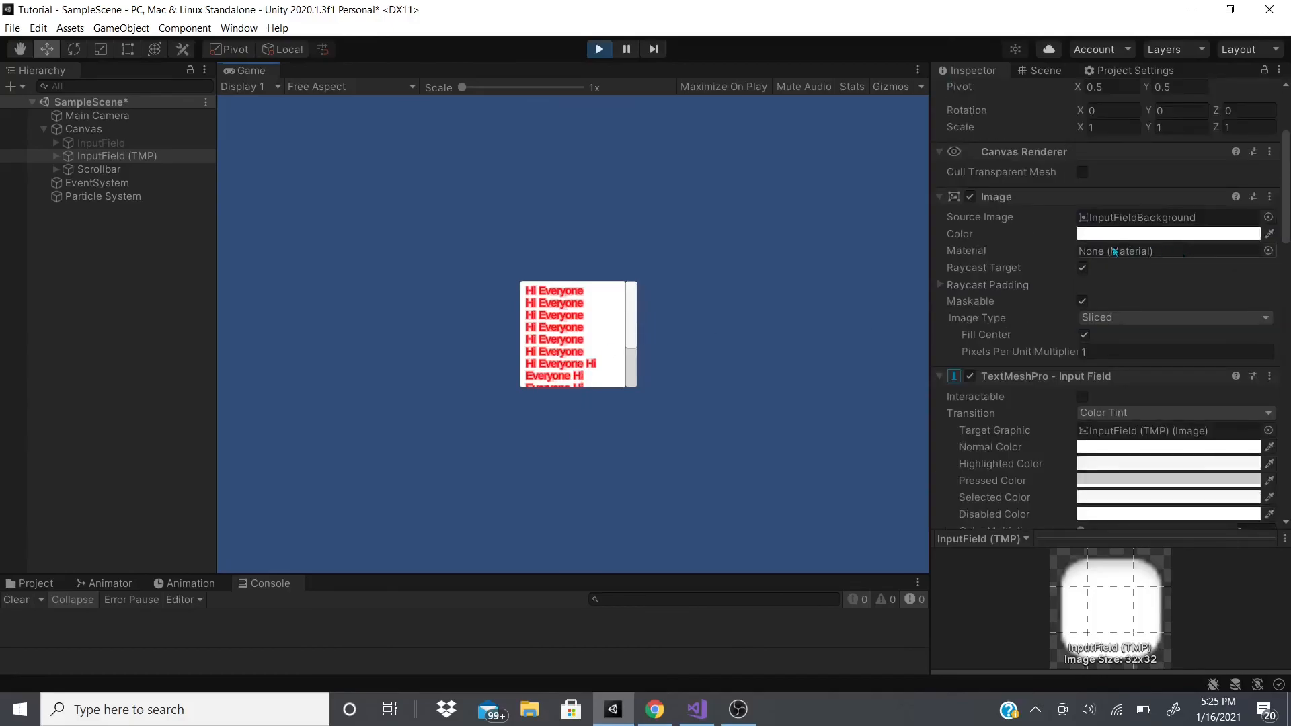
left_click(1083, 398)
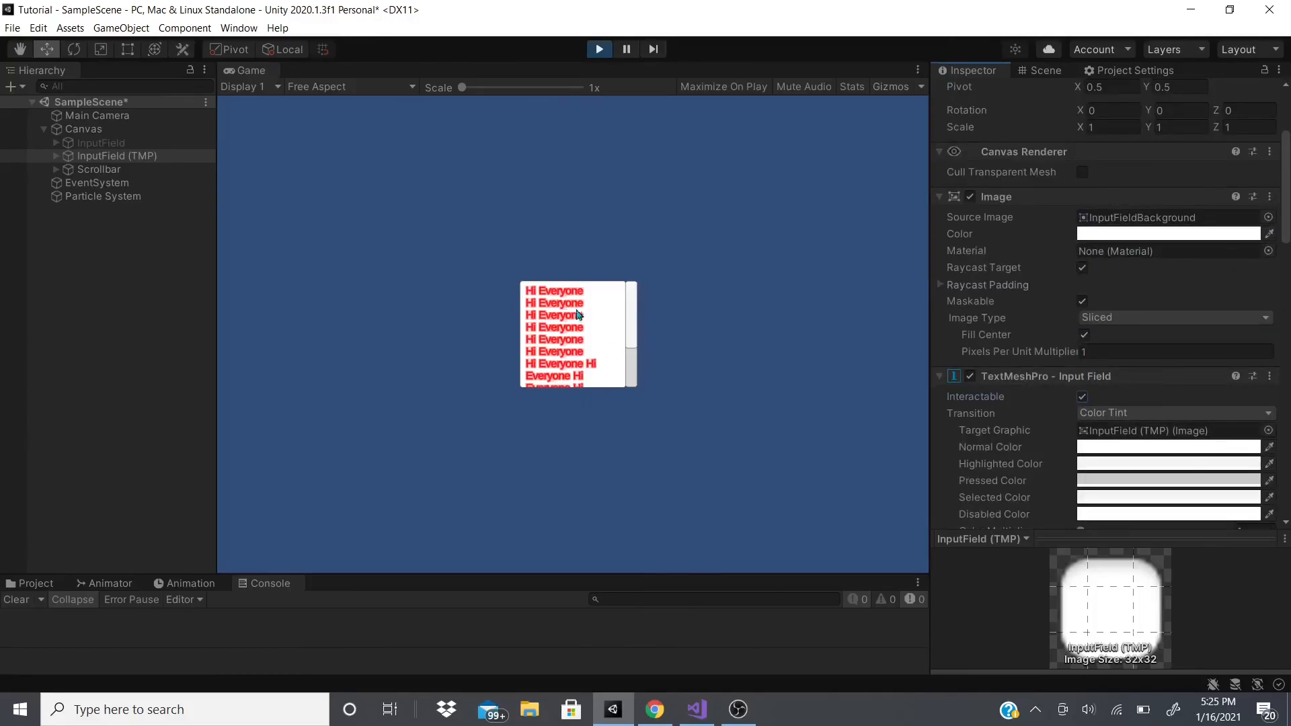
scroll(1050, 350, "down", 10)
left_click(526, 362)
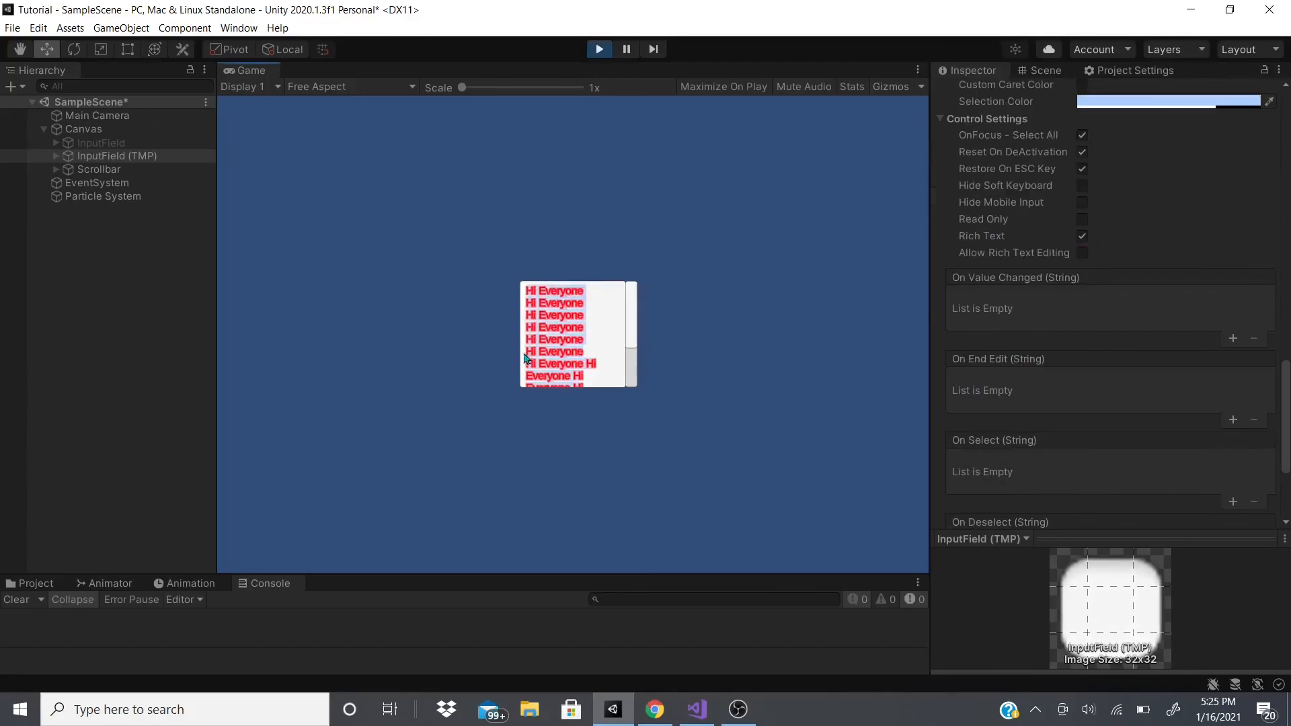
scroll(611, 326, "down", 1)
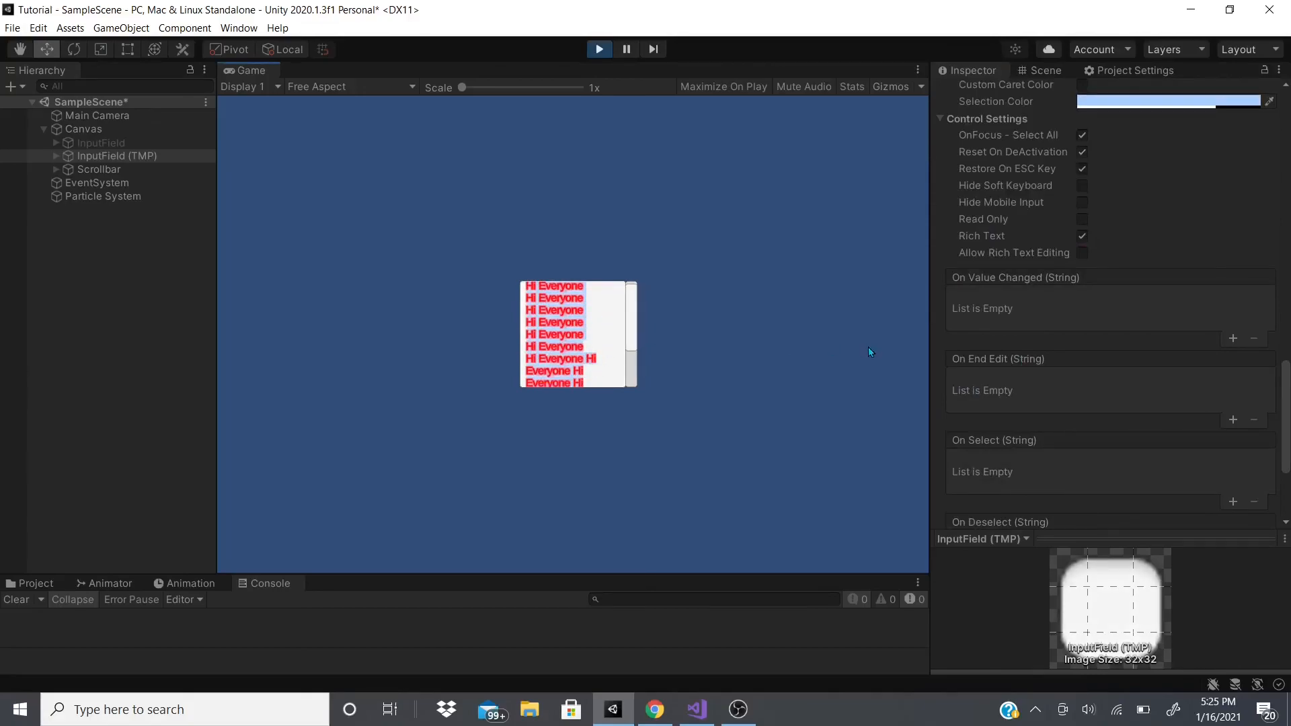
Turn off OnFocus - Select All in the running scene, test focusing the text, and re-enable the option
left_click(697, 283)
left_click(1082, 135)
left_click(626, 46)
left_click(626, 45)
left_click(588, 328)
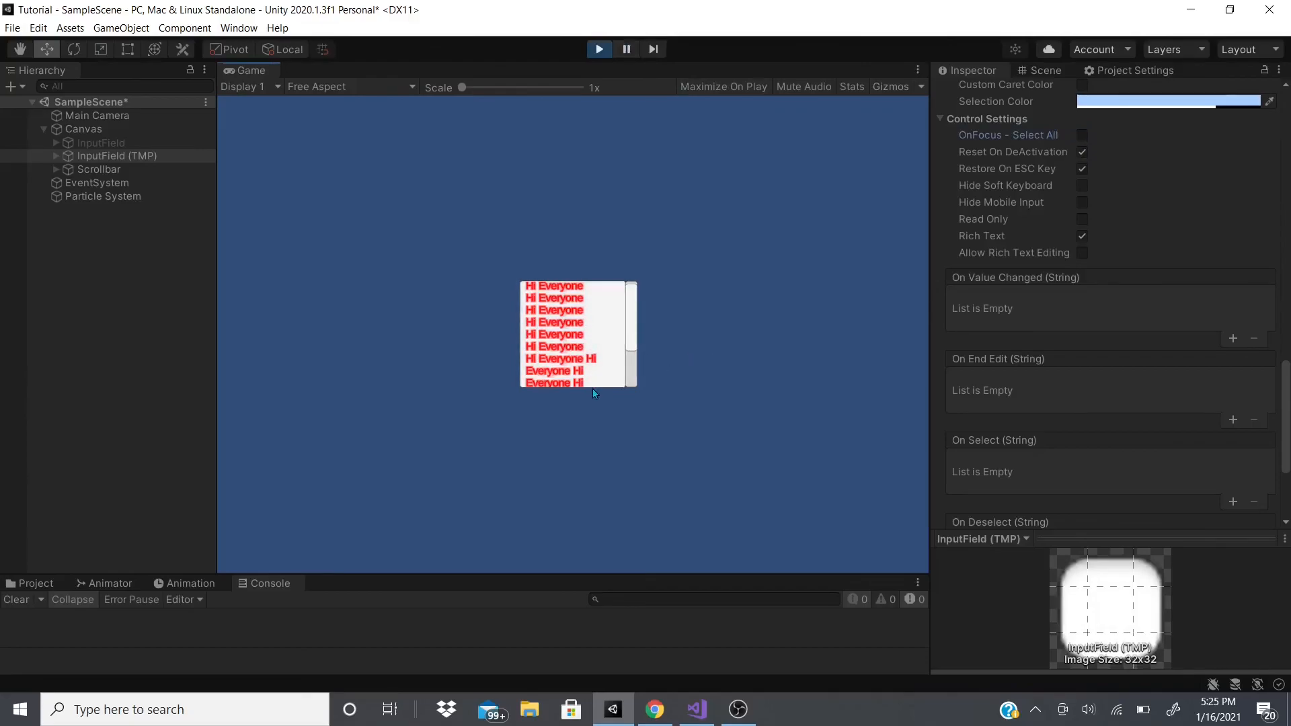
left_click(583, 328)
double_click(594, 294)
left_click(1082, 135)
left_click(719, 298)
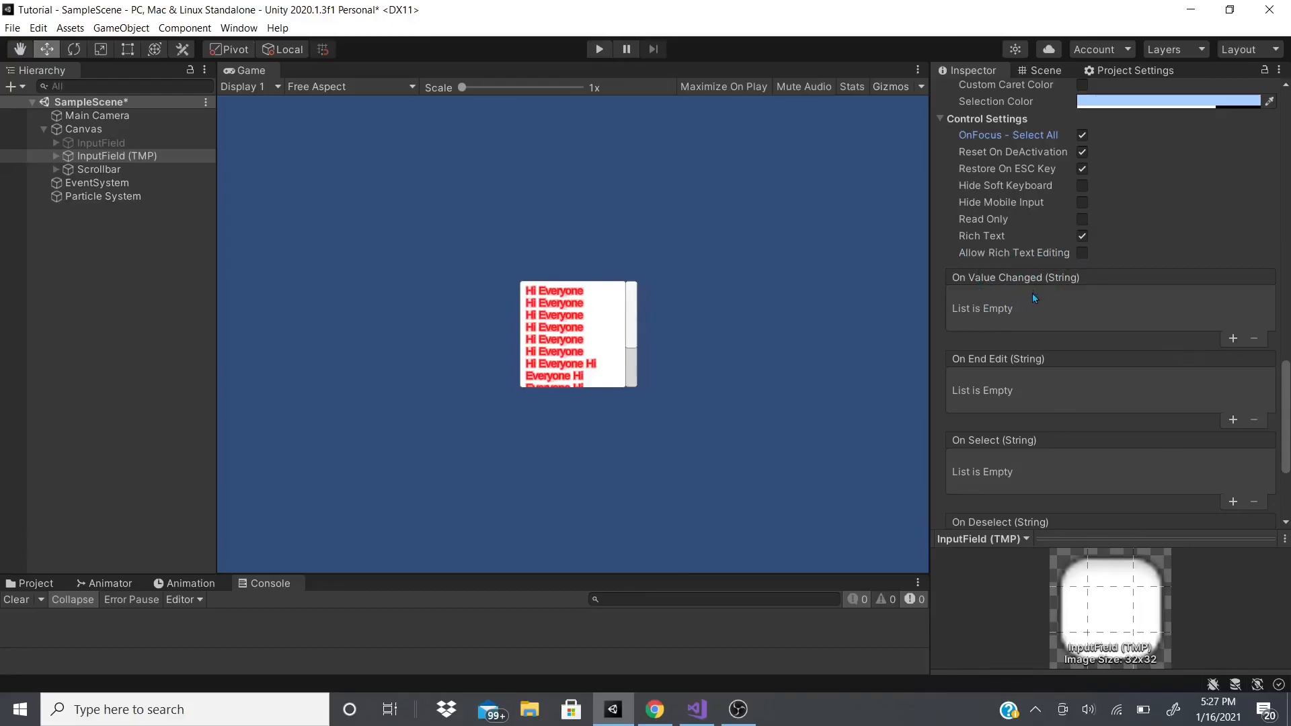
Compare the events of InputField and InputField (TMP), and add an On Select and an On Deselect entry to the TMP field
scroll(1032, 293, "down", 4)
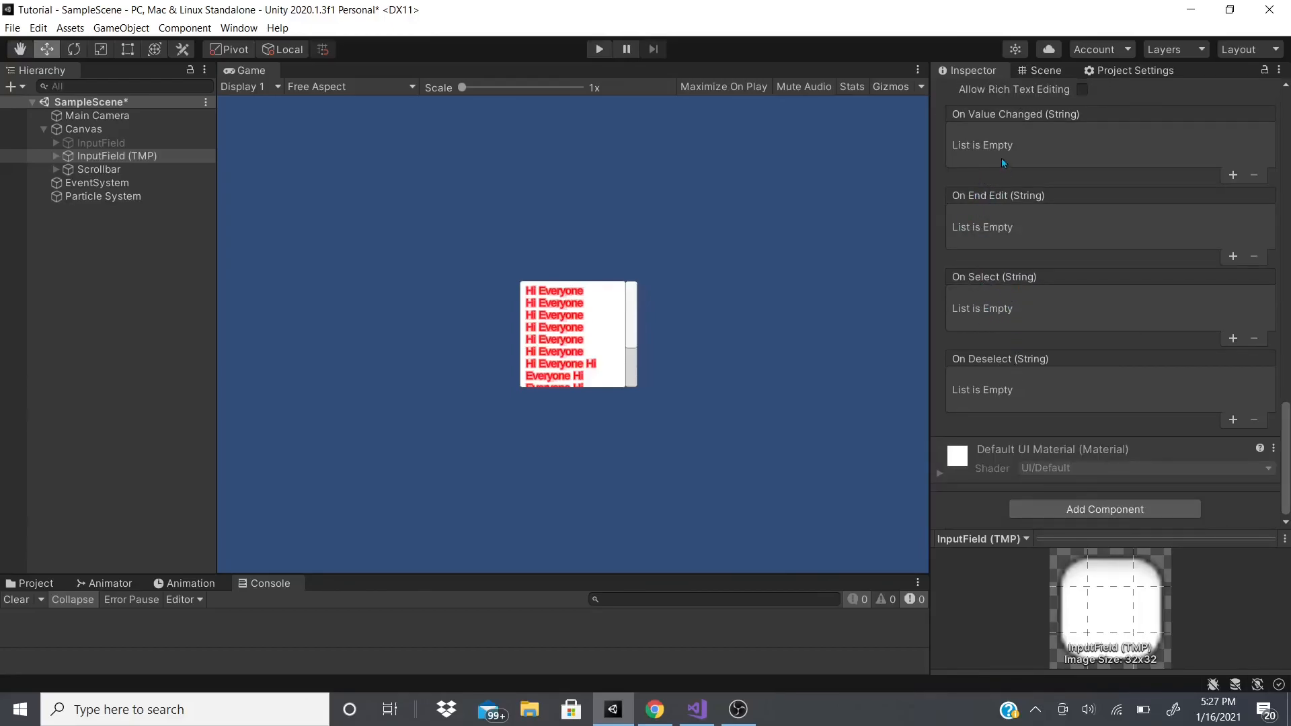
left_click(134, 143)
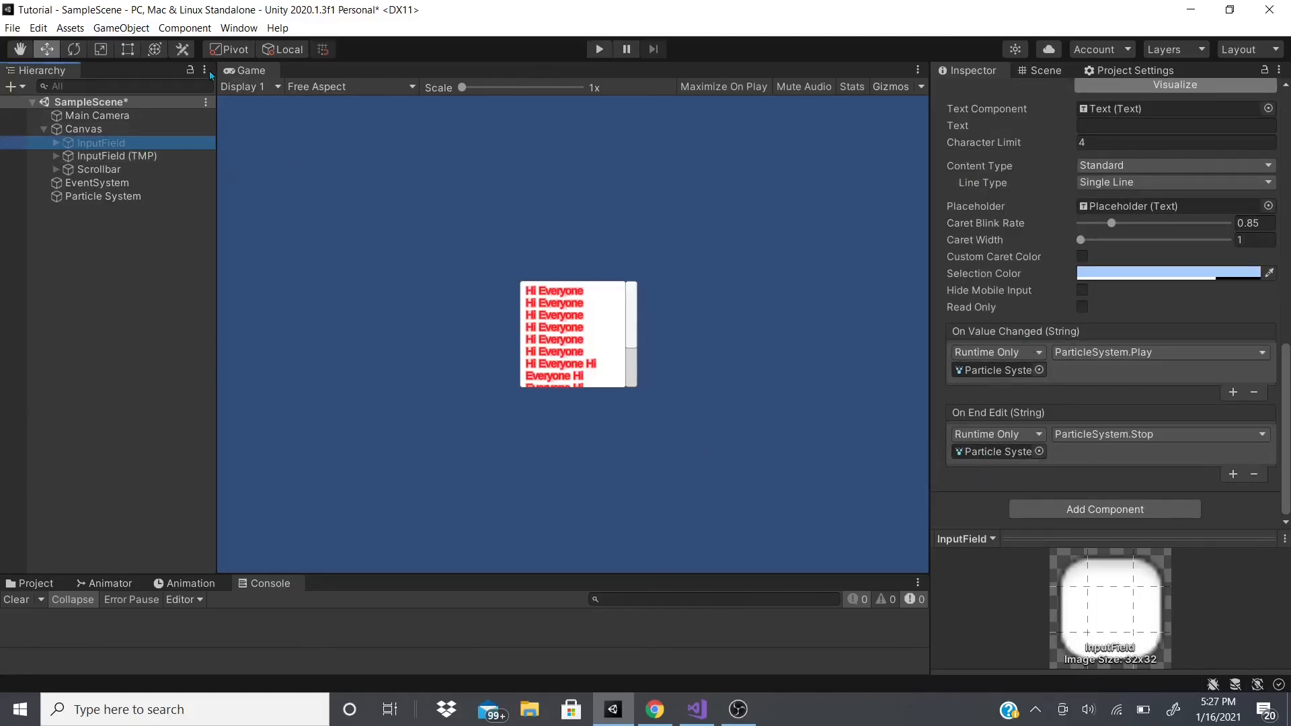
left_click(117, 156)
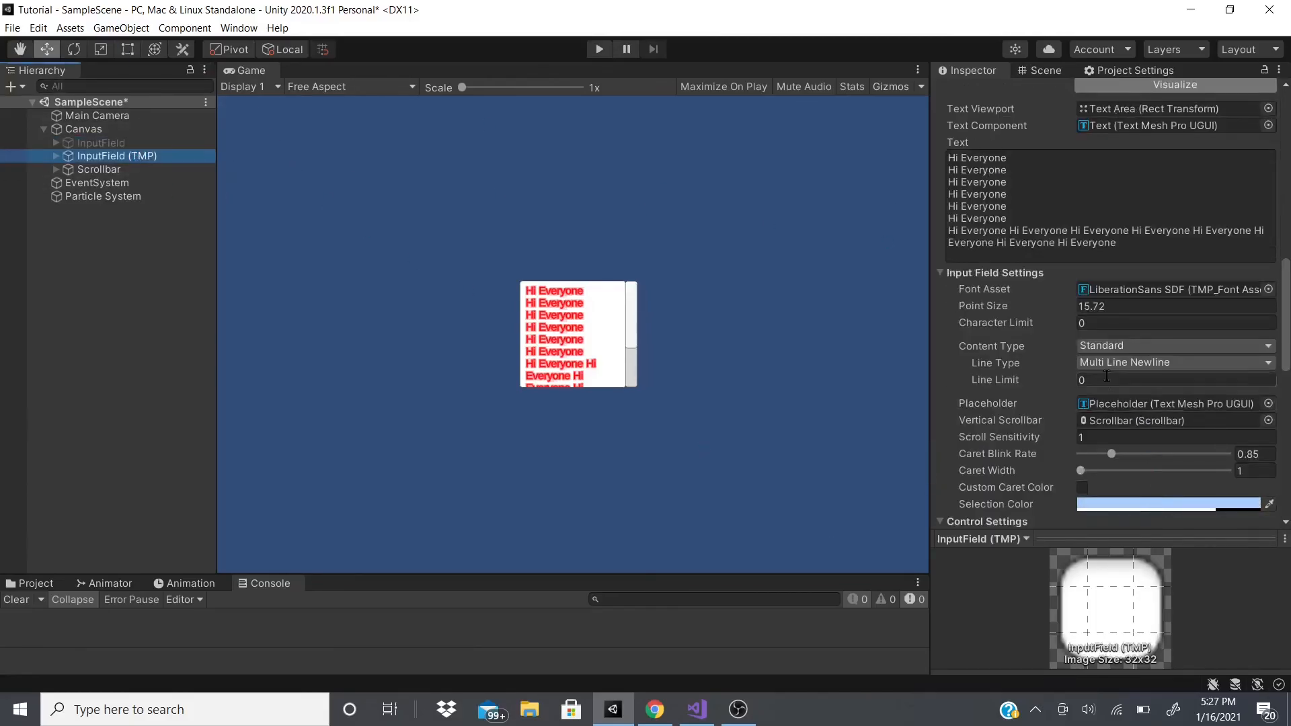
scroll(1090, 370, "down", 10)
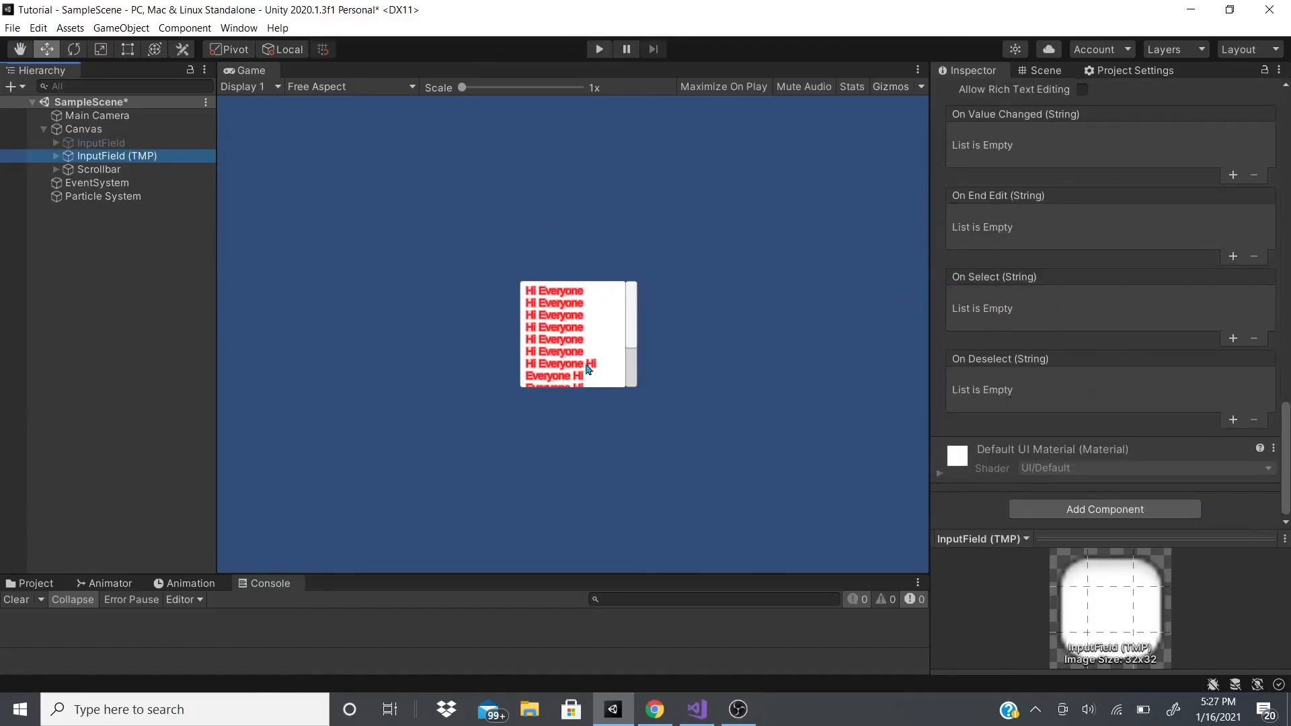
left_click(1232, 340)
left_click(1231, 420)
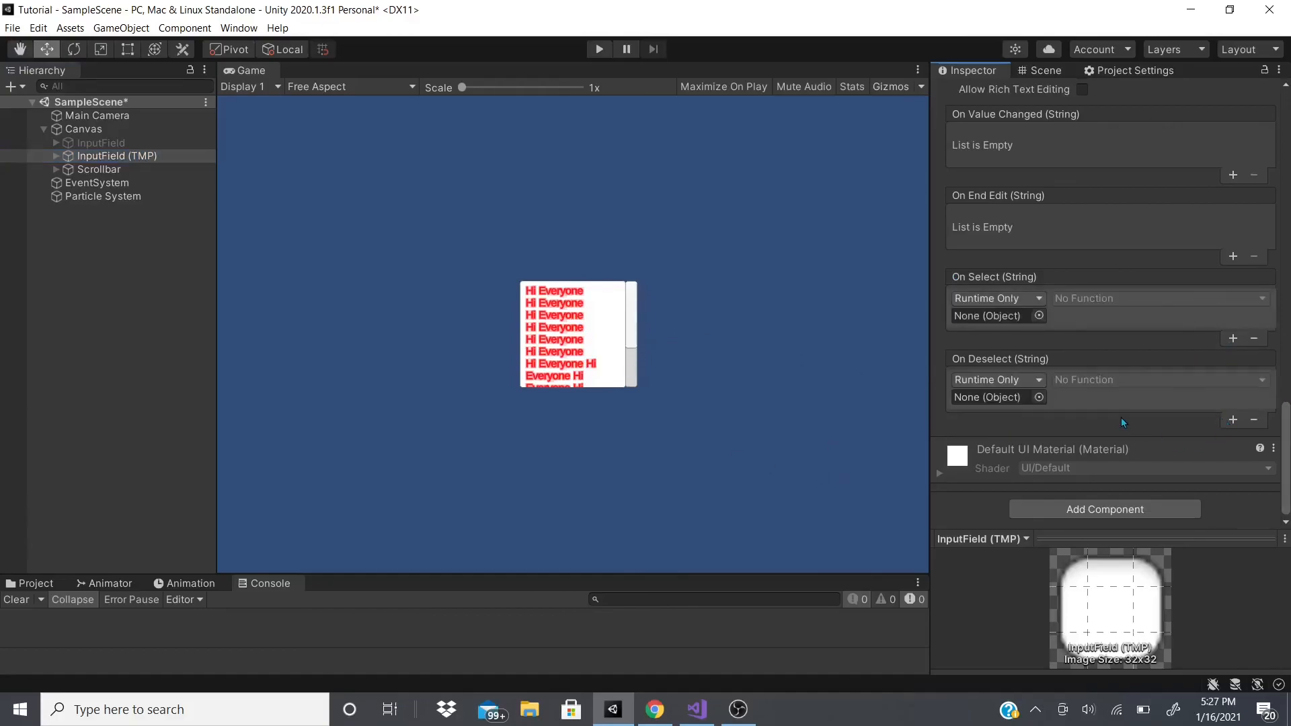
Assign the Particle System to InputField (TMP)'s On Select event and set its function to ParticleSystem.Play ()
left_click(92, 204)
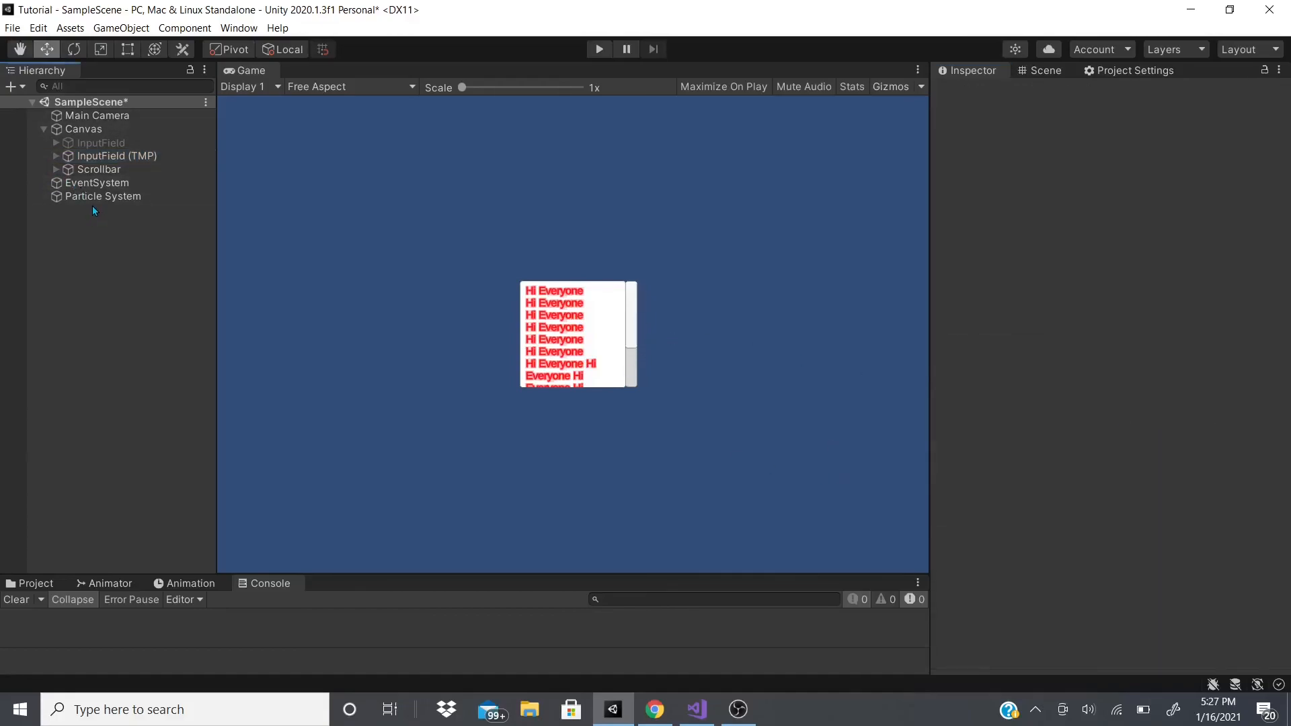
left_click(108, 155)
scroll(1229, 491, "down", 5)
scroll(1228, 491, "down", 10)
left_click_drag(118, 196, 1030, 320)
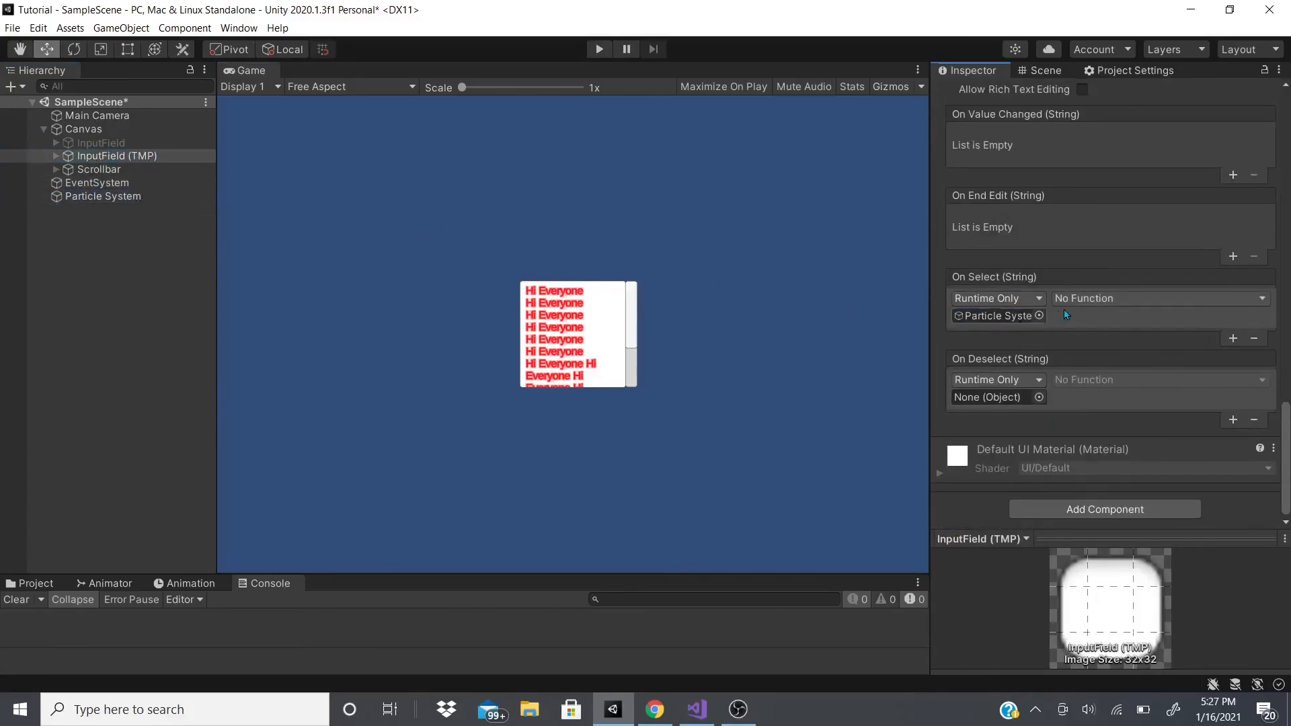
left_click(1076, 298)
mouse_move(1110, 370)
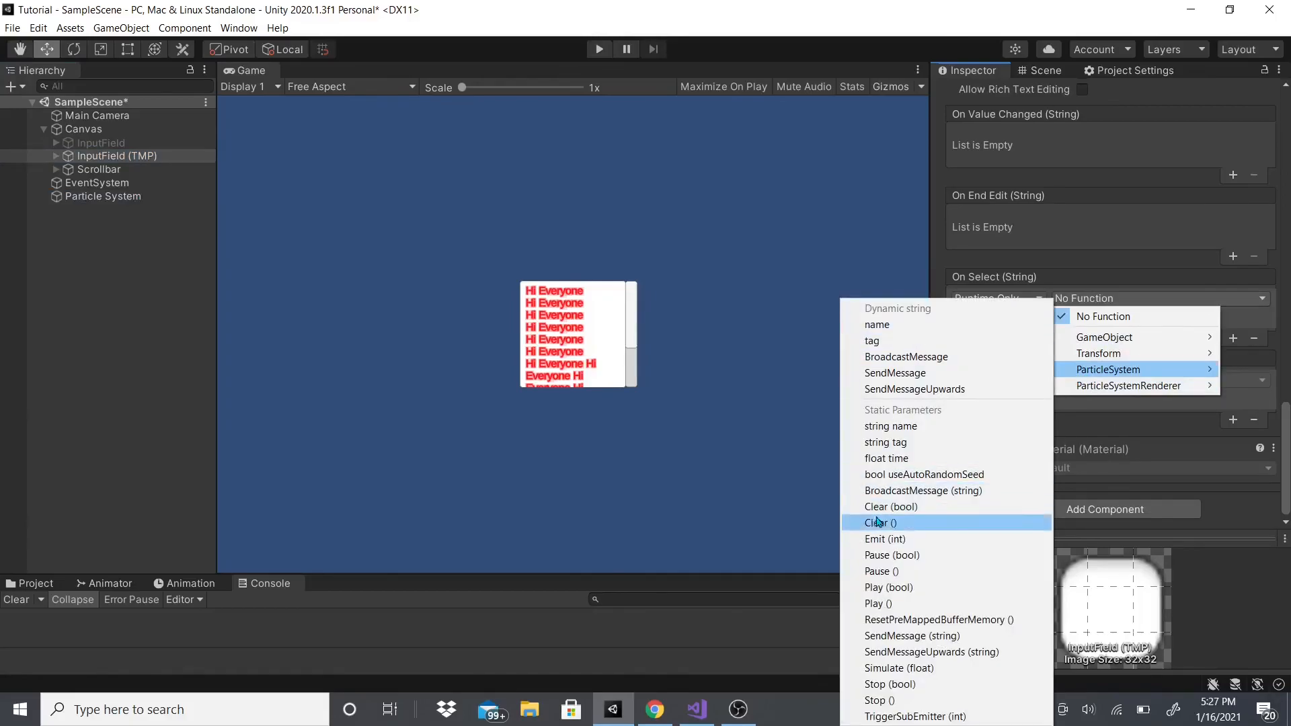
left_click(901, 604)
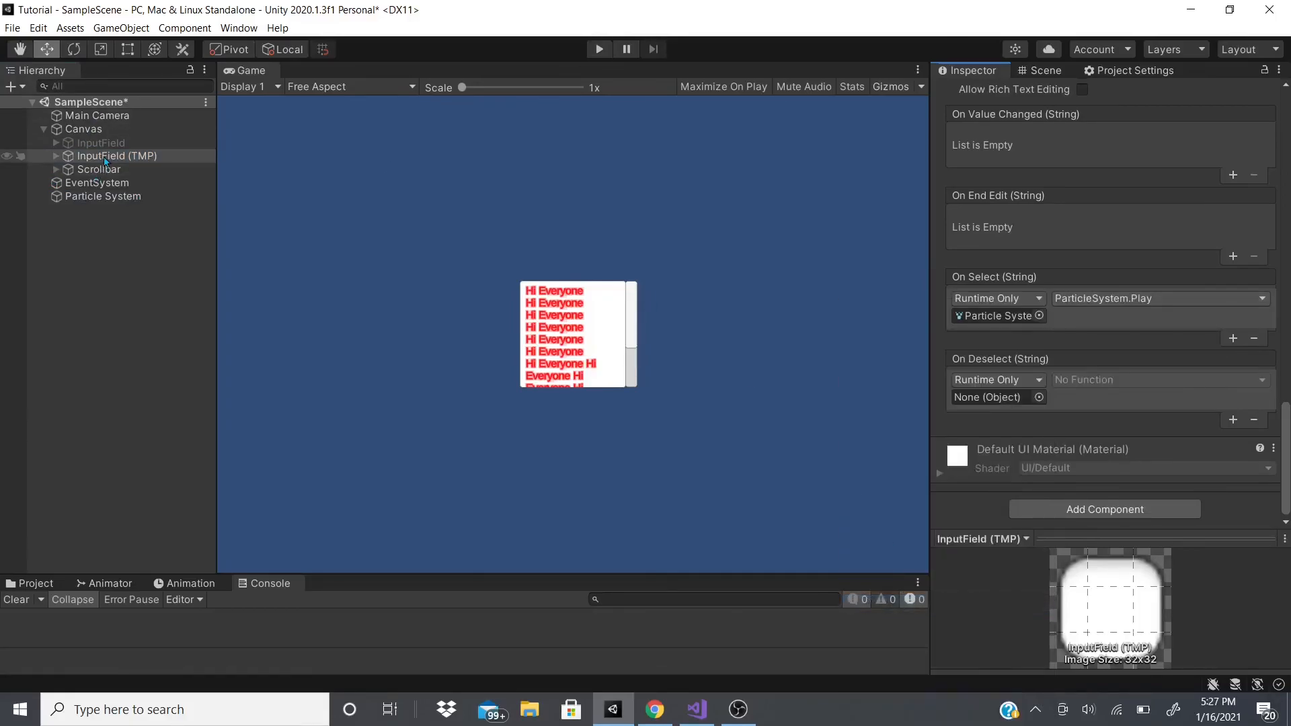
Assign the Particle System to the On Deselect event and set its function to ParticleSystem.Stop ()
left_click_drag(103, 197, 977, 403)
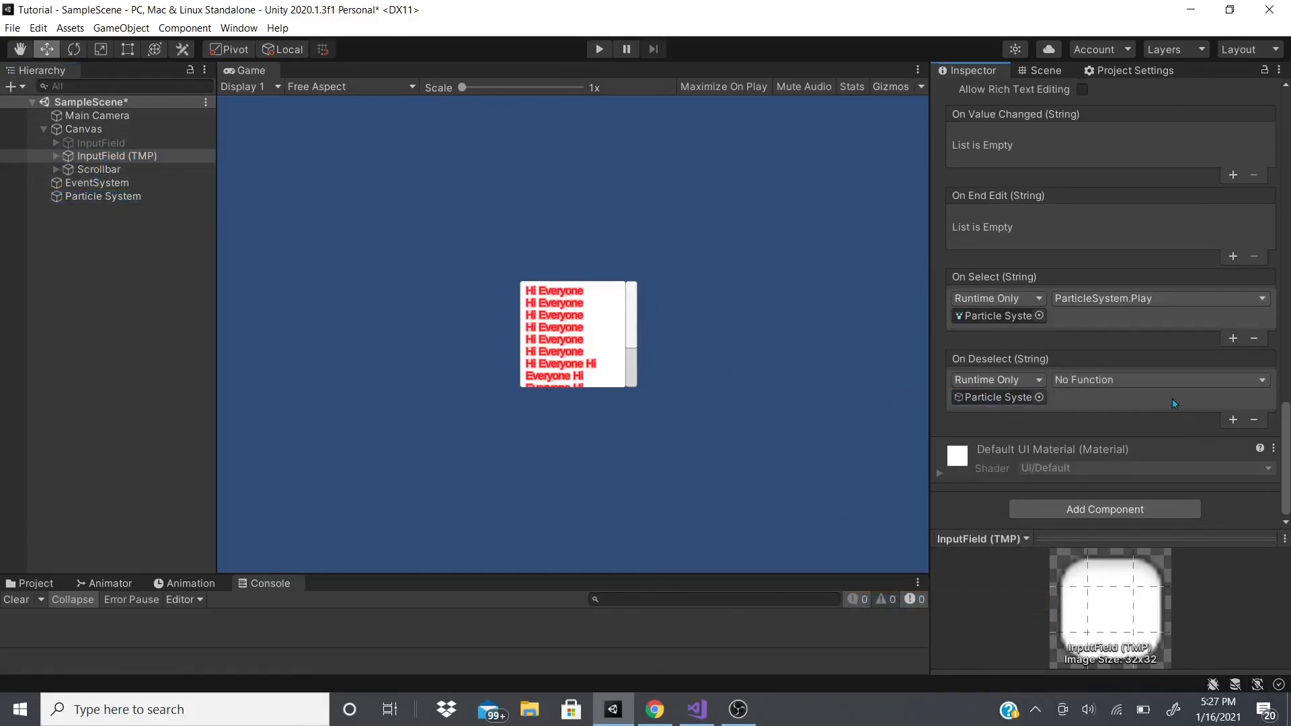
left_click(1157, 380)
mouse_move(1125, 452)
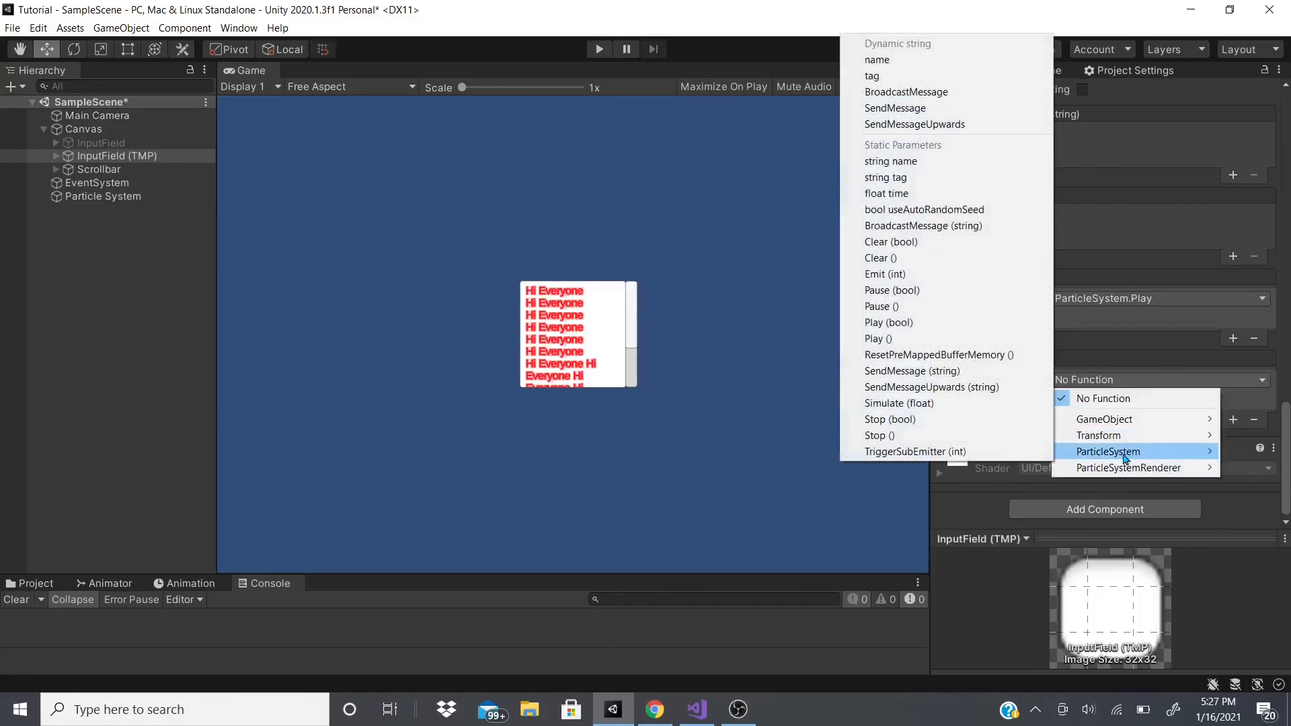
left_click(894, 436)
scroll(994, 277, "up", 5)
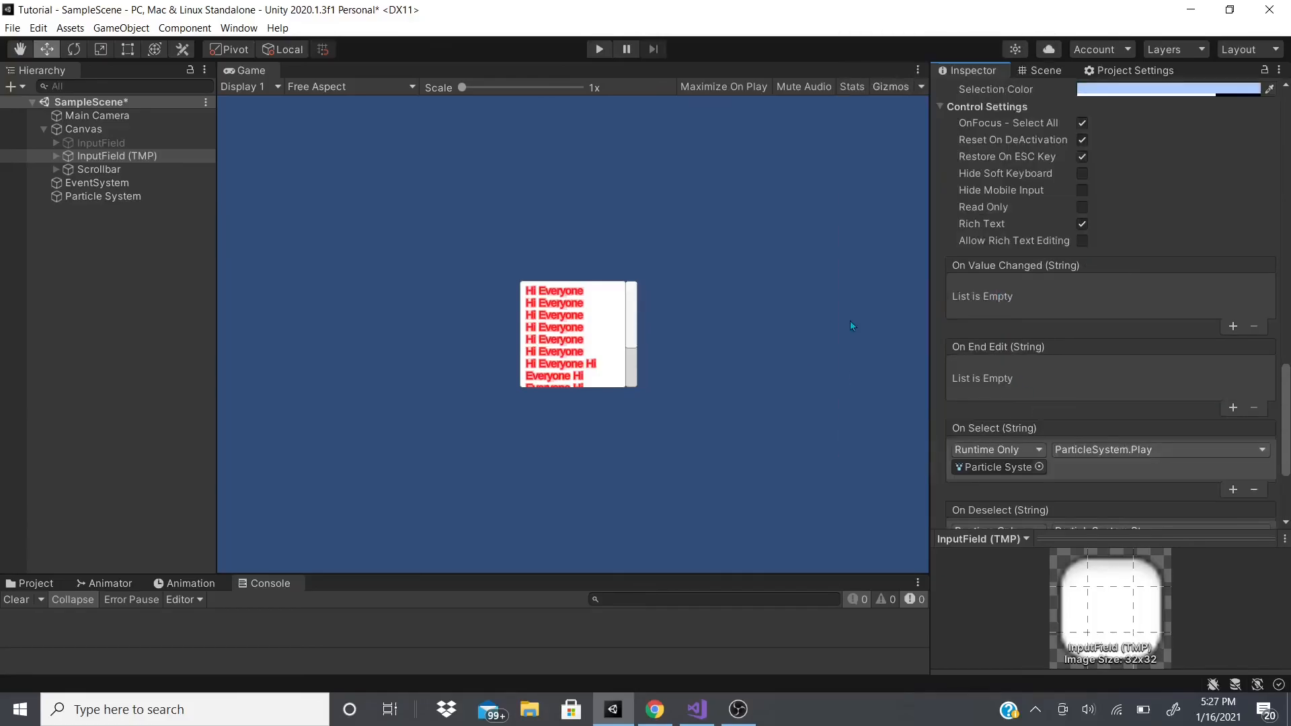
Add an empty entry to both the On Value Changed and On End Edit events of InputField (TMP)
left_click(1233, 326)
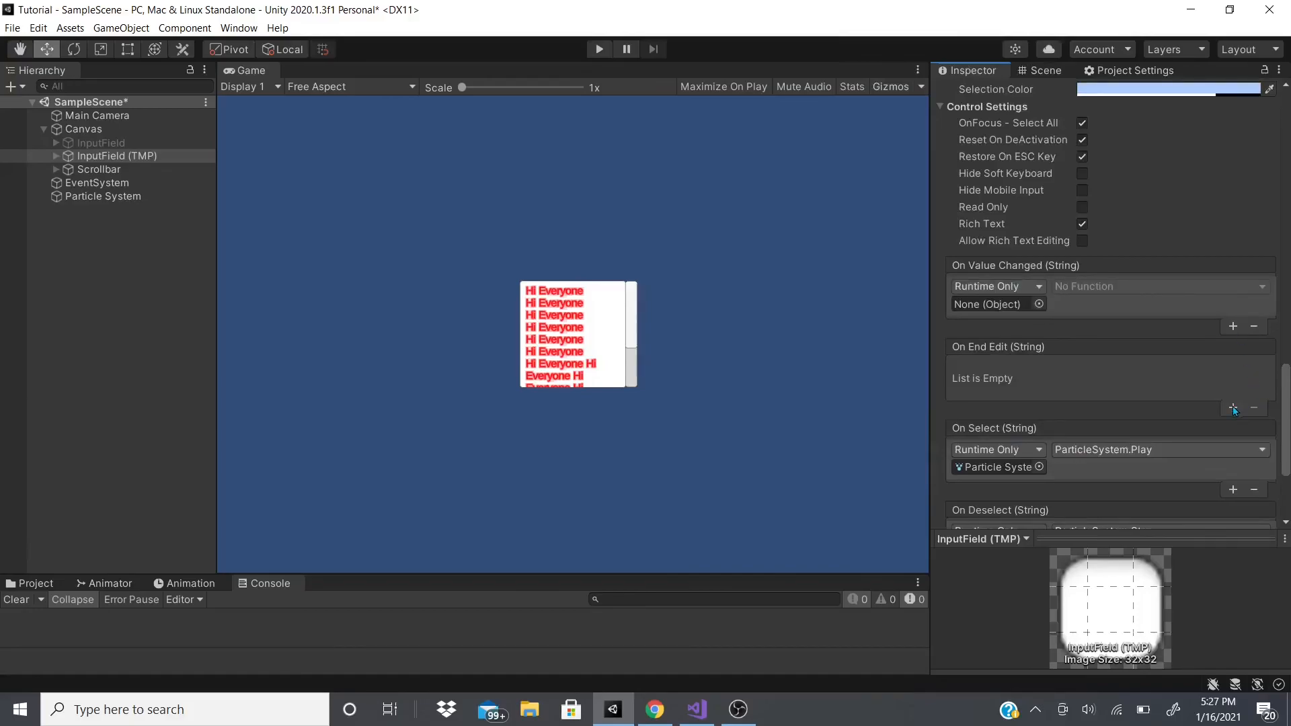
left_click(1234, 408)
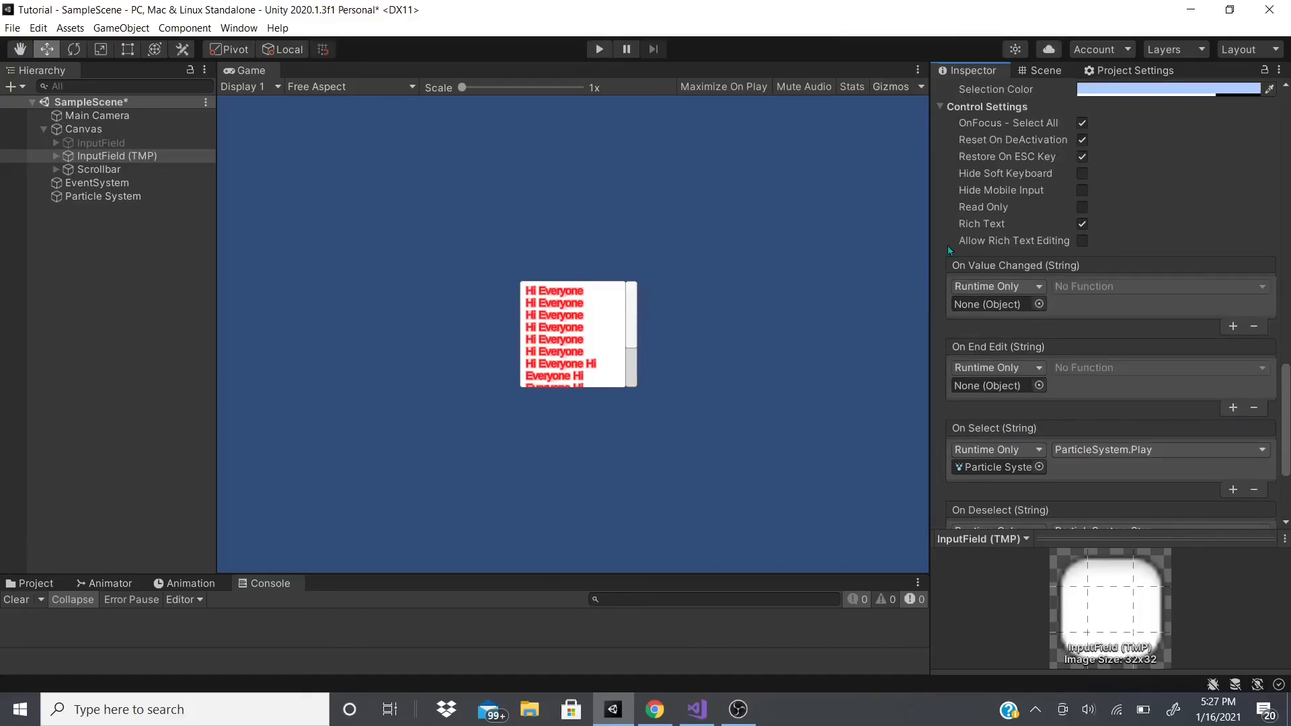
Run the scene, review InputField (TMP)'s settings and events, and select the text field in the game to test On Select
left_click(599, 49)
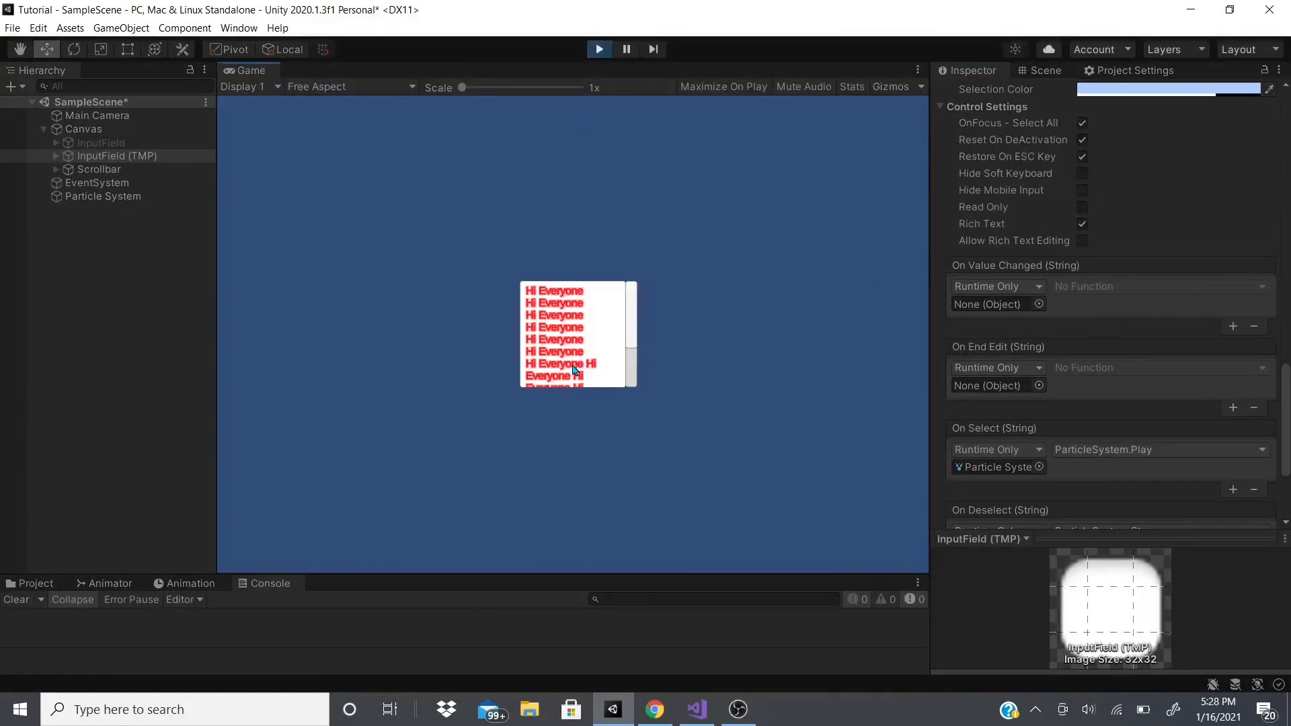
scroll(1078, 407, "up", 15)
left_click(1082, 384)
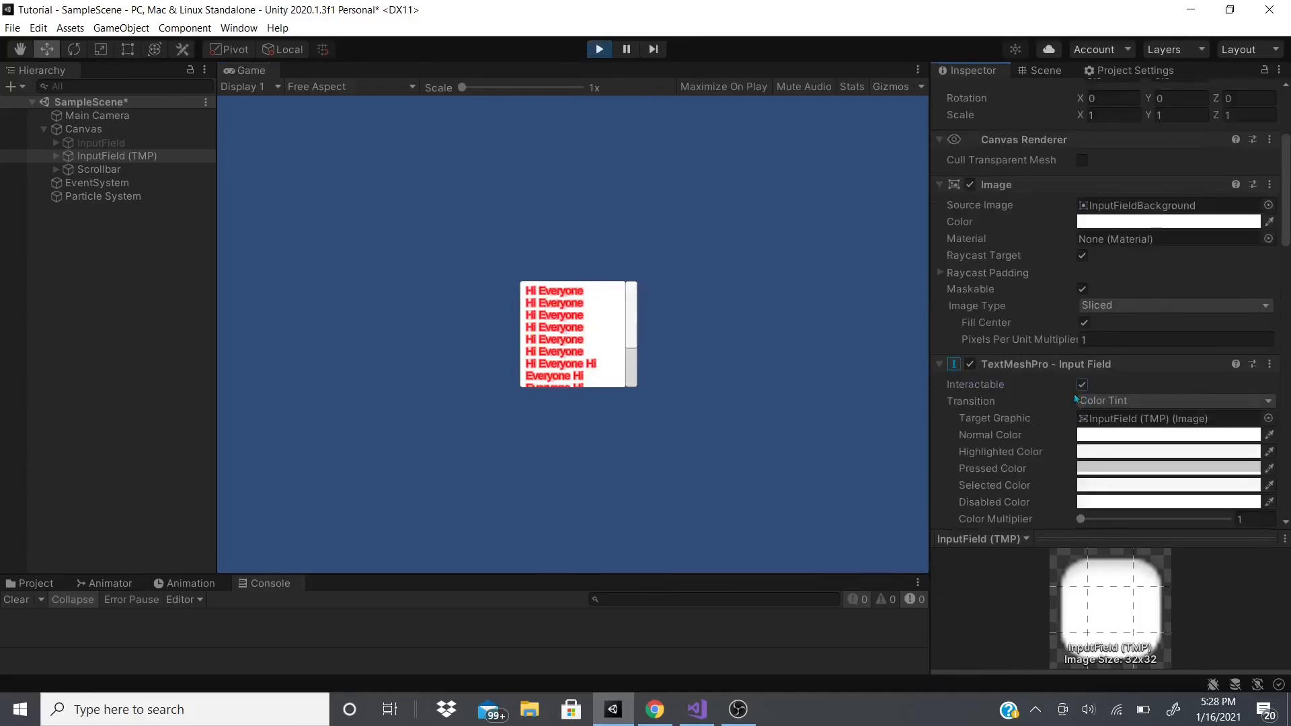
scroll(987, 386, "down", 15)
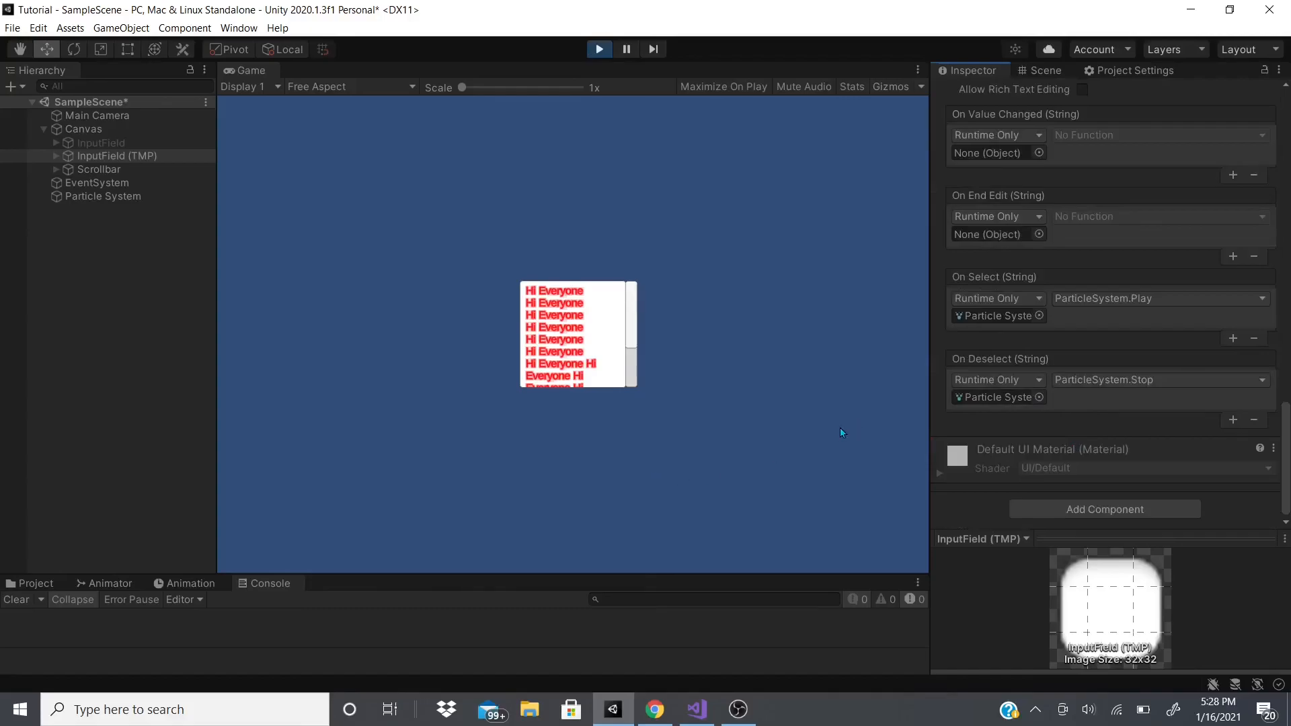
left_click(572, 363)
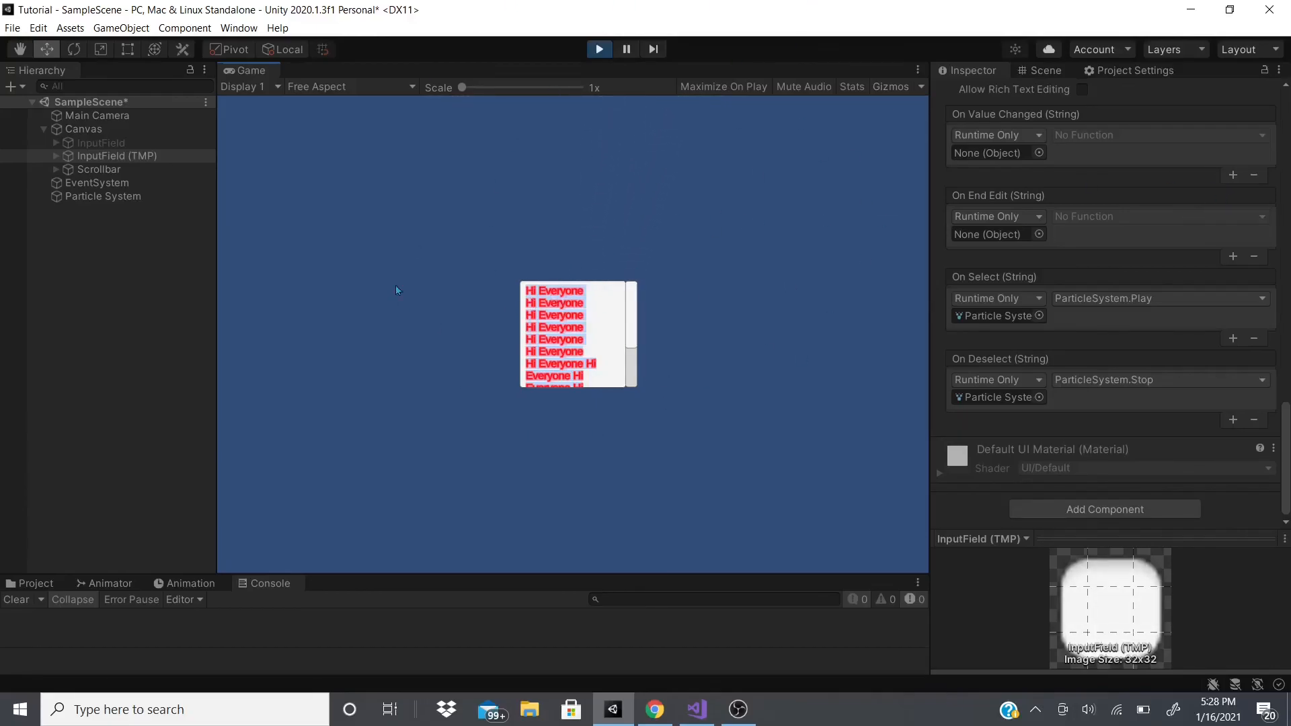
Pause the scene, turn on Looping for the Particle System, resume to test selecting and deselecting the field, and stop playing
left_click(626, 49)
left_click(103, 196)
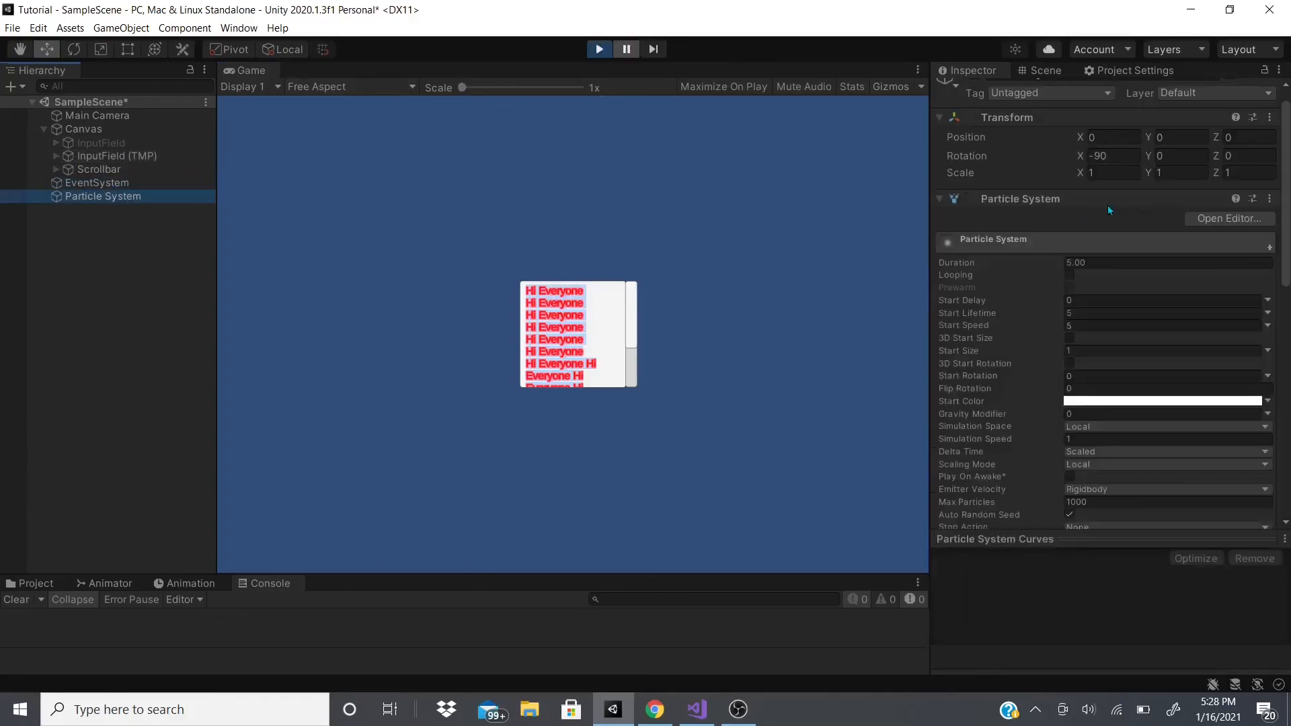
scroll(1067, 216, "up", 1)
left_click(1070, 295)
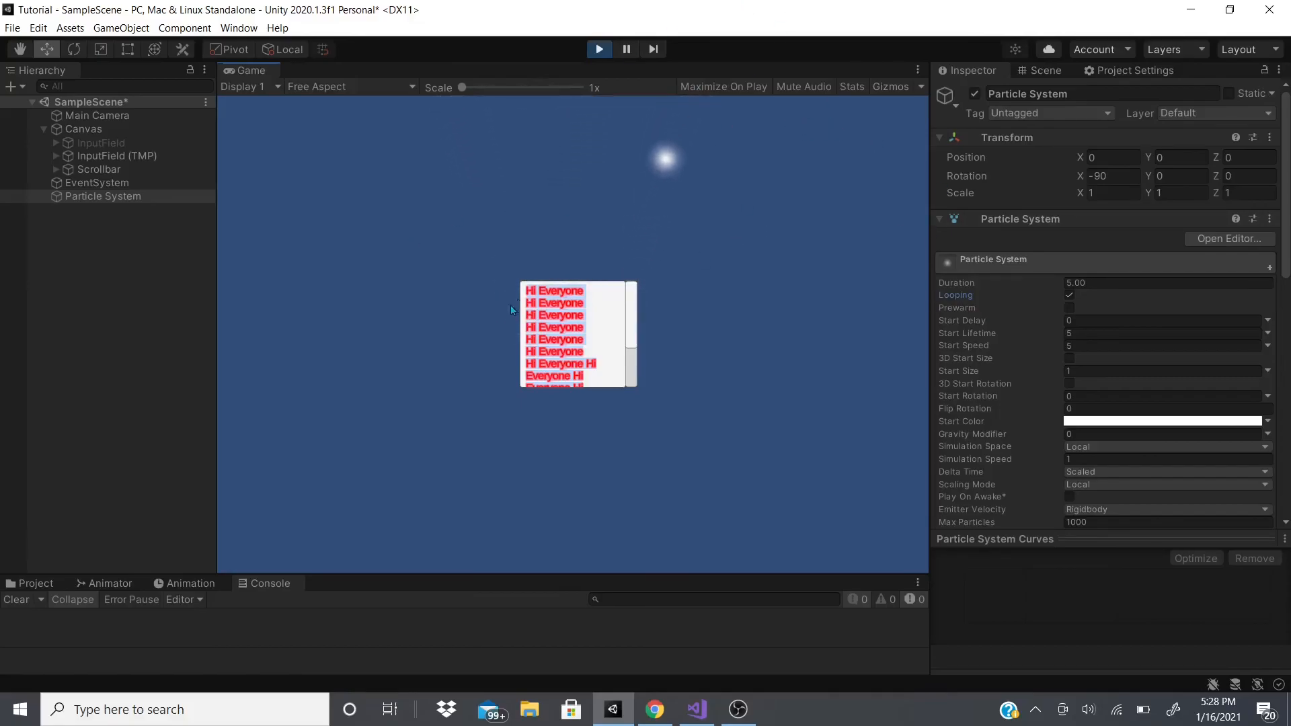
left_click(772, 329)
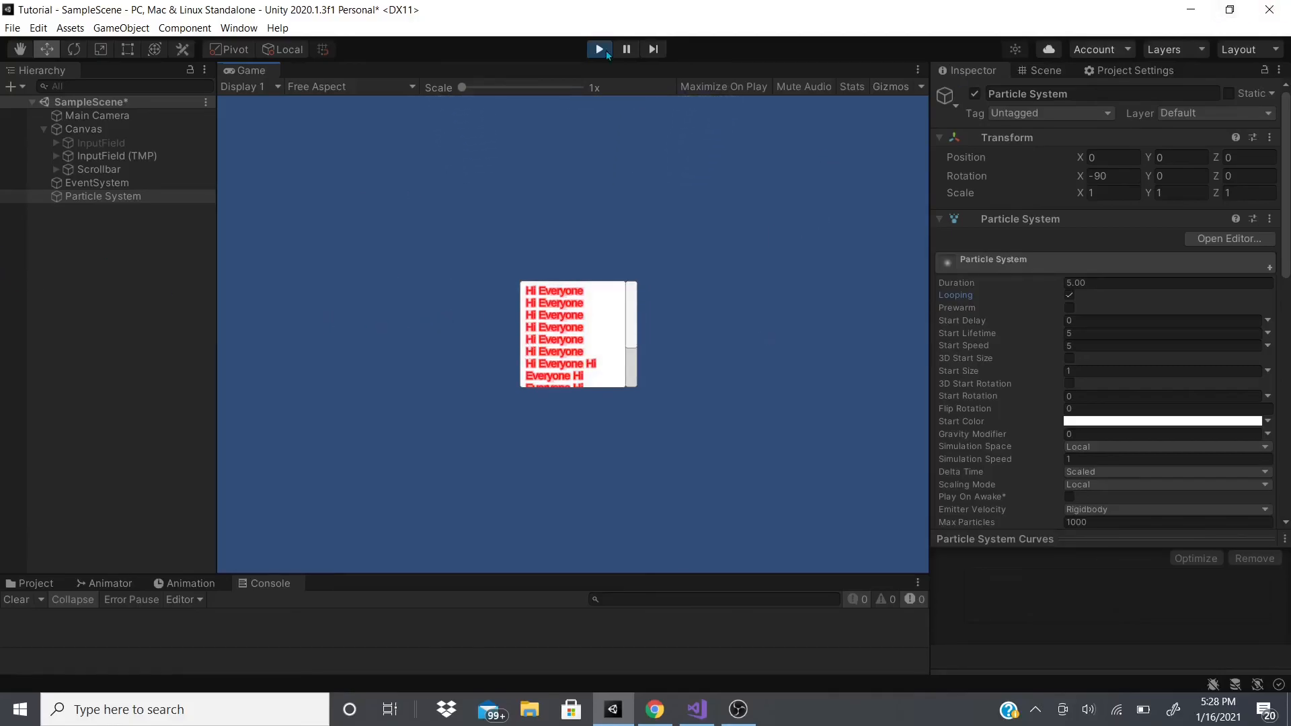
key("ctrl+p")
Expand InputField (TMP) in the hierarchy, select its Text Area child, and turn off its Rect Mask 2D
left_click(101, 156)
scroll(1203, 384, "down", 10)
scroll(1280, 359, "down", 5)
left_click(55, 156)
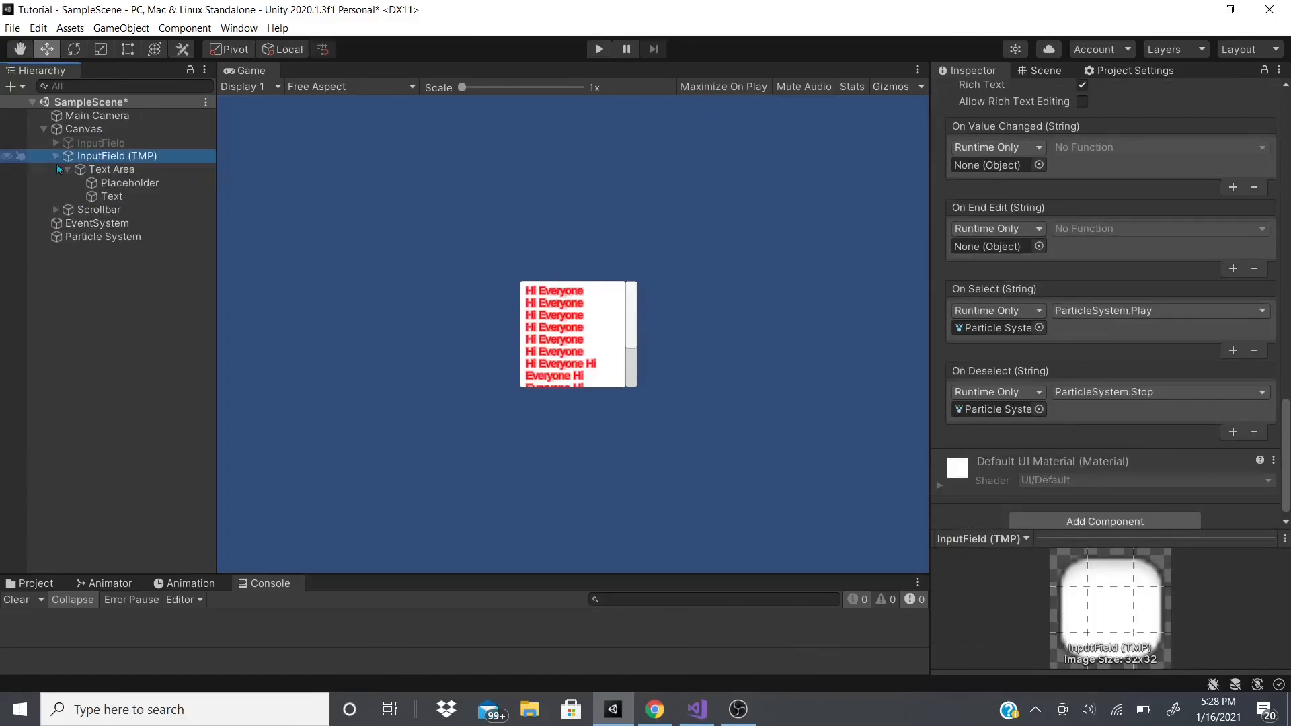
left_click(111, 170)
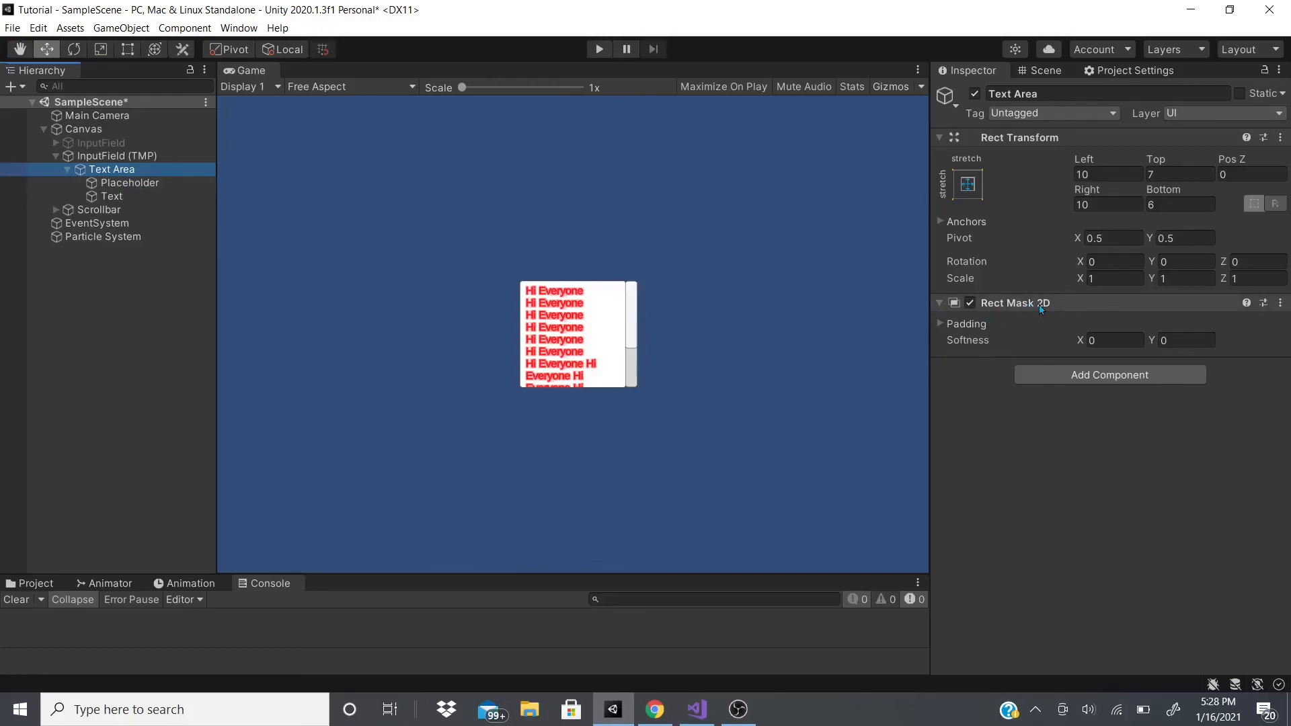
left_click(941, 325)
left_click(943, 324)
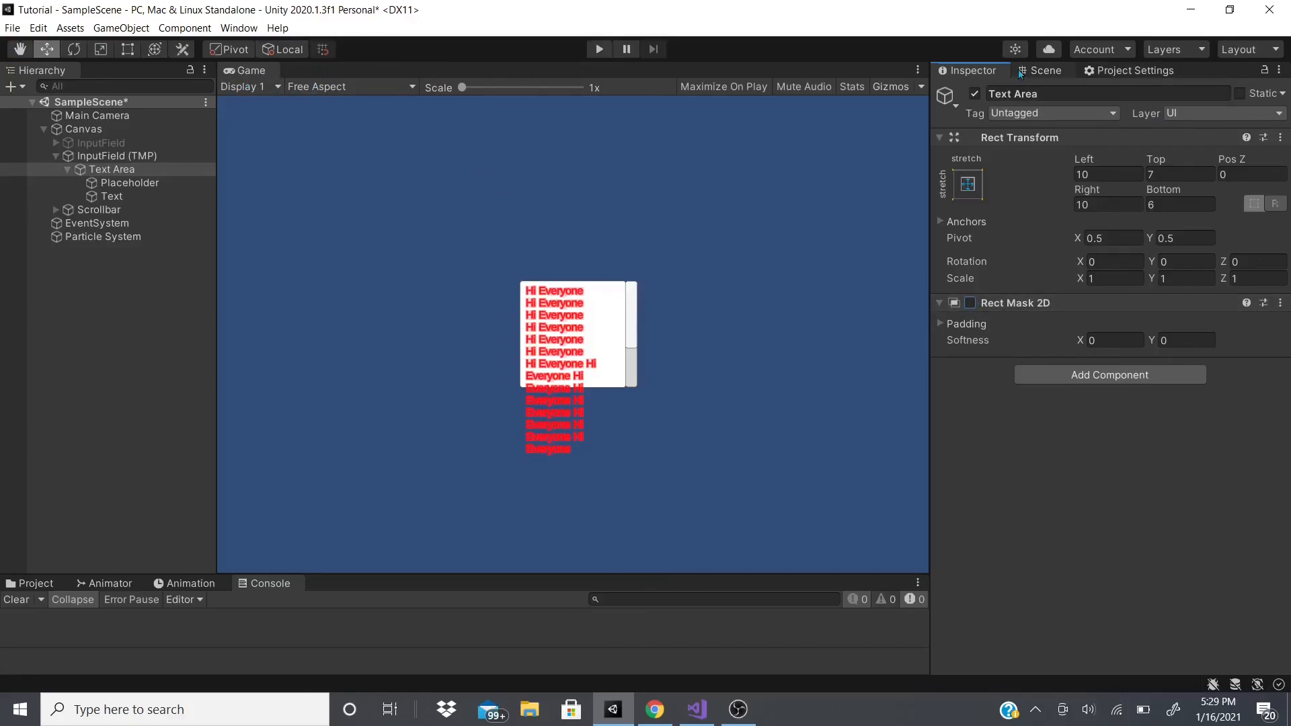
Dock the Scene view next to the Game view and frame the Text Area object in it
left_click(1042, 71)
left_click_drag(1042, 71, 316, 70)
key("f")
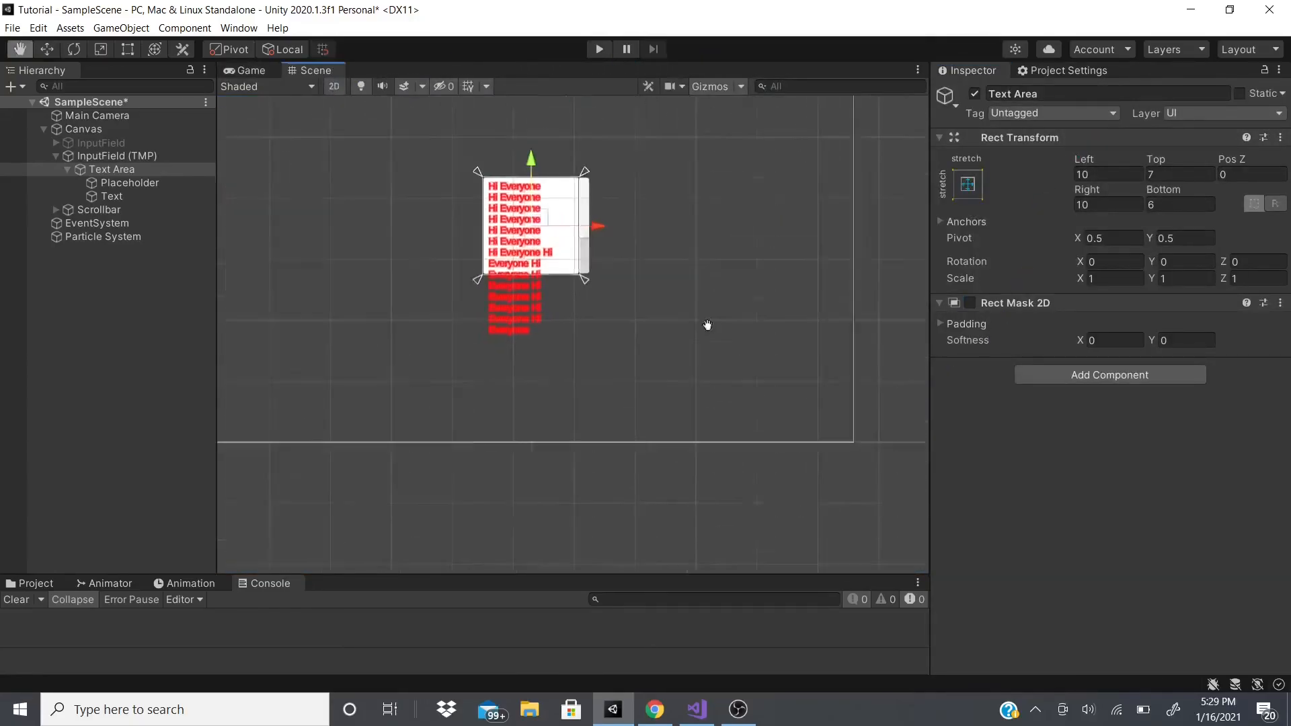
left_click(144, 168)
double_click(144, 169)
scroll(415, 248, "down", 1)
middle_click_drag(415, 249, 422, 148)
scroll(434, 175, "down", 7)
scroll(433, 205, "down", 1)
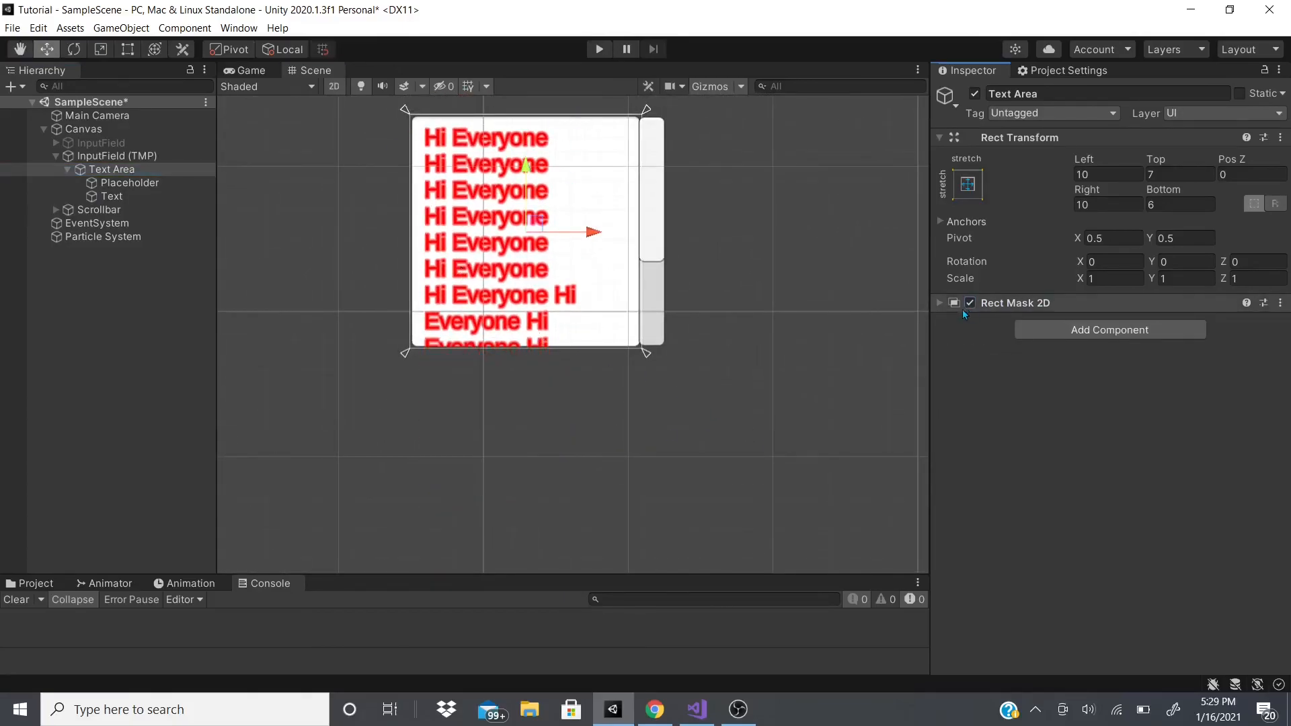
Toggle the Text Area's Rect Mask 2D off to compare the text clipping, and expand its Padding values
left_click(946, 304)
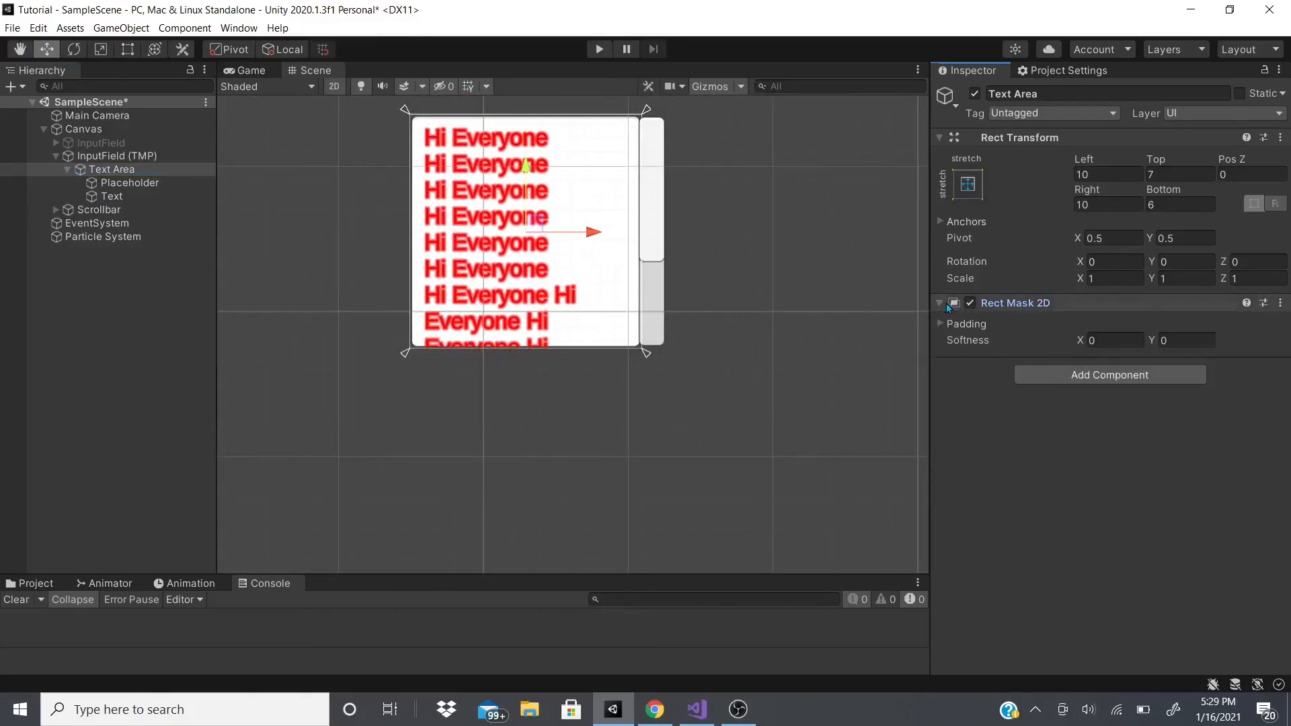
left_click(971, 309)
left_click(970, 303)
left_click(940, 302)
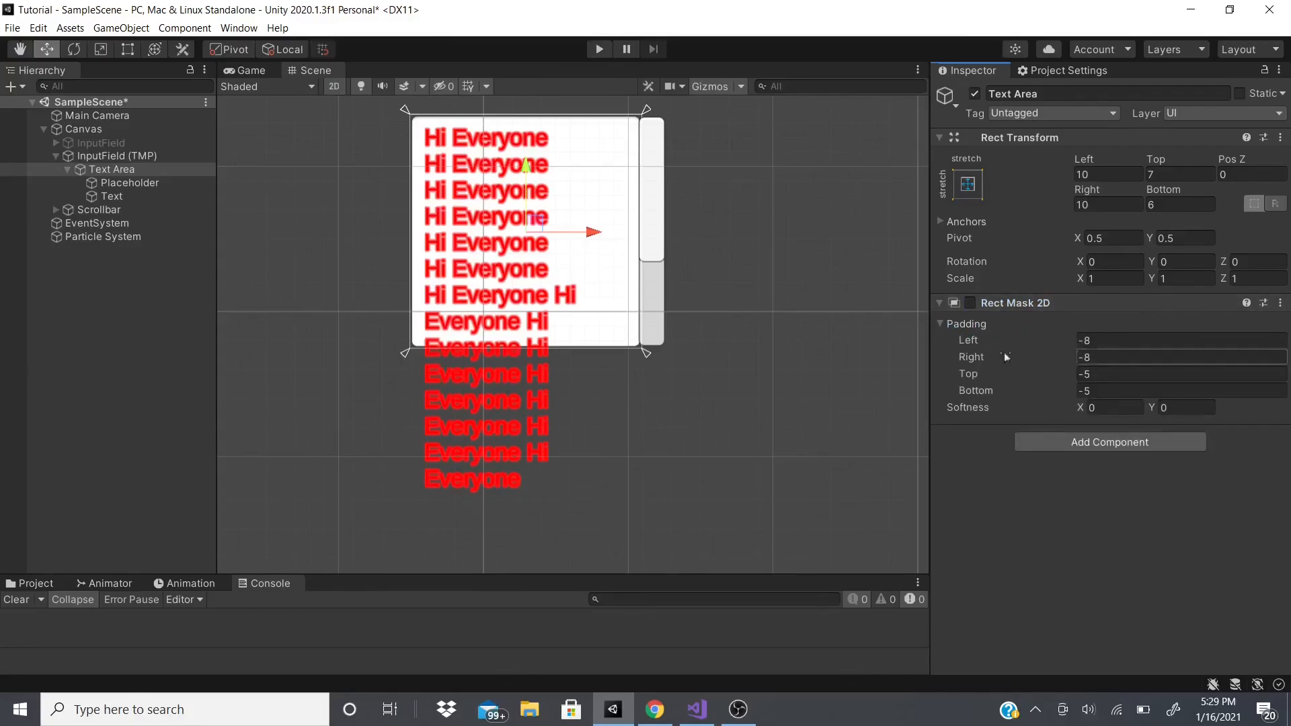
Try different padding values on the Text Area's Rect Mask 2D with the mask re-enabled, and undo the padding changes
left_click_drag(967, 339, 1238, 311)
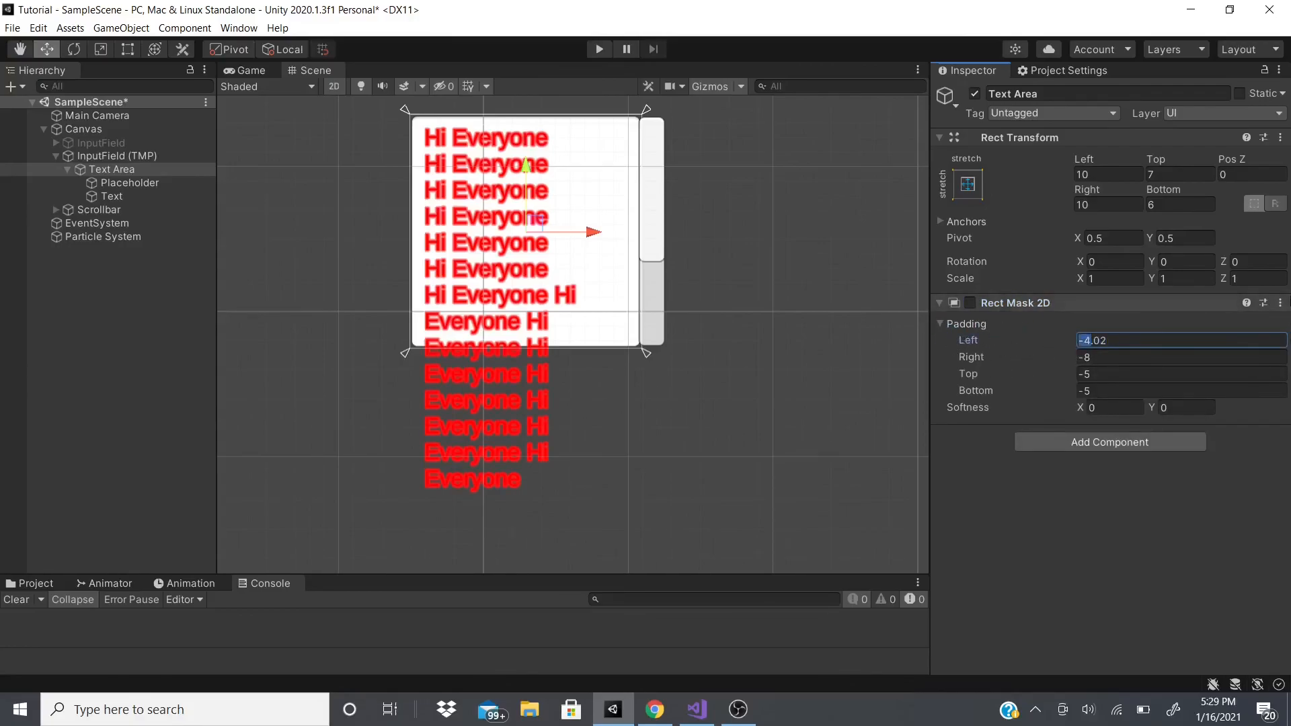
left_click(970, 302)
left_click_drag(972, 374, 979, 319)
key("ctrl+z")
key("ctrl+z")
key("ctrl+z")
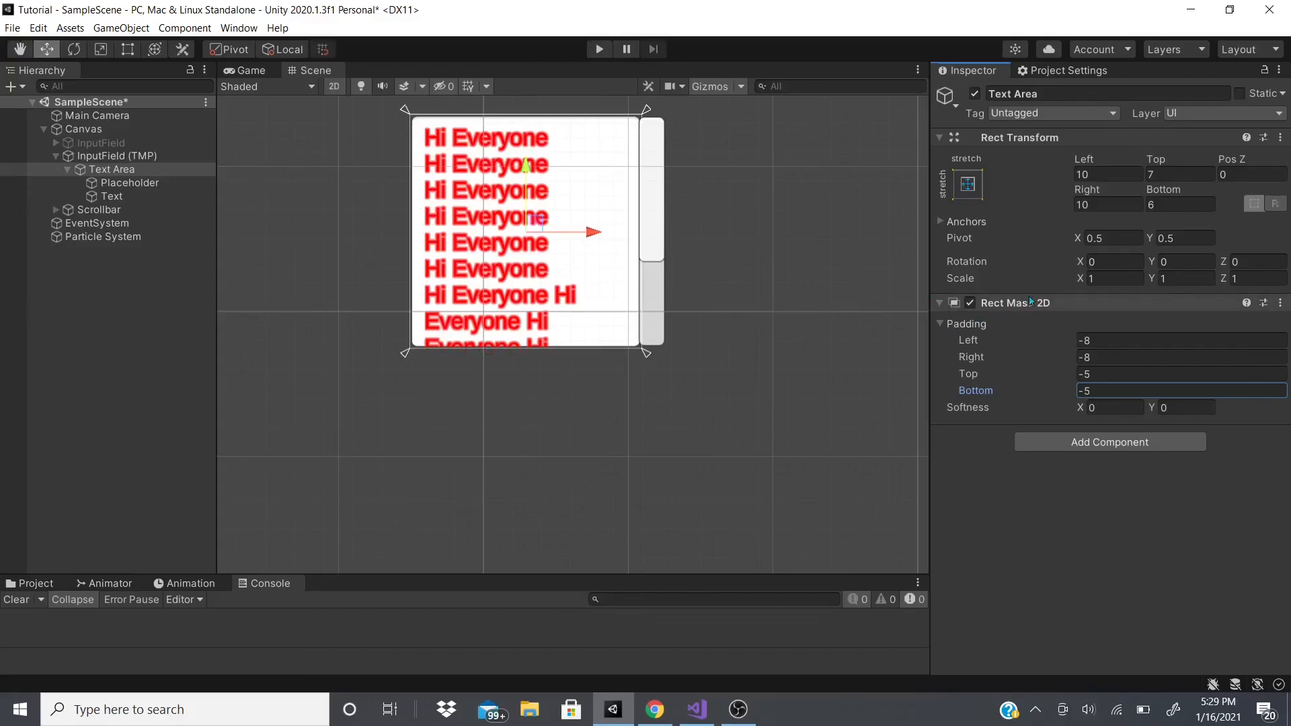
Review the Placeholder's components, try a Layout Priority of 45 in its Layout Element, and restore the priority to 1
left_click(116, 183)
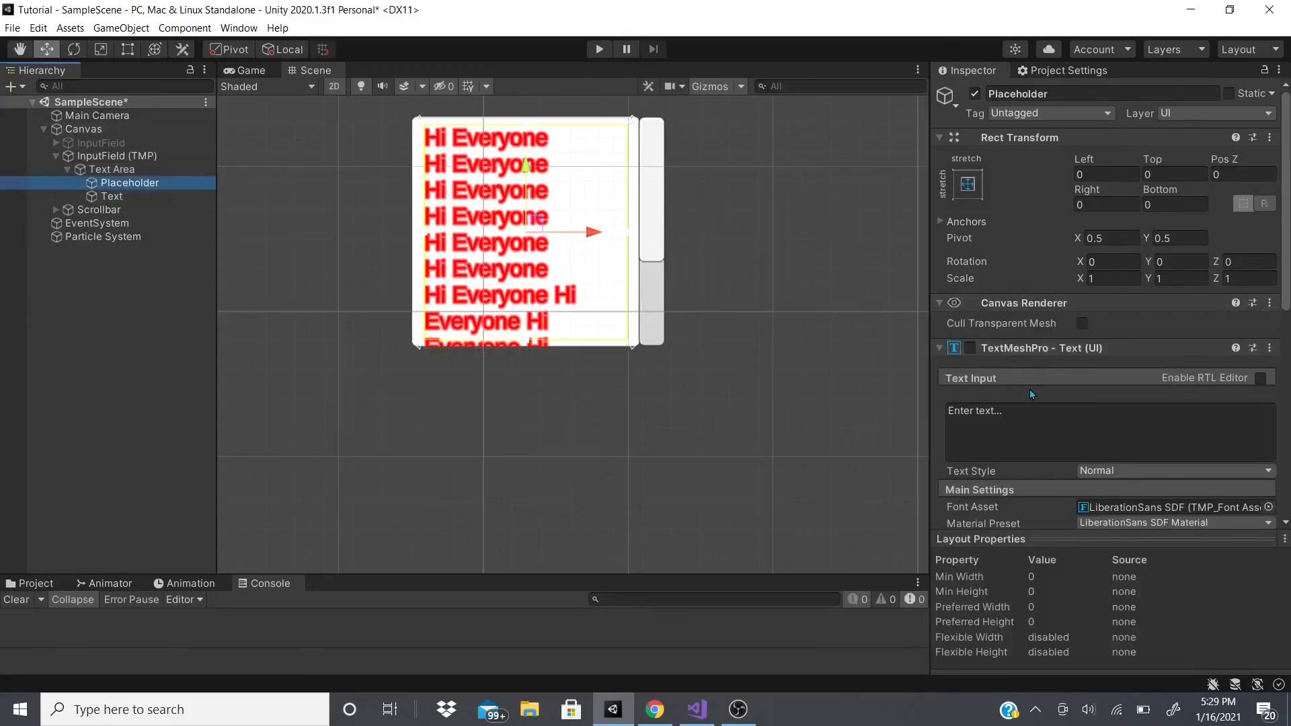
scroll(1032, 389, "down", 3)
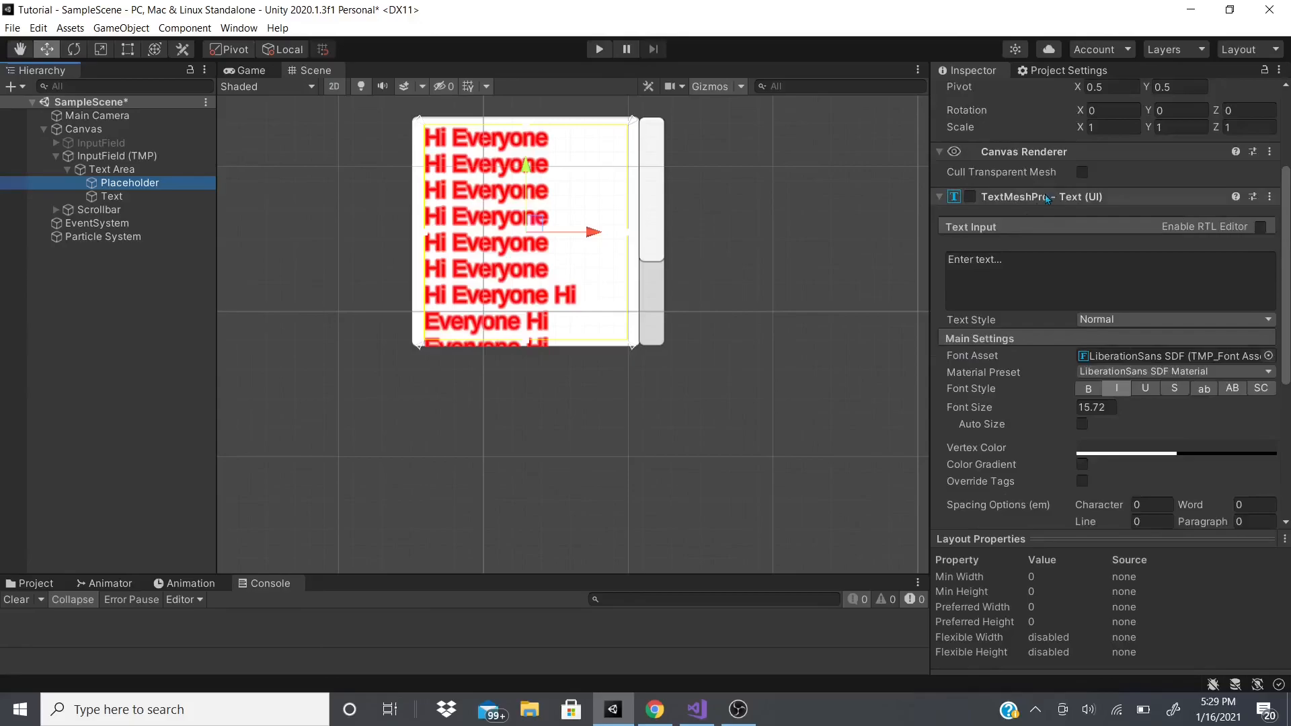
scroll(1076, 215, "down", 5)
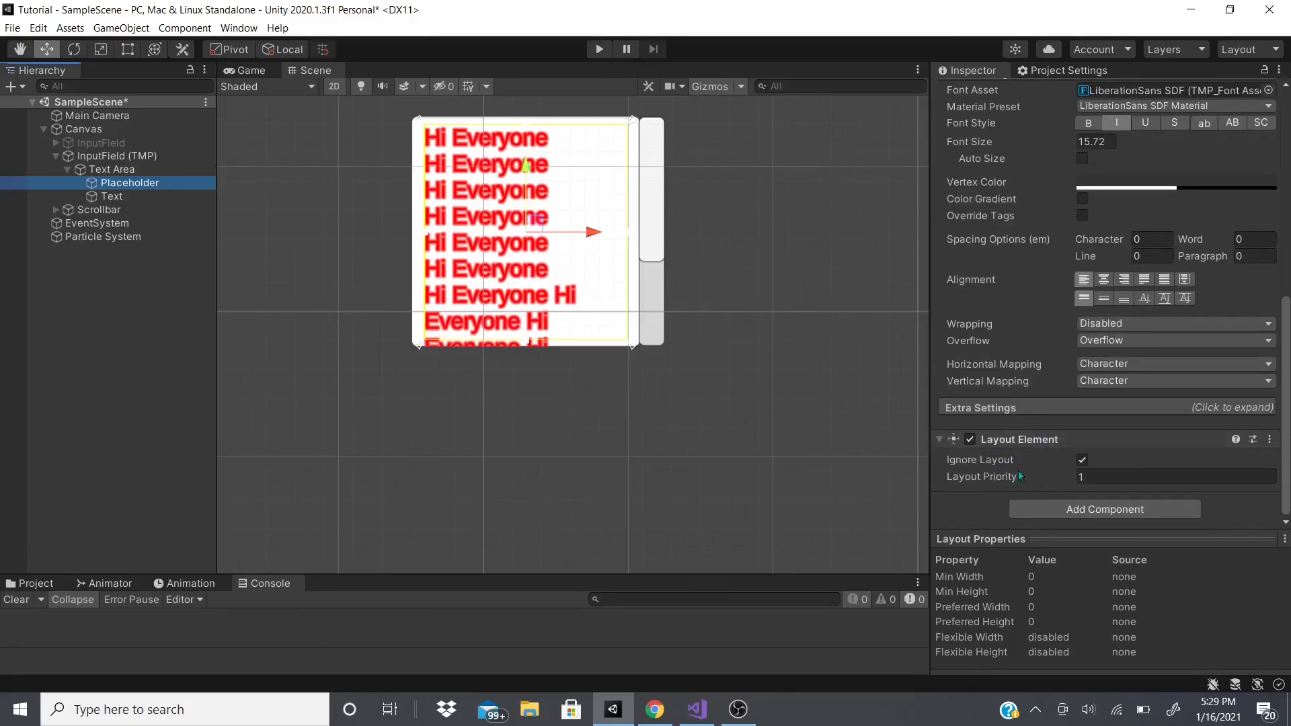
left_click(1079, 477)
type("45")
key("BackSpace")
key("BackSpace")
type("1")
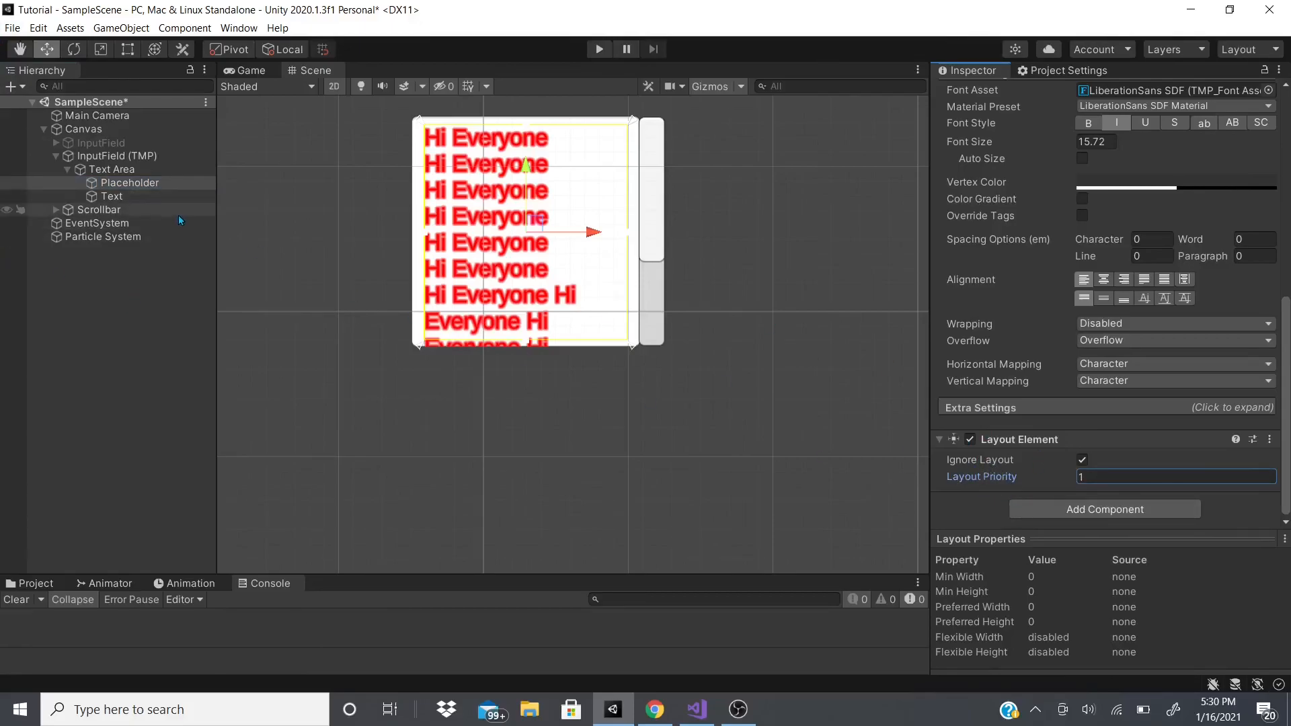
Create an empty GameObject in the scene and add a Sprite Renderer component to it
left_click(97, 237)
right_click(86, 330)
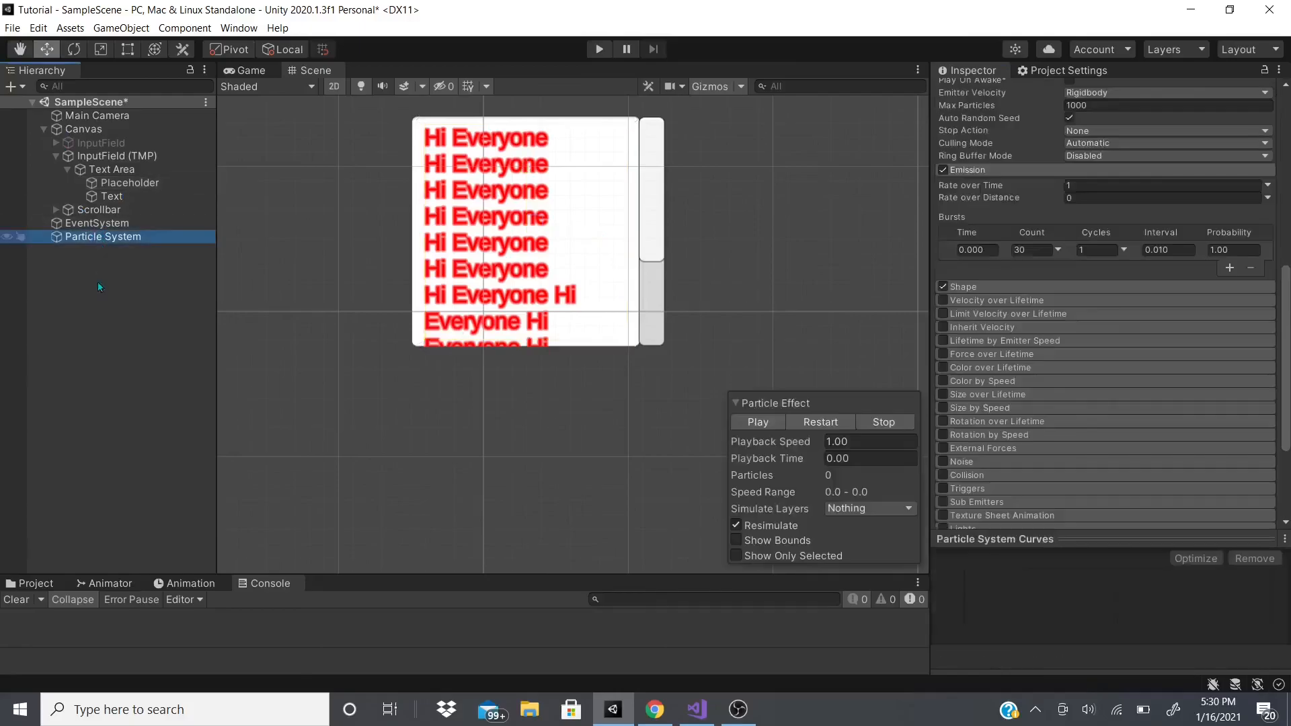
left_click(141, 477)
left_click(1109, 226)
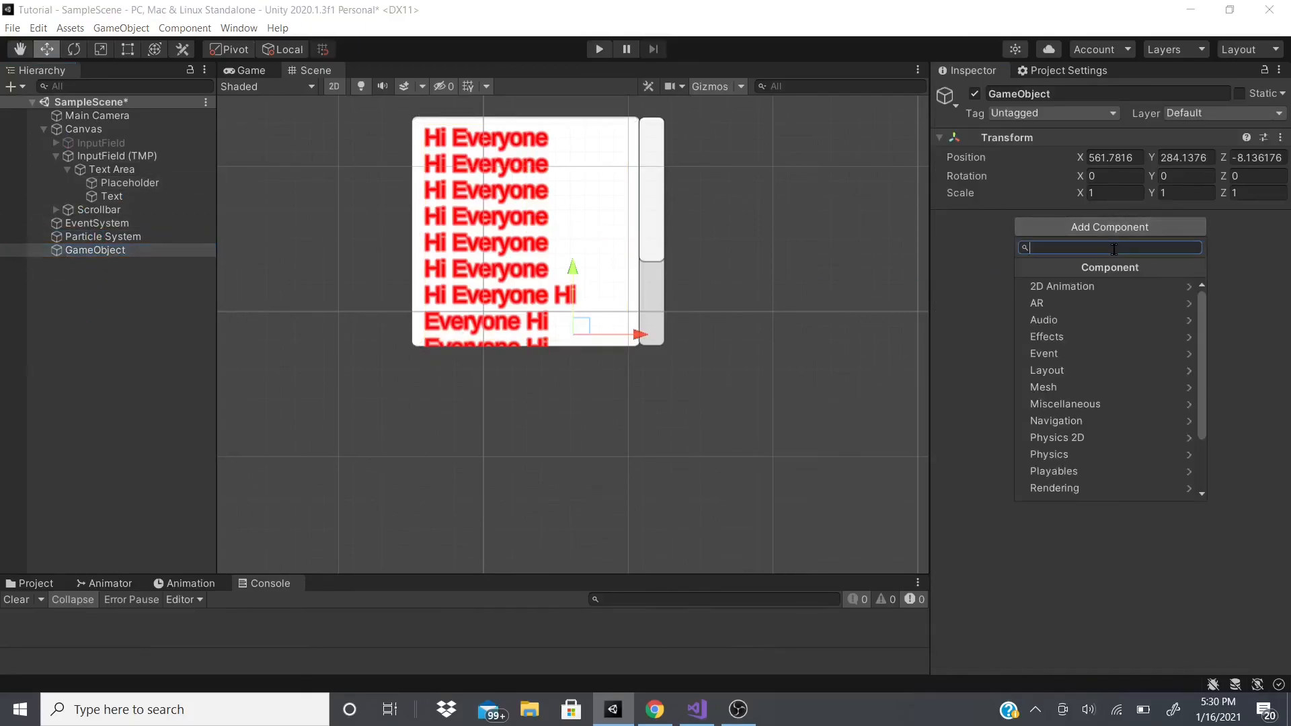
type("sprit")
key("Down")
key("Down")
key("Down")
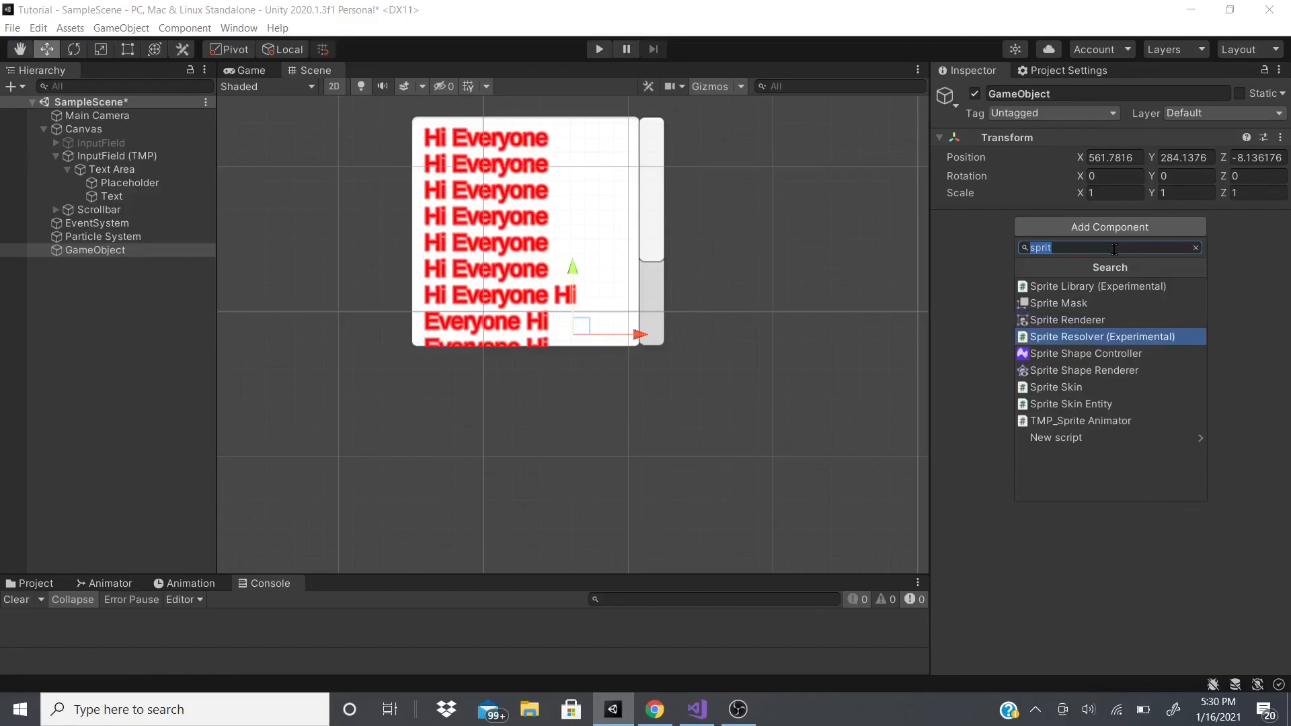
left_click(1063, 319)
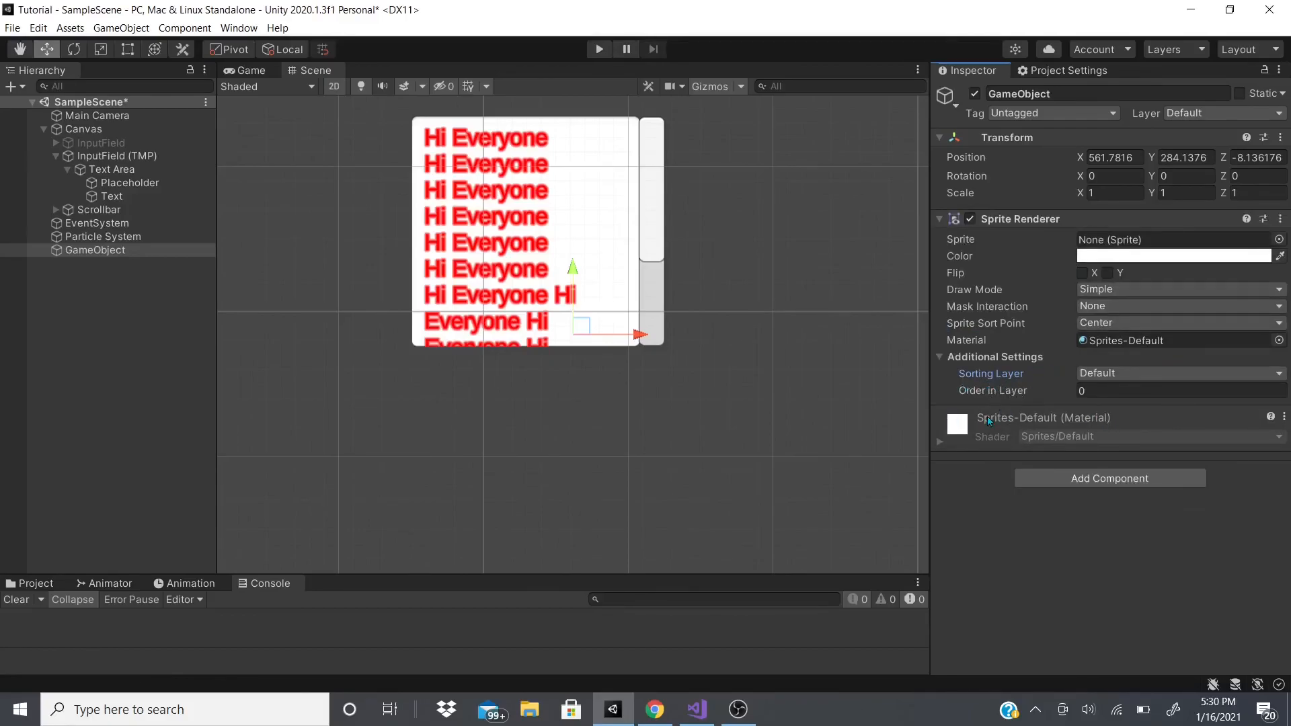
Remove the Sprite Renderer from the empty GameObject and delete the object from the scene
right_click(1112, 220)
left_click(1140, 254)
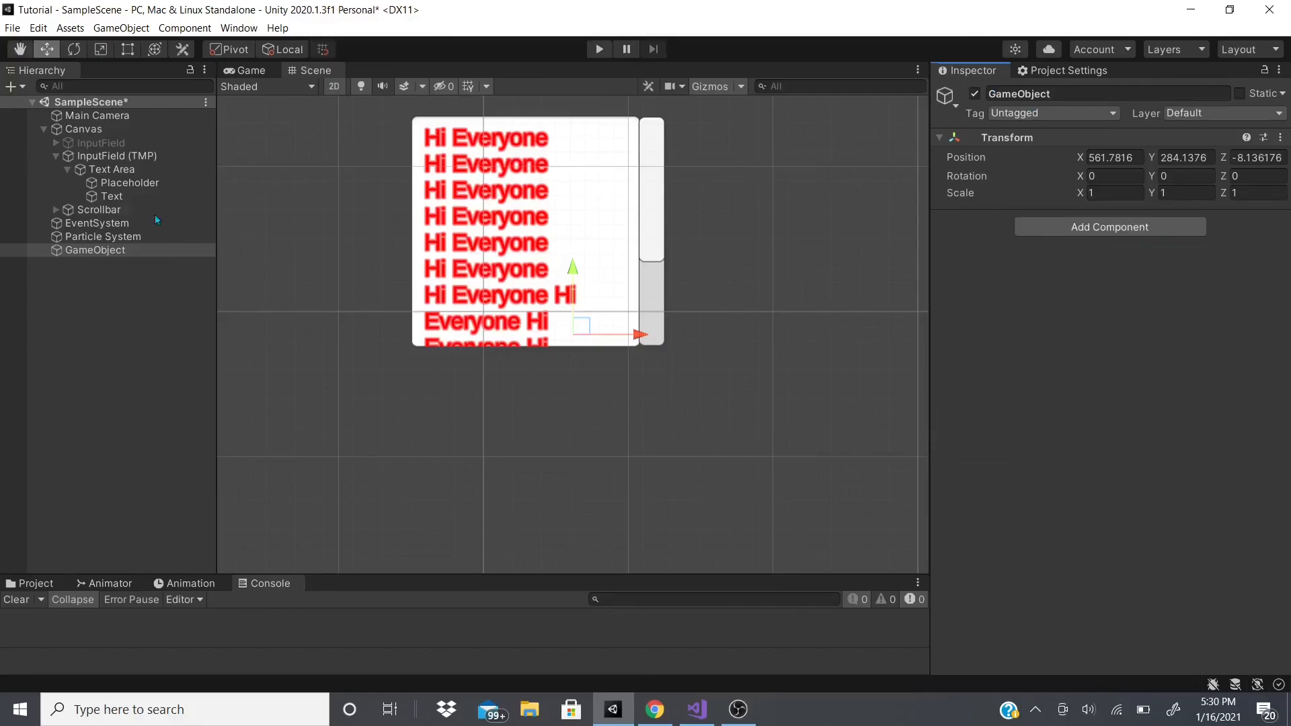
right_click(116, 252)
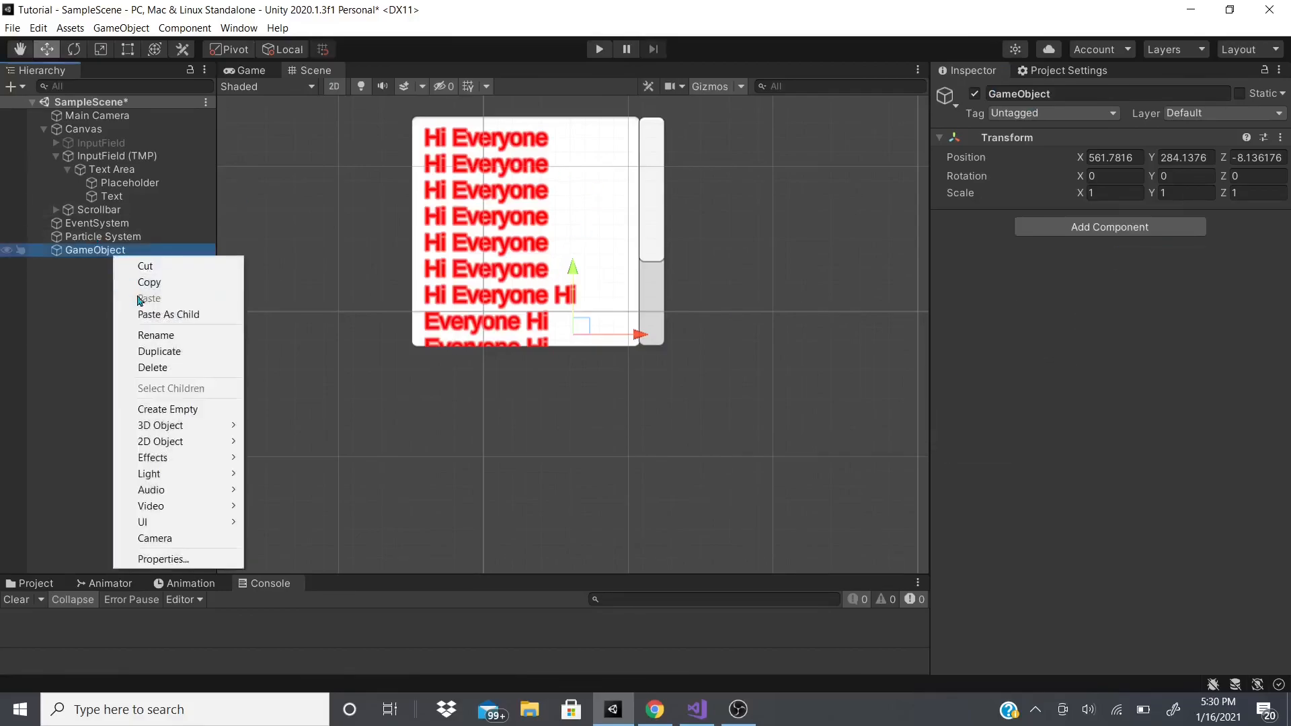
left_click(154, 367)
Examine the Text child's TextMeshPro settings and collapse its Liberation Sans SDF Material properties
left_click(102, 196)
scroll(1214, 393, "down", 14)
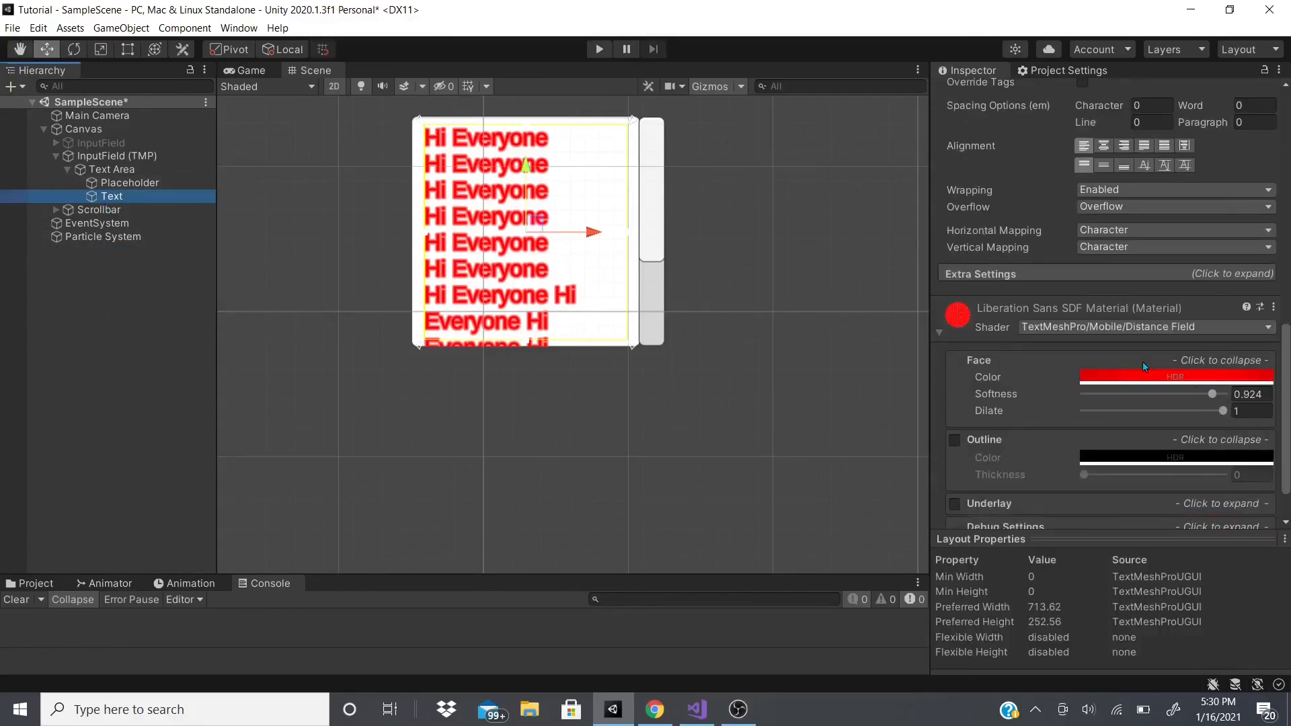
scroll(1149, 366, "up", 14)
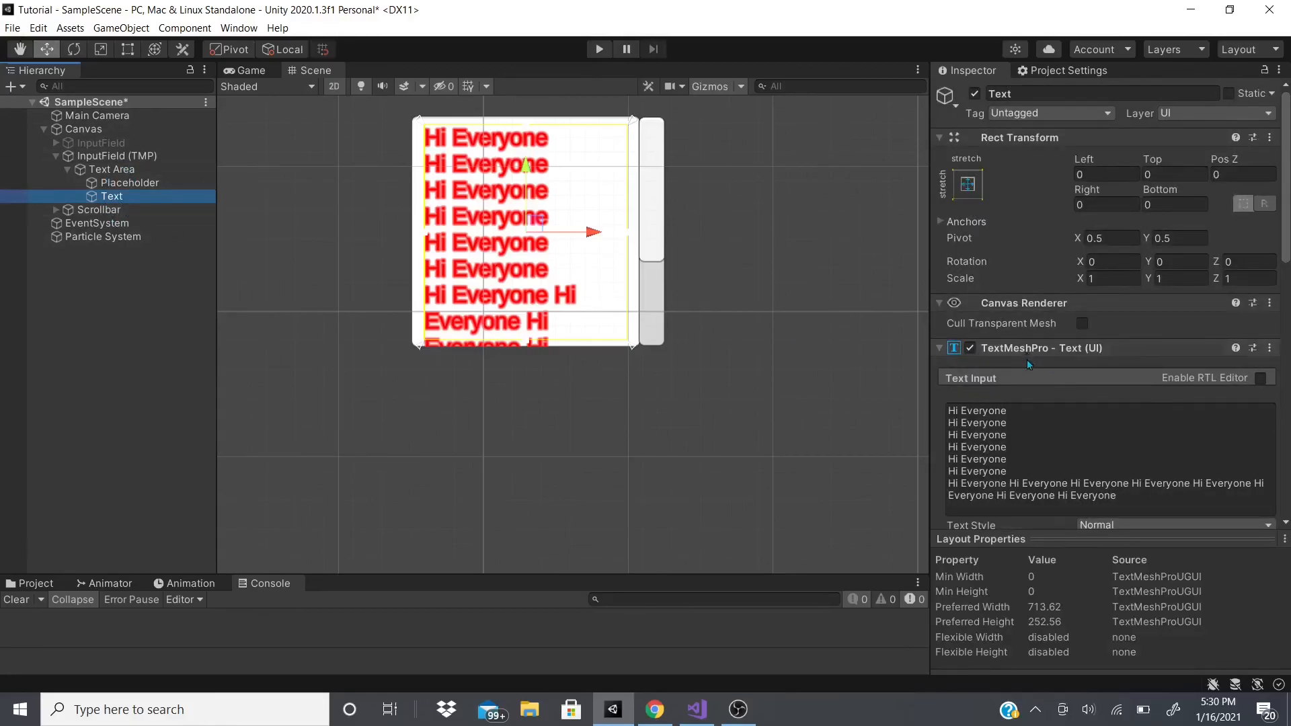
scroll(1027, 357, "down", 5)
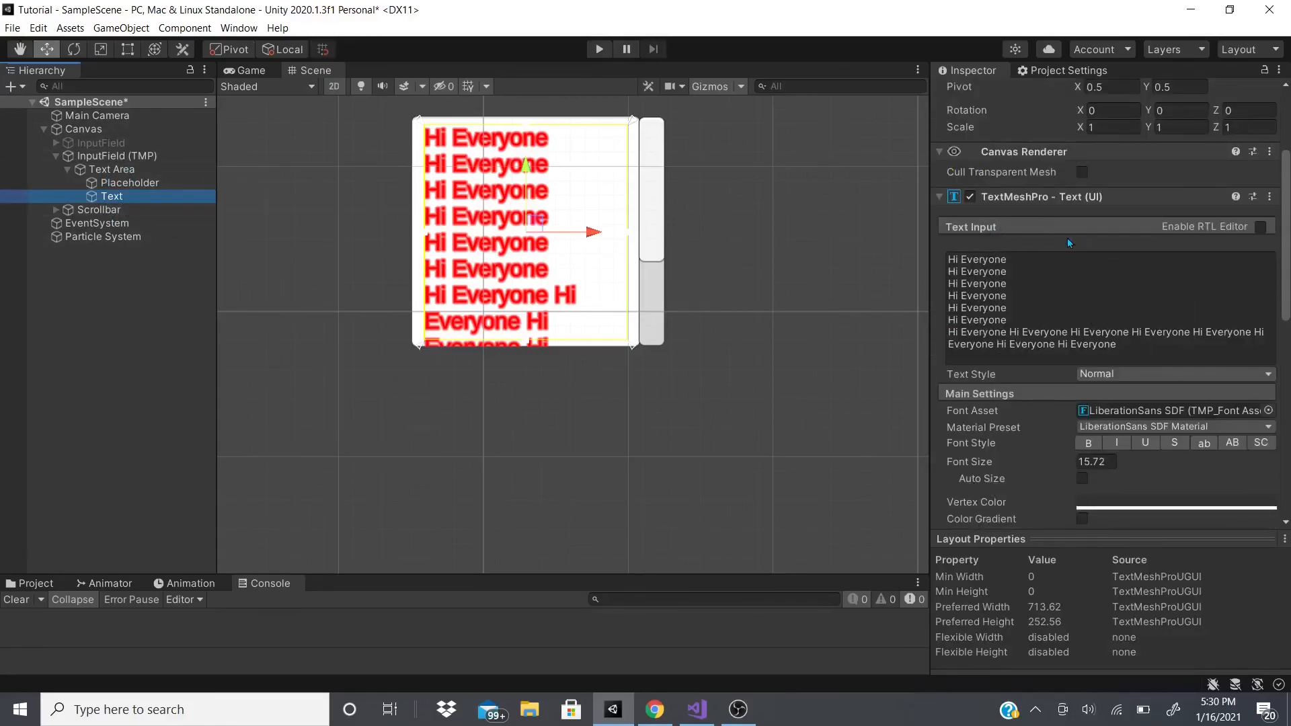
scroll(1228, 330, "down", 9)
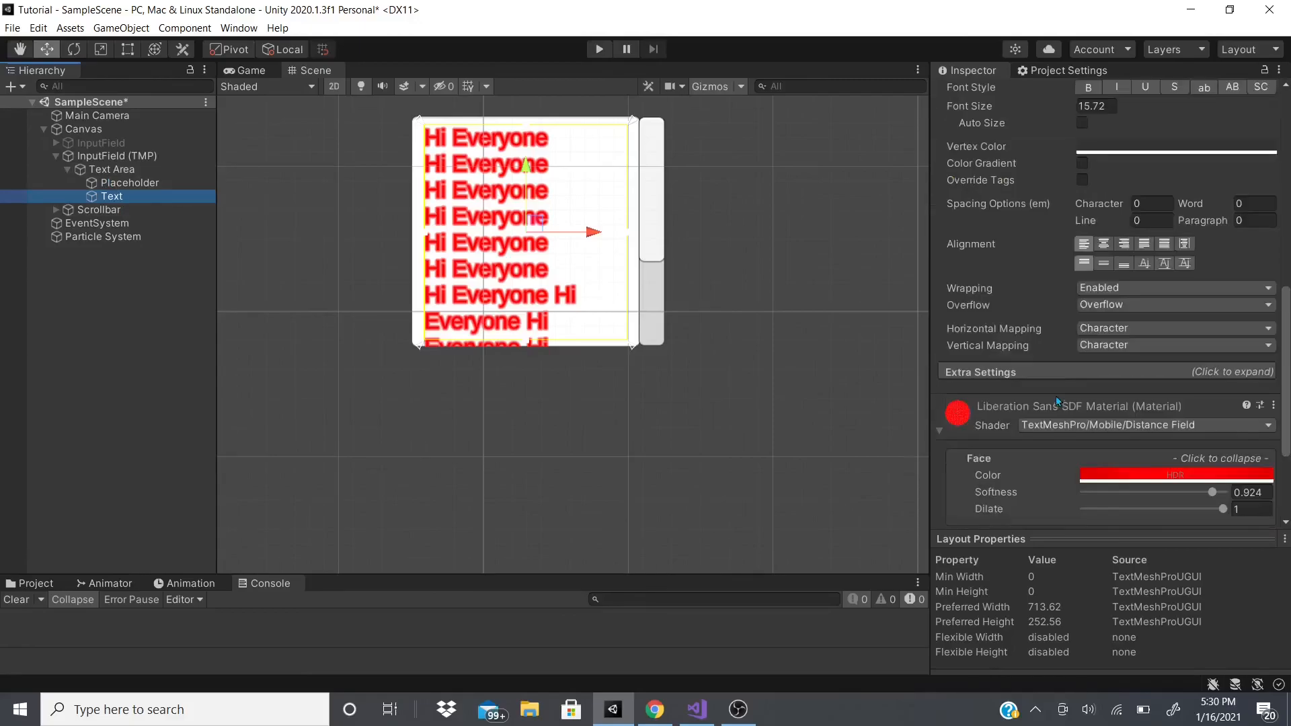
left_click(939, 430)
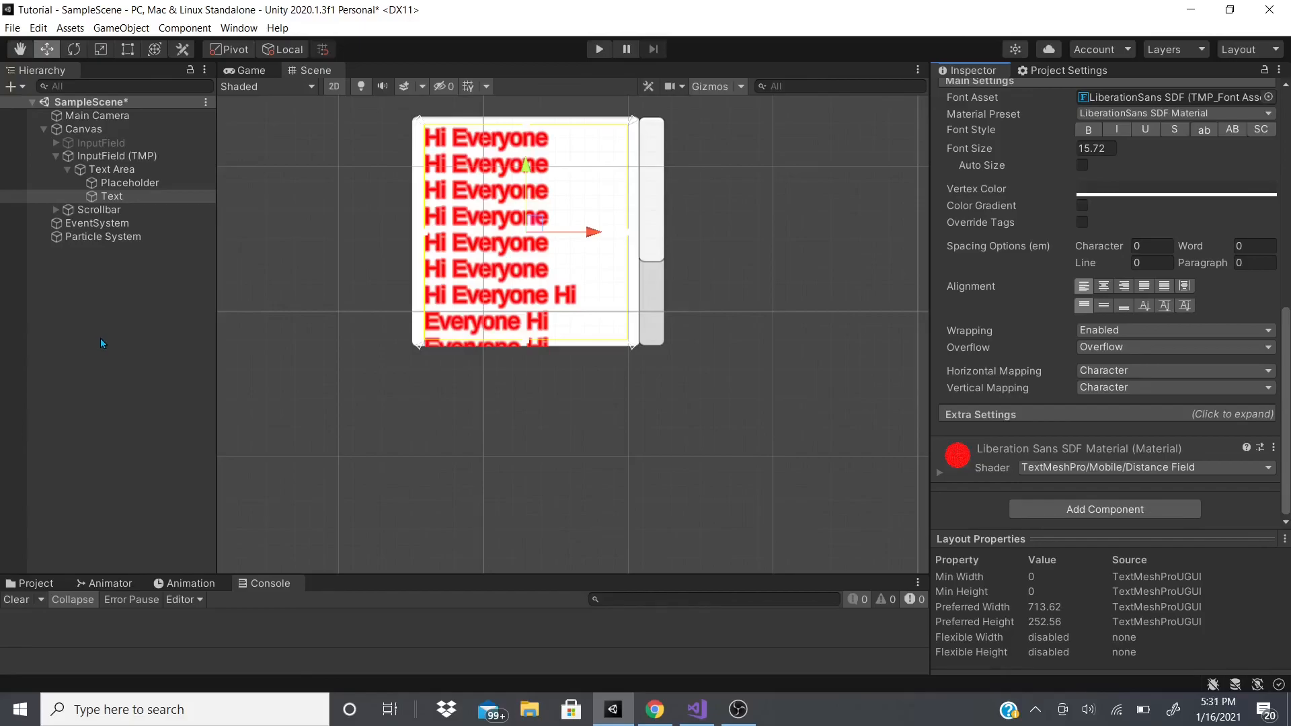
Review the UI object types that can be created, and examine the Canvas's Render Mode options
right_click(95, 294)
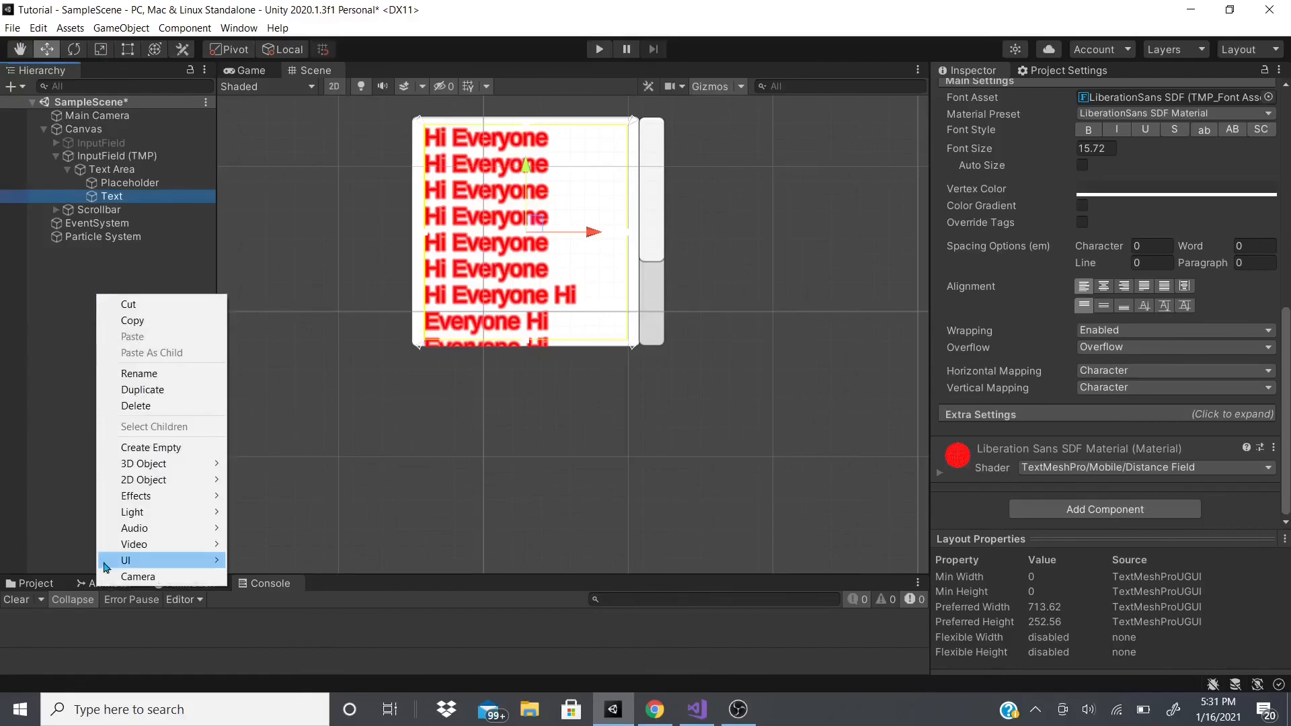
mouse_move(135, 566)
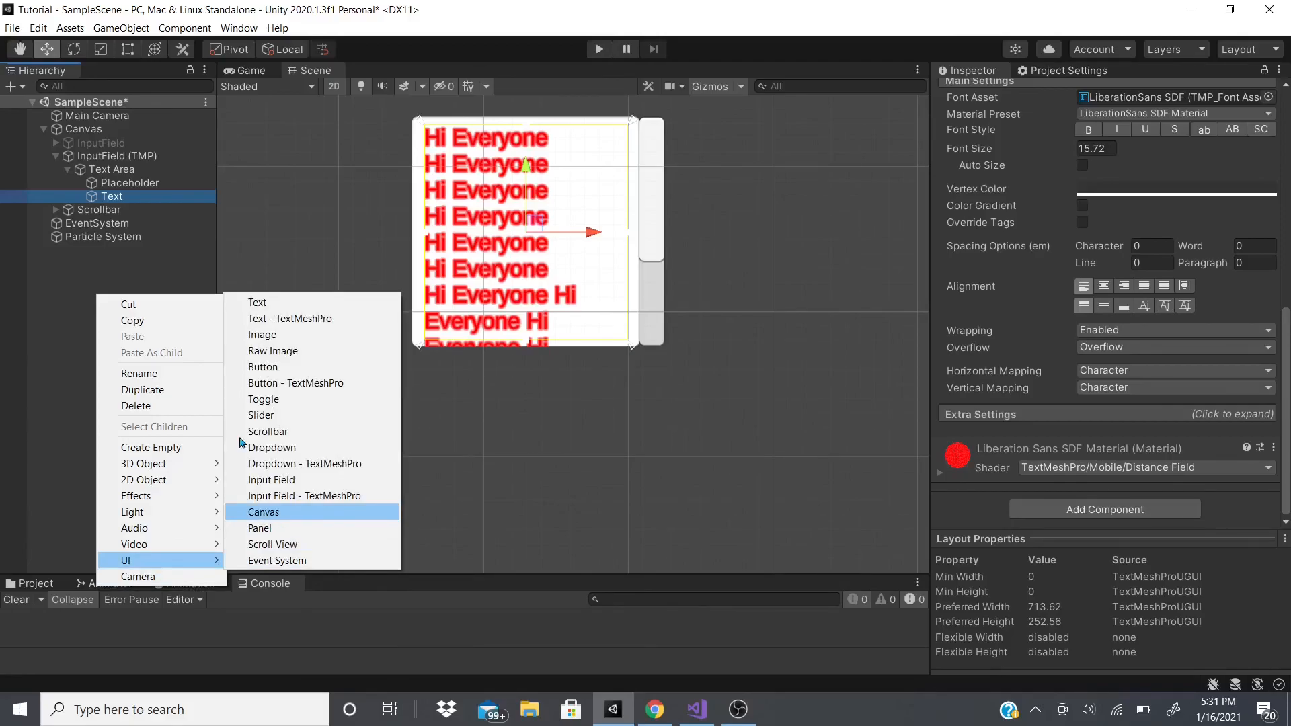
left_click(90, 127)
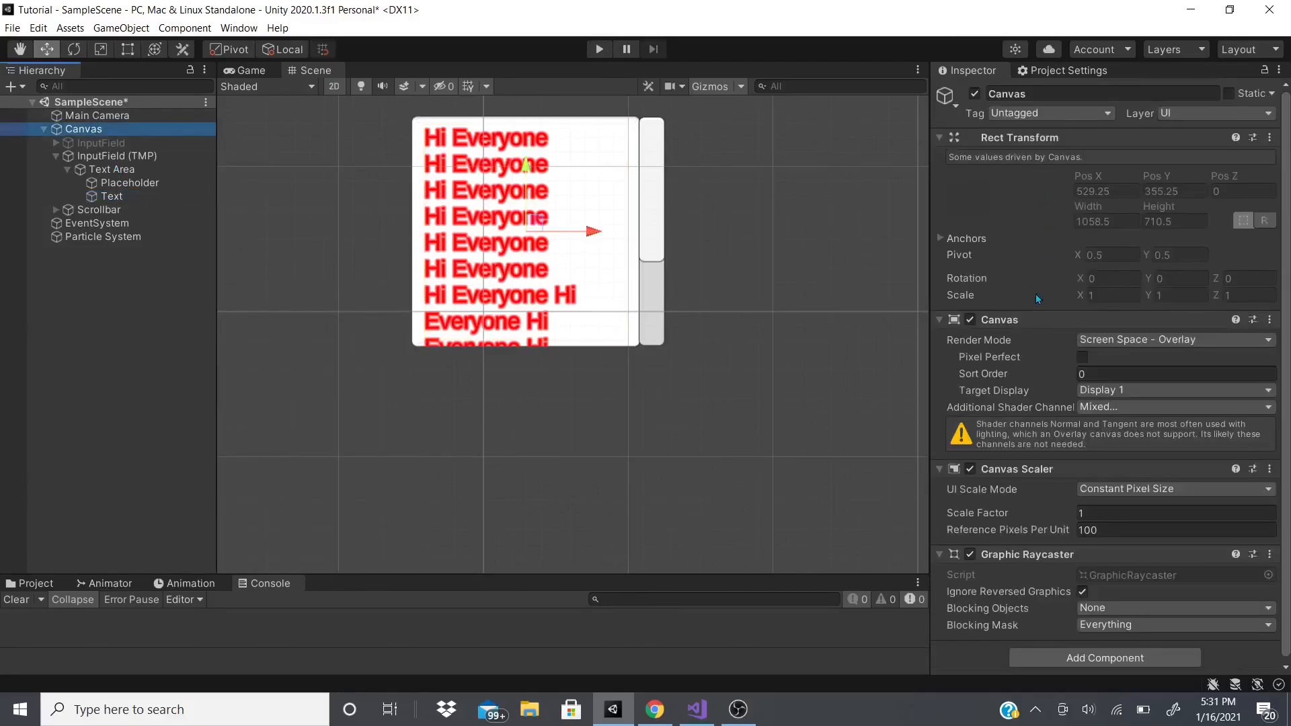
scroll(1044, 201, "down", 1)
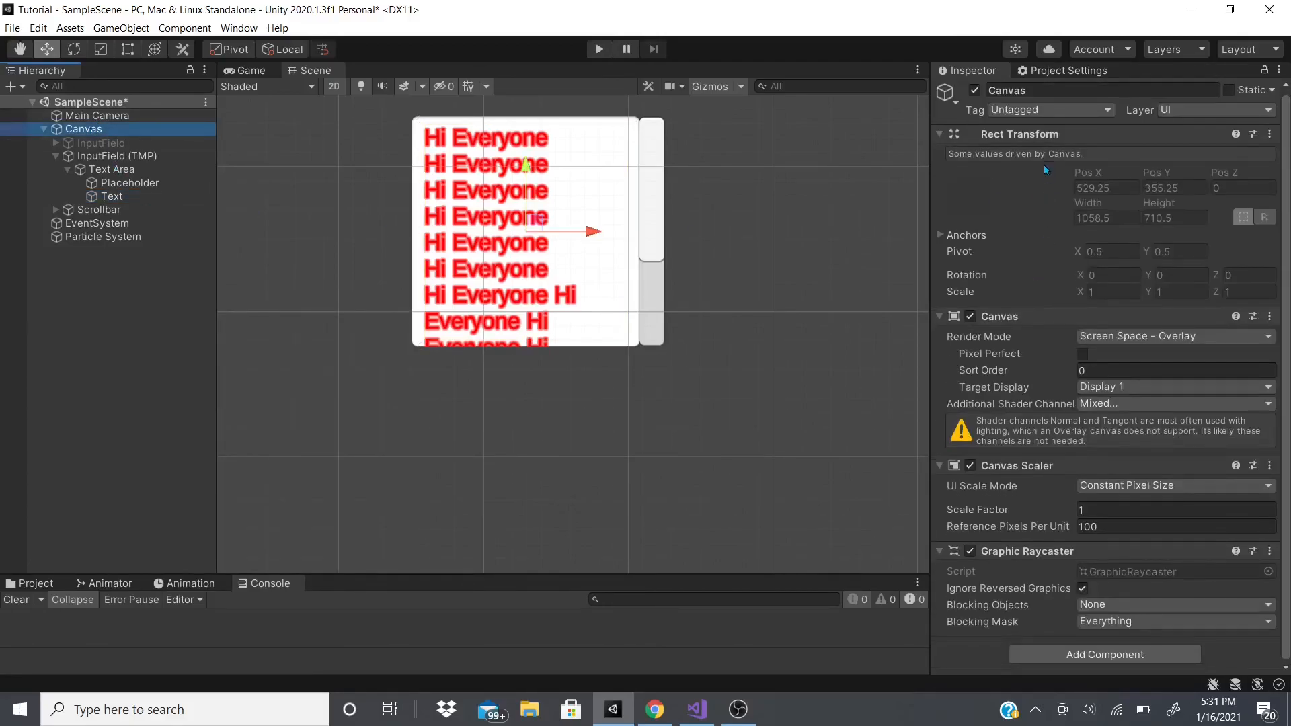
left_click(1139, 340)
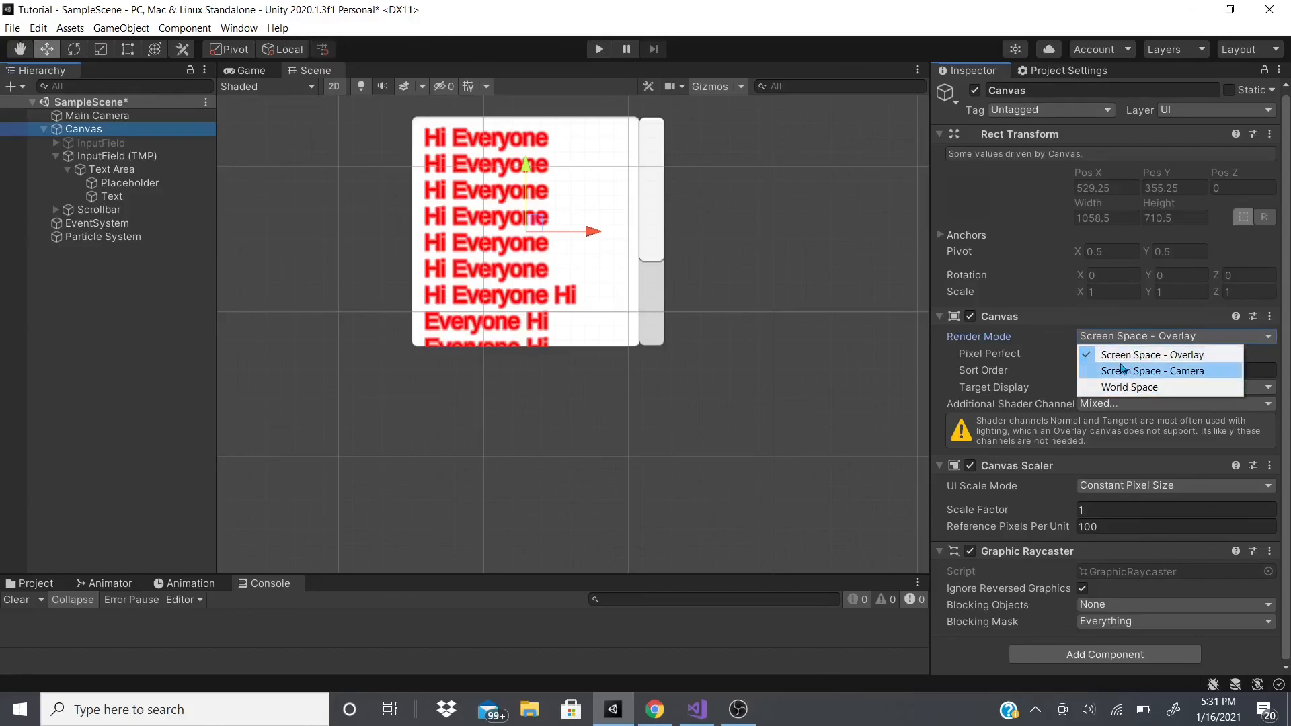
Try Scale With Screen Size as the Canvas Scaler's UI Scale Mode and restore Constant Pixel Size
left_click(1143, 486)
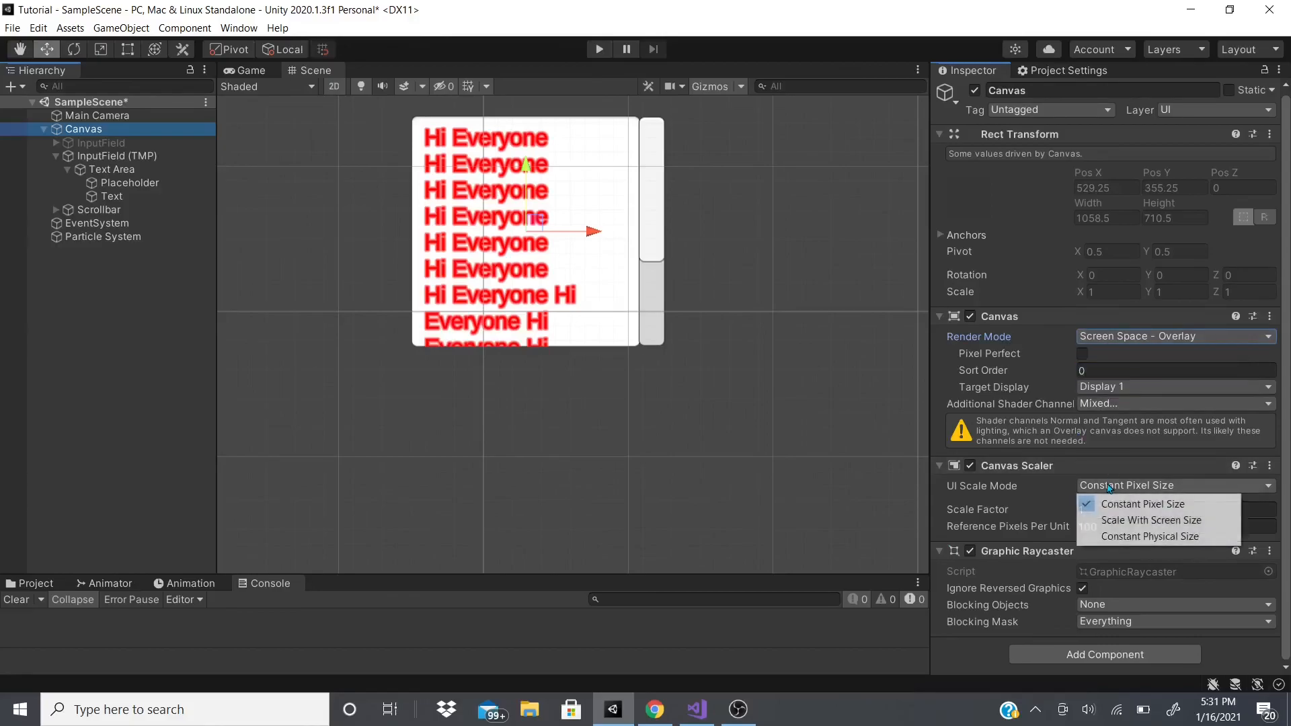
left_click(1144, 525)
left_click(1146, 529)
left_click(1141, 491)
left_click(1142, 491)
left_click(1145, 521)
left_click(1146, 468)
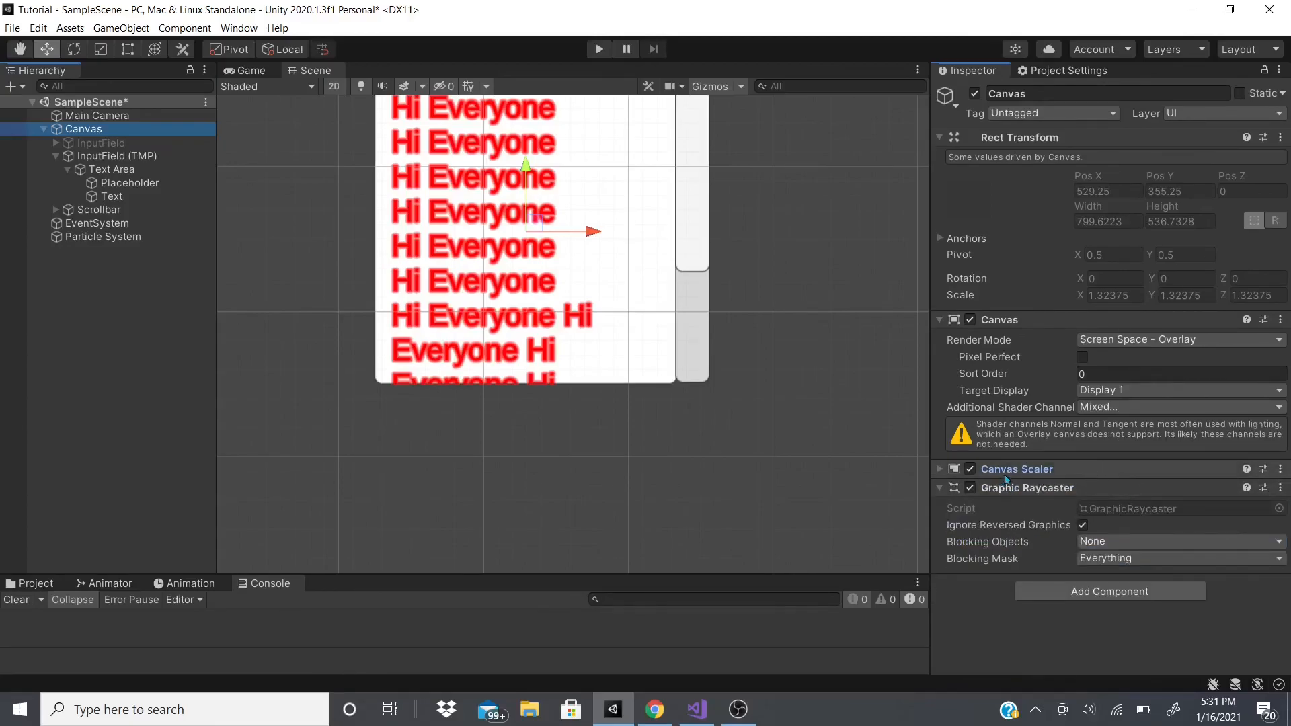
left_click(1103, 471)
left_click(1122, 494)
left_click(1130, 506)
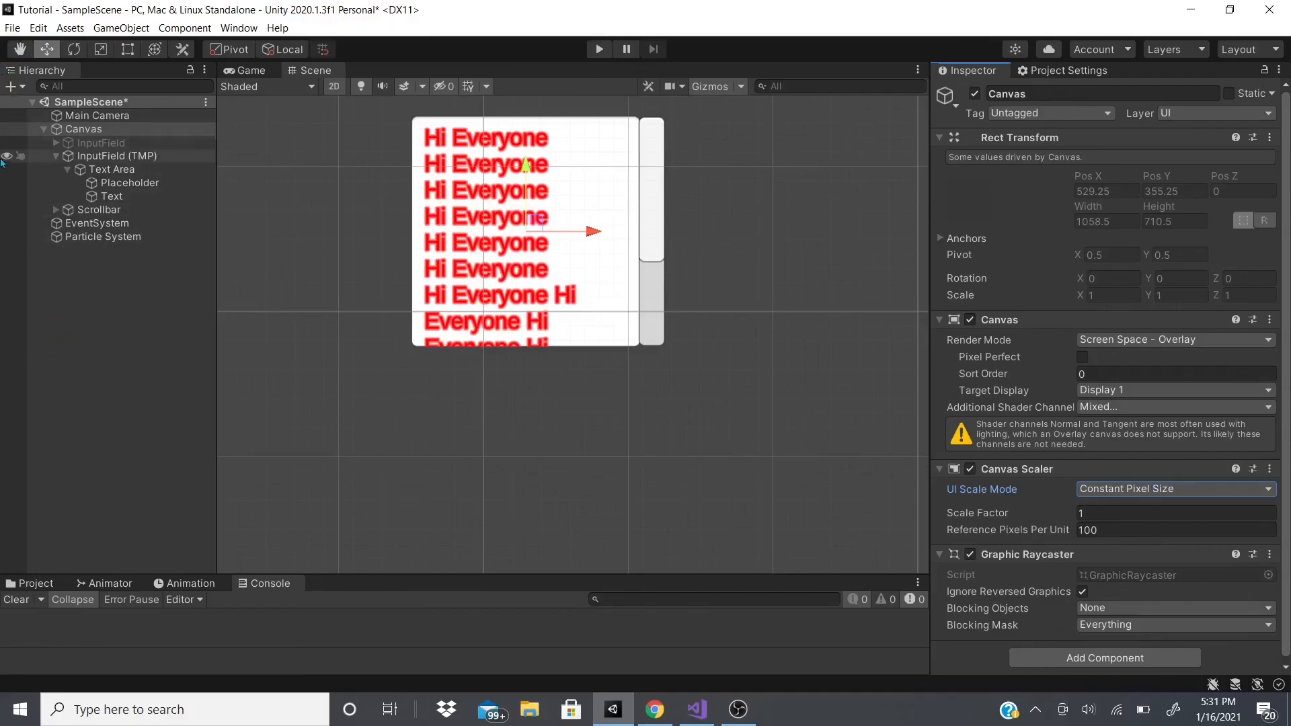
Review the Canvas Scaler's UI Scale Mode options and the list of creatable UI elements, and deselect the Canvas
left_click(1103, 489)
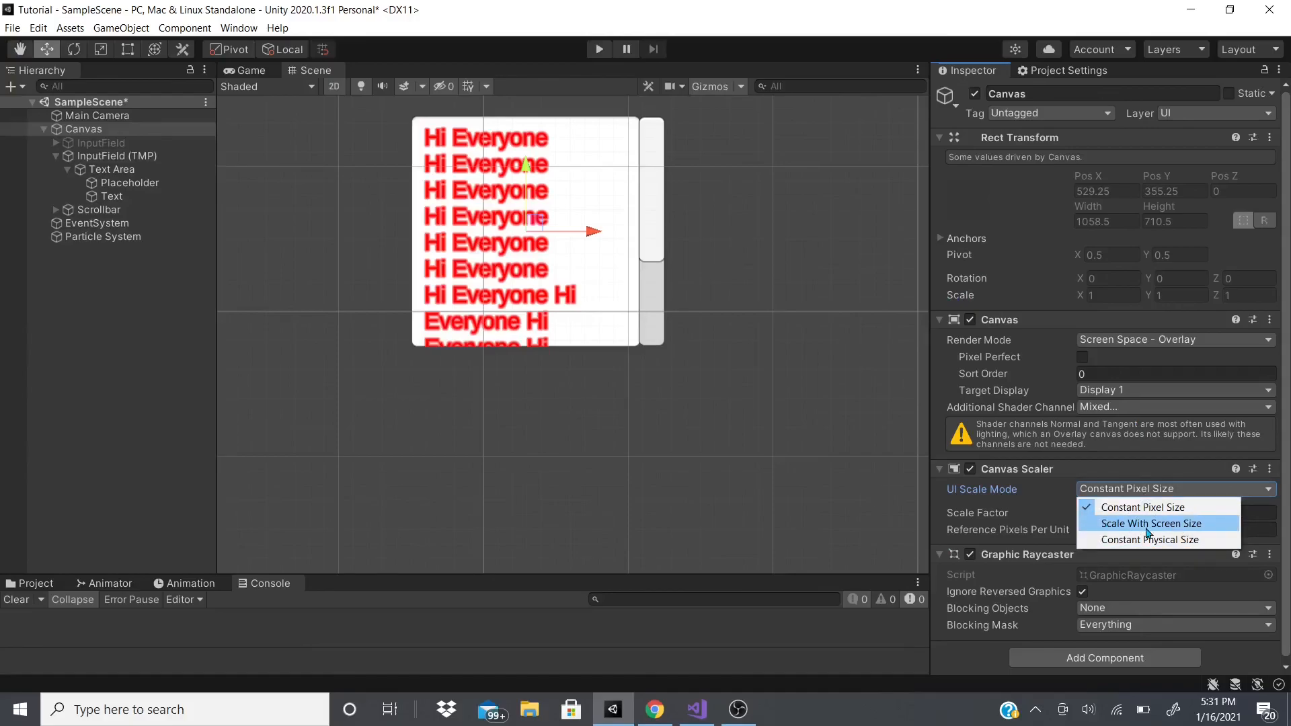
left_click(124, 347)
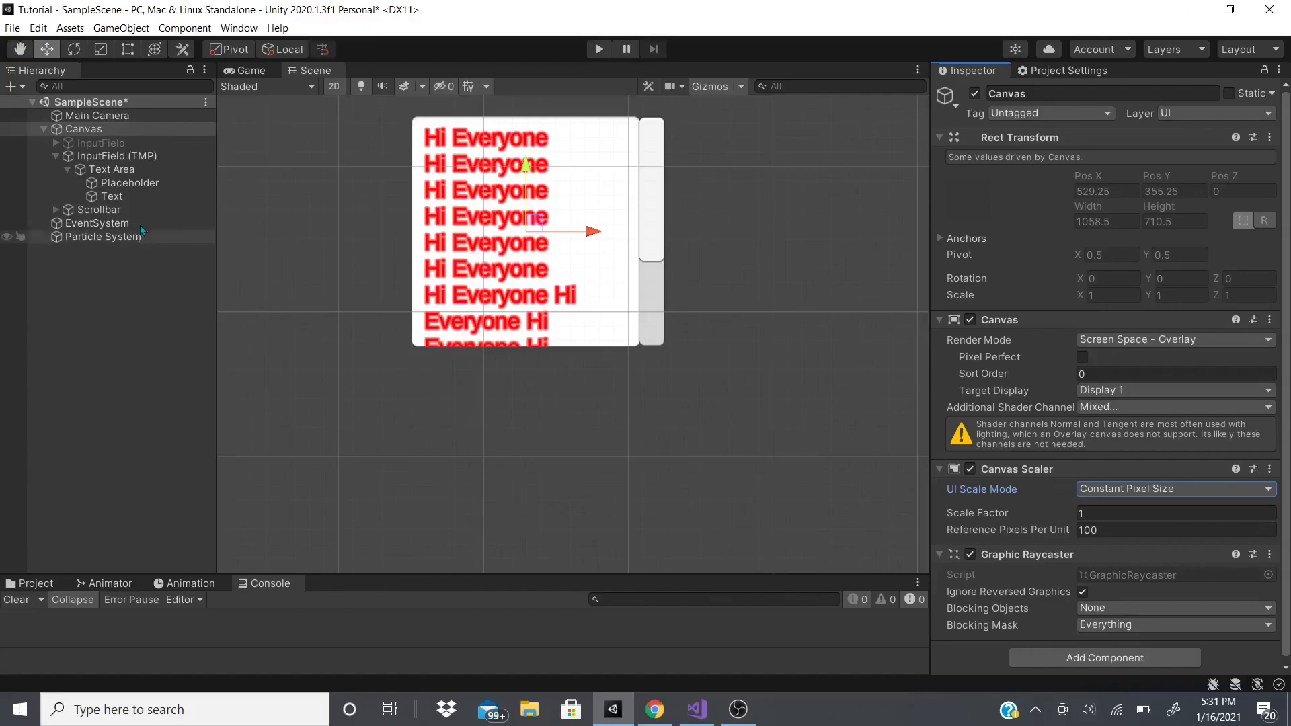
left_click(84, 129)
right_click(87, 303)
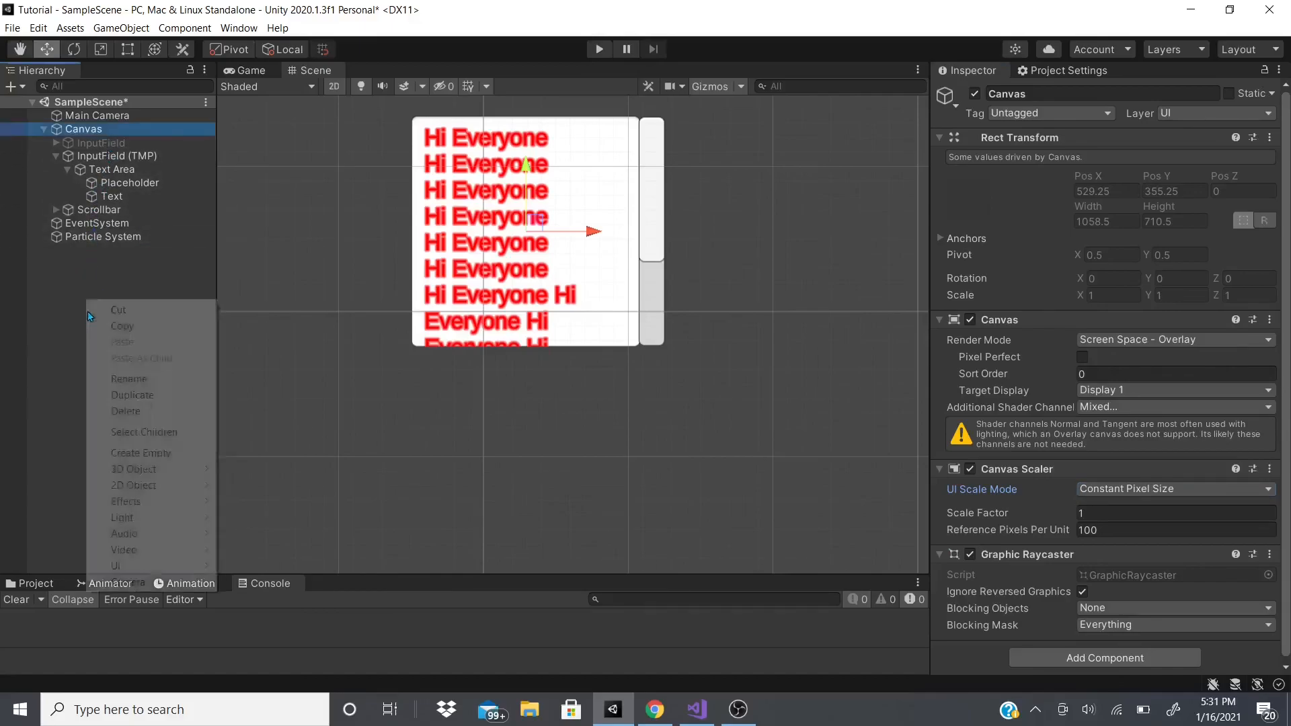
mouse_move(192, 565)
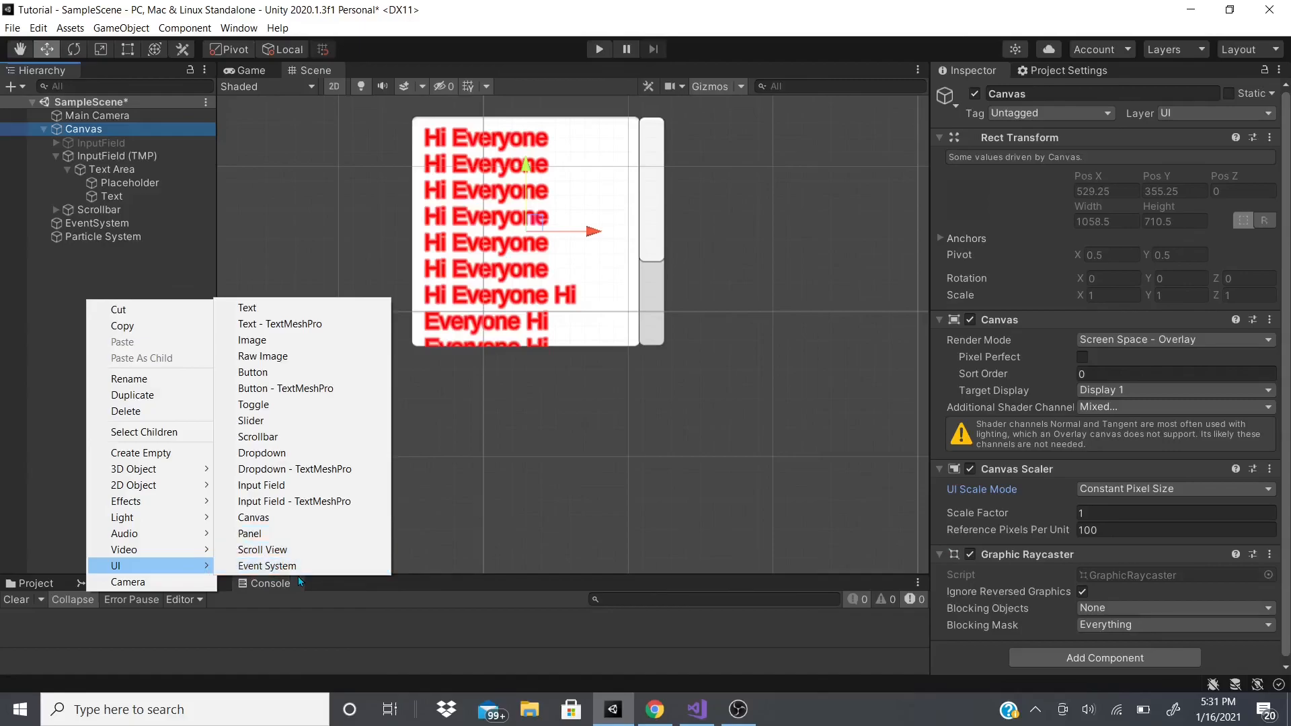
left_click(62, 341)
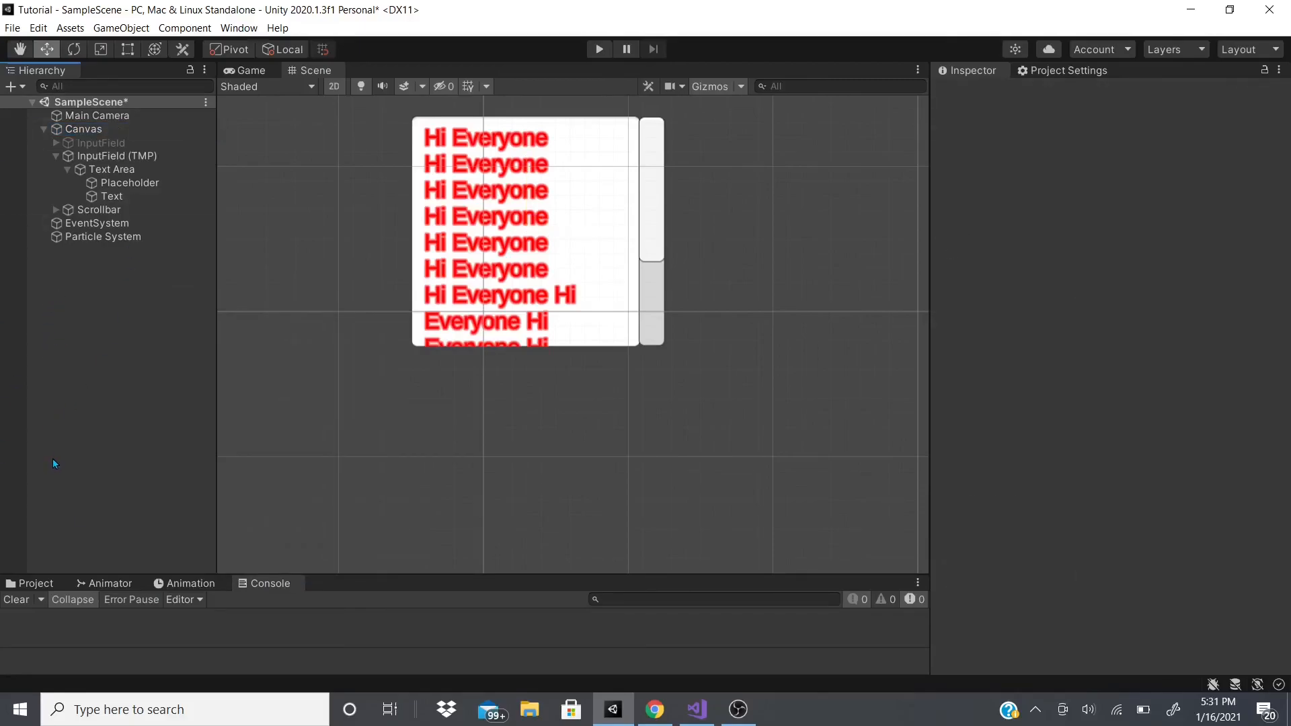